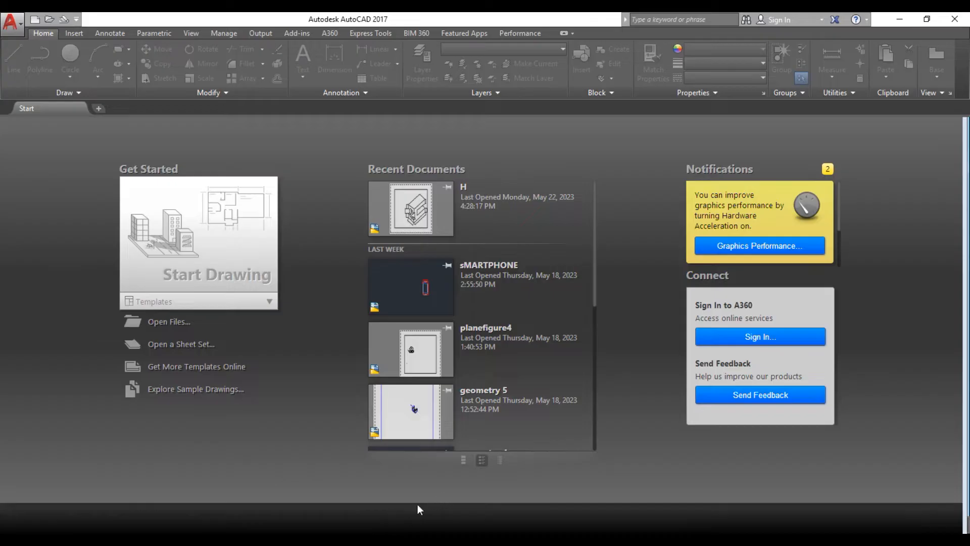
# Step: Switch to the 2019july.pdf exam paper in Chrome and examine the Task 2 instructions and Figure 2 on page 5
pyautogui.click(383, 540)
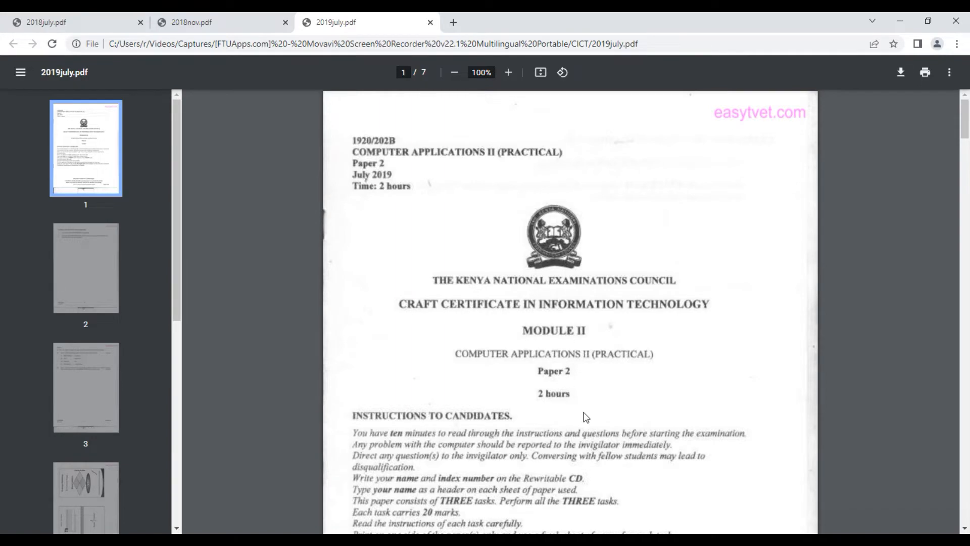
pyautogui.scroll(-1, 604, 394)
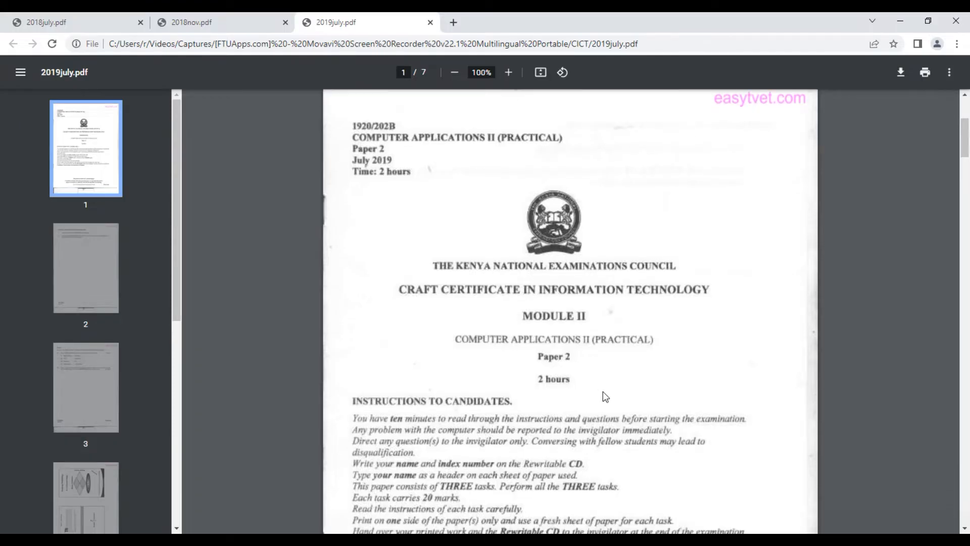
pyautogui.scroll(-20, 603, 391)
pyautogui.scroll(-18, 592, 391)
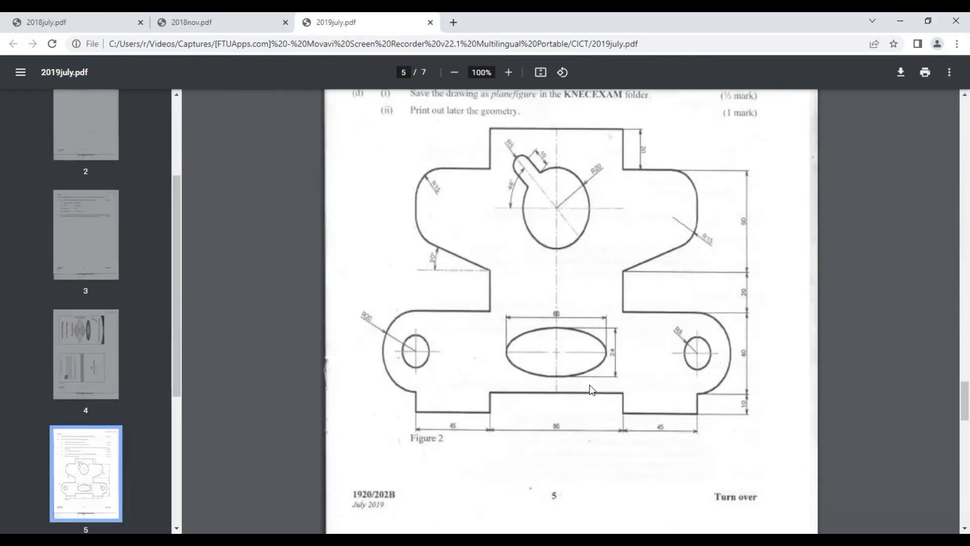
pyautogui.scroll(3, 592, 390)
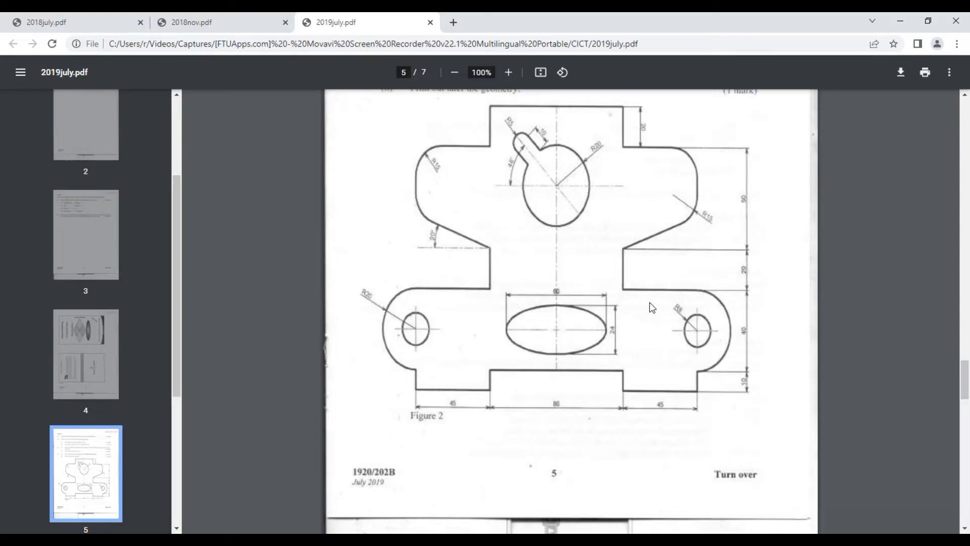
pyautogui.hotkey('alt', 'Tab')
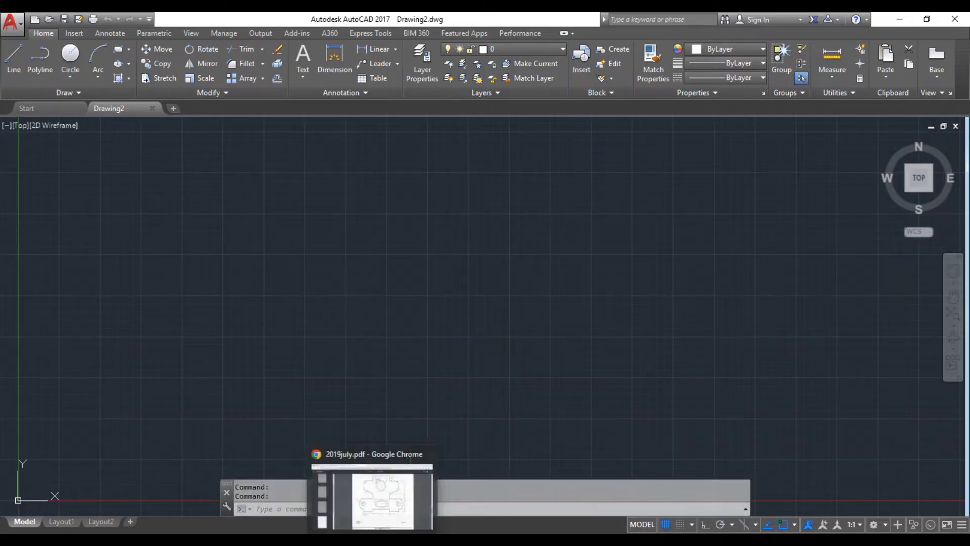
pyautogui.click(426, 453)
pyautogui.scroll(3, 440, 404)
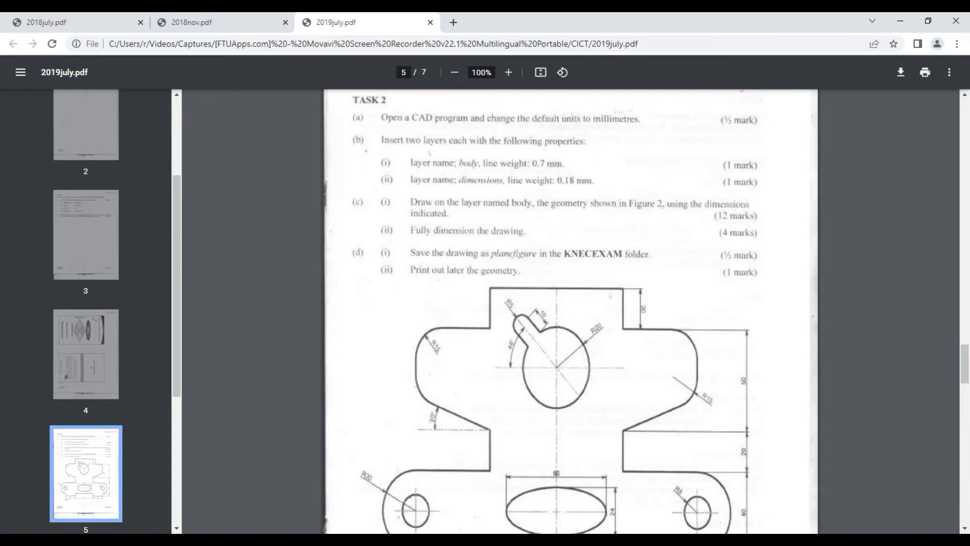
# Step: Switch to AutoCAD and set the drawing's insertion scale units to millimeters
pyautogui.hotkey('alt', 'Tab')
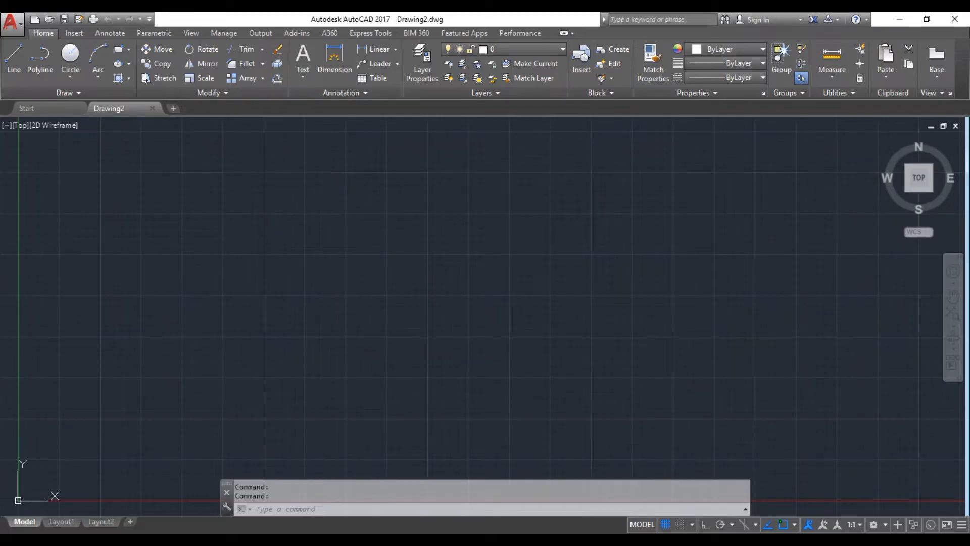
pyautogui.click(14, 33)
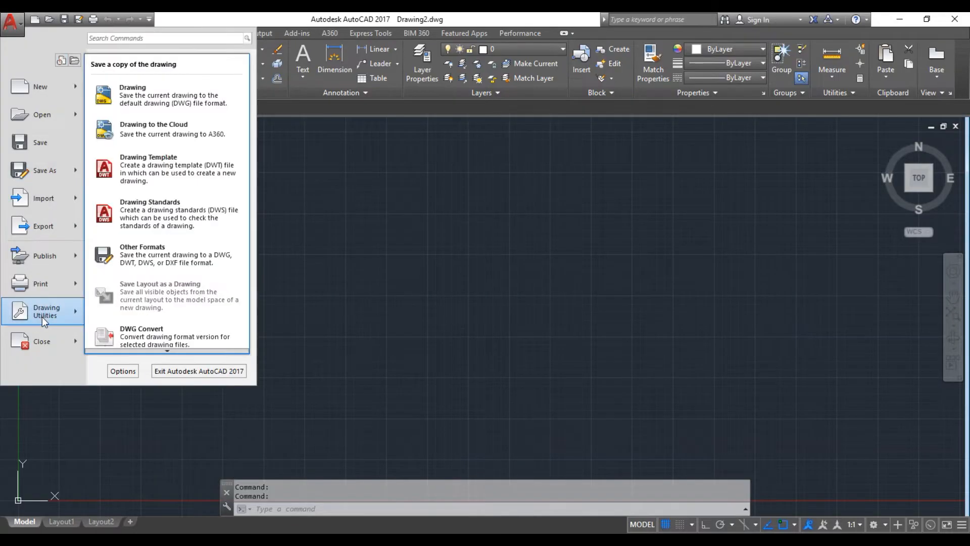
pyautogui.moveTo(44, 315)
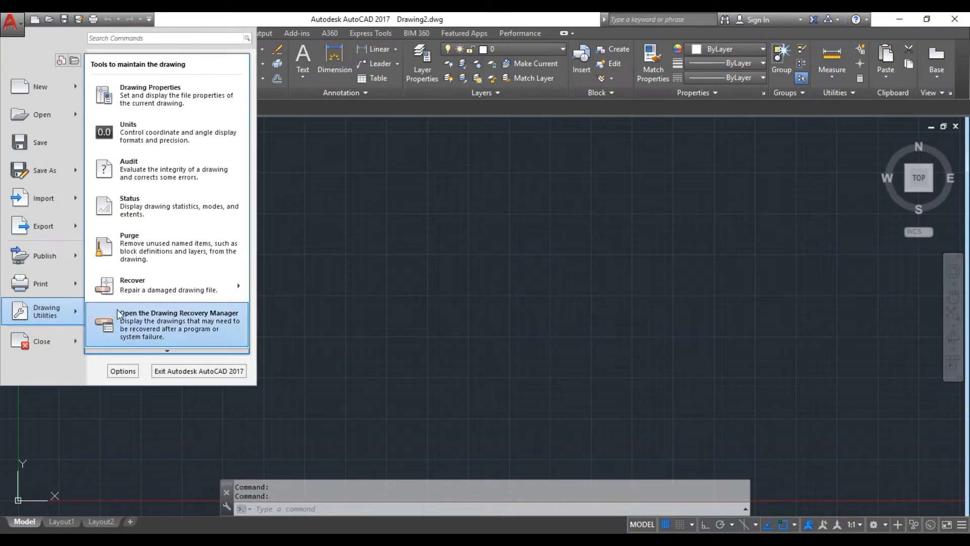
pyautogui.click(153, 135)
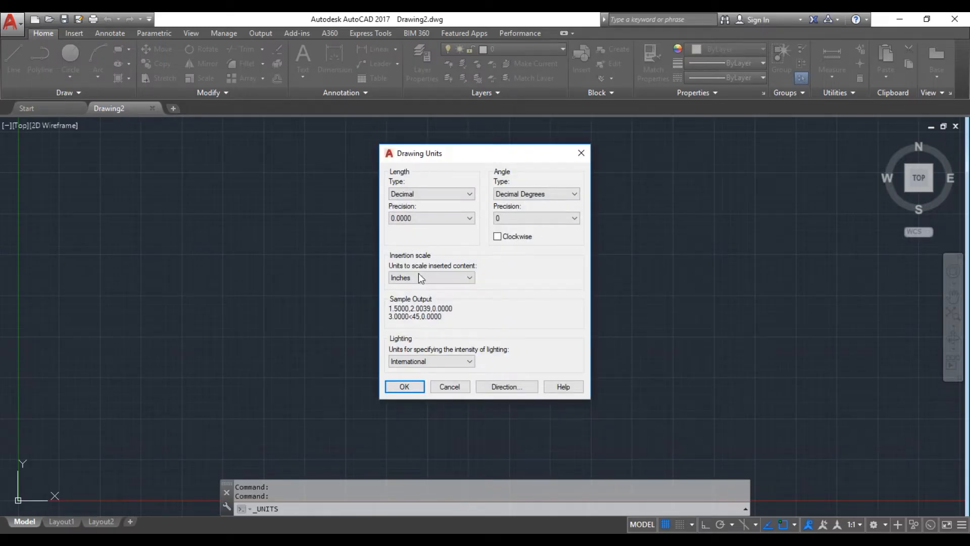
pyautogui.click(470, 280)
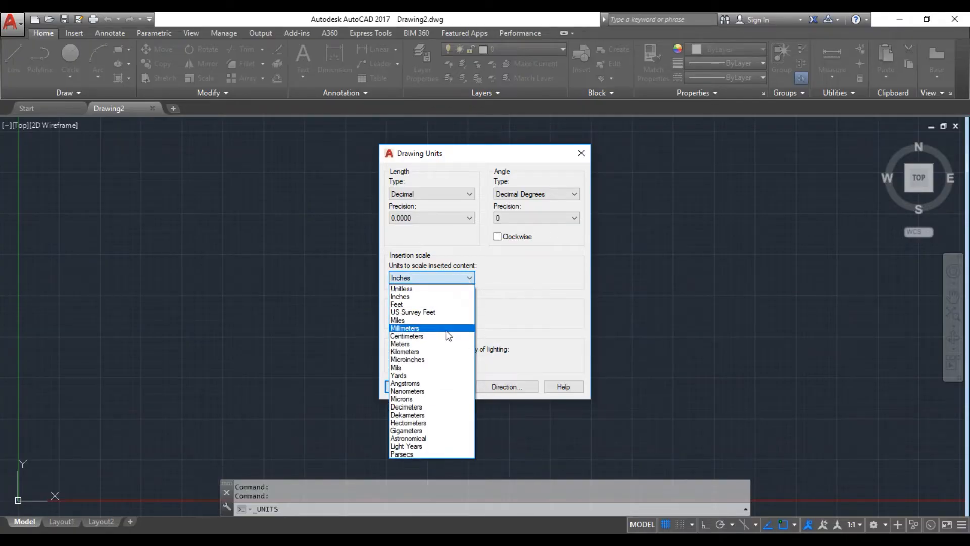
pyautogui.click(446, 330)
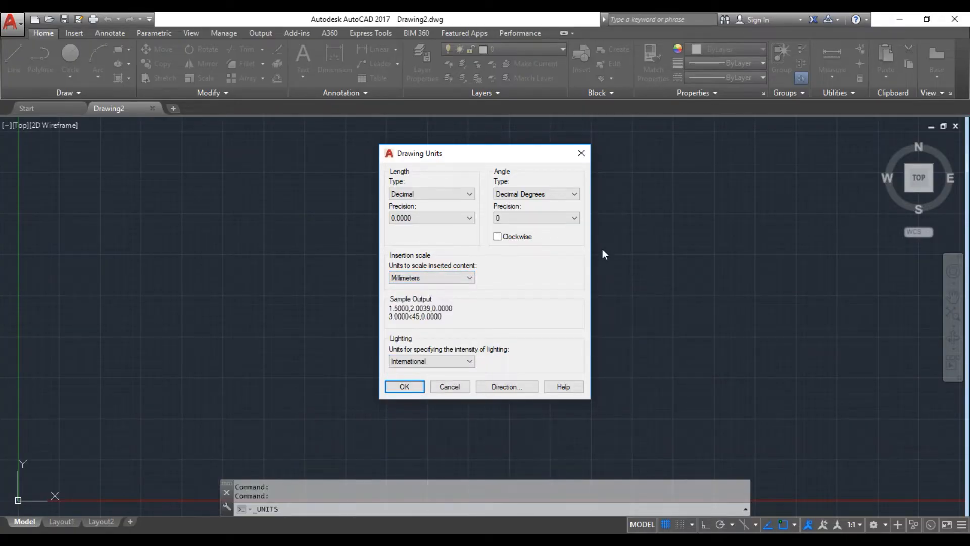
pyautogui.click(412, 388)
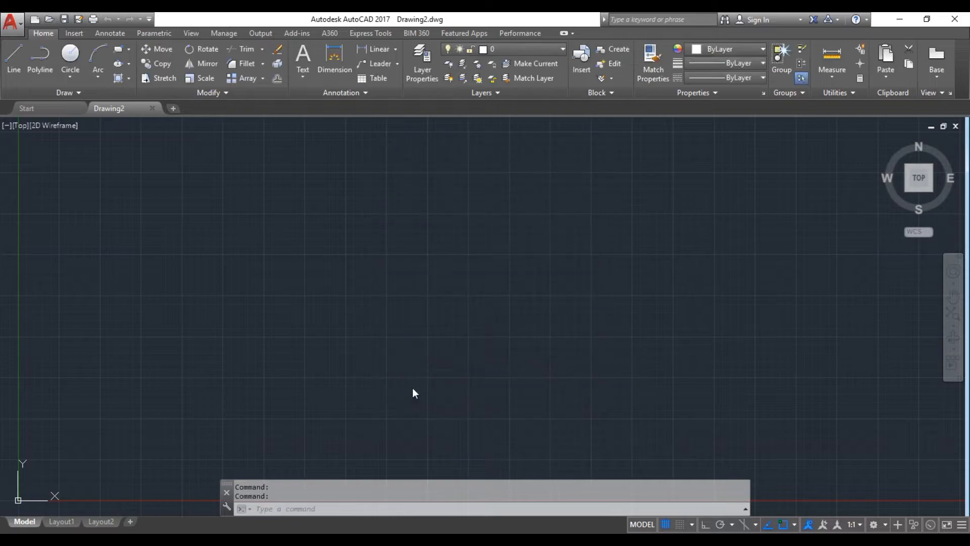
# Step: Check the layer requirements in the exam PDF and create two new layers in the AutoCAD drawing
pyautogui.click(376, 543)
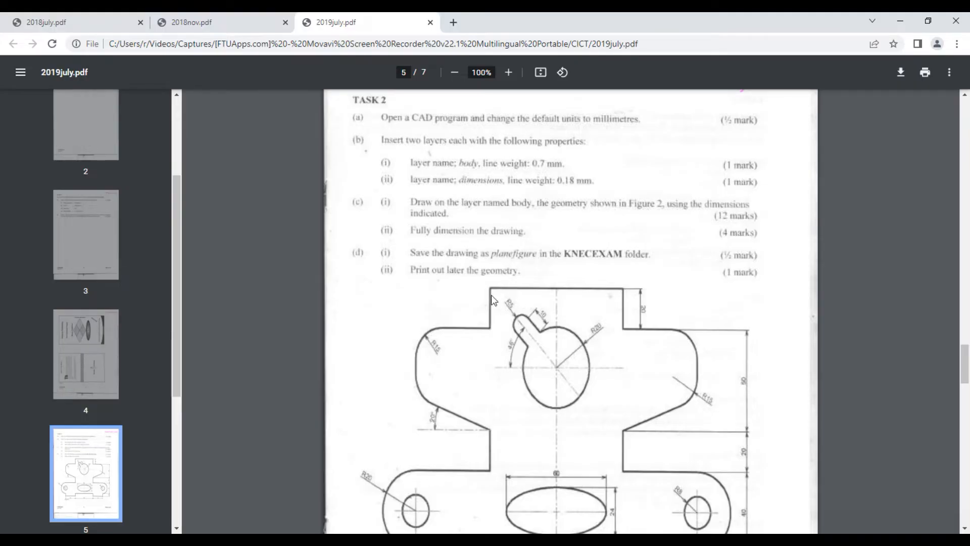
pyautogui.click(454, 540)
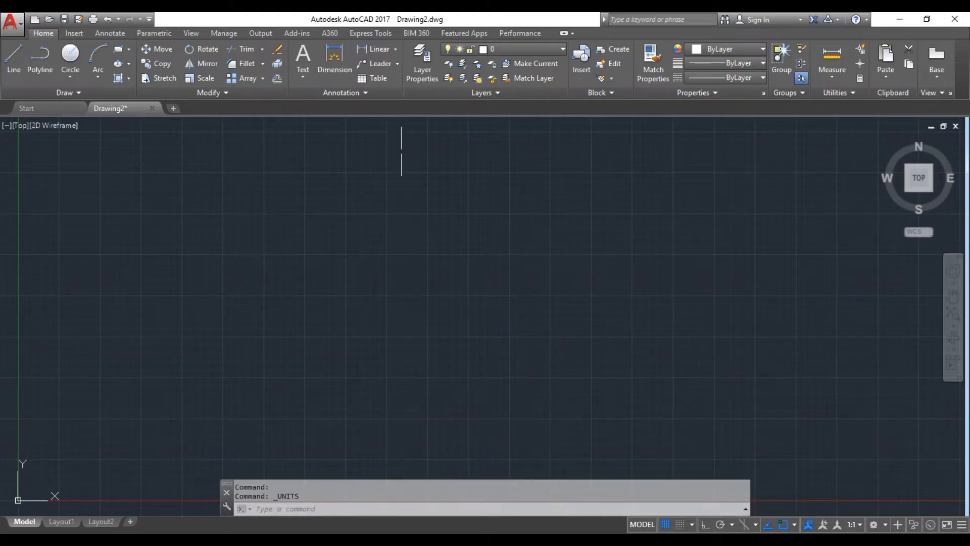
pyautogui.click(417, 75)
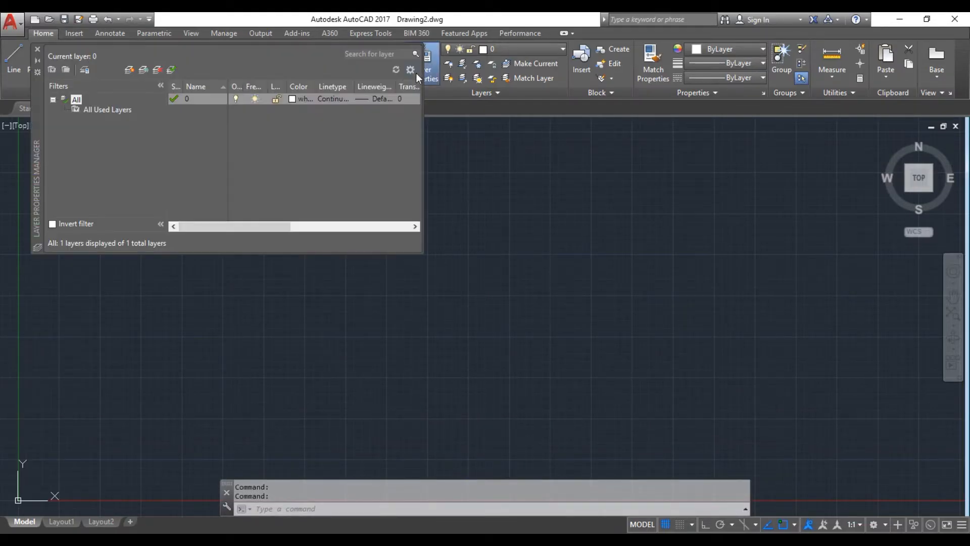
pyautogui.click(129, 70)
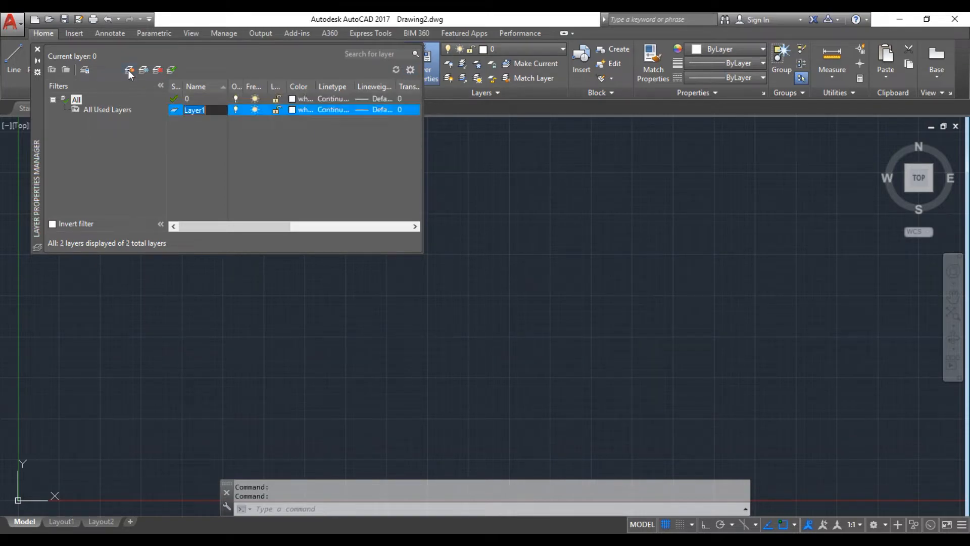
pyautogui.click(129, 70)
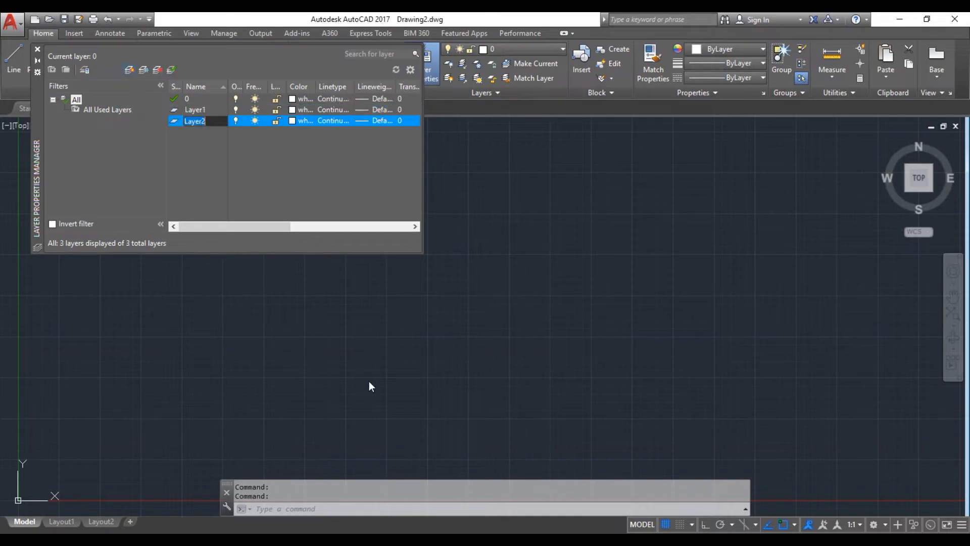
# Step: Rename the first new layer, Layer1, as Body
pyautogui.click(214, 109)
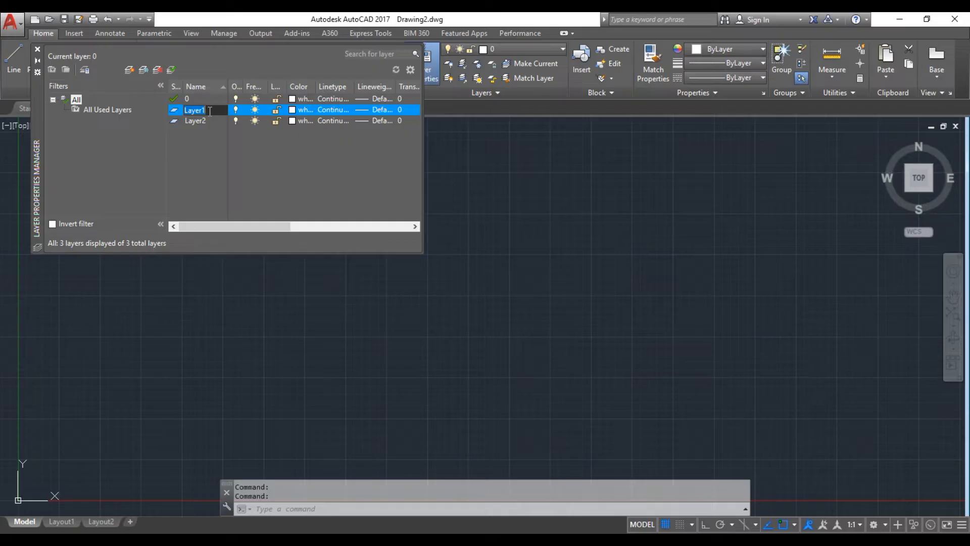
pyautogui.press('BackSpace')
pyautogui.write('BODY')
pyautogui.press('BackSpace')
pyautogui.press('BackSpace')
pyautogui.press('BackSpace')
pyautogui.write('ody')
pyautogui.press('Return')
# Step: Set the Body layer's lineweight to 0.70 mm, checking the value against the exam PDF
pyautogui.click(378, 110)
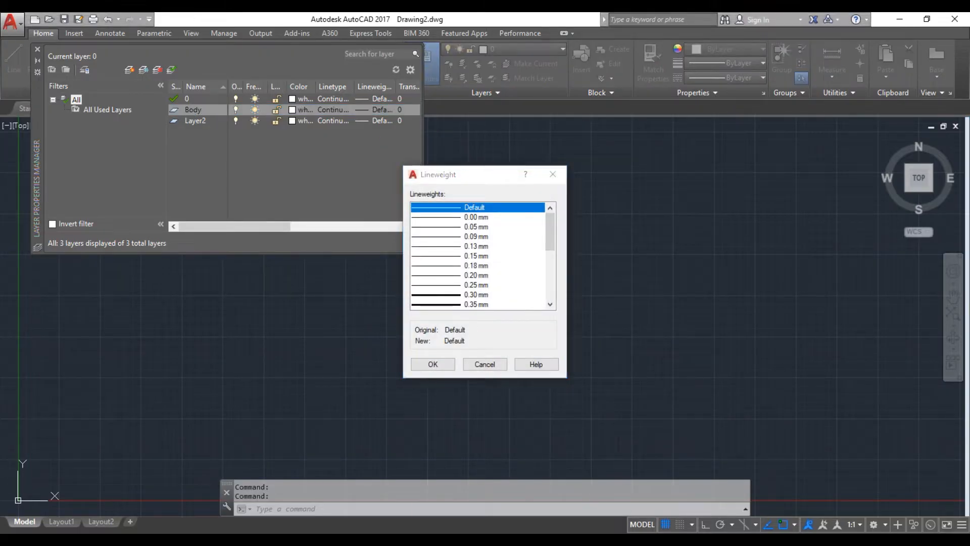
pyautogui.hotkey('alt', 'Tab')
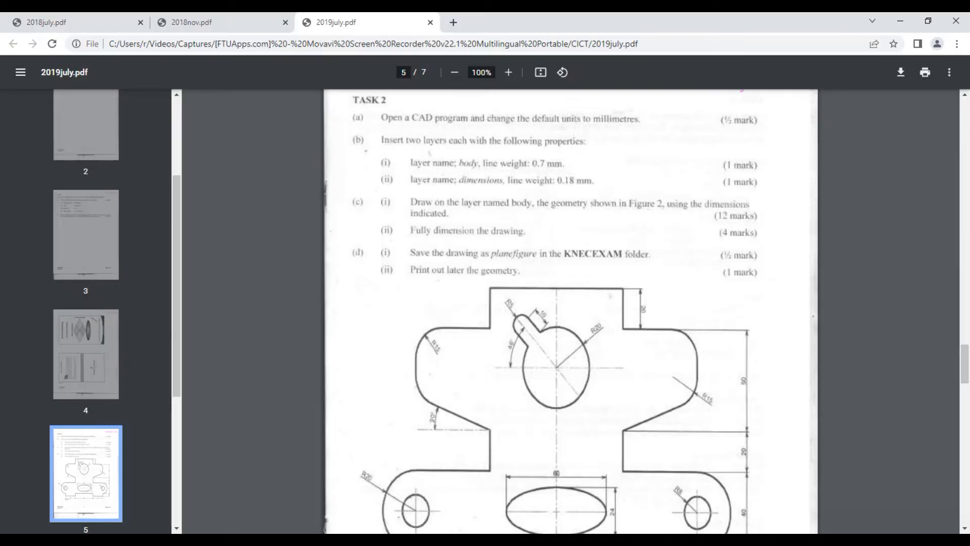
pyautogui.hotkey('alt', 'Tab')
pyautogui.scroll(-4, 476, 288)
pyautogui.scroll(-1, 476, 288)
pyautogui.click(495, 236)
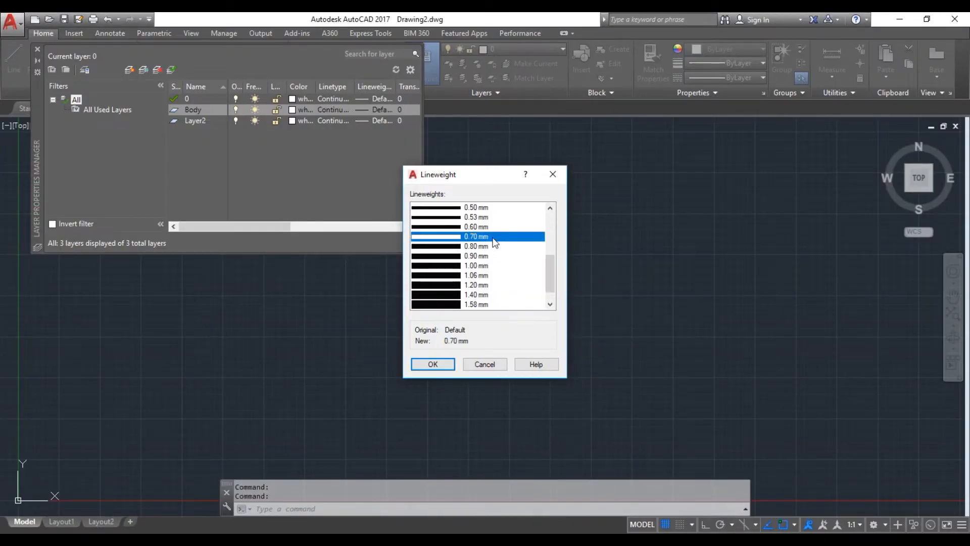
pyautogui.click(450, 364)
# Step: Rename Layer2 as Dimension and set its lineweight to 0.18 mm
pyautogui.click(211, 121)
pyautogui.doubleClick(211, 120)
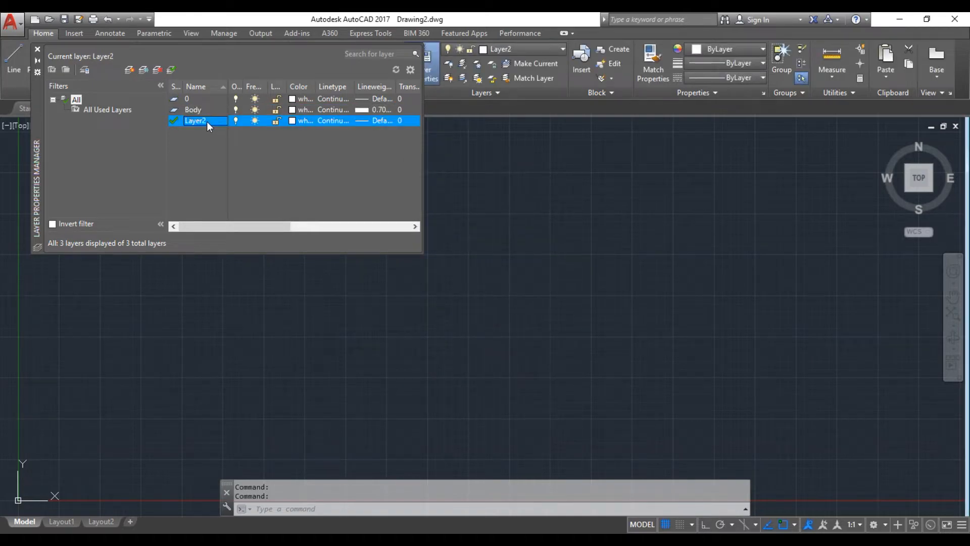
pyautogui.click(219, 121)
pyautogui.write('Dimension')
pyautogui.press('Return')
pyautogui.click(366, 120)
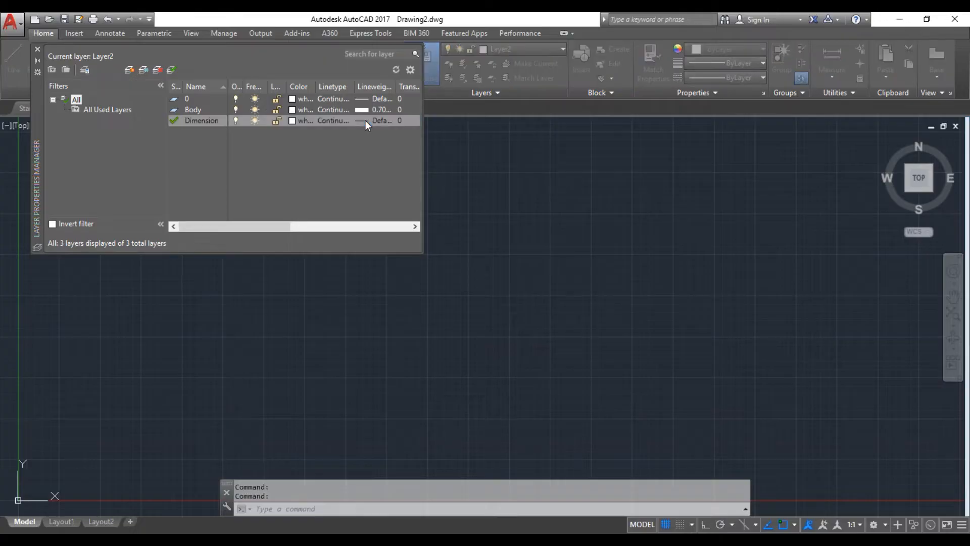
pyautogui.click(483, 265)
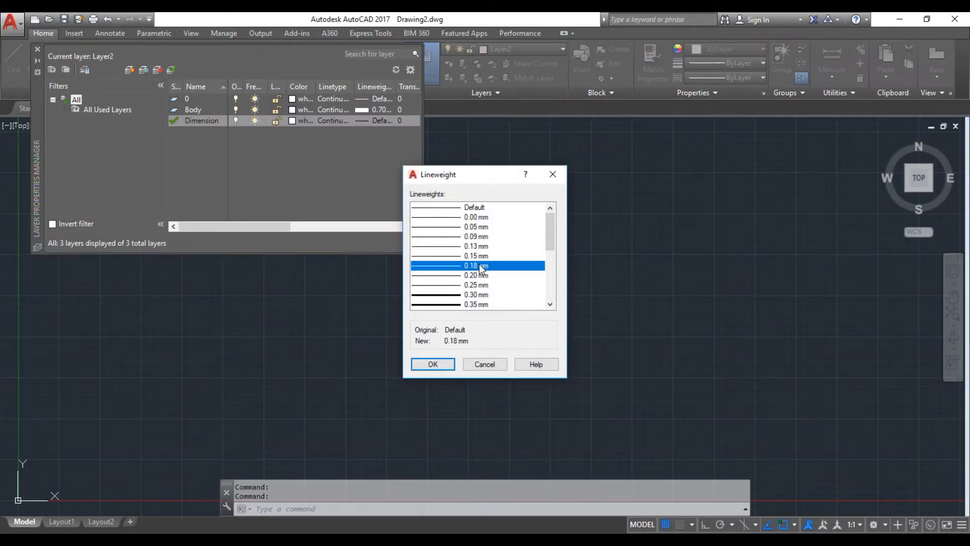
pyautogui.click(440, 368)
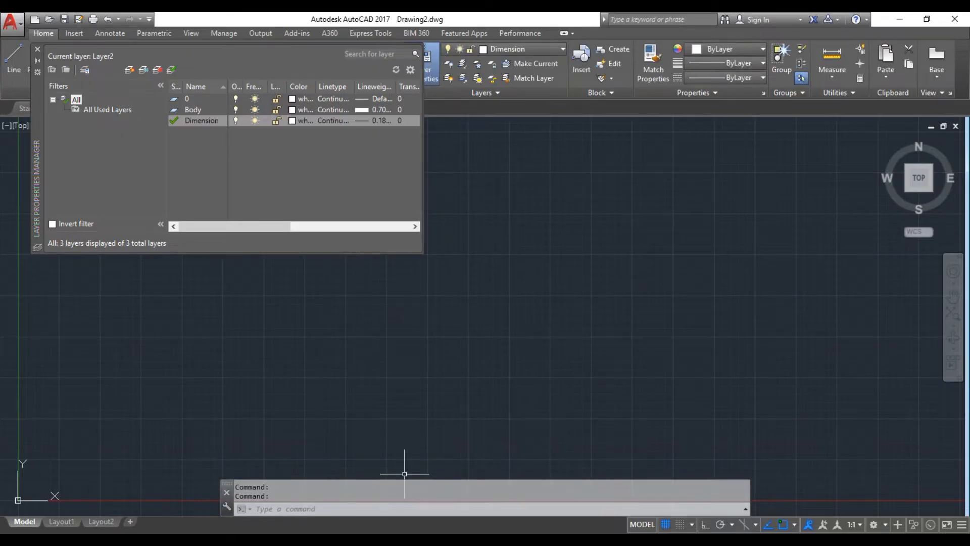
# Step: Review the drawing task in the exam PDF, then make Body the current layer and close the layer manager
pyautogui.hotkey('alt', 'Tab')
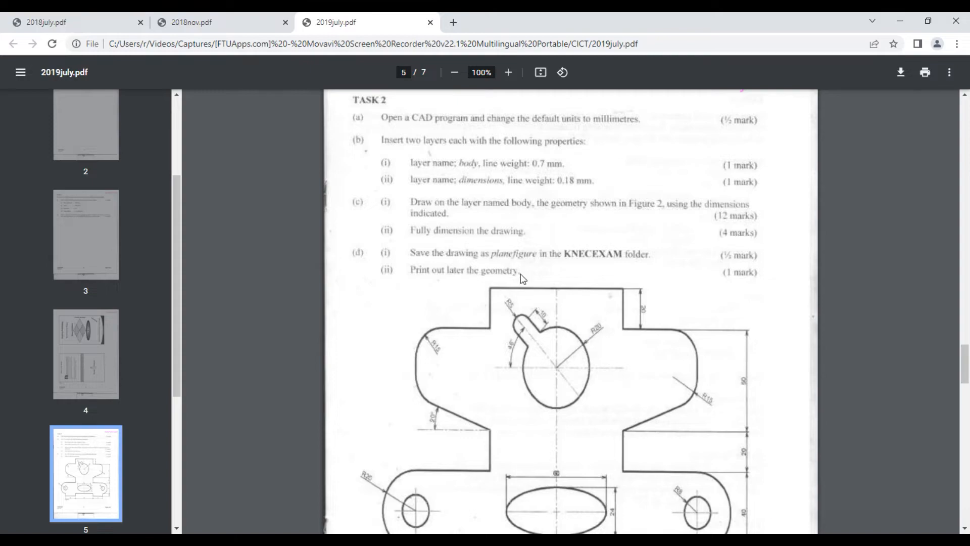
pyautogui.scroll(-3, 530, 358)
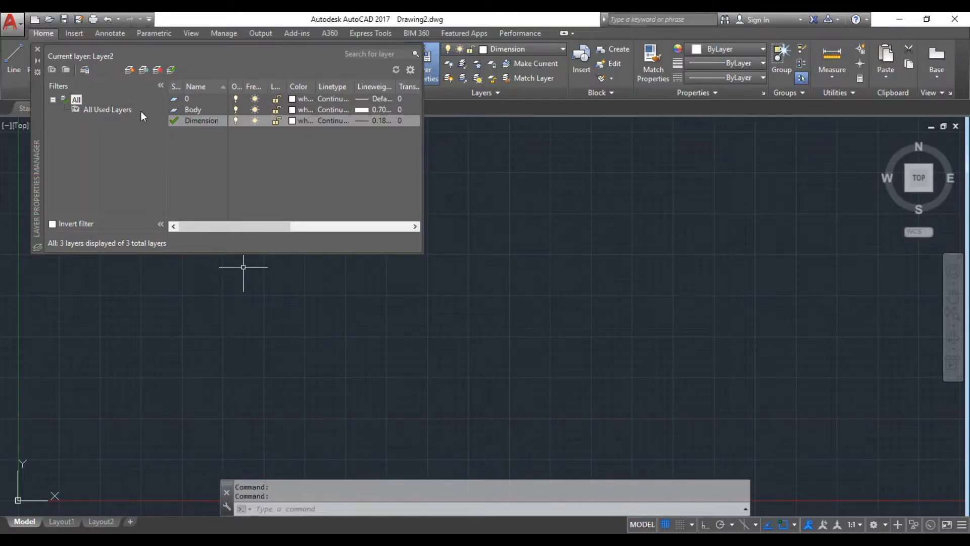
pyautogui.doubleClick(174, 109)
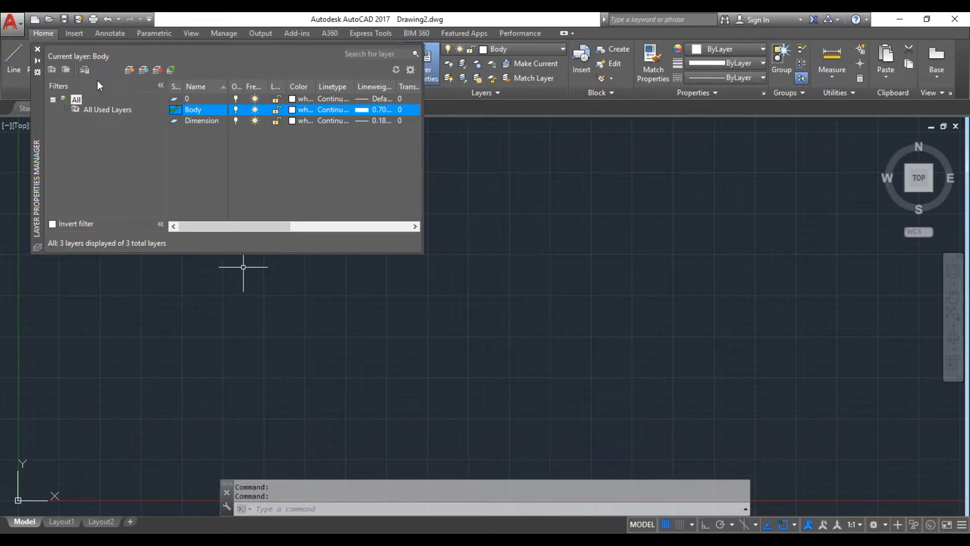
pyautogui.click(38, 49)
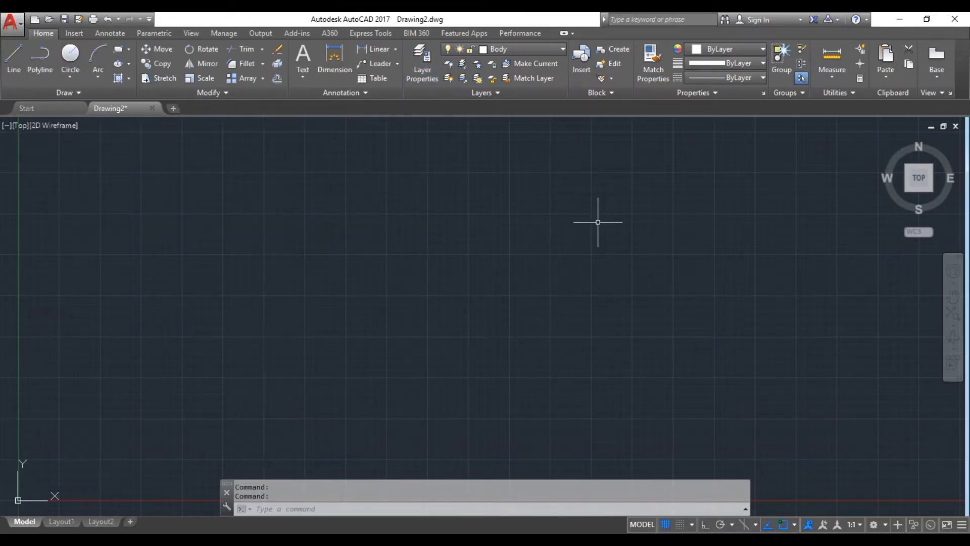
# Step: Check Figure 2 in the exam PDF and draw the figure's top edge as a horizontal line 80 units long
pyautogui.click(384, 539)
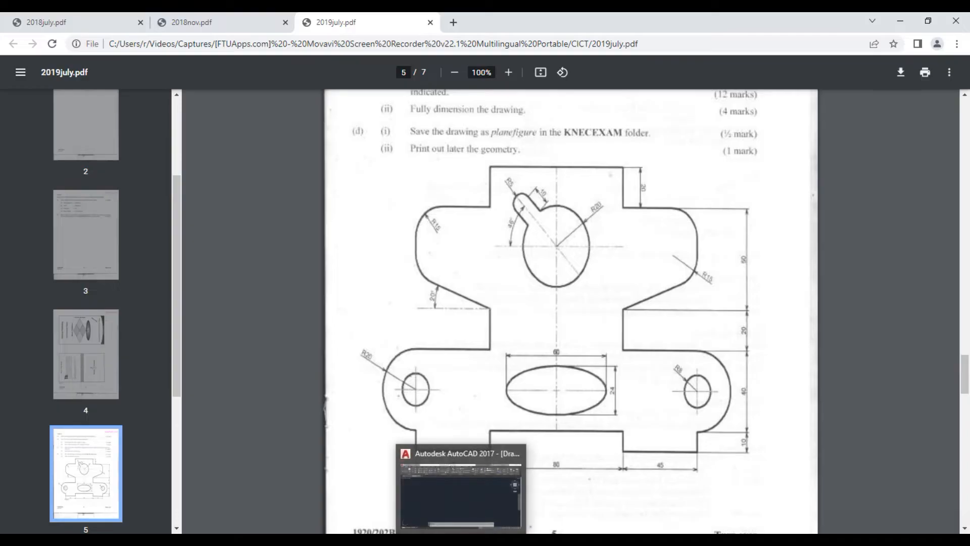
pyautogui.click(461, 540)
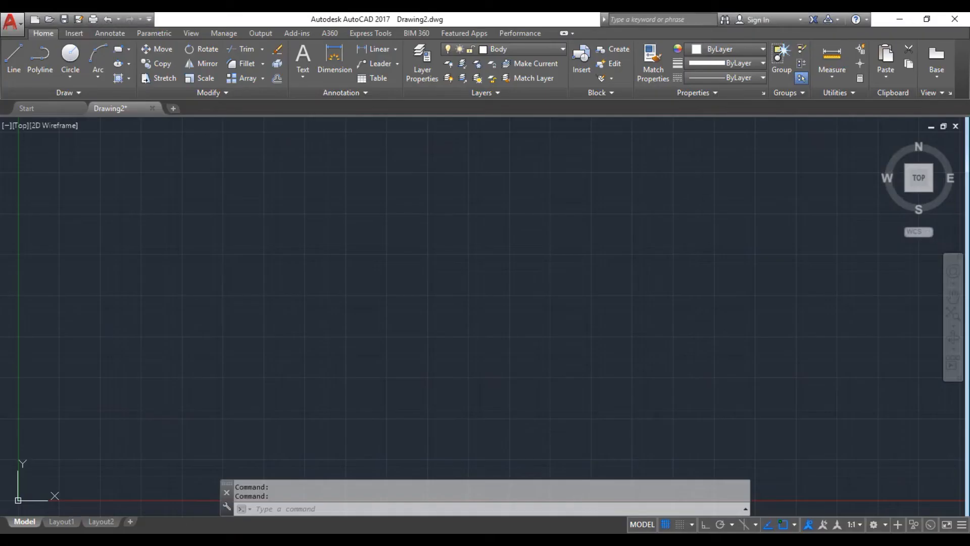
pyautogui.click(14, 56)
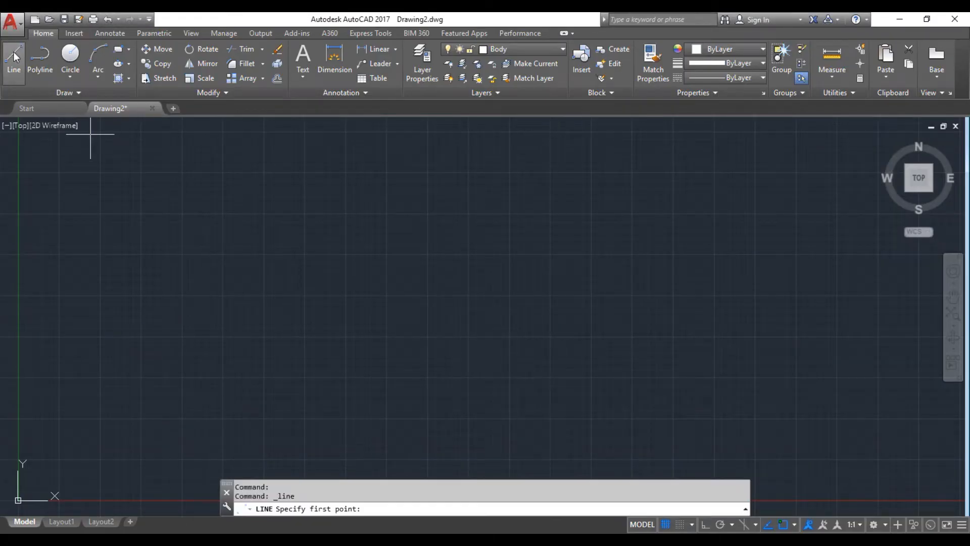
pyautogui.click(346, 173)
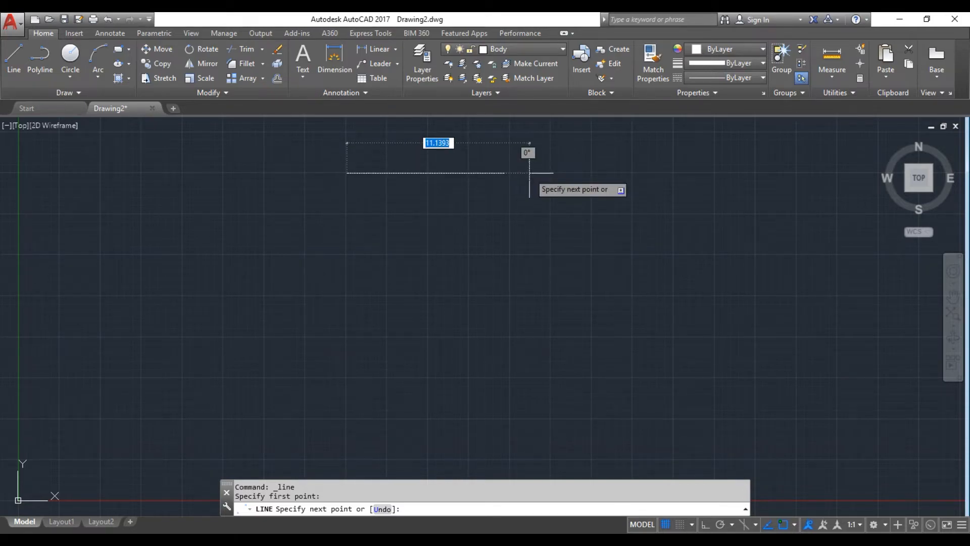
pyautogui.write('10')
pyautogui.press('Return')
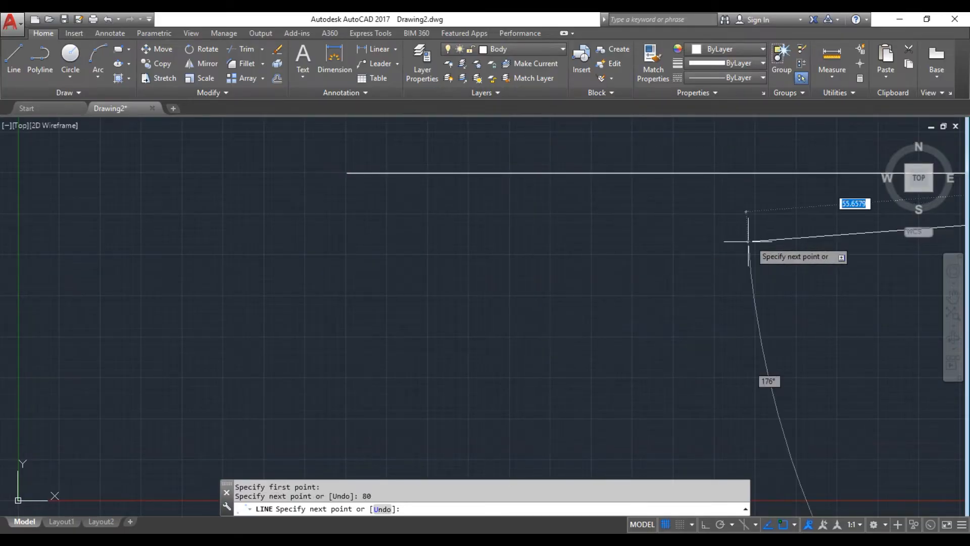
# Step: End the line command and move the 80-unit top edge by its left endpoint, up and to the right away from the origin
pyautogui.scroll(-4, 751, 240)
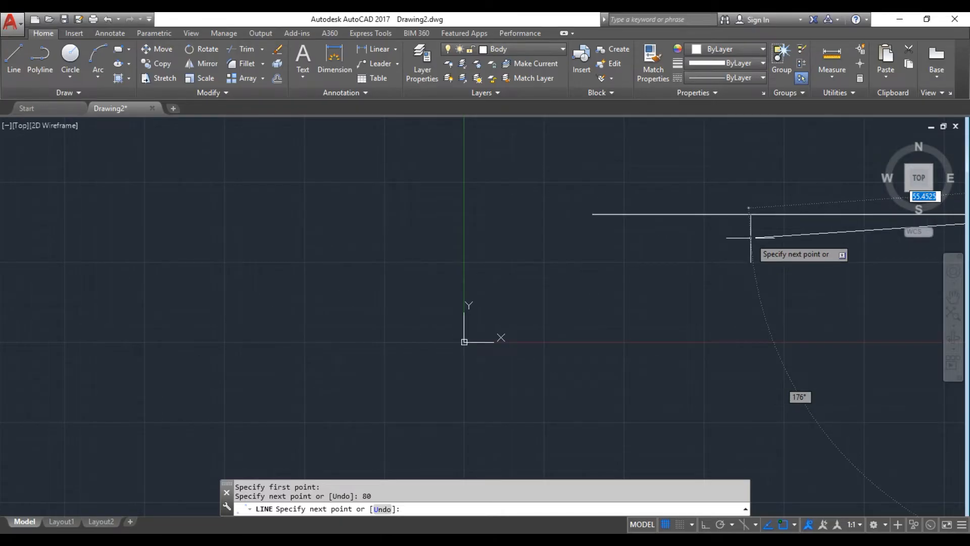
pyautogui.press('Escape')
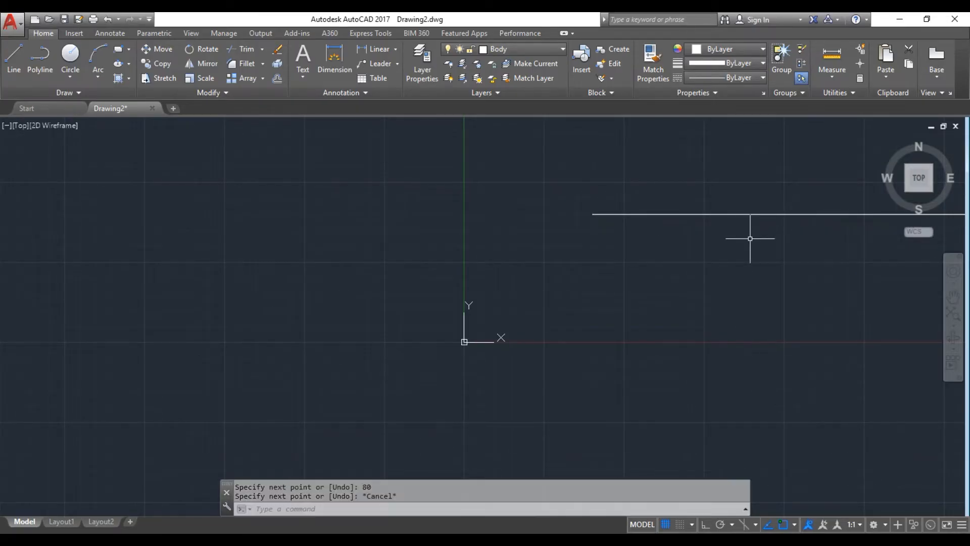
pyautogui.scroll(-3, 753, 232)
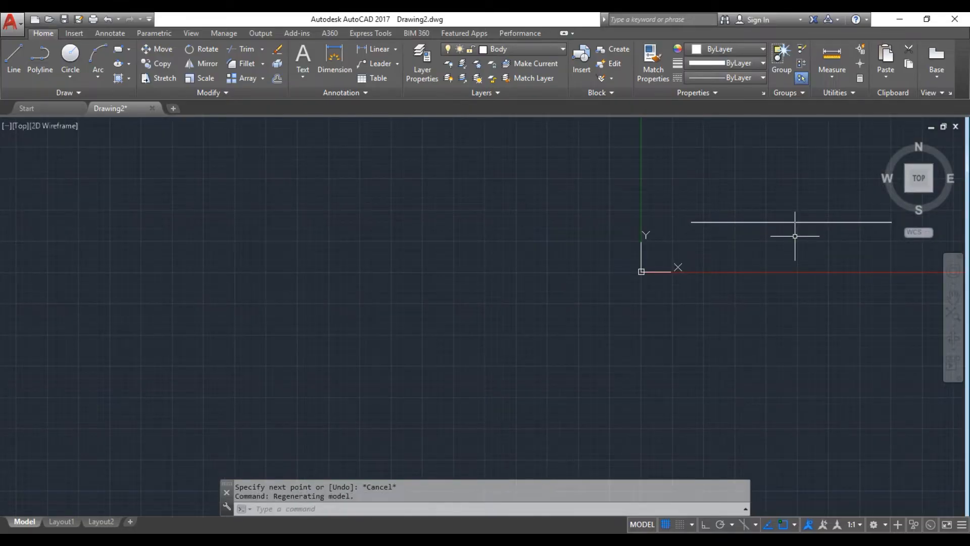
pyautogui.click(953, 300)
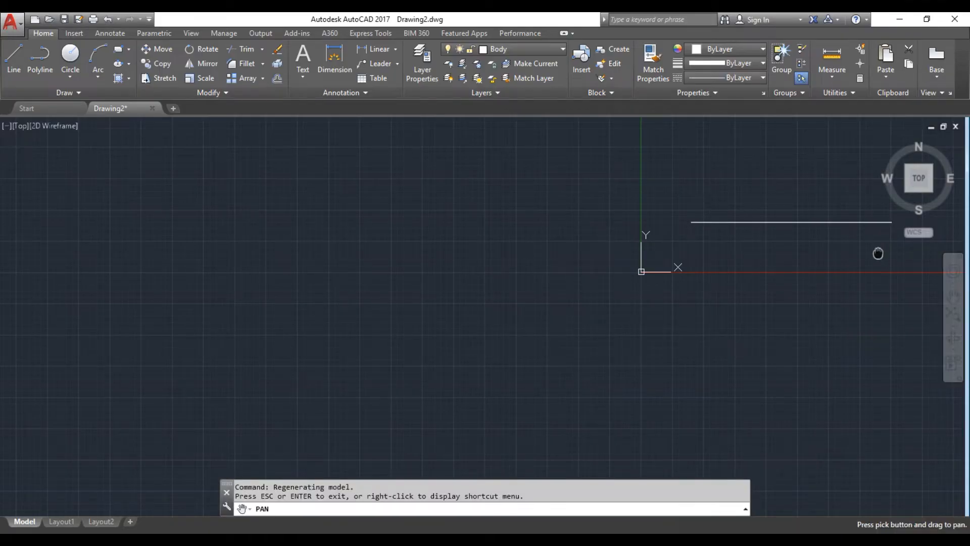
pyautogui.moveTo(878, 254)
pyautogui.mouseDown()
pyautogui.moveTo(817, 254)
pyautogui.moveTo(462, 341)
pyautogui.moveTo(289, 473)
pyautogui.moveTo(229, 484)
pyautogui.moveTo(240, 496)
pyautogui.mouseUp()
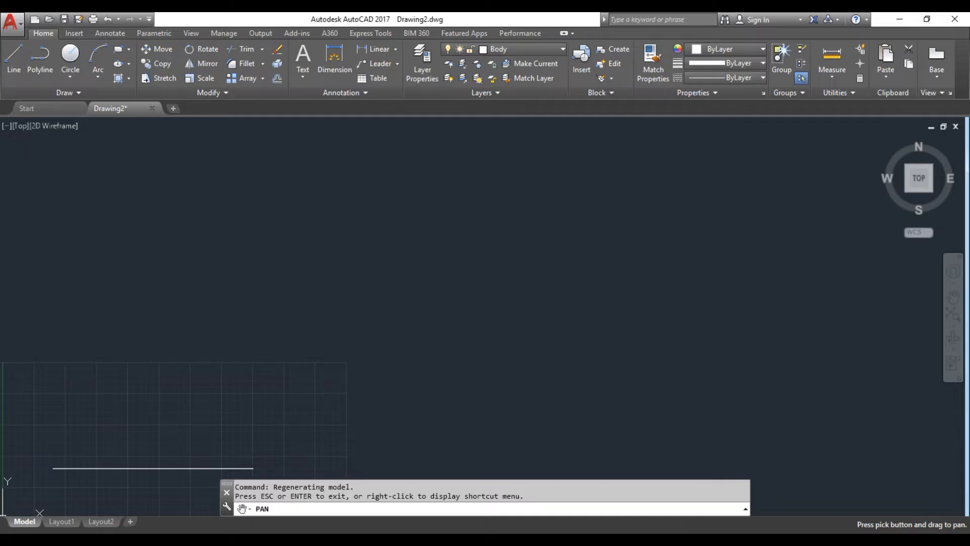
pyautogui.click(163, 48)
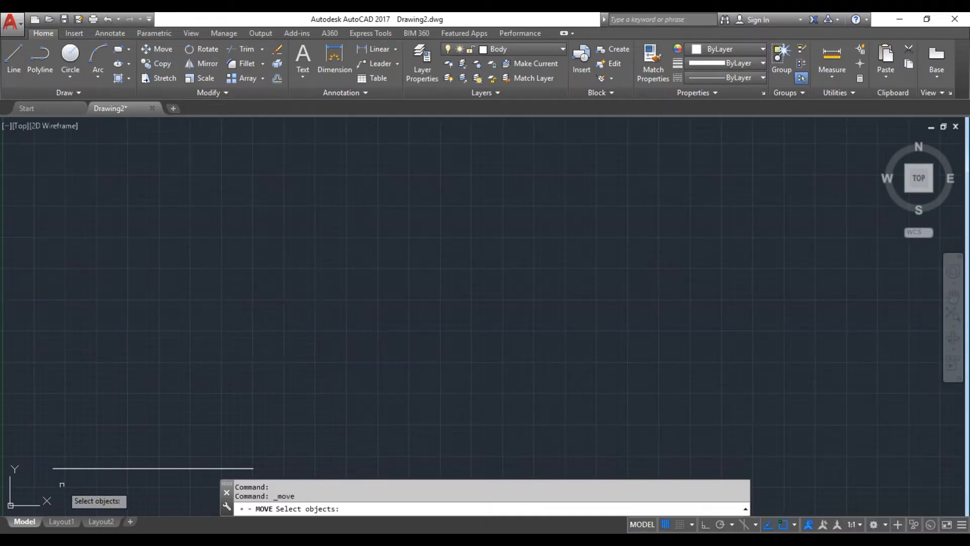
pyautogui.click(86, 468)
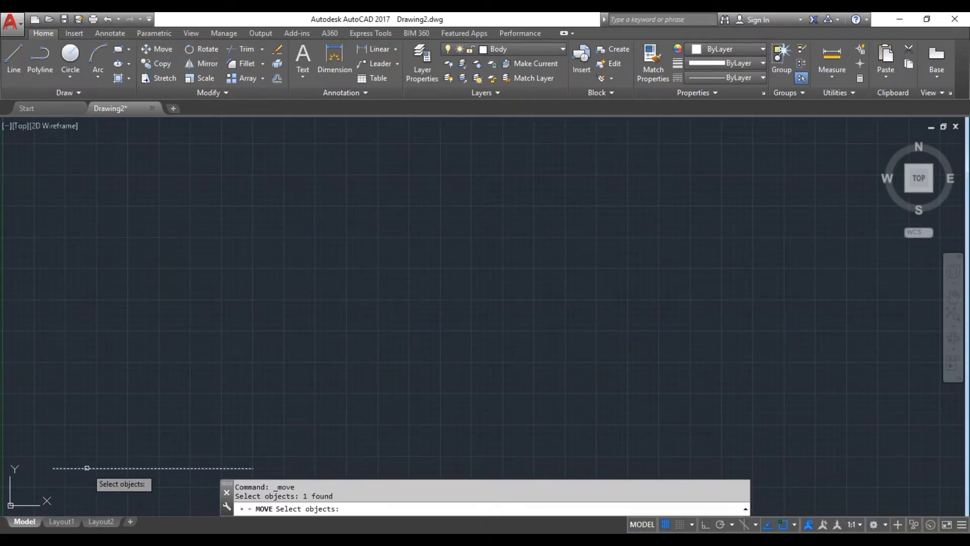
pyautogui.press('Return')
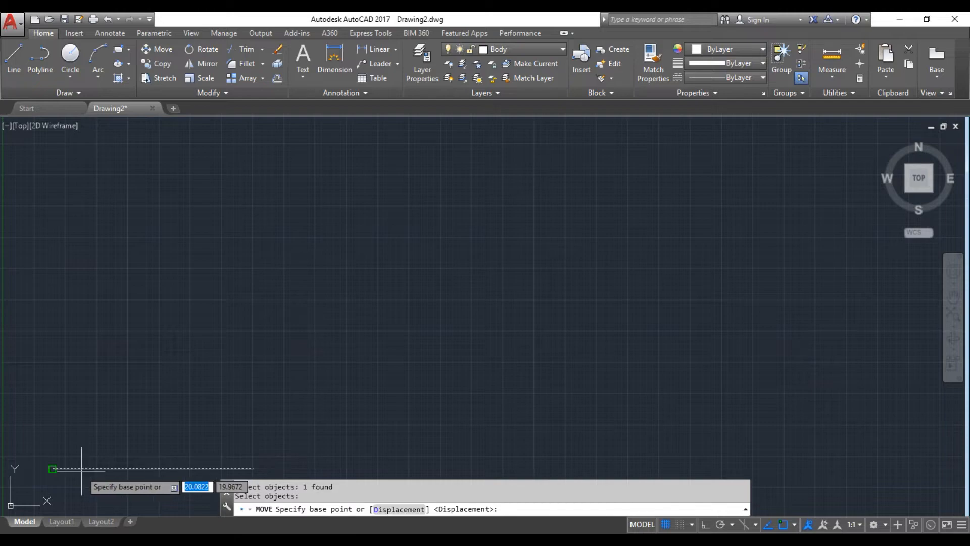
pyautogui.click(53, 468)
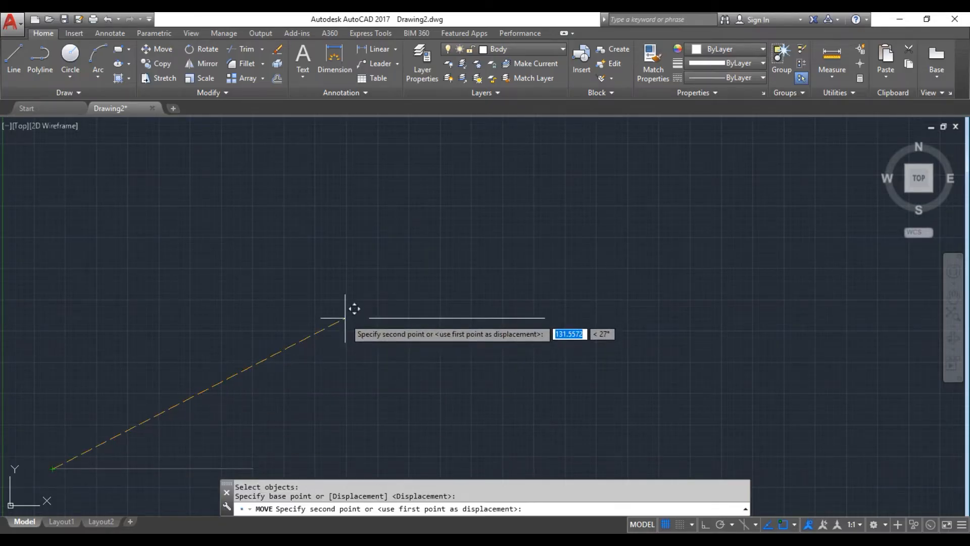
pyautogui.click(378, 175)
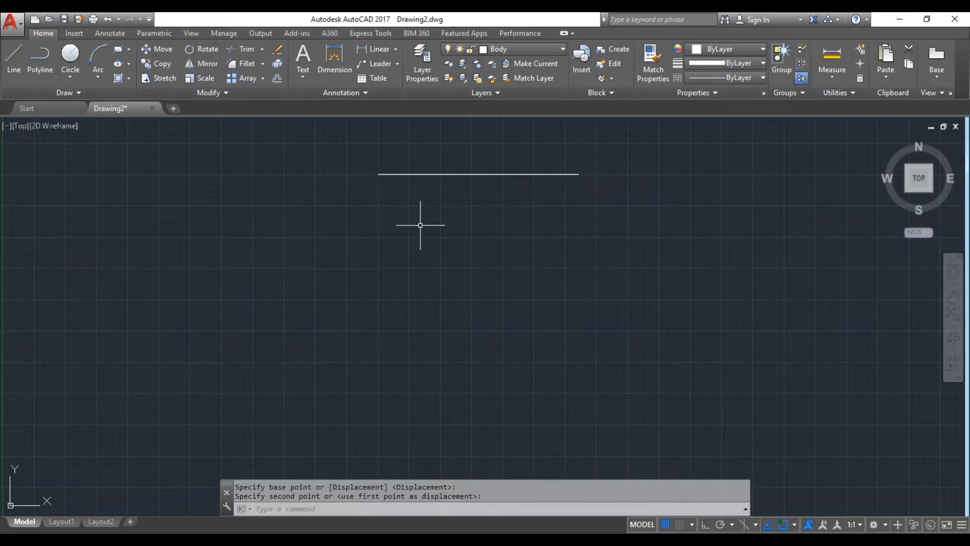
# Step: Draw a vertical line 20 units down from the right endpoint of the top edge
pyautogui.click(14, 58)
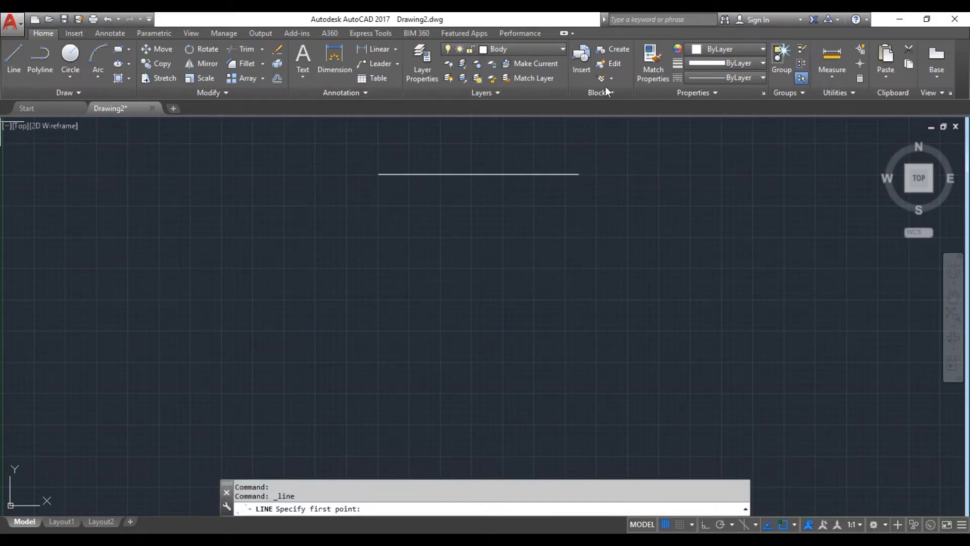
pyautogui.click(578, 174)
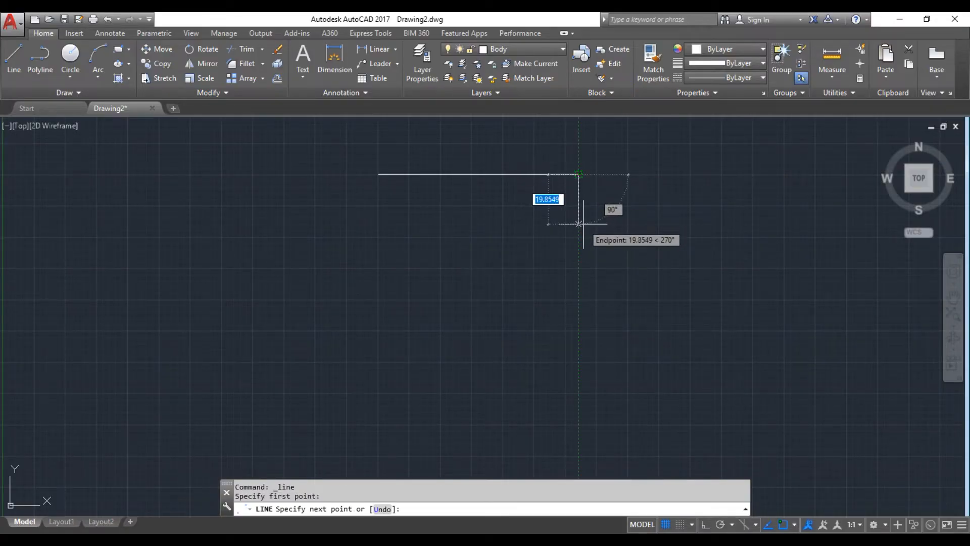
pyautogui.write('20')
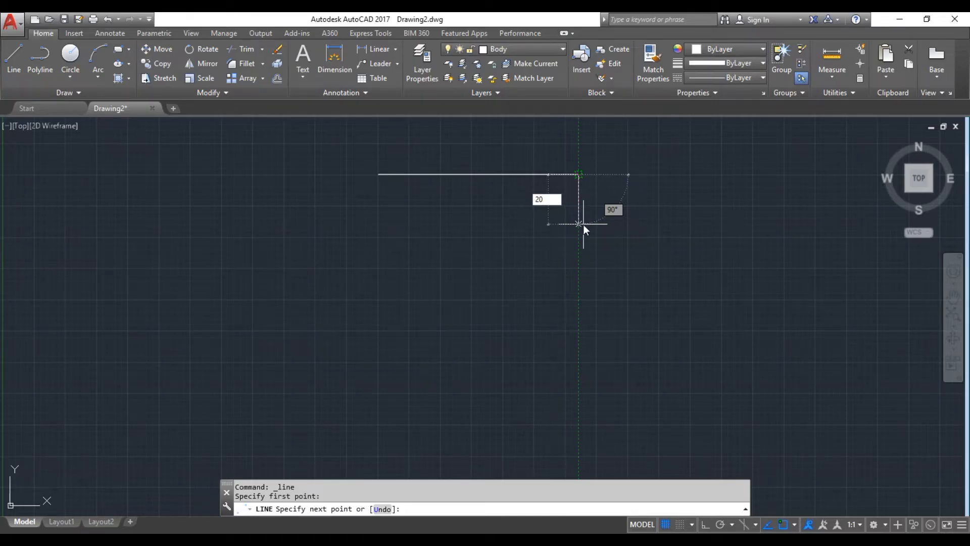
pyautogui.press('Return')
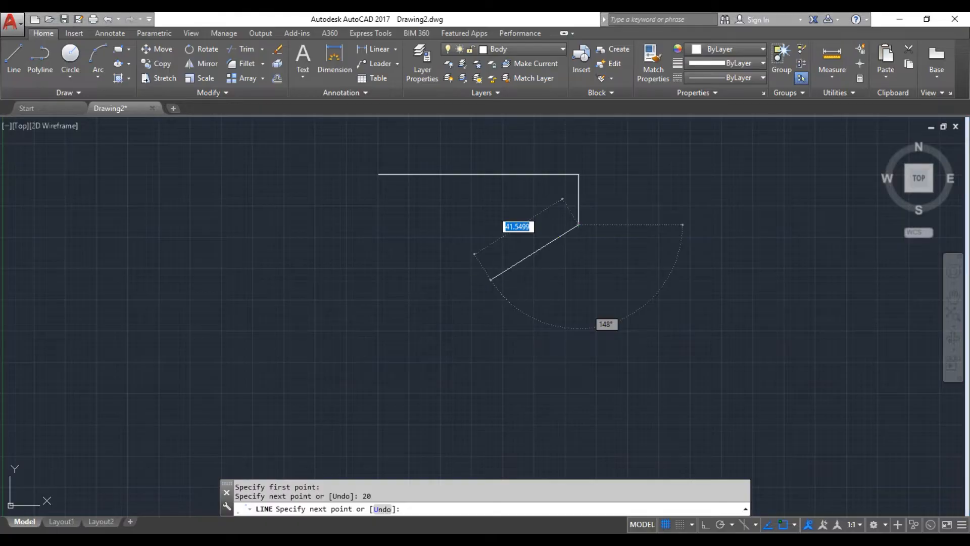
# Step: Check Figure 2 in the exam PDF and continue the outline with a horizontal line 45 units to the right
pyautogui.hotkey('alt', 'Tab')
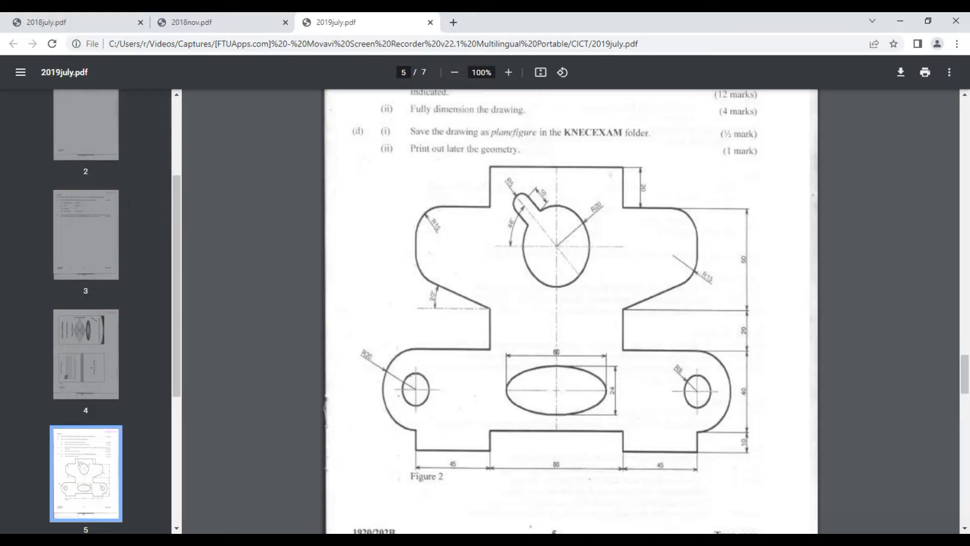
pyautogui.moveTo(461, 540)
pyautogui.click(461, 540)
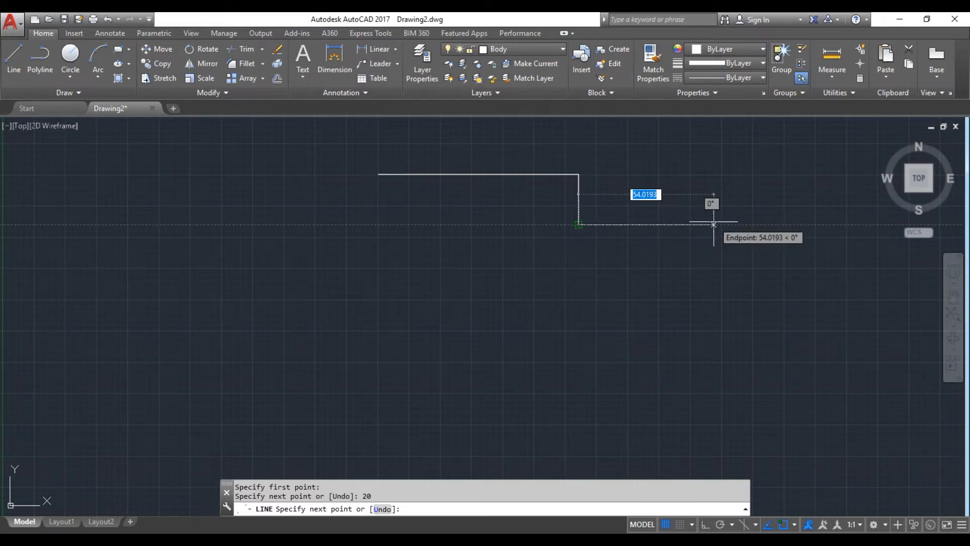
pyautogui.write('45')
pyautogui.press('Return')
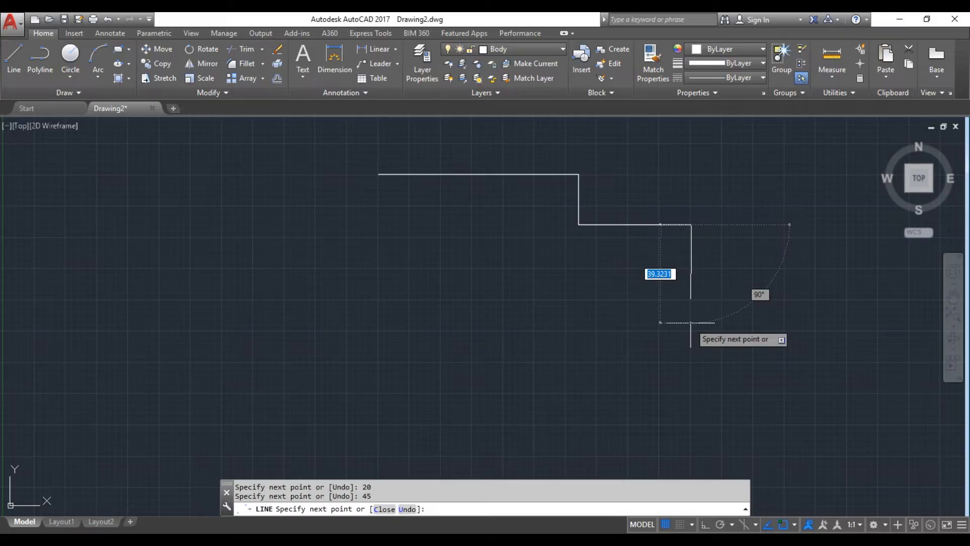
# Step: Continue the outline with a line 60 units downward from the outer end of the shoulder
pyautogui.write('40')
pyautogui.press('Return')
pyautogui.write('60')
pyautogui.press('Return')
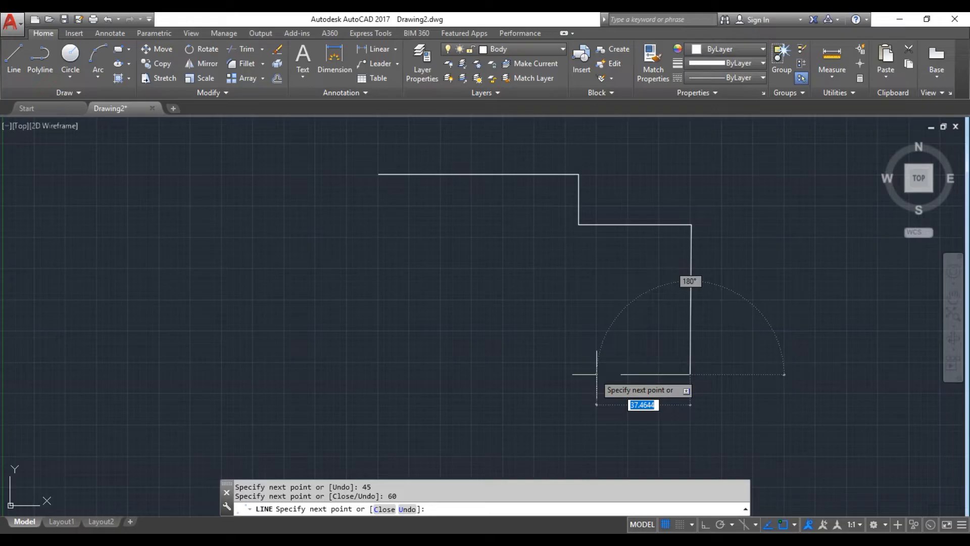
# Step: Continue the outline 45 units back to the left, followed by 20 units straight down
pyautogui.write('45')
pyautogui.press('Return')
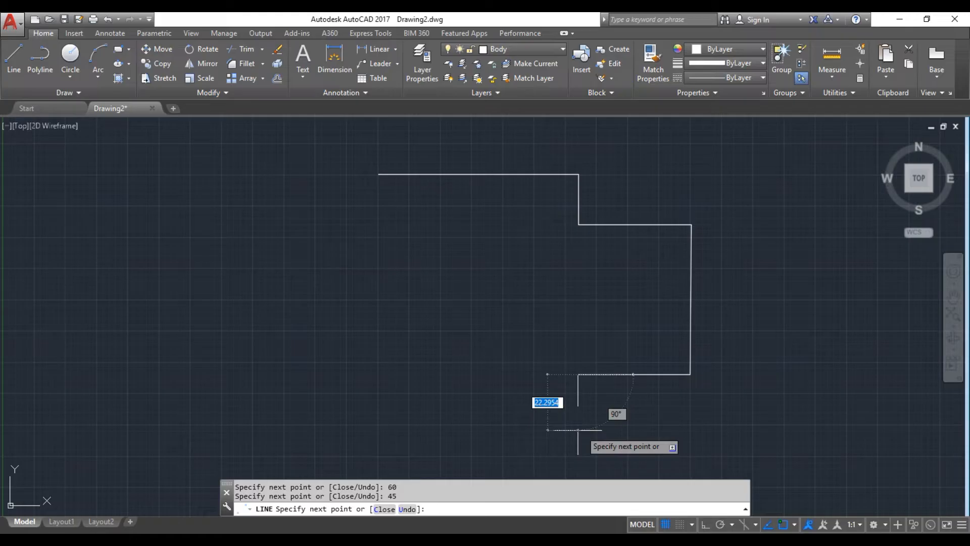
pyautogui.write('22')
pyautogui.press('Return')
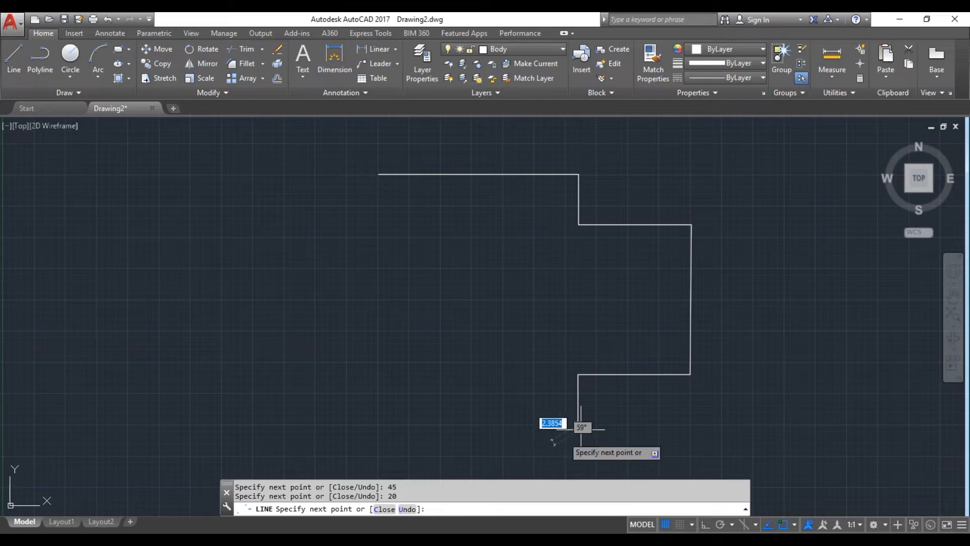
# Step: Check Figure 2 in the exam PDF, draw a line 45 units to the right from the outline's lower end, and end the line command
pyautogui.hotkey('alt', 'Tab')
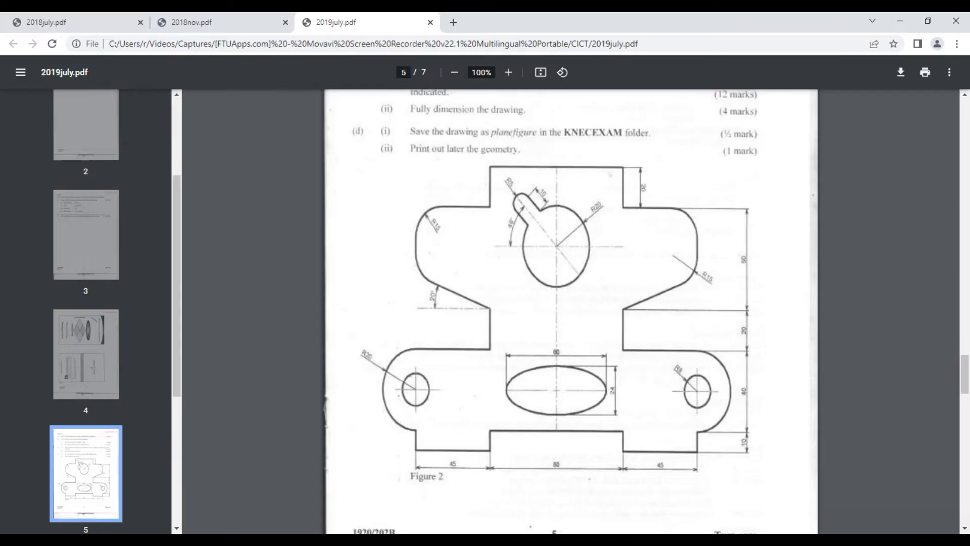
pyautogui.click(462, 487)
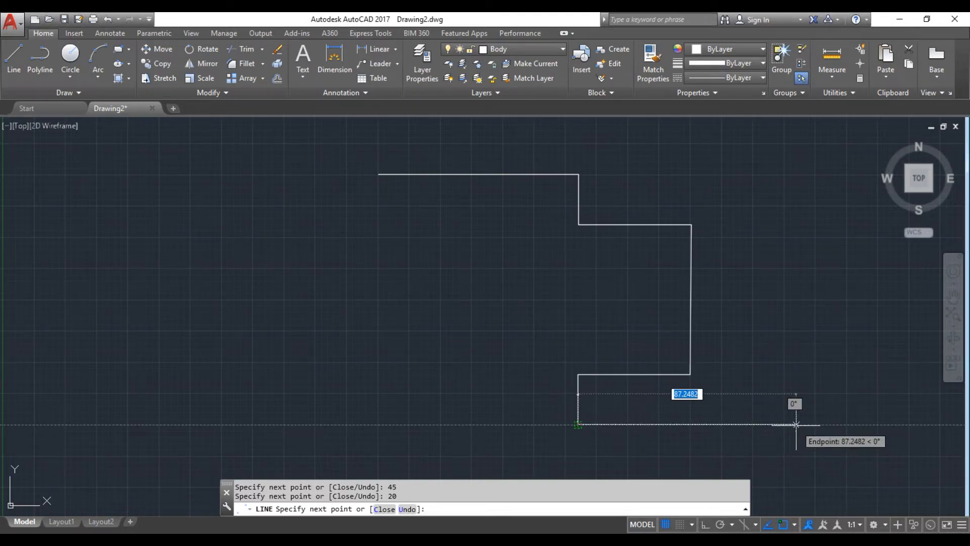
pyautogui.write('45')
pyautogui.press('Return')
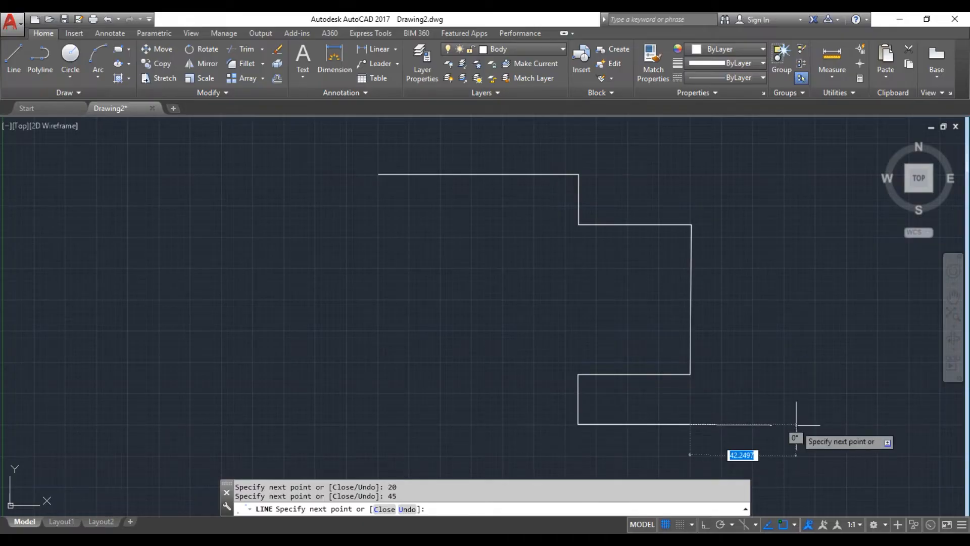
pyautogui.scroll(-1, 780, 422)
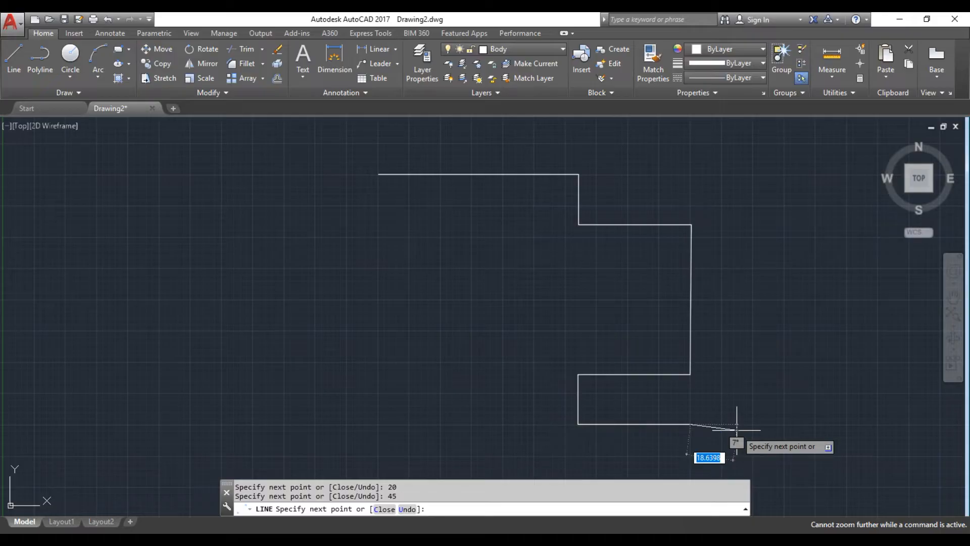
pyautogui.press('Escape')
# Step: Move all seven outline lines about 36 units straight up, using the top edge's left endpoint as base point
pyautogui.scroll(-6, 737, 431)
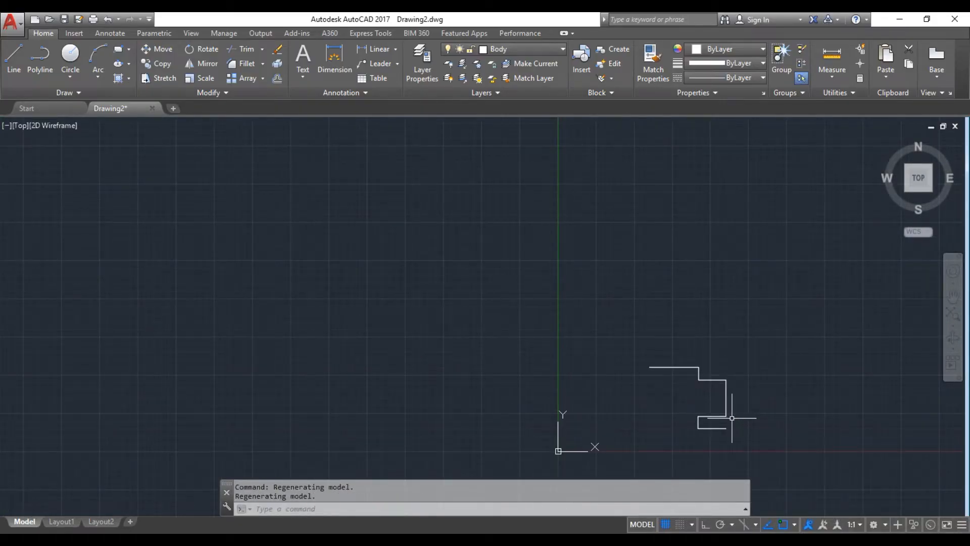
pyautogui.scroll(4, 732, 418)
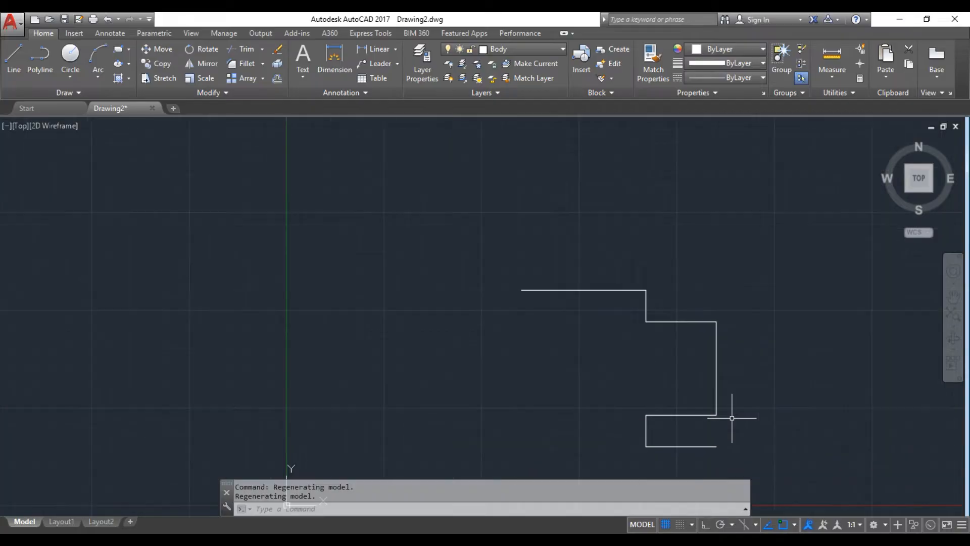
pyautogui.scroll(2, 731, 417)
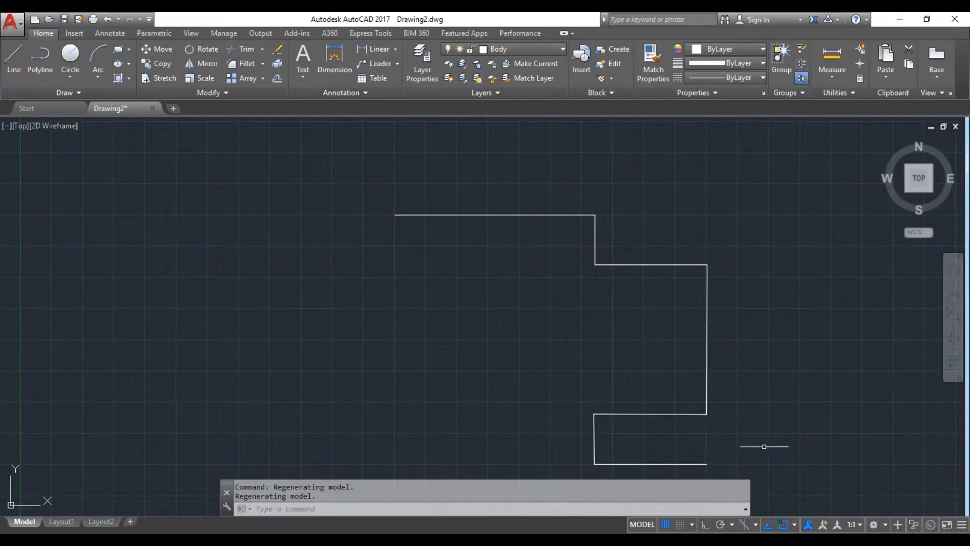
pyautogui.click(760, 446)
pyautogui.moveTo(762, 465)
pyautogui.mouseDown()
pyautogui.moveTo(552, 417)
pyautogui.moveTo(411, 207)
pyautogui.moveTo(528, 179)
pyautogui.moveTo(715, 218)
pyautogui.moveTo(723, 227)
pyautogui.mouseUp()
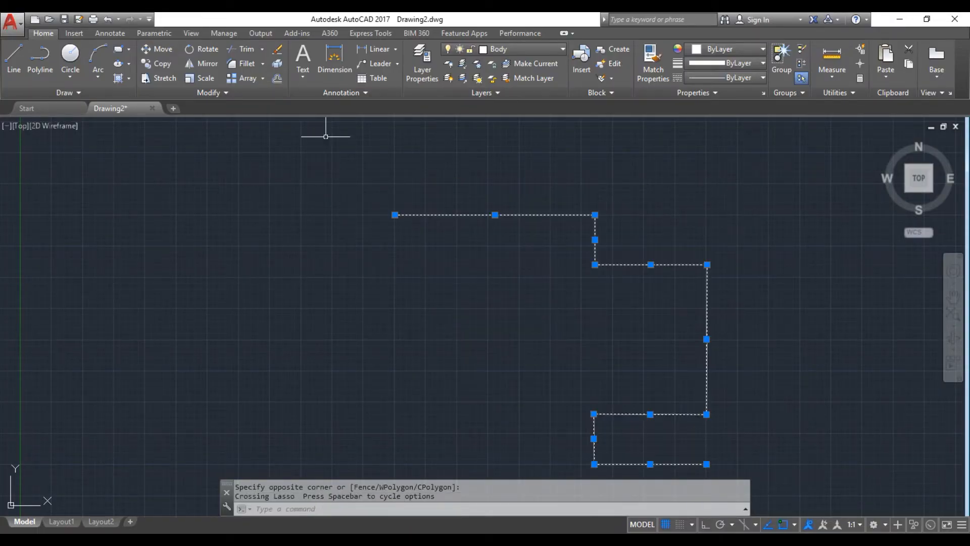
pyautogui.click(154, 50)
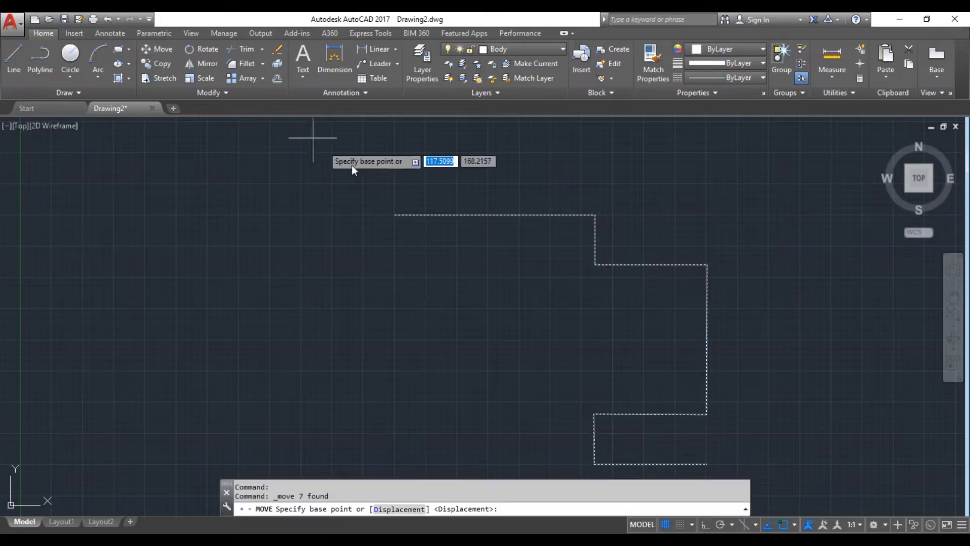
pyautogui.click(395, 214)
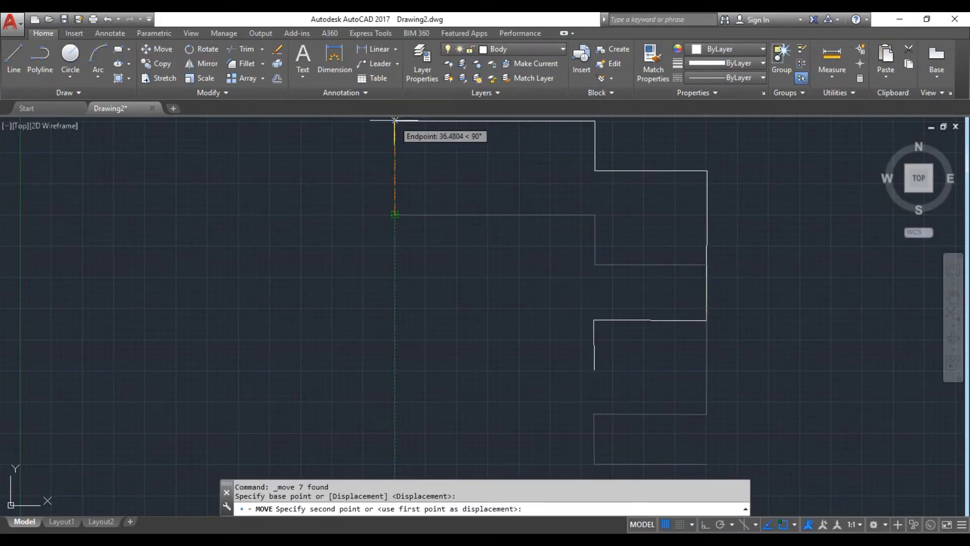
pyautogui.click(394, 119)
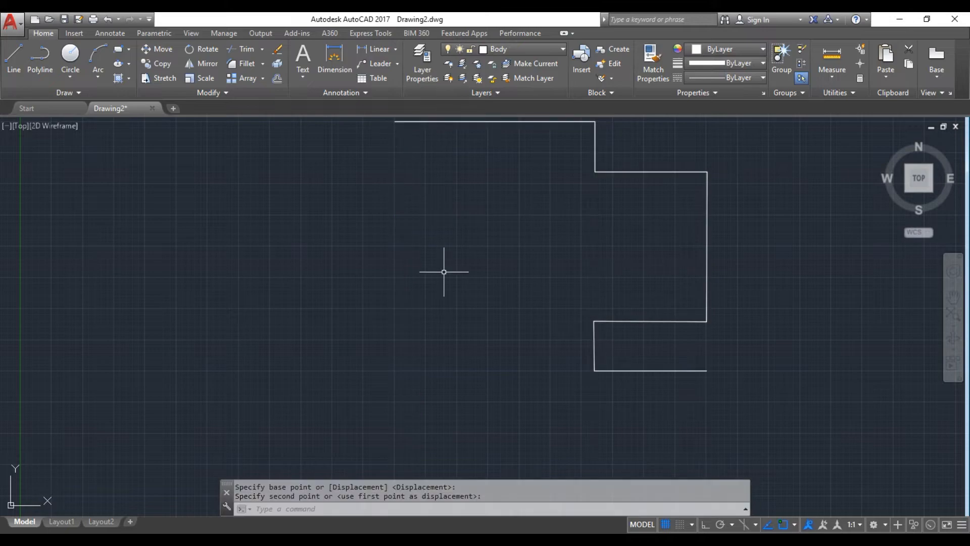
# Step: Move all seven outline lines about 145 units up and to the right, using the top edge's left endpoint as base point
pyautogui.scroll(-2, 492, 351)
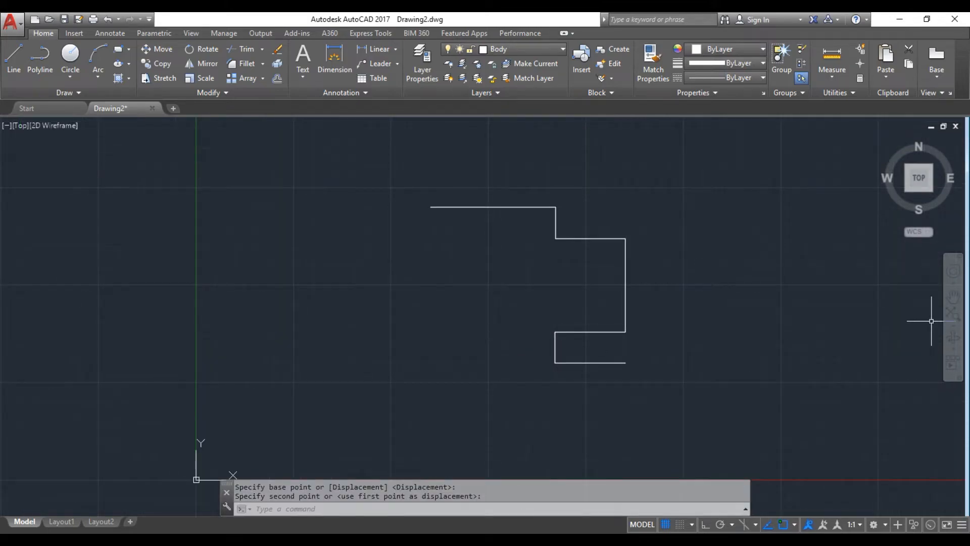
pyautogui.click(954, 296)
pyautogui.moveTo(875, 299); pyautogui.dragTo(678, 332)
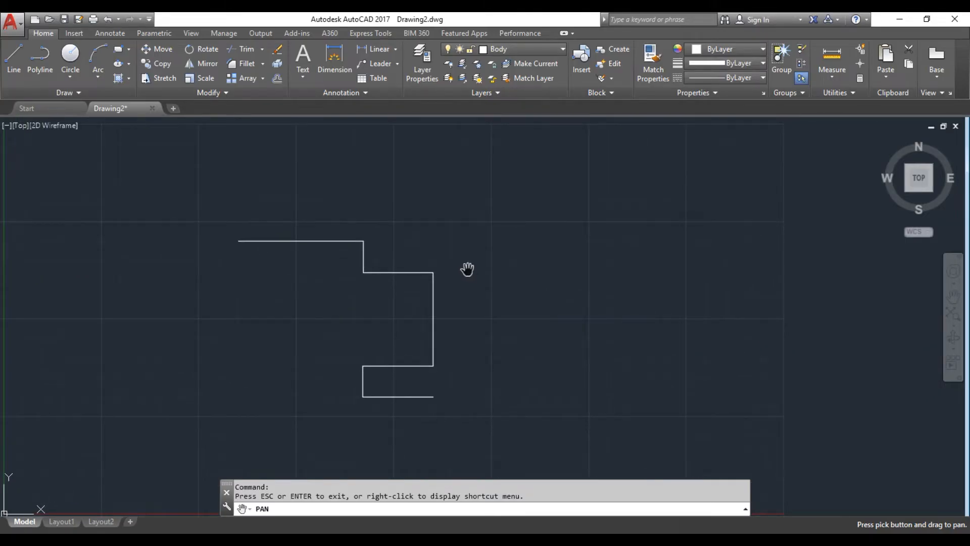
pyautogui.press('Escape')
pyautogui.moveTo(521, 197)
pyautogui.mouseDown()
pyautogui.moveTo(171, 208)
pyautogui.moveTo(543, 470)
pyautogui.mouseUp()
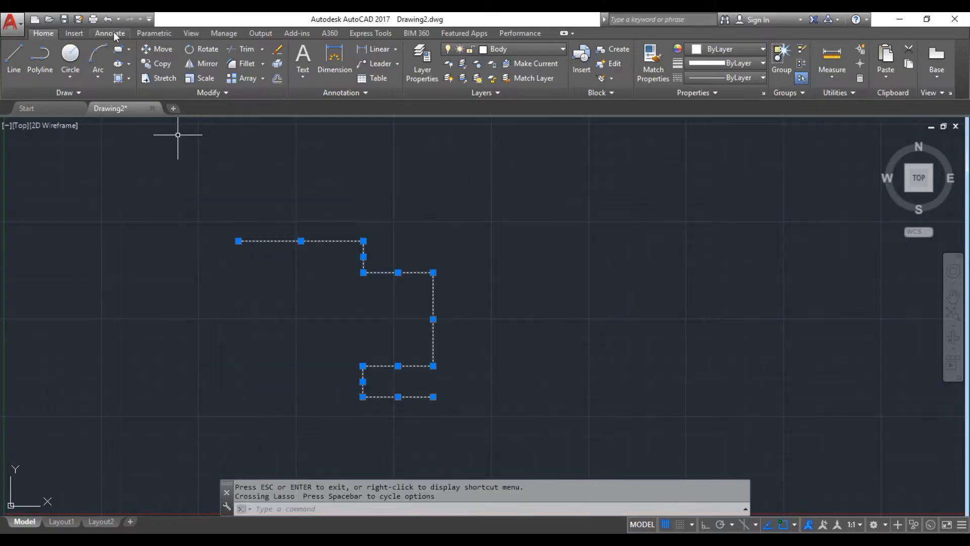
pyautogui.click(156, 49)
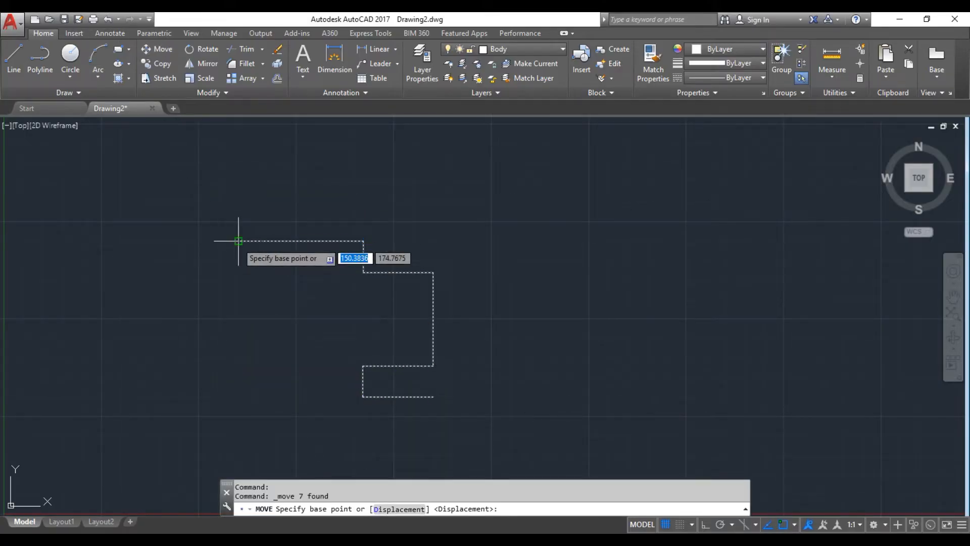
pyautogui.click(238, 241)
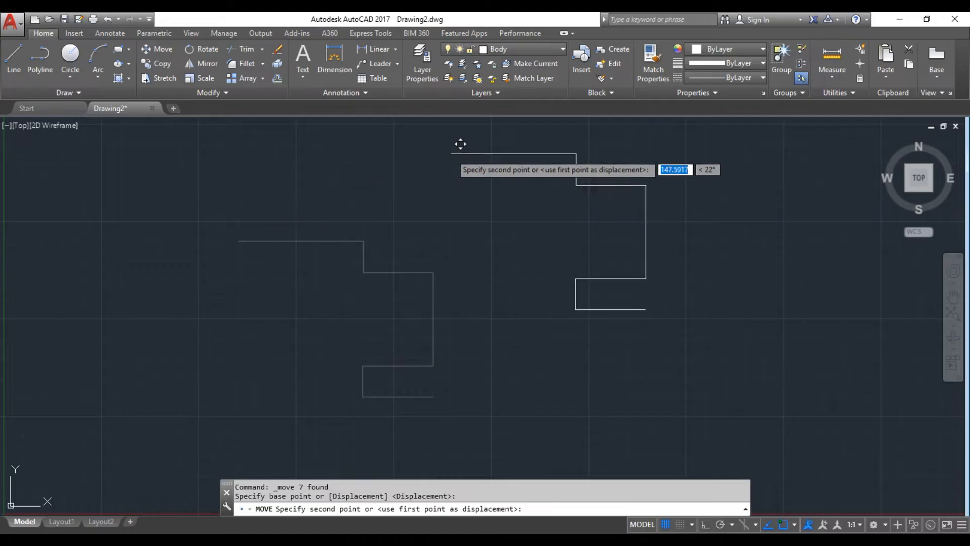
pyautogui.click(447, 153)
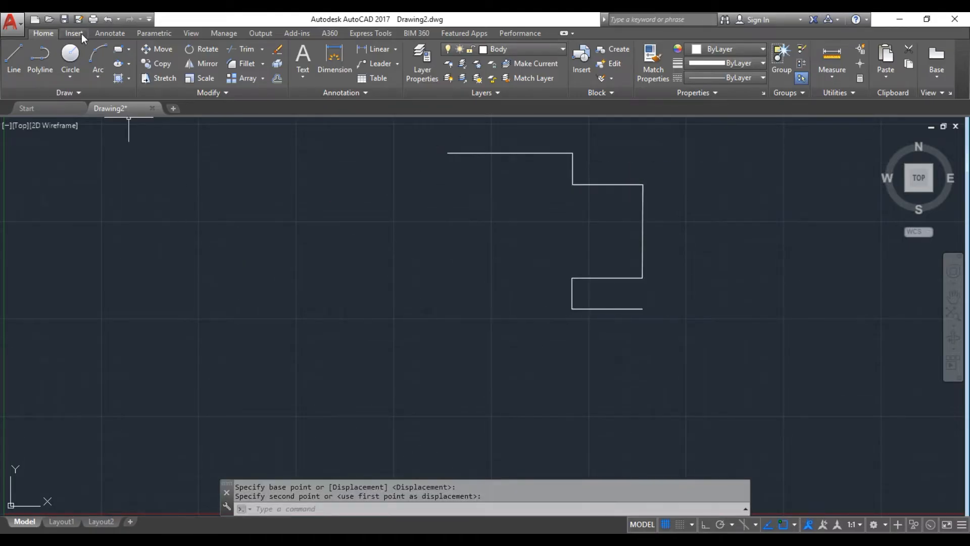
# Step: From the outline's open lower-right endpoint, draw a line 50 units straight down, followed by 45 units to the left
pyautogui.click(15, 58)
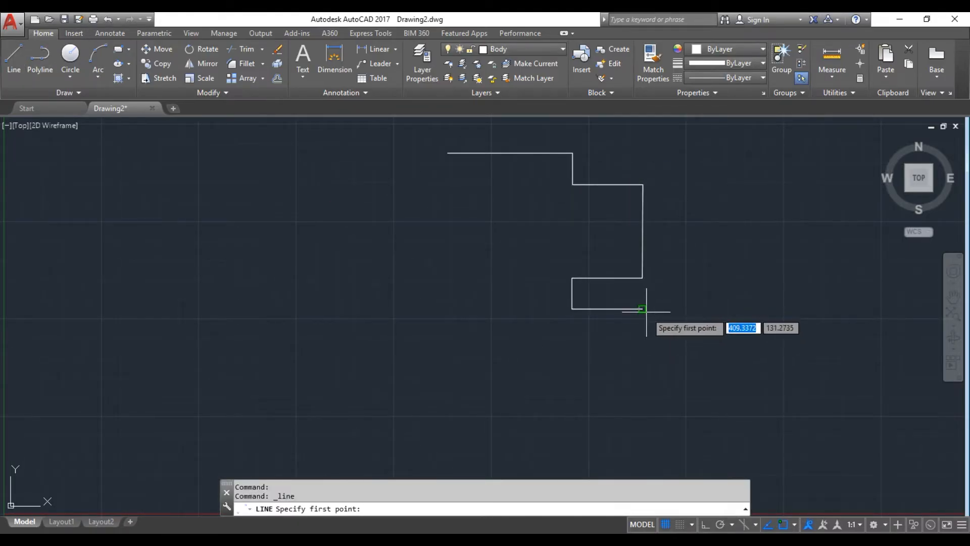
pyautogui.click(642, 308)
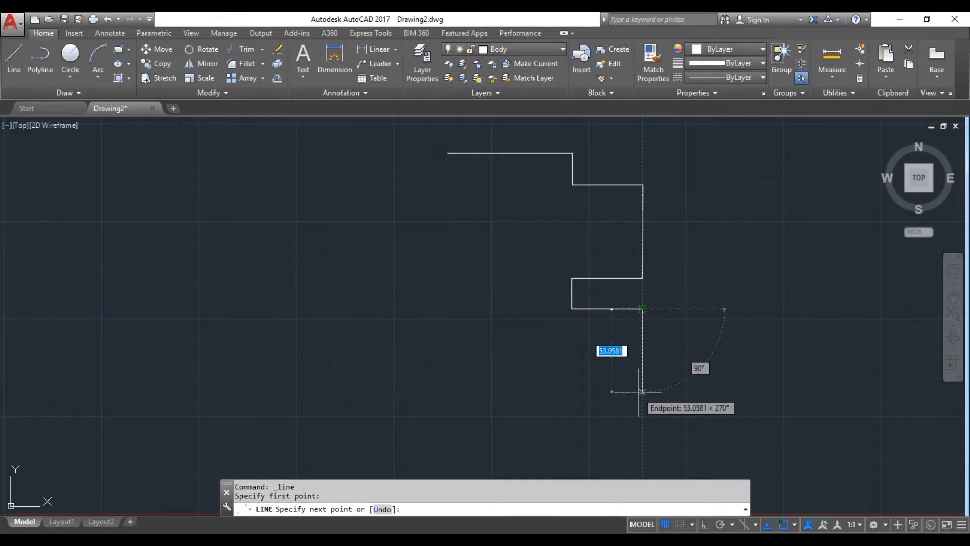
pyautogui.write('50')
pyautogui.press('Return')
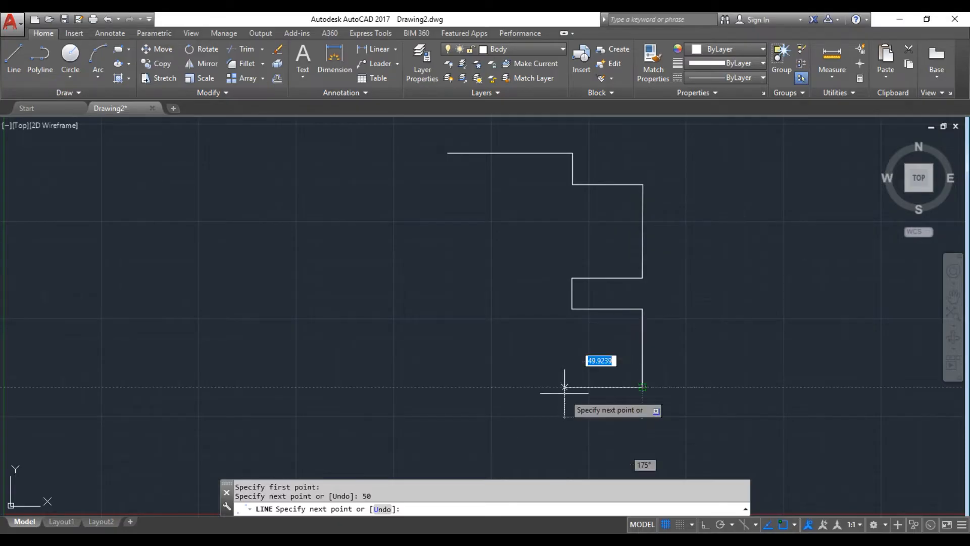
pyautogui.write('40')
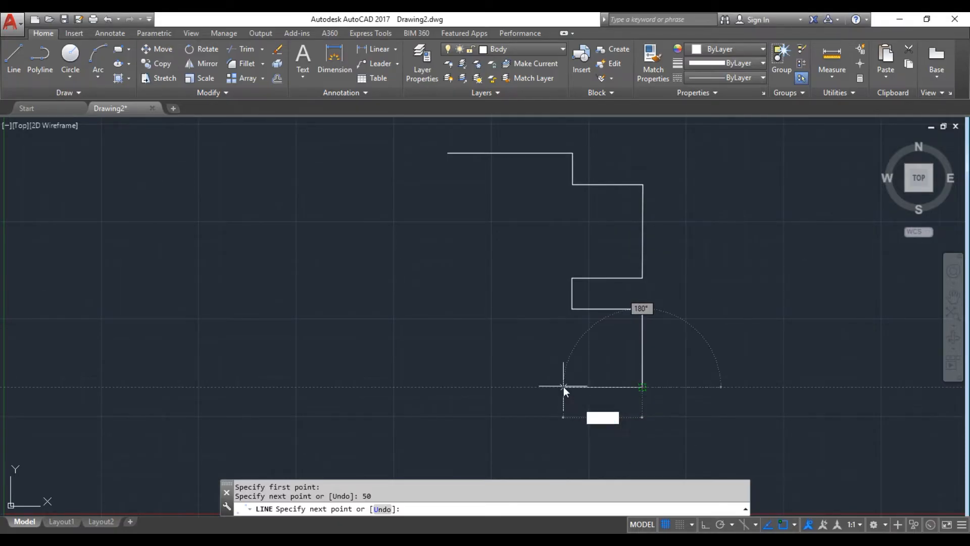
pyautogui.press('Return')
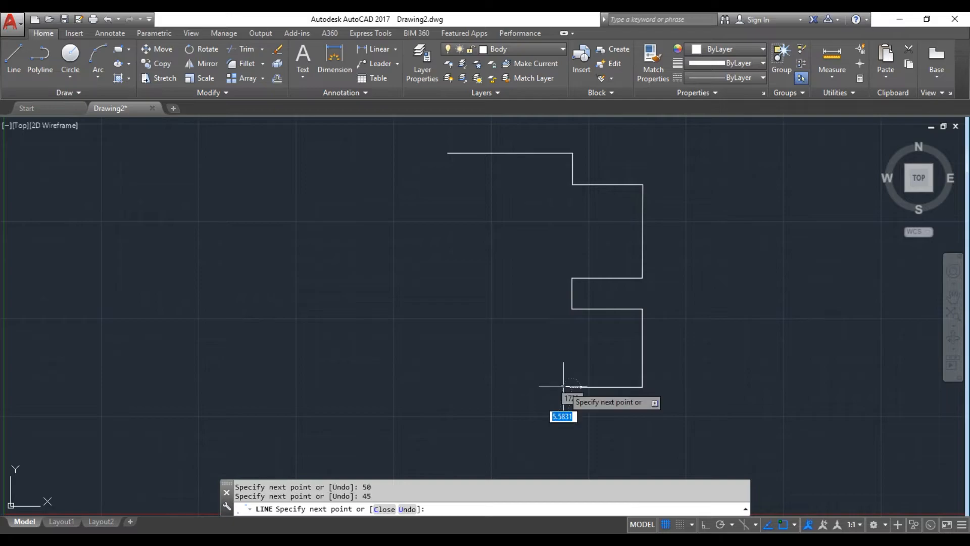
# Step: Check Figure 2 in the exam PDF and continue the outline 10 units straight up in AutoCAD
pyautogui.hotkey('alt', 'Tab')
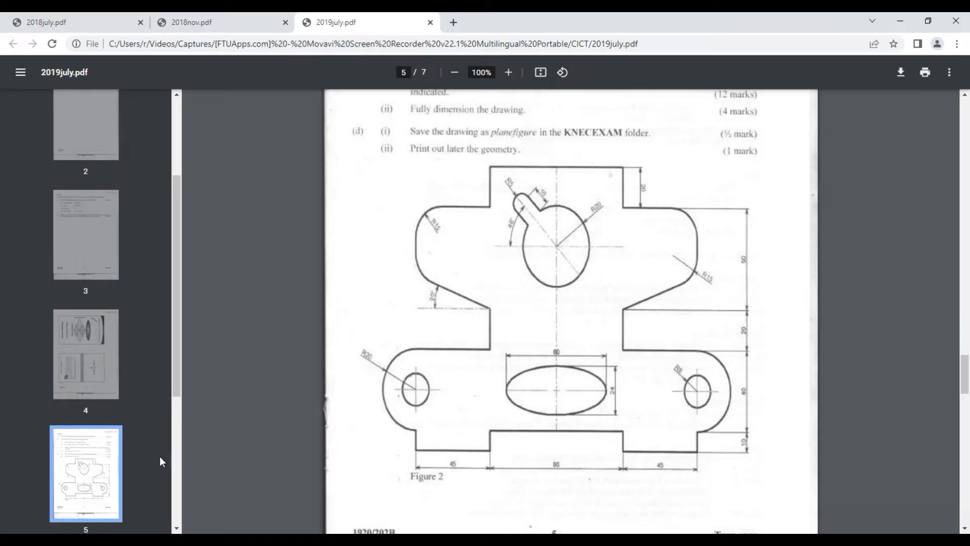
pyautogui.hotkey('alt', 'Tab')
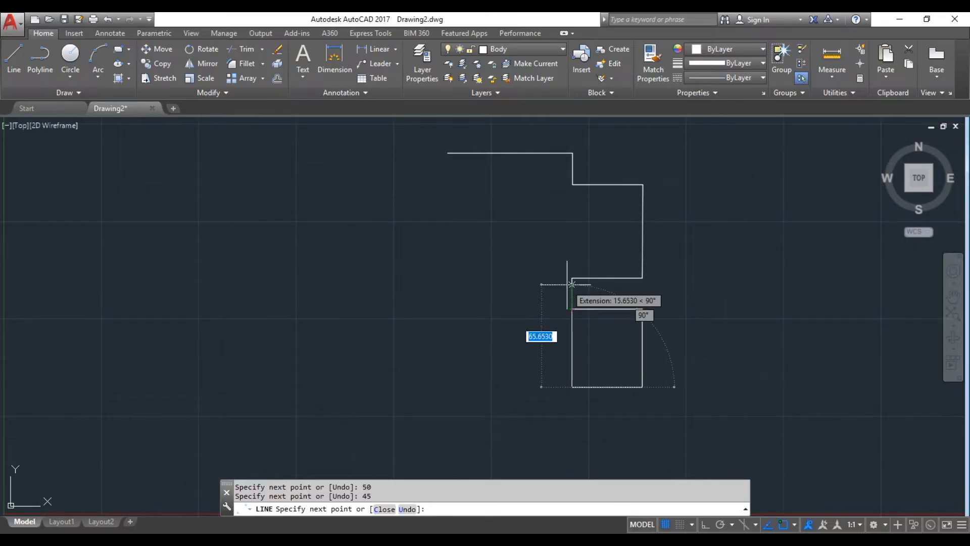
pyautogui.write('10')
pyautogui.press('Return')
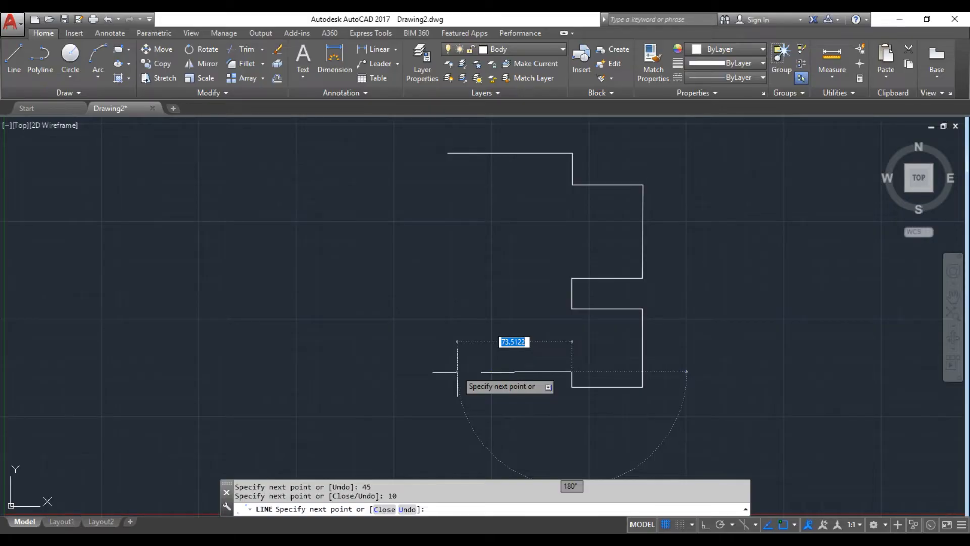
# Step: Continue the outline 80 units to the left and 10 units straight down, ending the line command there
pyautogui.write('80')
pyautogui.press('Return')
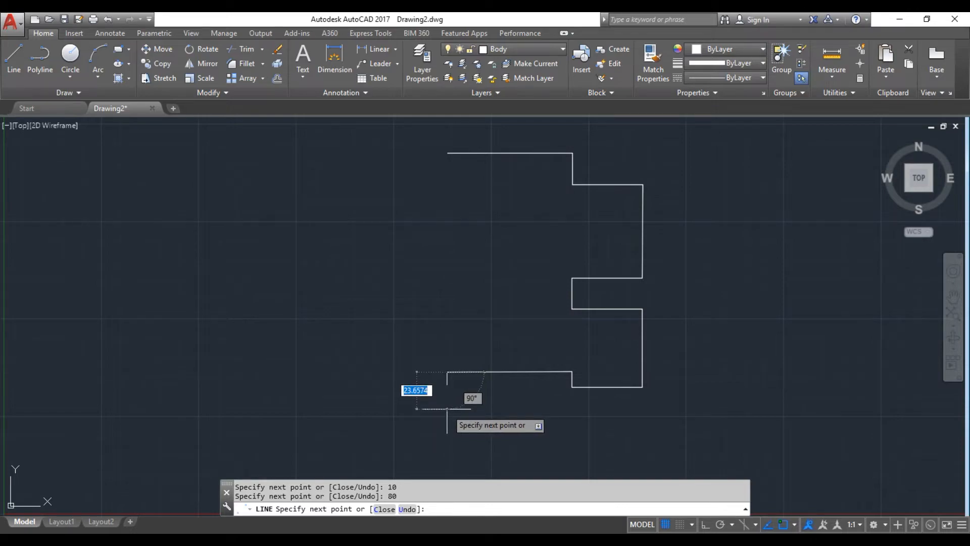
pyautogui.write('10')
pyautogui.press('Return')
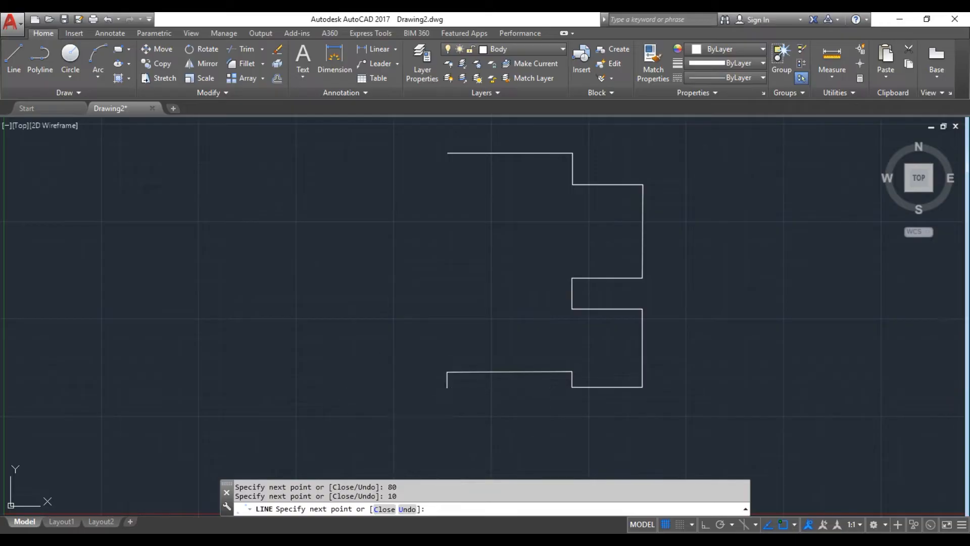
pyautogui.press('Escape')
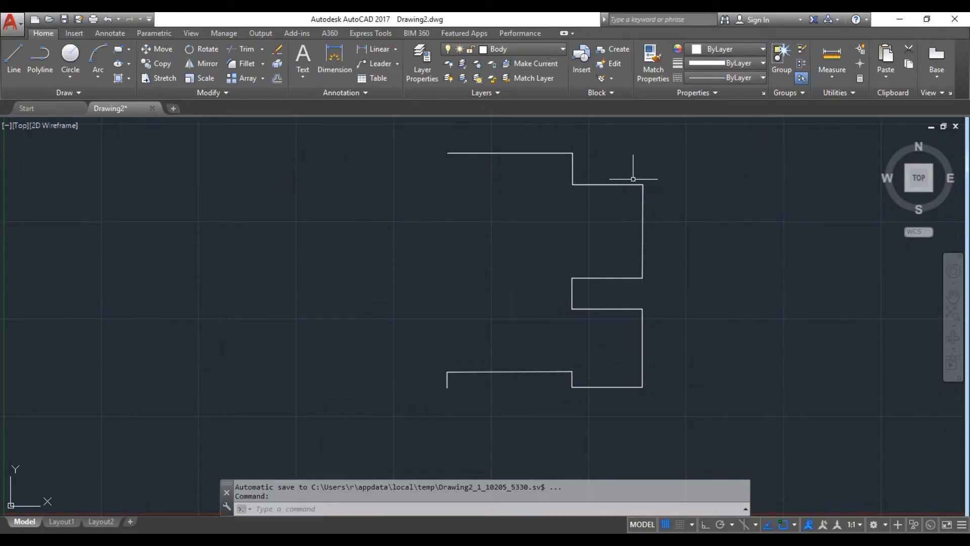
# Step: Copy the eight stepped lines of the right-hand profile from the top edge's right endpoint to its left endpoint
pyautogui.click(573, 166)
pyautogui.click(607, 185)
pyautogui.click(642, 231)
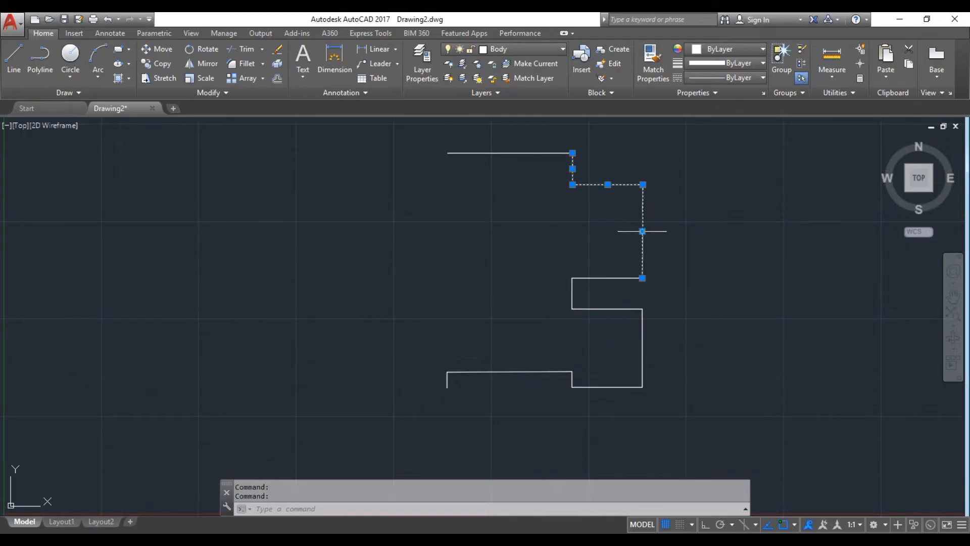
pyautogui.click(624, 278)
pyautogui.click(632, 309)
pyautogui.click(572, 293)
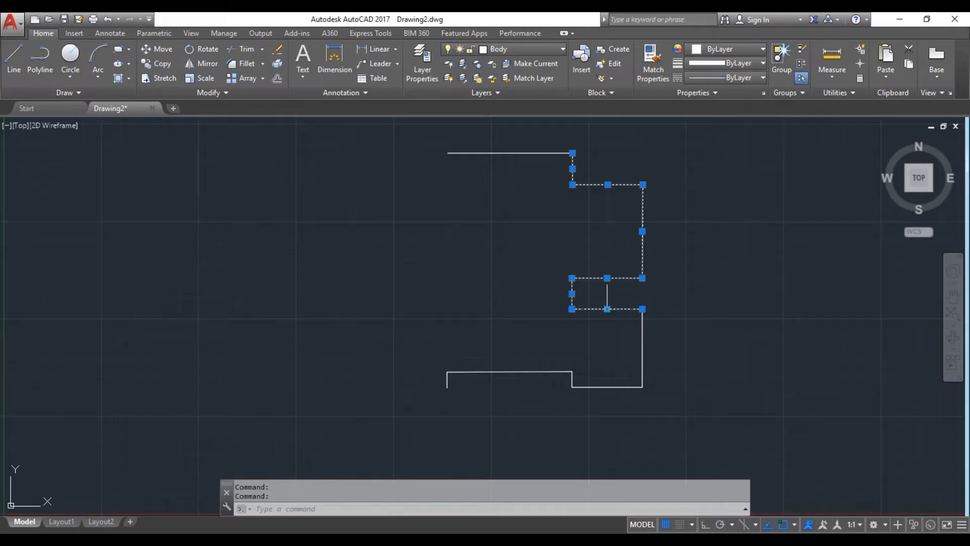
pyautogui.click(642, 339)
pyautogui.click(621, 386)
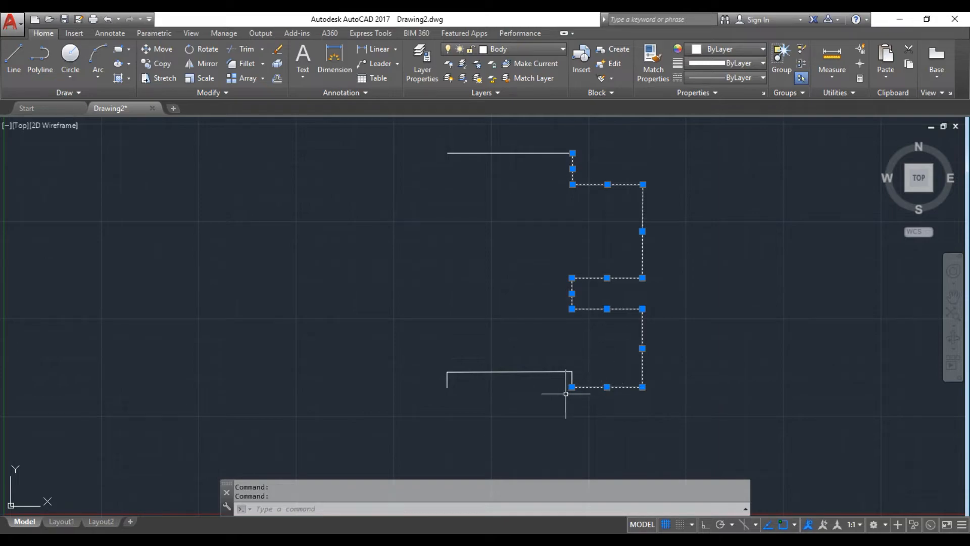
pyautogui.click(158, 63)
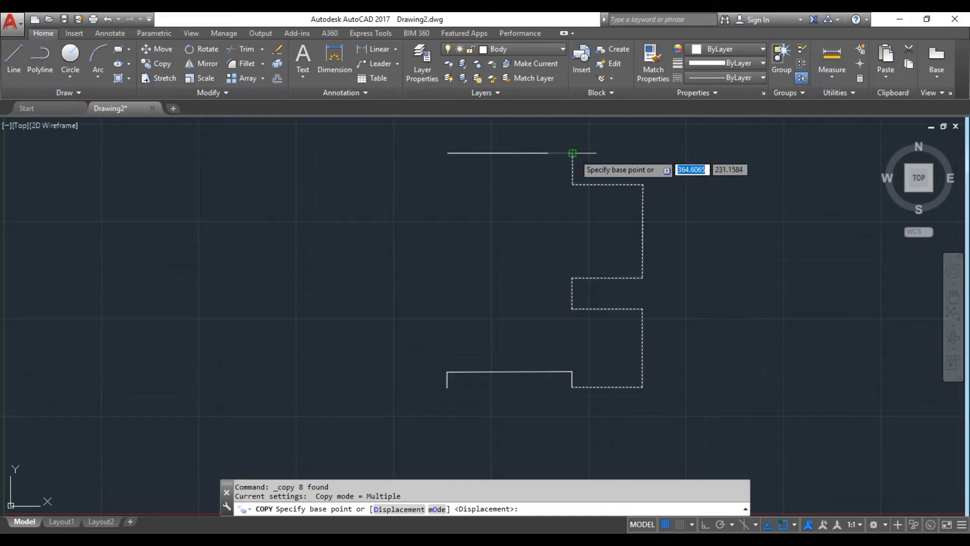
pyautogui.click(573, 153)
pyautogui.scroll(2, 569, 204)
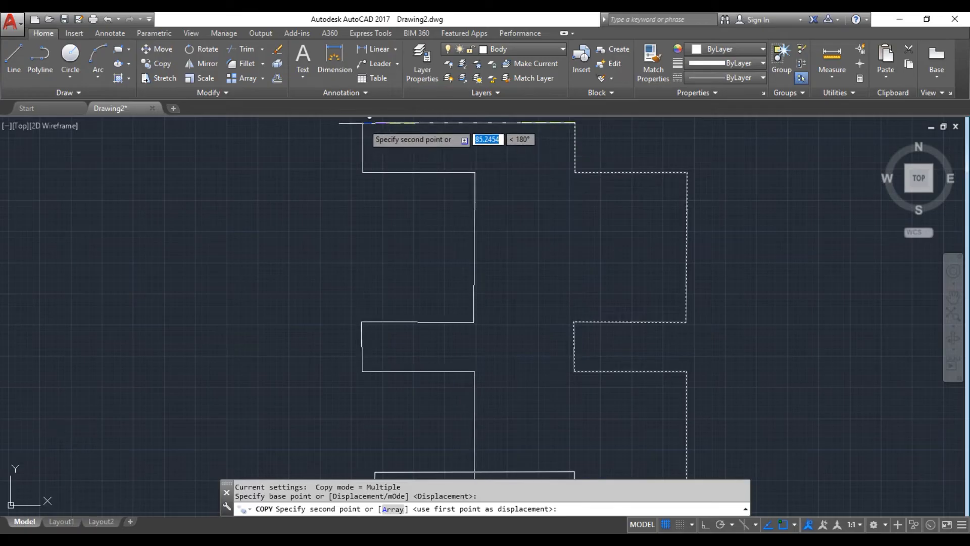
pyautogui.click(376, 122)
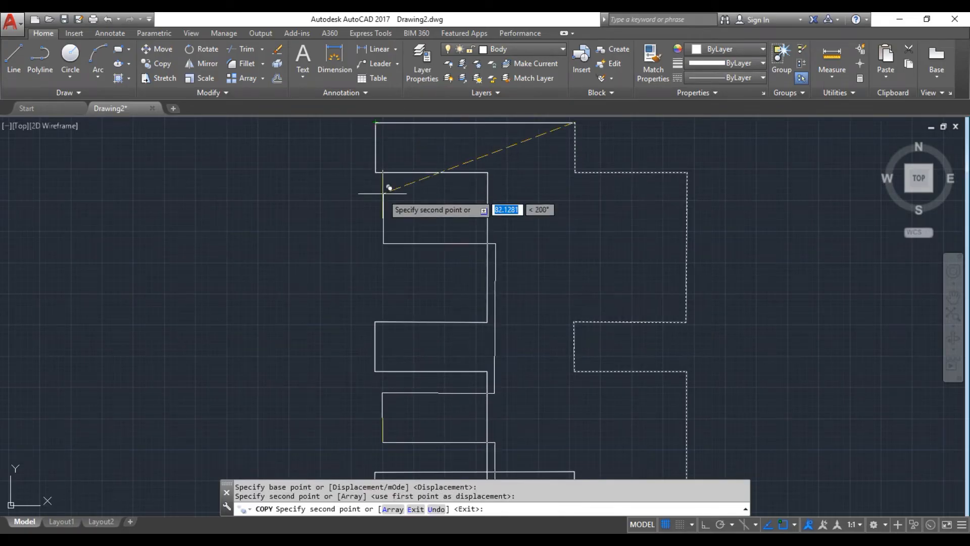
pyautogui.press('Escape')
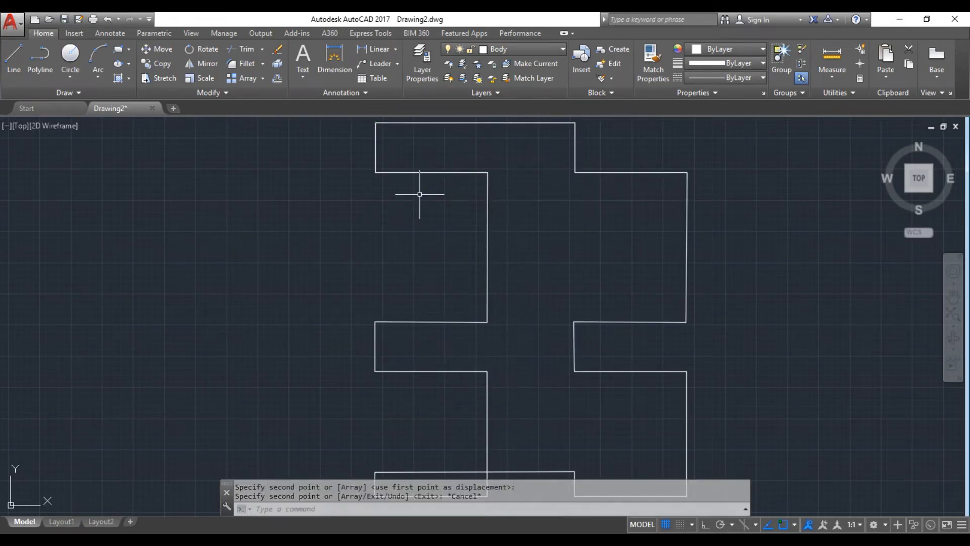
# Step: Mirror the eight copied left-hand profile lines outward about the vertical through the top edge's left endpoint, erasing the source lines
pyautogui.scroll(-4, 457, 195)
pyautogui.scroll(2, 461, 195)
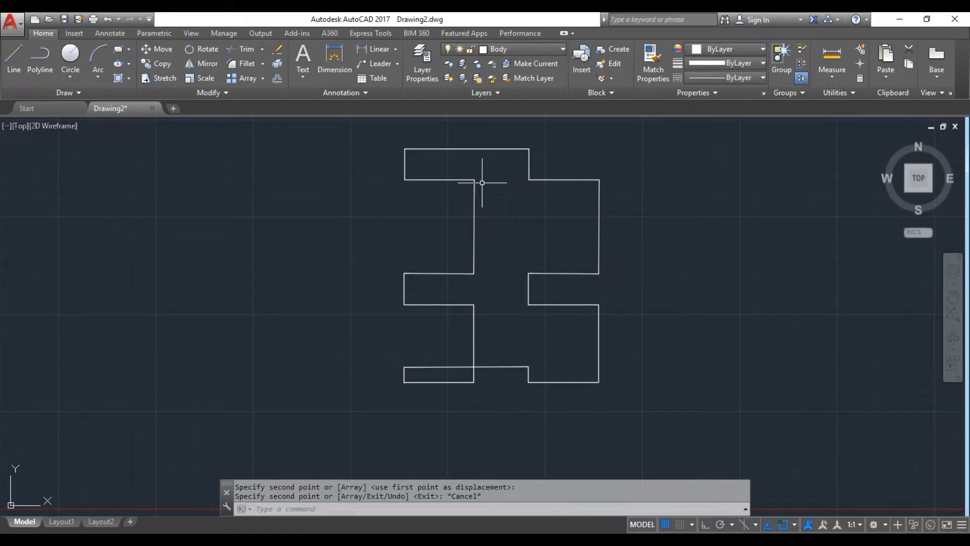
pyautogui.moveTo(396, 167)
pyautogui.mouseDown()
pyautogui.moveTo(429, 182)
pyautogui.moveTo(405, 172)
pyautogui.mouseUp()
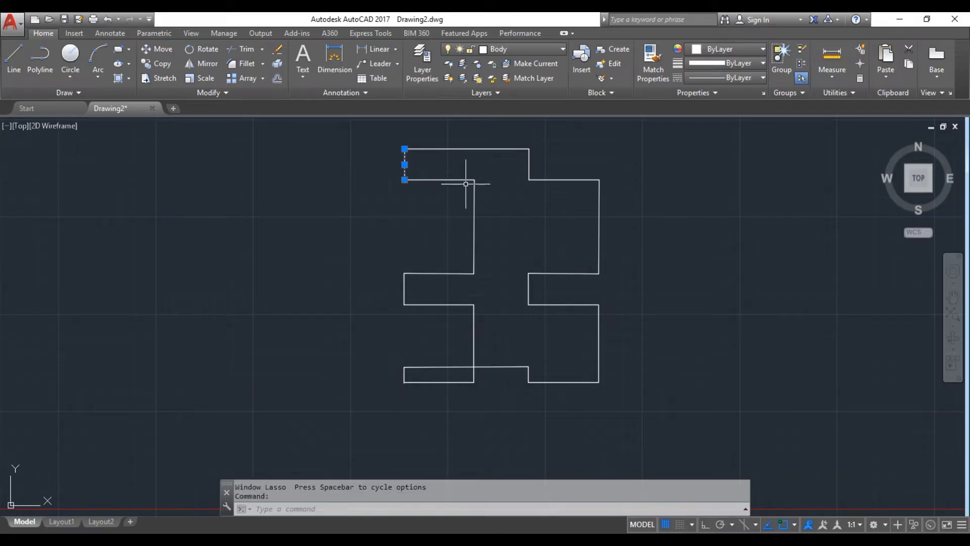
pyautogui.click(472, 180)
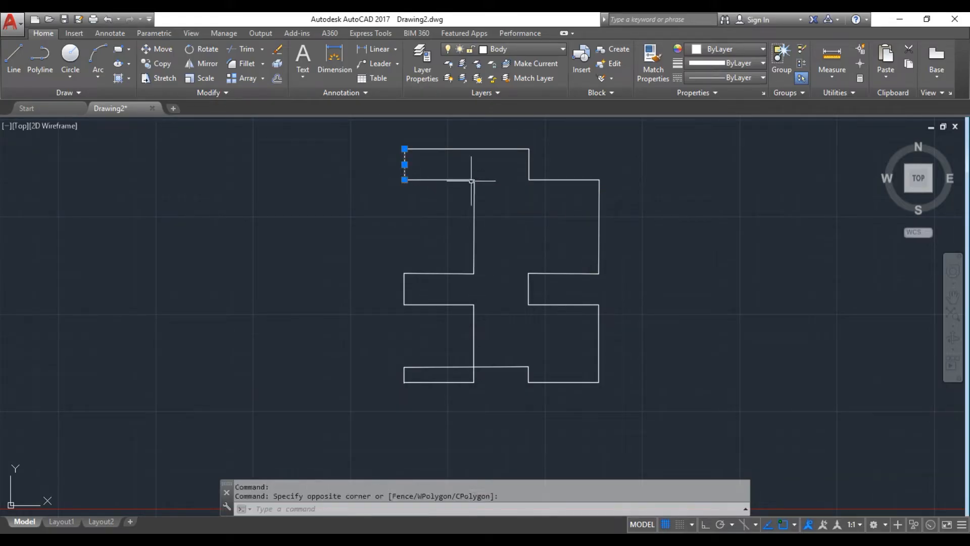
pyautogui.click(474, 183)
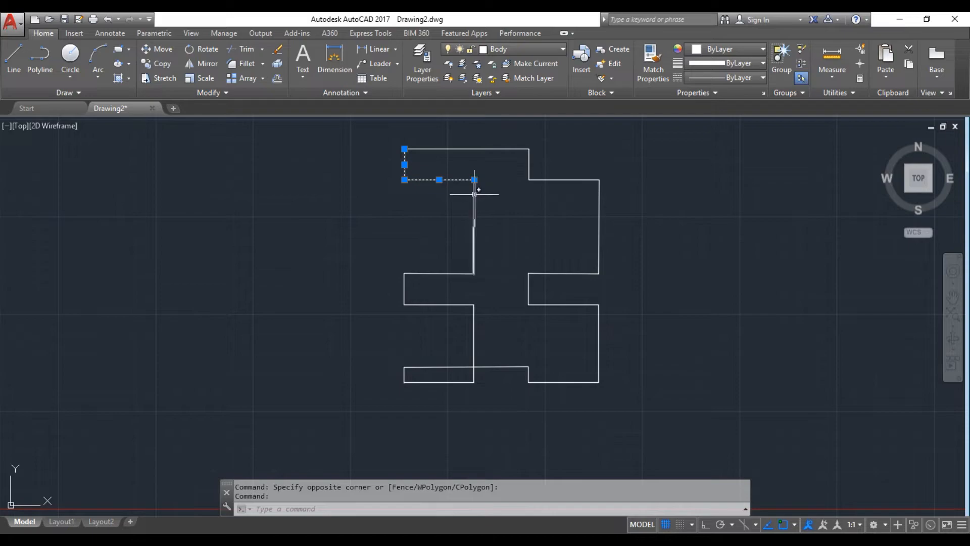
pyautogui.click(474, 197)
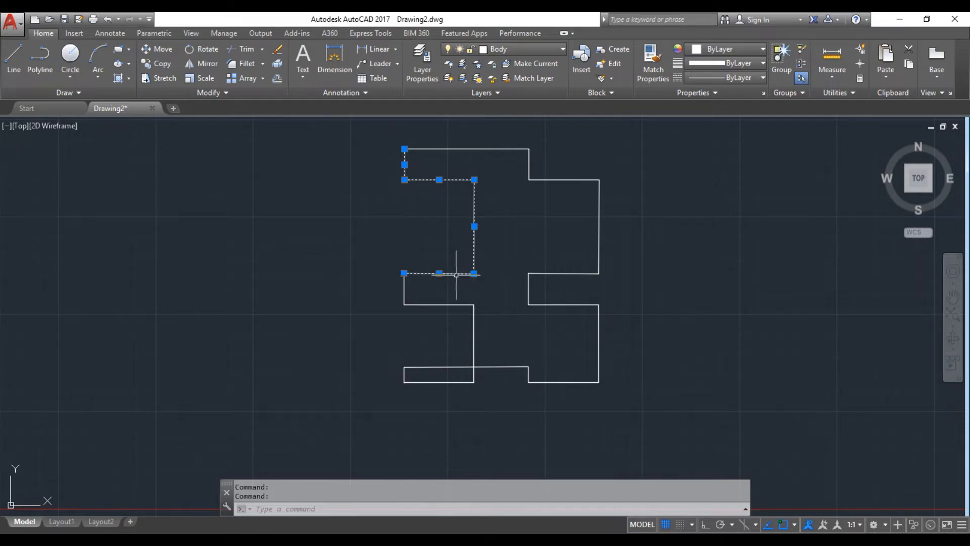
pyautogui.click(404, 287)
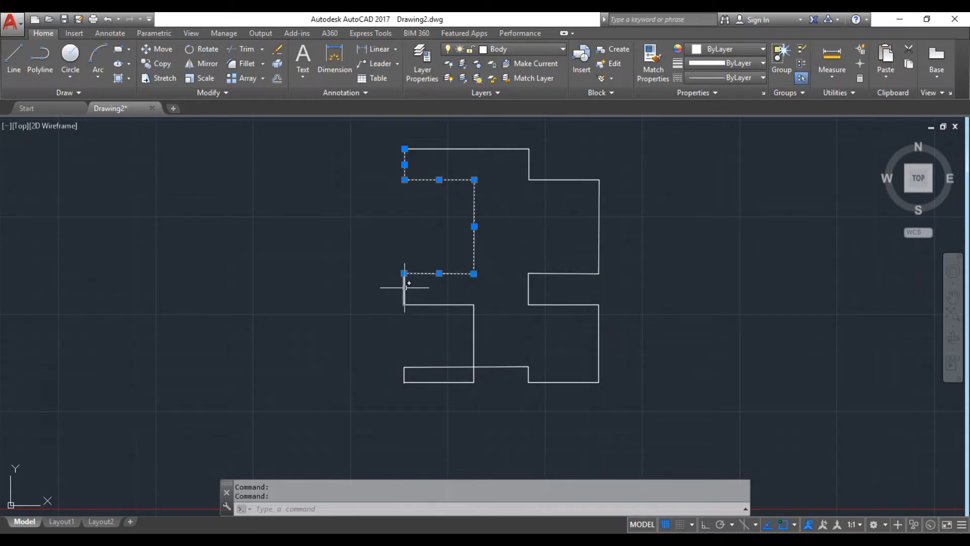
pyautogui.click(436, 305)
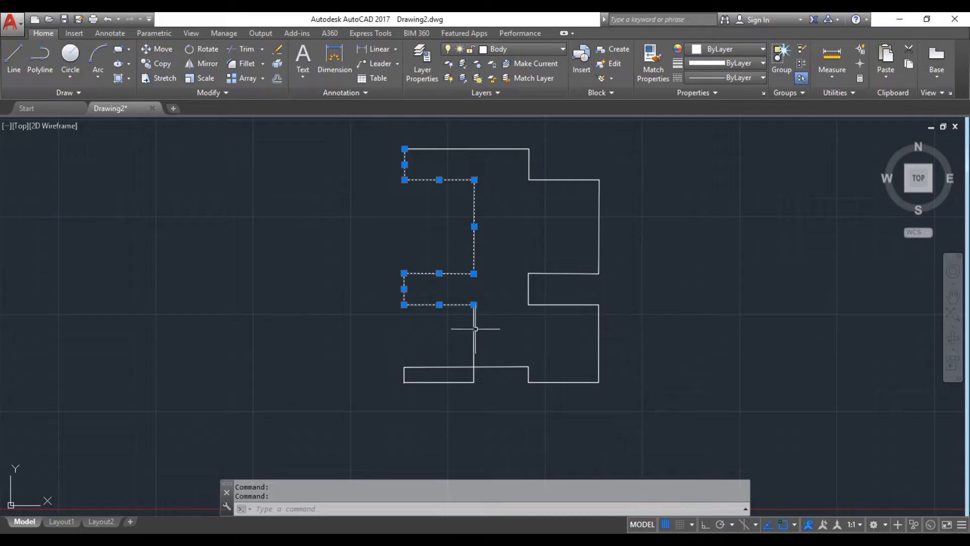
pyautogui.click(475, 329)
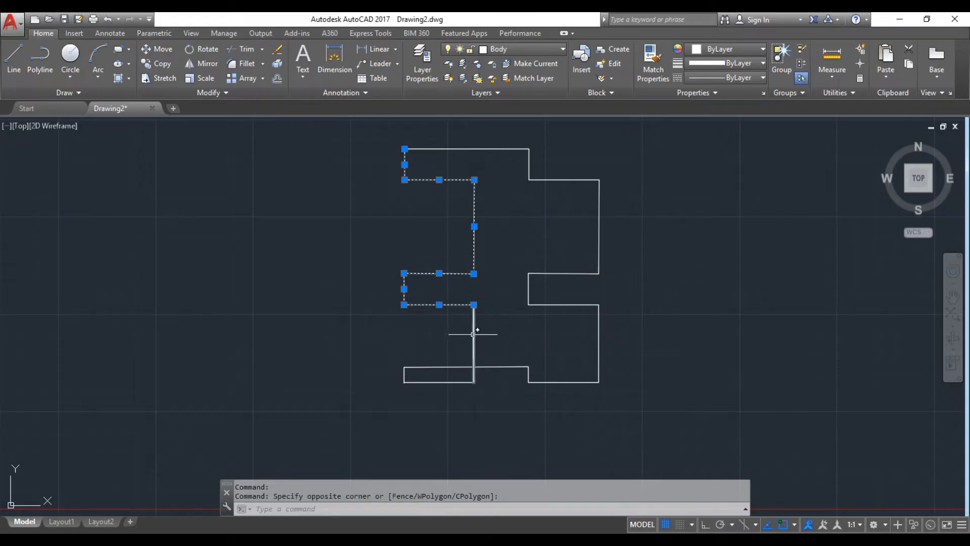
pyautogui.click(466, 340)
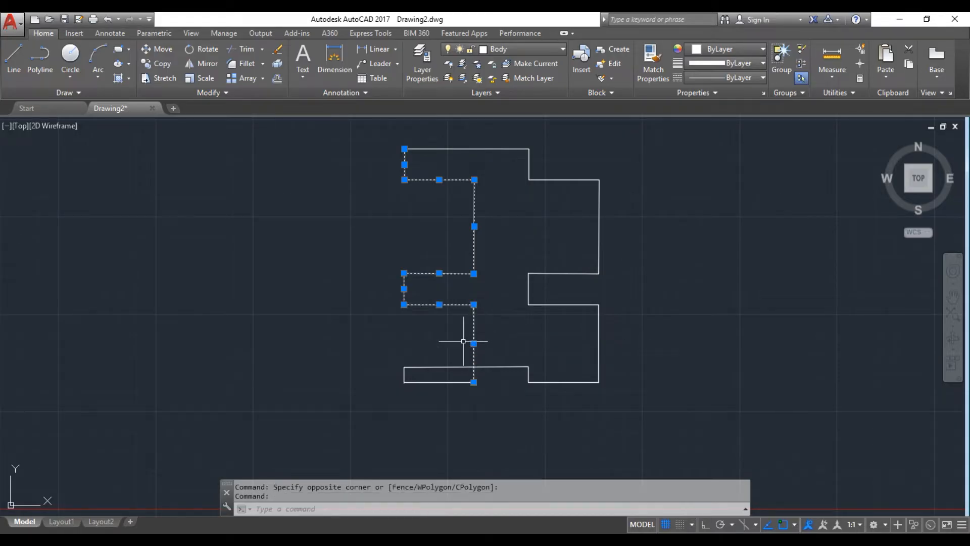
pyautogui.click(437, 380)
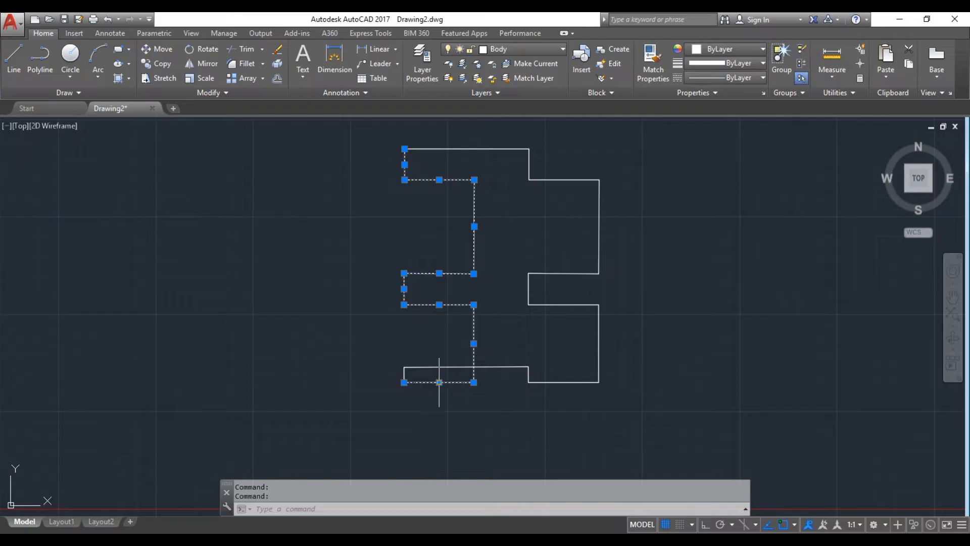
pyautogui.click(213, 66)
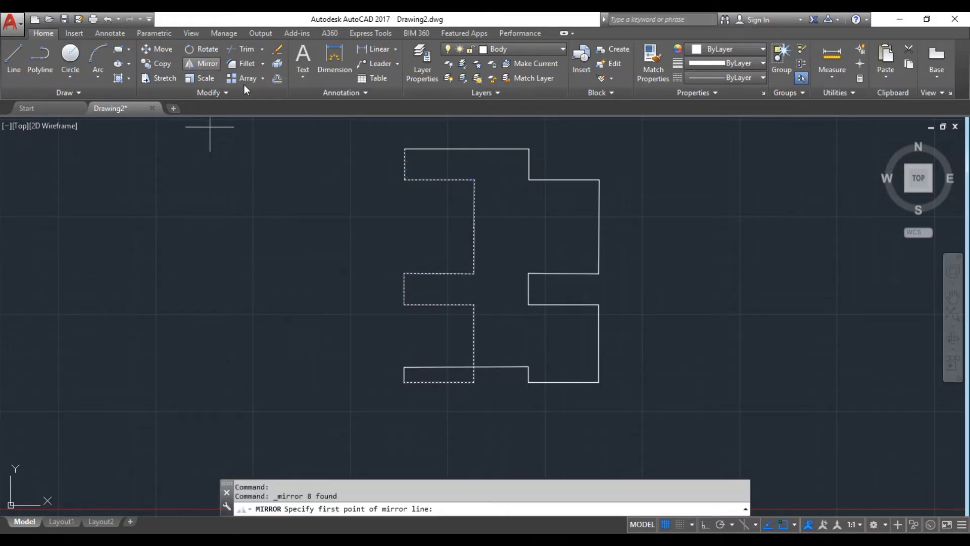
pyautogui.click(405, 150)
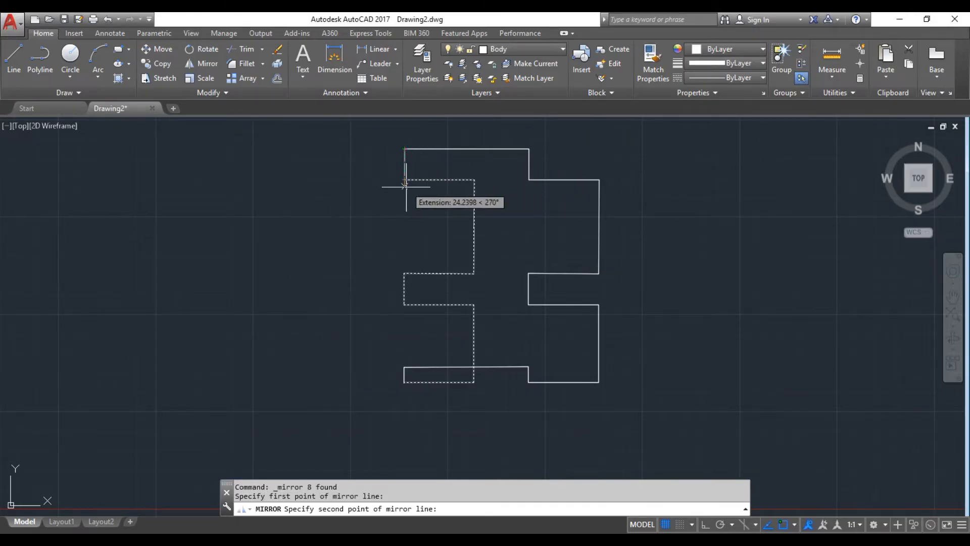
pyautogui.click(405, 186)
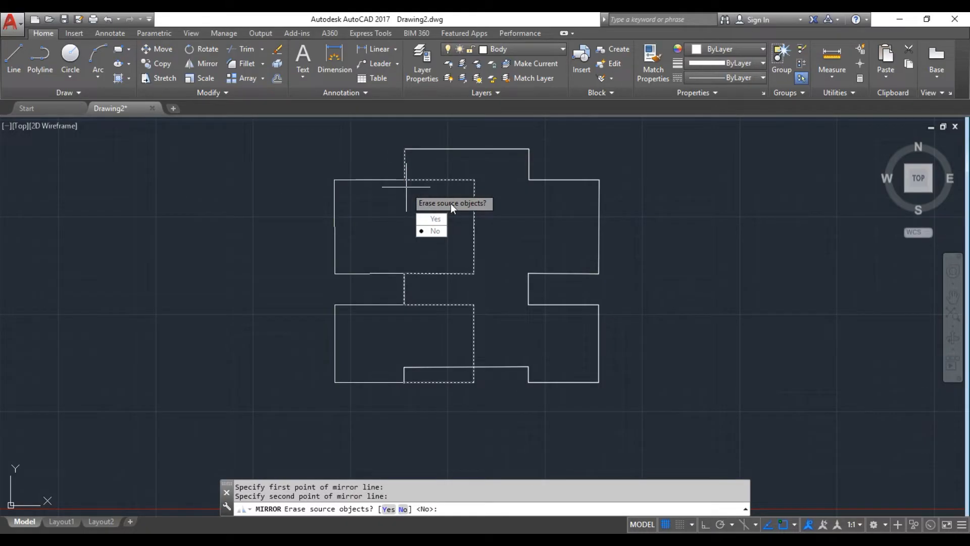
pyautogui.click(436, 219)
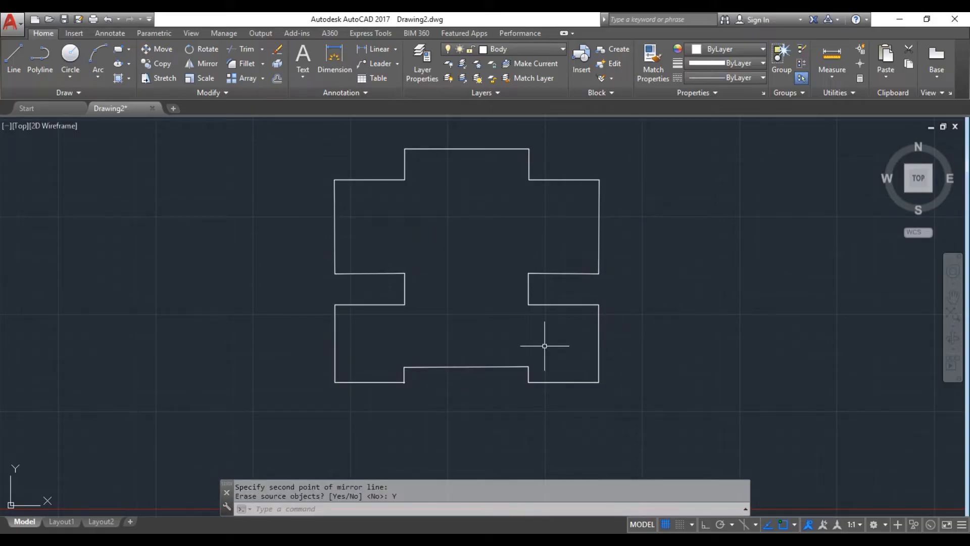
# Step: Move the seven lines of the left profile so the bottom edge's inner endpoint meets the lower end of the short vertical line
pyautogui.scroll(5, 385, 391)
pyautogui.scroll(-4, 404, 385)
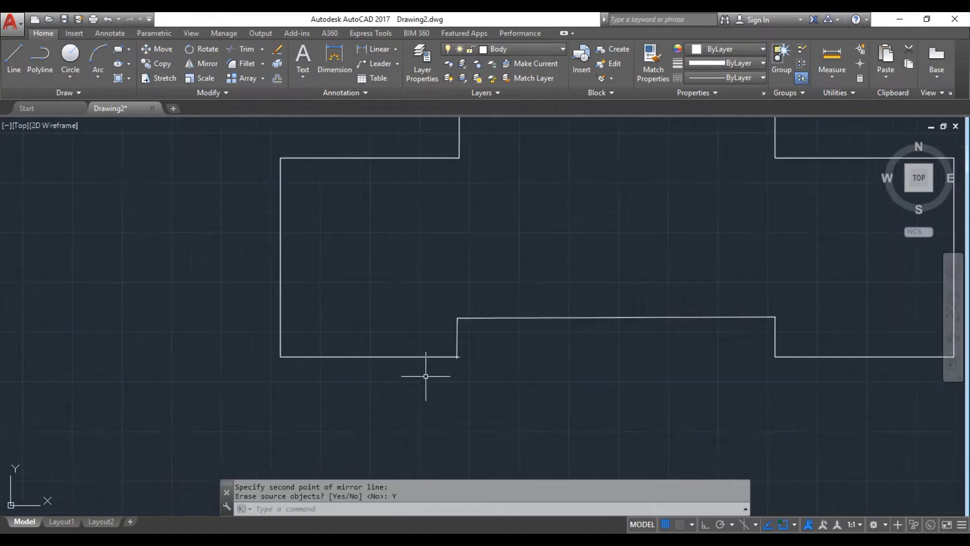
pyautogui.scroll(6, 437, 362)
pyautogui.scroll(-5, 448, 455)
pyautogui.moveTo(433, 225)
pyautogui.mouseDown()
pyautogui.moveTo(430, 386)
pyautogui.moveTo(444, 444)
pyautogui.moveTo(350, 455)
pyautogui.moveTo(316, 397)
pyautogui.mouseUp()
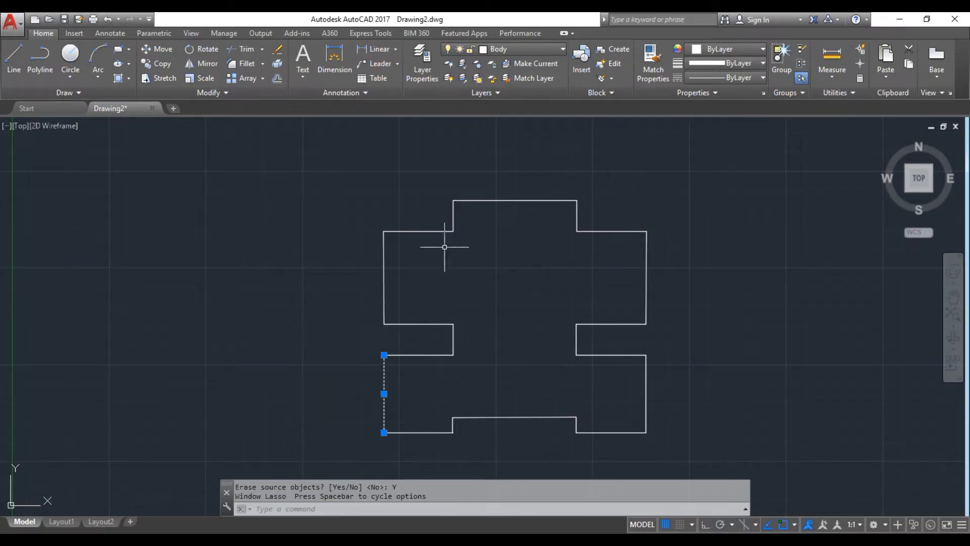
pyautogui.click(438, 231)
pyautogui.click(383, 277)
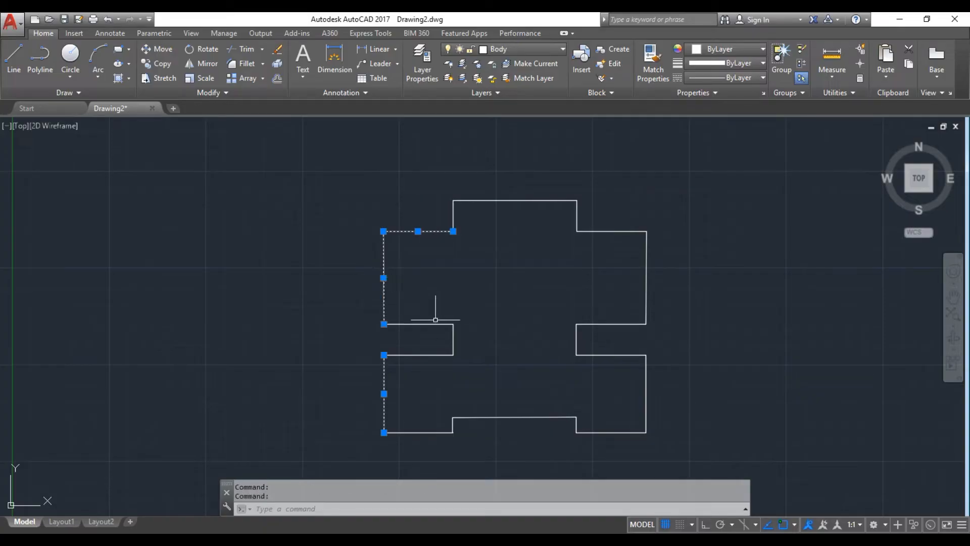
pyautogui.click(437, 324)
pyautogui.click(453, 340)
pyautogui.click(437, 355)
pyautogui.click(441, 432)
pyautogui.click(163, 49)
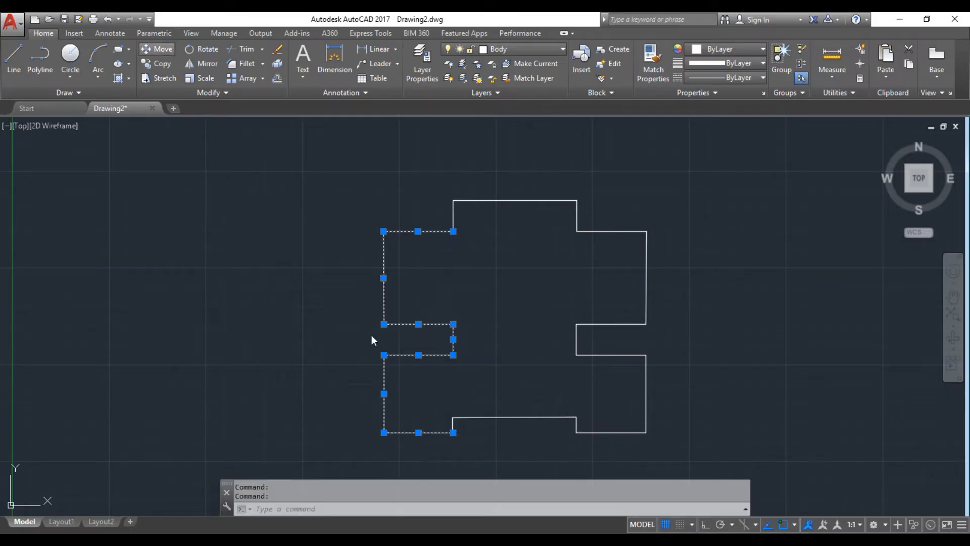
pyautogui.scroll(8, 505, 405)
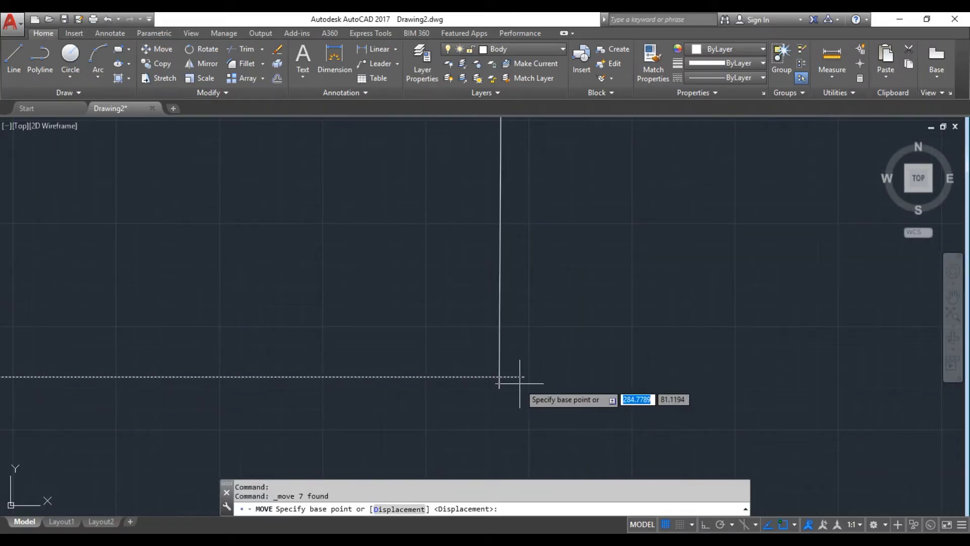
pyautogui.click(500, 388)
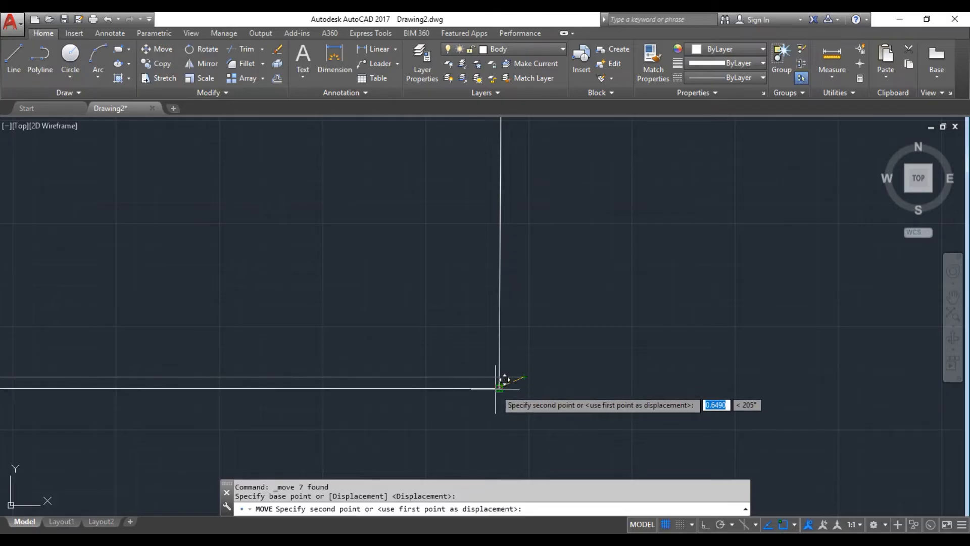
pyautogui.click(502, 380)
pyautogui.scroll(-5, 498, 374)
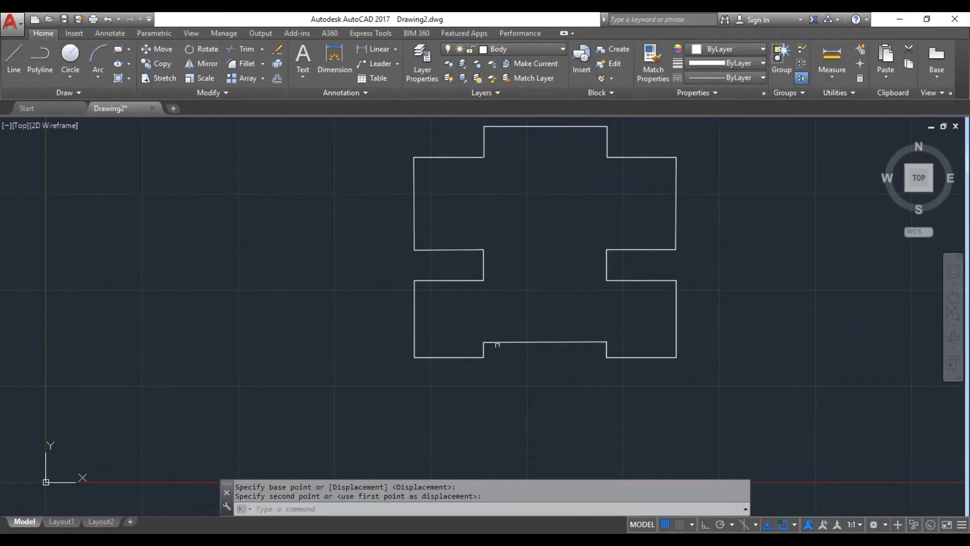
# Step: Check Figure 2 in the exam PDF and fillet the outline's upper-left shoulder corner in AutoCAD with radius 15
pyautogui.scroll(-3, 738, 204)
pyautogui.scroll(3, 737, 205)
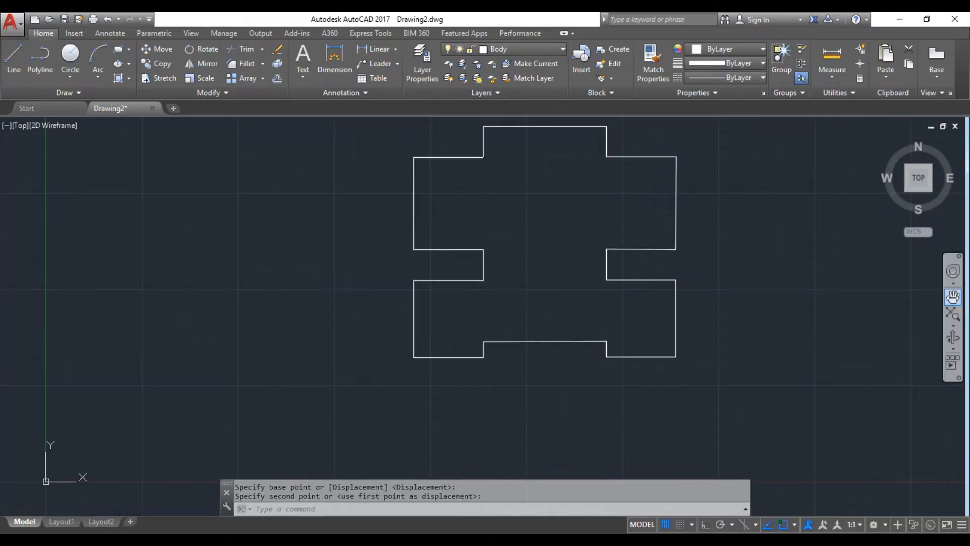
pyautogui.click(953, 297)
pyautogui.moveTo(801, 283)
pyautogui.mouseDown()
pyautogui.moveTo(813, 323)
pyautogui.moveTo(795, 323)
pyautogui.mouseUp()
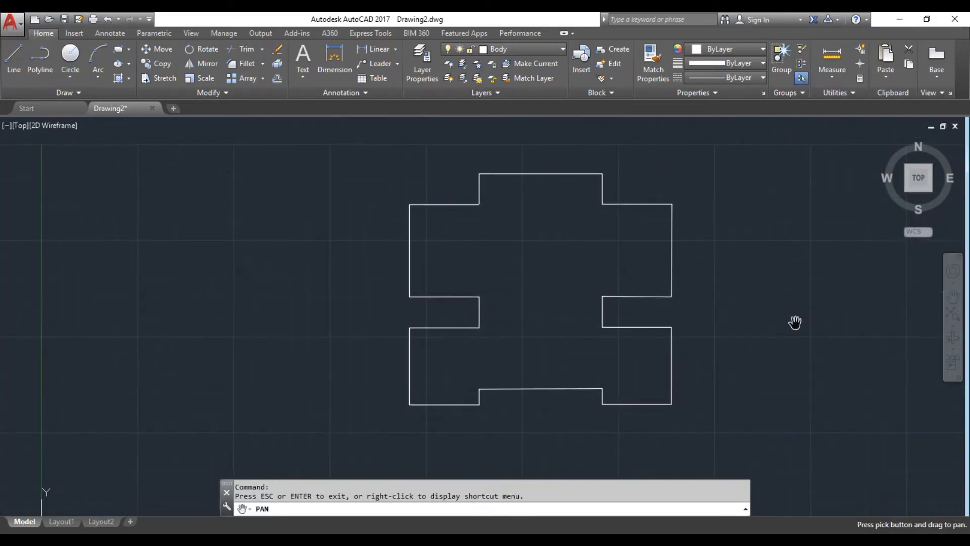
pyautogui.press('Escape')
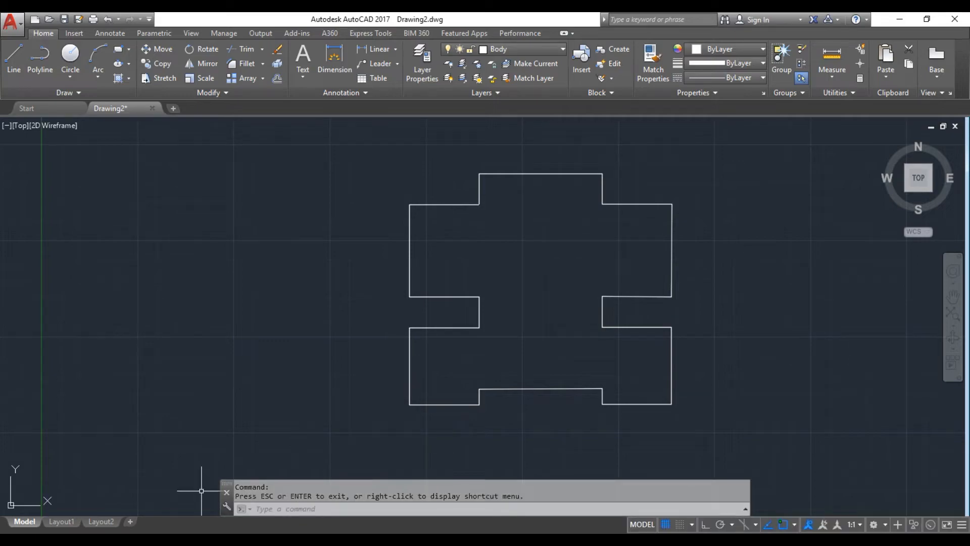
pyautogui.click(374, 543)
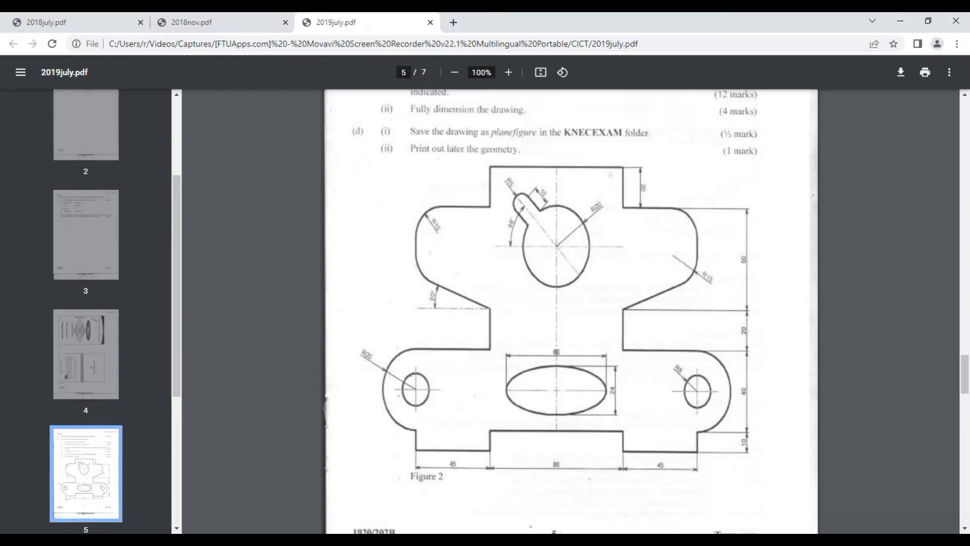
pyautogui.hotkey('alt', 'Tab')
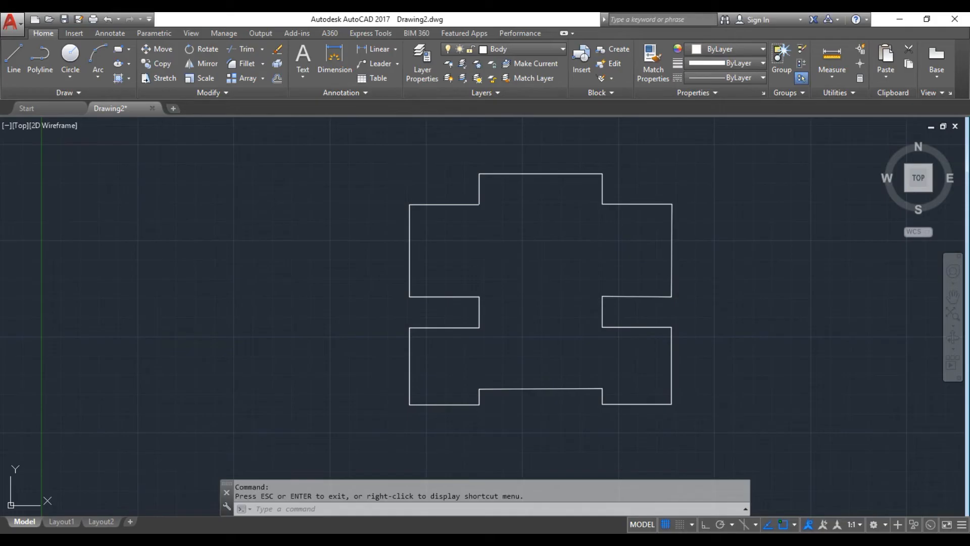
pyautogui.click(243, 64)
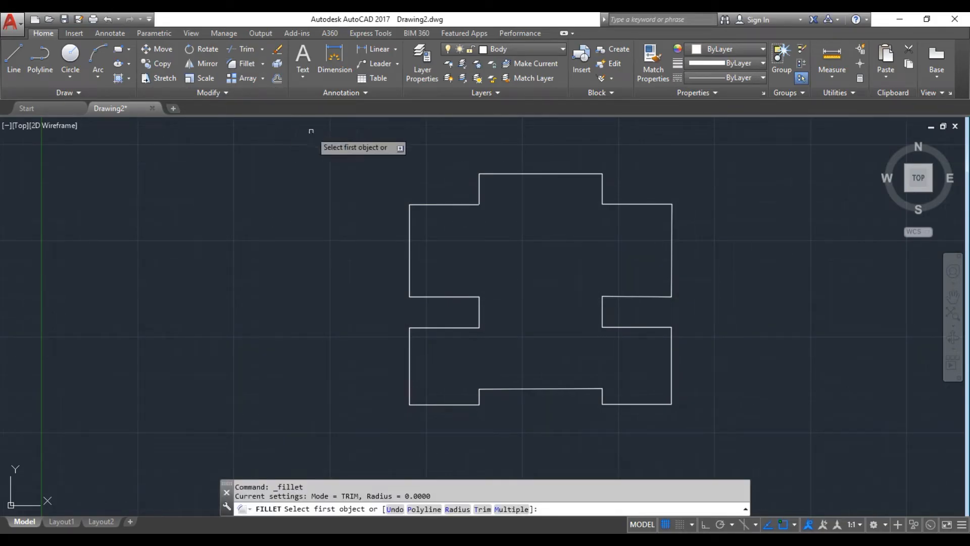
pyautogui.click(425, 203)
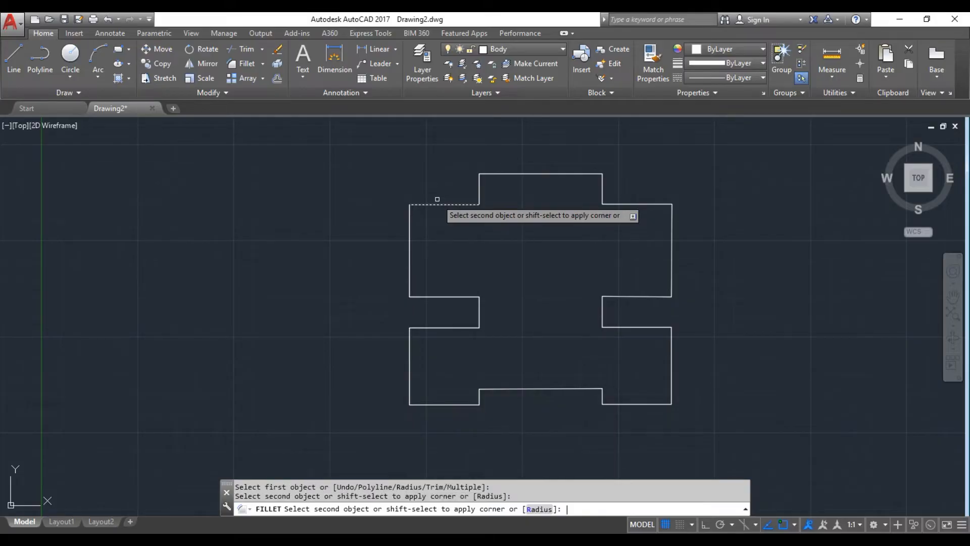
pyautogui.click(539, 509)
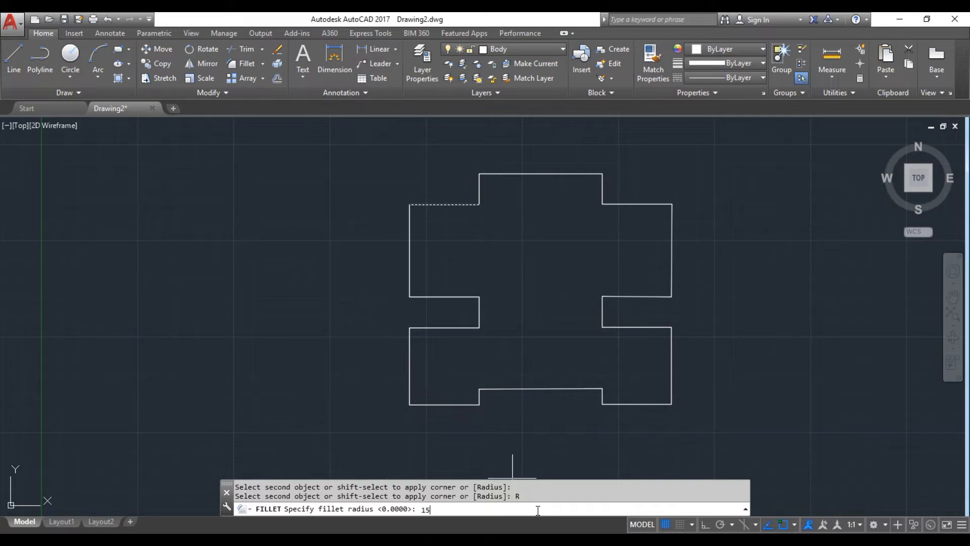
pyautogui.press('Return')
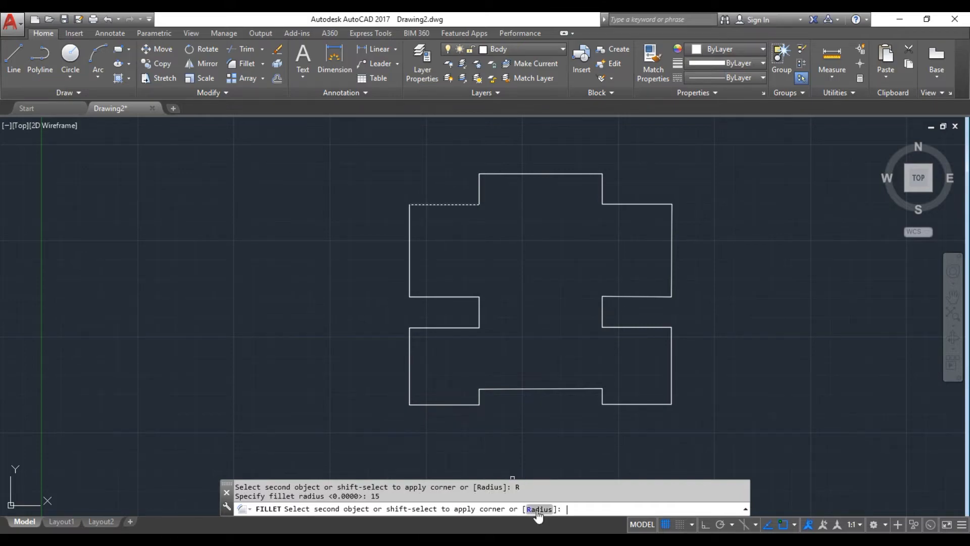
pyautogui.click(411, 239)
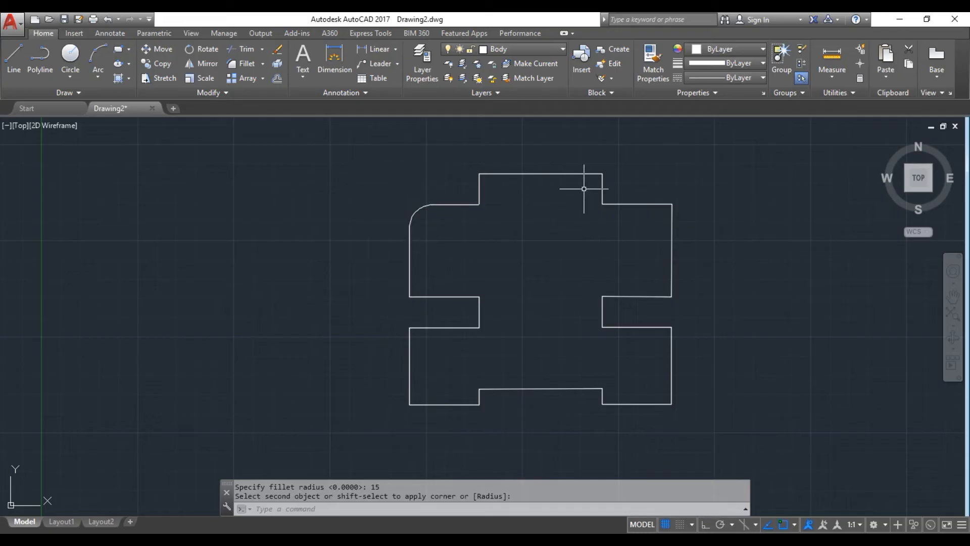
# Step: Fillet the outline's upper-right shoulder corner with the same radius of 15, and return to Figure 2 in the exam PDF
pyautogui.click(245, 63)
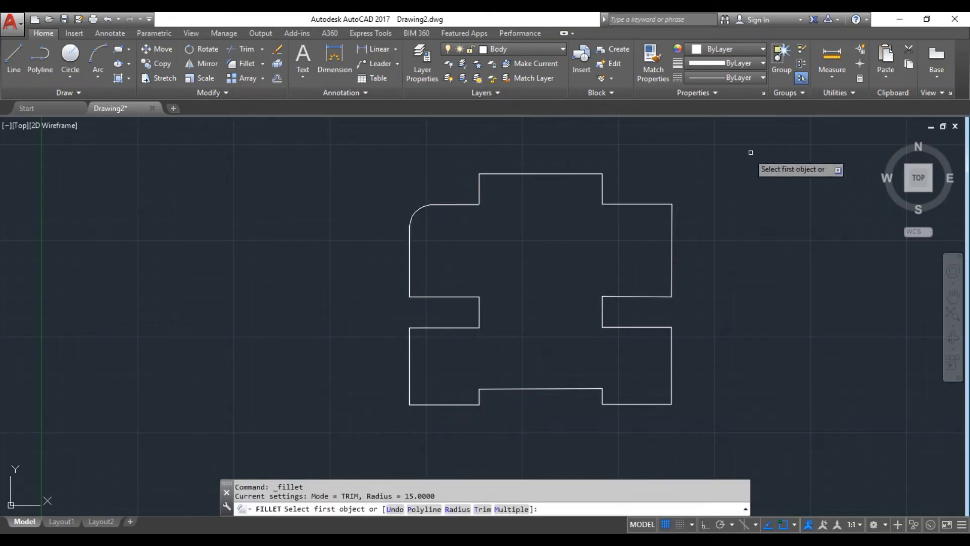
pyautogui.click(624, 204)
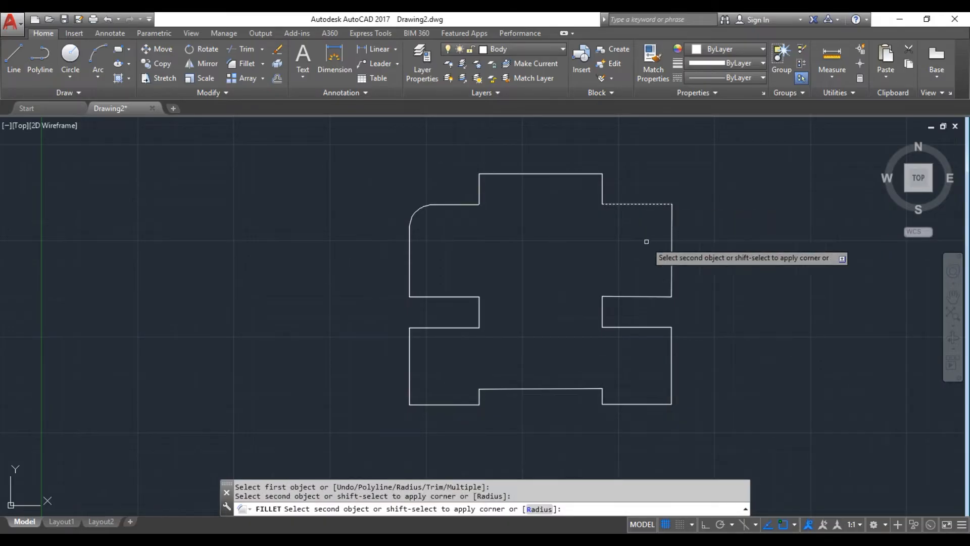
pyautogui.click(672, 243)
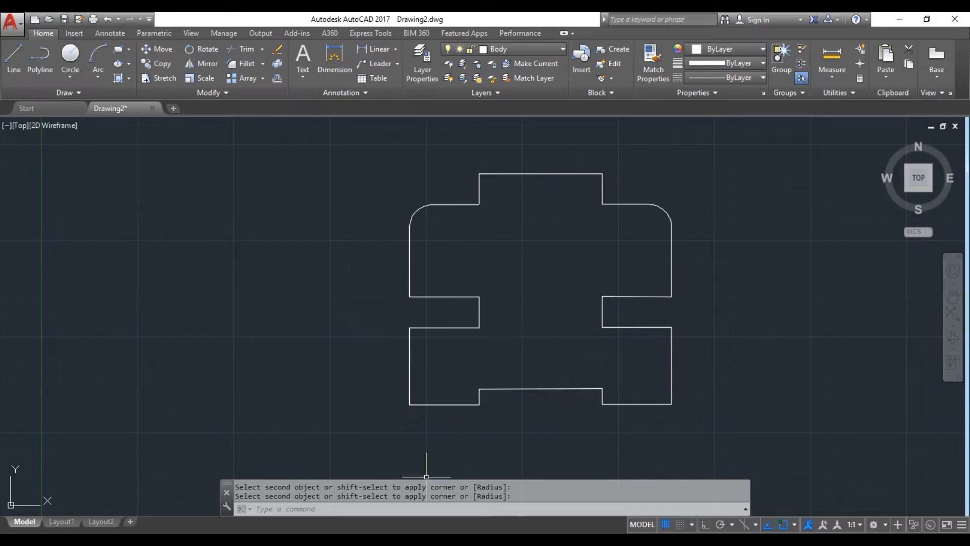
pyautogui.hotkey('alt', 'Tab')
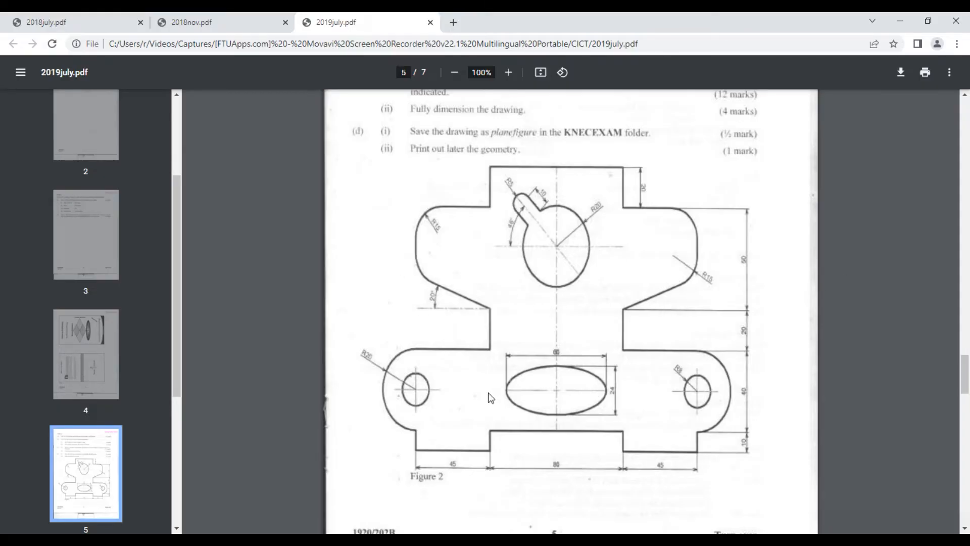
# Step: Switch to AutoCAD and draw a line about 82 mm long at 160° from the left notch's upper inner corner, past the left vertical edge
pyautogui.moveTo(461, 540)
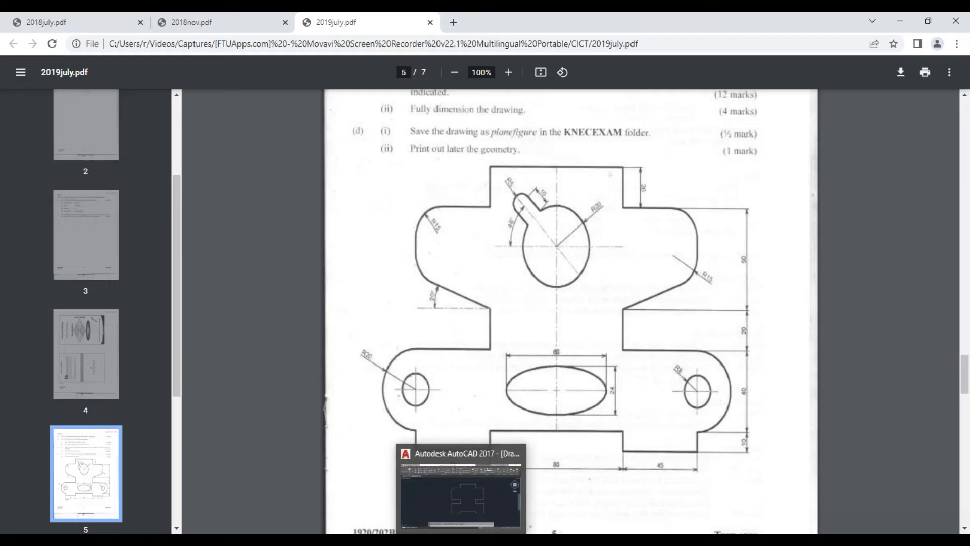
pyautogui.click(461, 488)
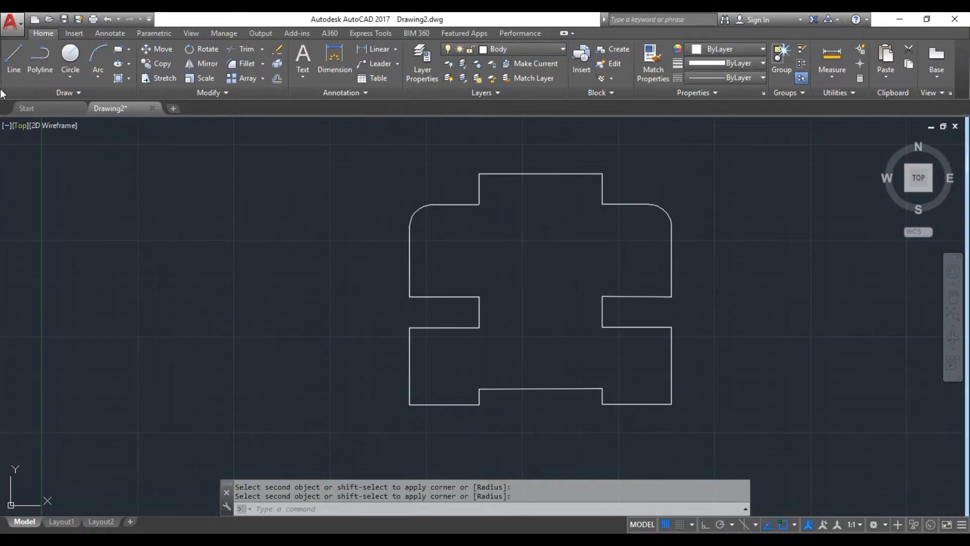
pyautogui.click(13, 66)
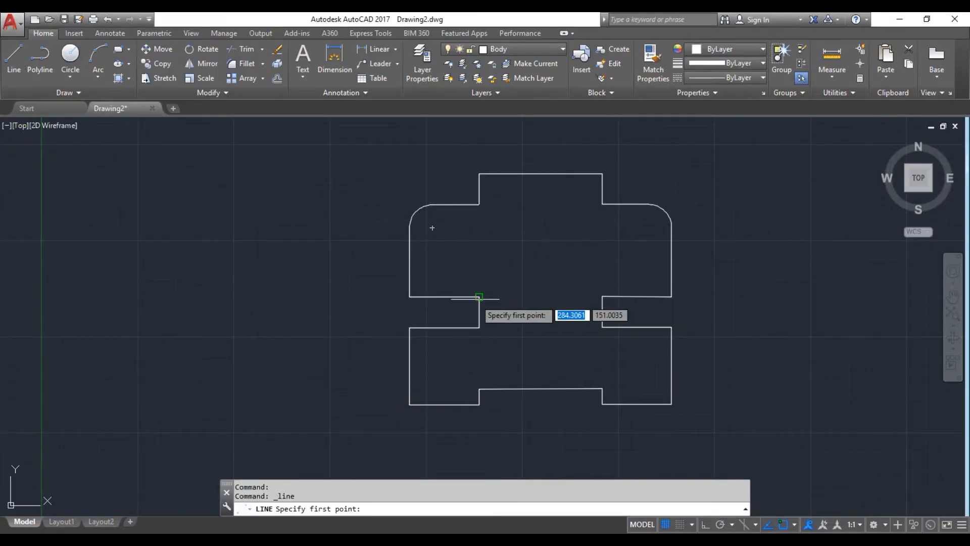
pyautogui.click(479, 297)
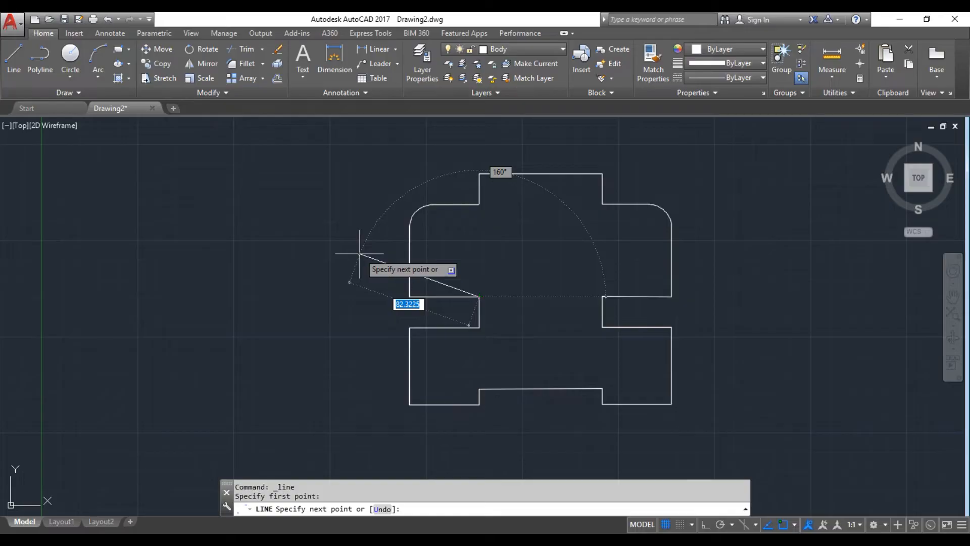
pyautogui.click(360, 254)
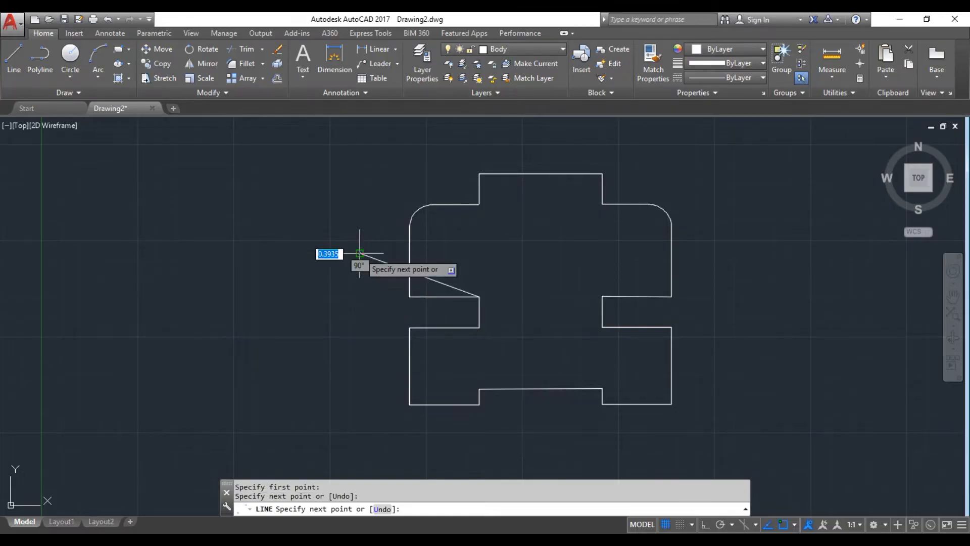
pyautogui.press('Escape')
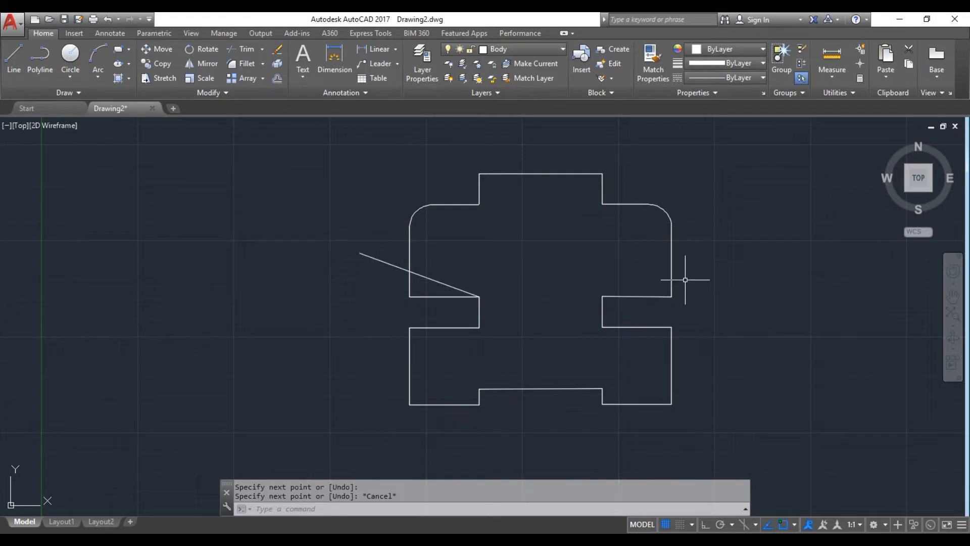
# Step: Draw a matching slanted line upward and outward from the right notch's upper inner corner, past the right vertical edge
pyautogui.click(14, 56)
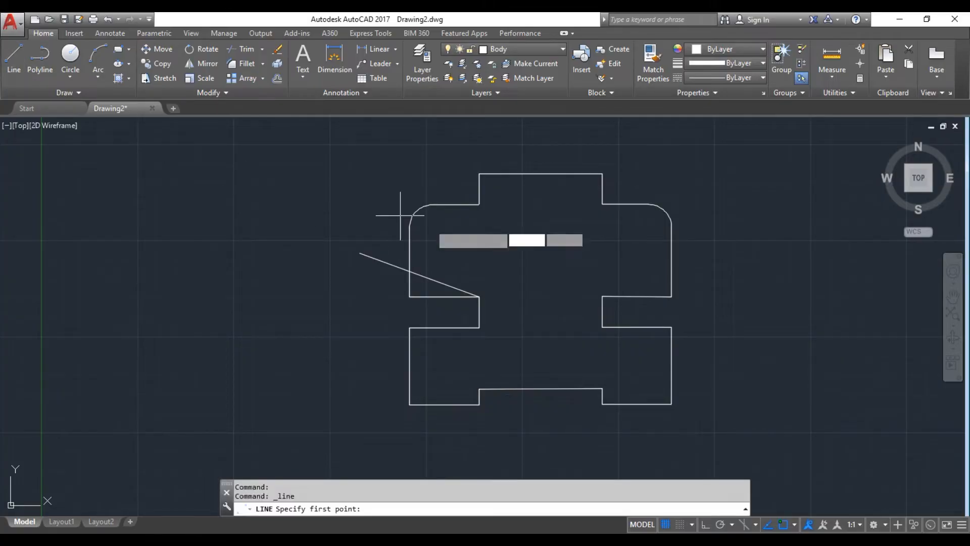
pyautogui.click(602, 296)
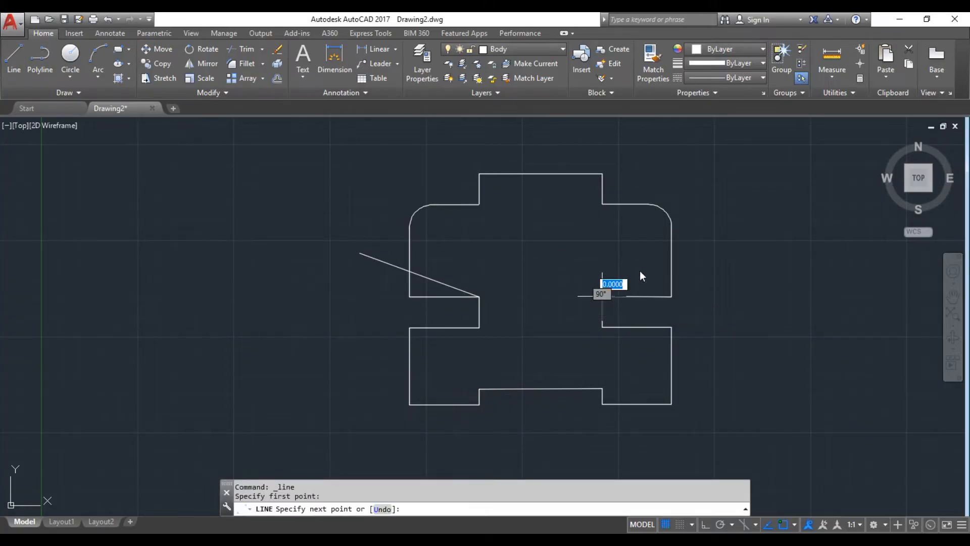
pyautogui.click(740, 247)
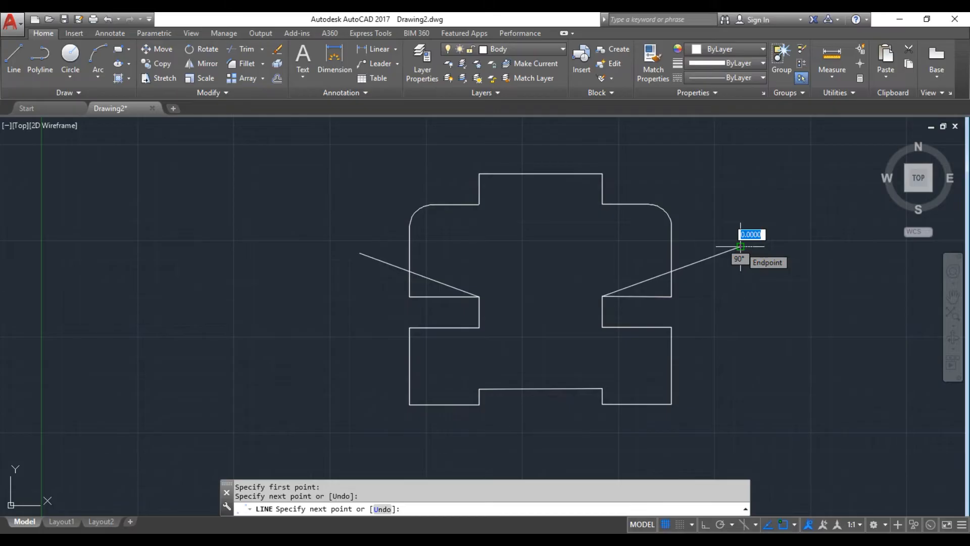
pyautogui.press('Escape')
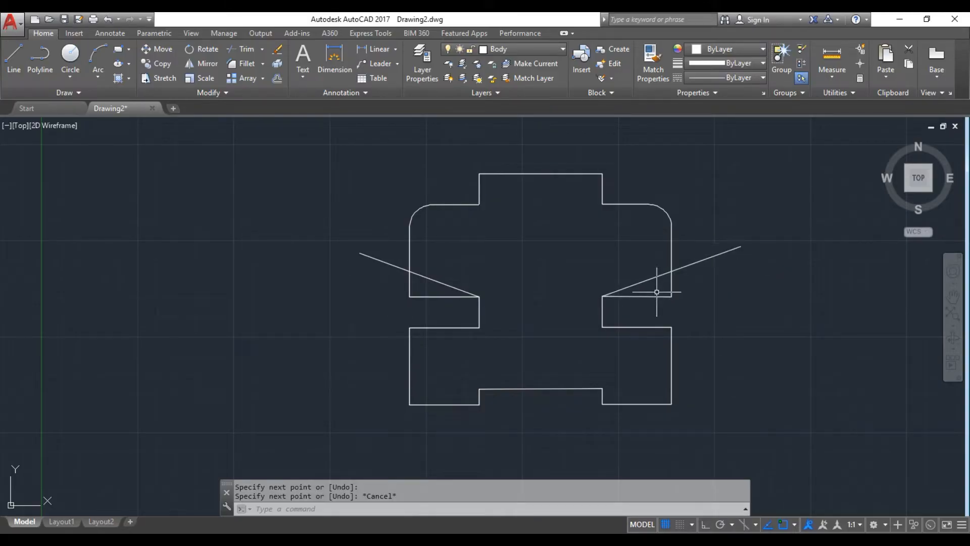
# Step: Trim the overhanging outer ends of both slanted lines and the parts of the upper vertical edges below them
pyautogui.moveTo(785, 263)
pyautogui.mouseDown()
pyautogui.moveTo(672, 168)
pyautogui.moveTo(457, 156)
pyautogui.moveTo(324, 296)
pyautogui.moveTo(694, 304)
pyautogui.mouseUp()
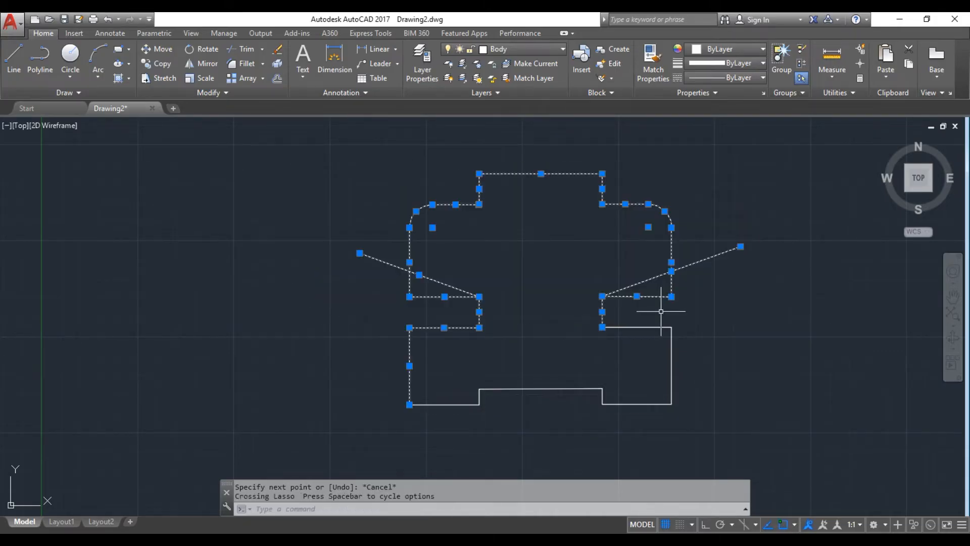
pyautogui.click(240, 52)
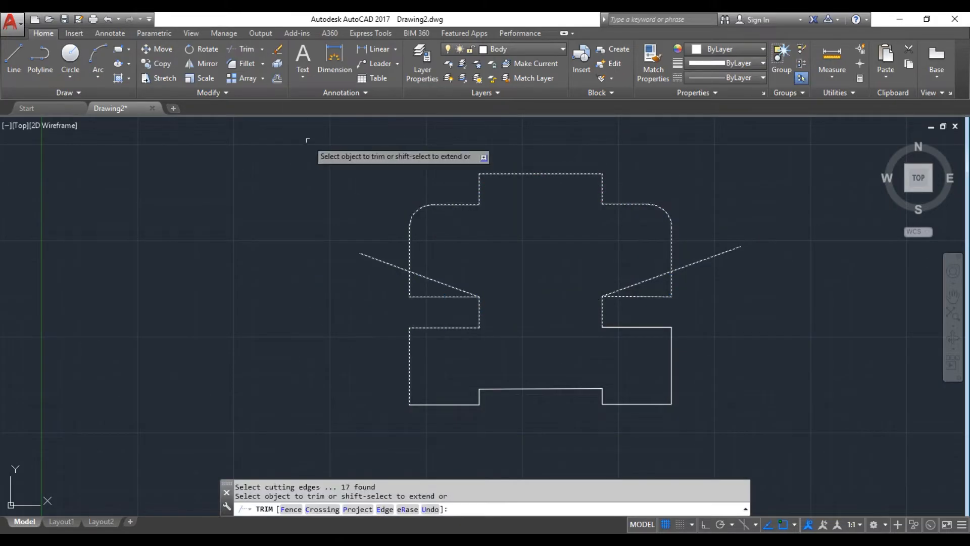
pyautogui.click(385, 258)
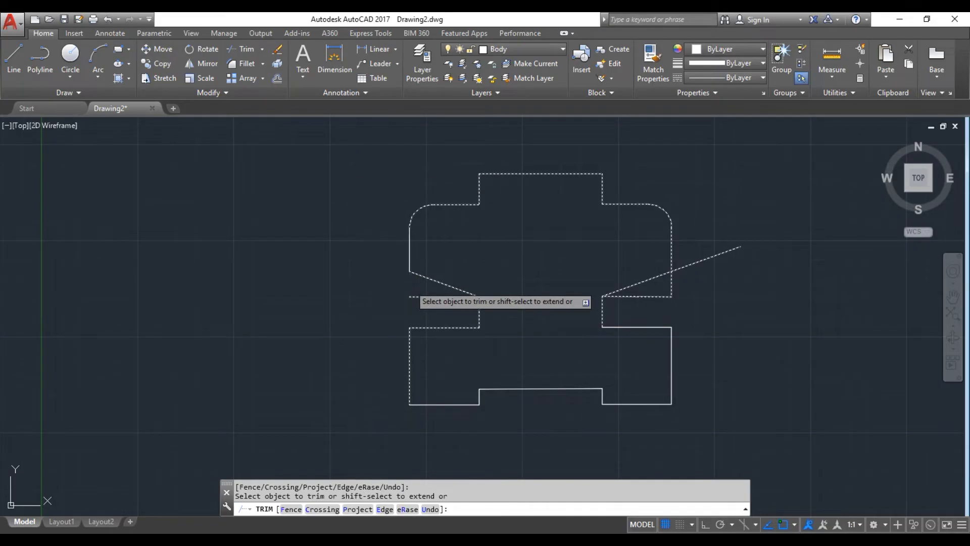
pyautogui.click(410, 285)
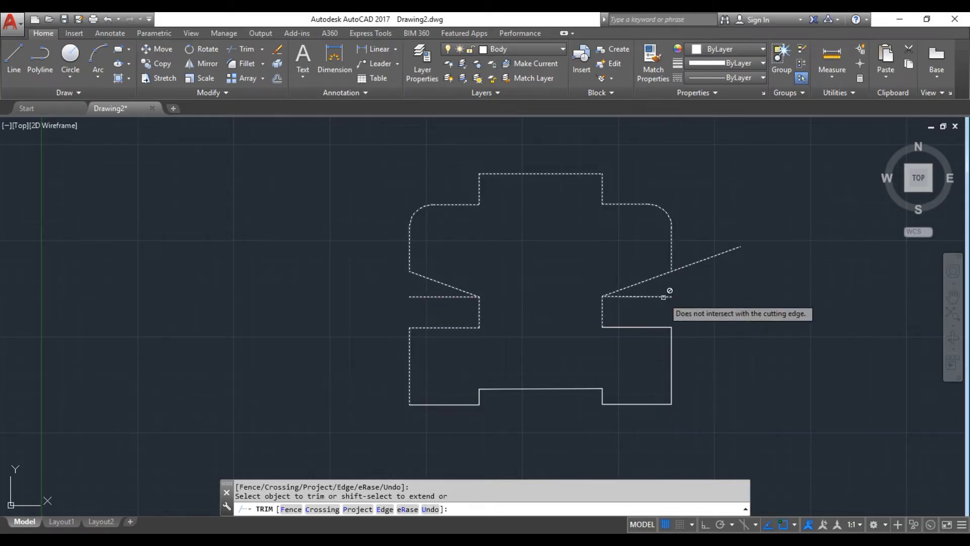
pyautogui.click(689, 265)
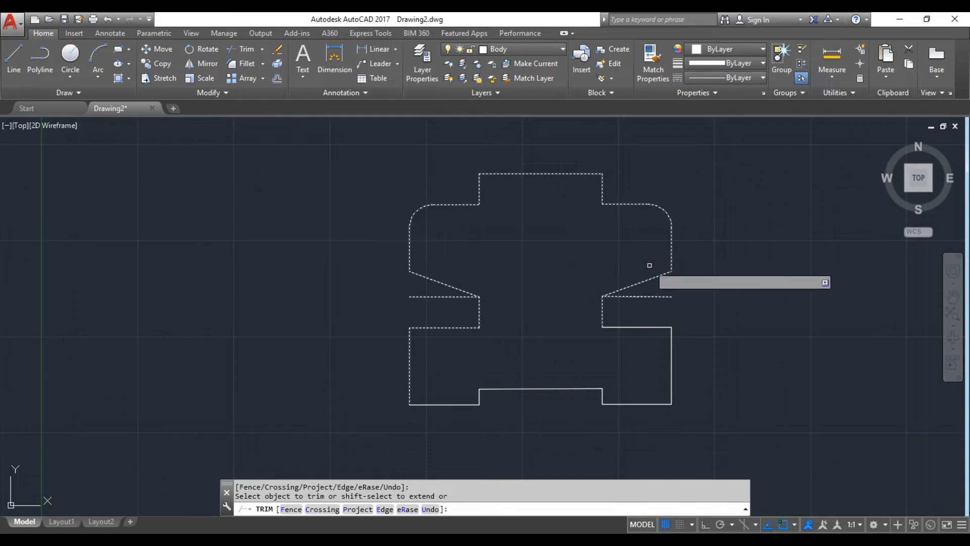
pyautogui.press('Escape')
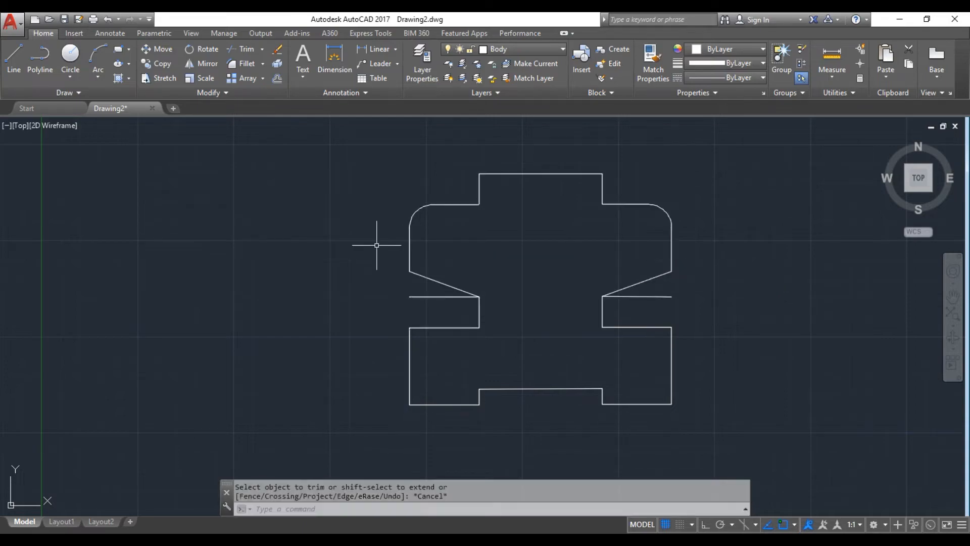
# Step: Erase the two leftover horizontal lines below the slanted edges
pyautogui.click(277, 53)
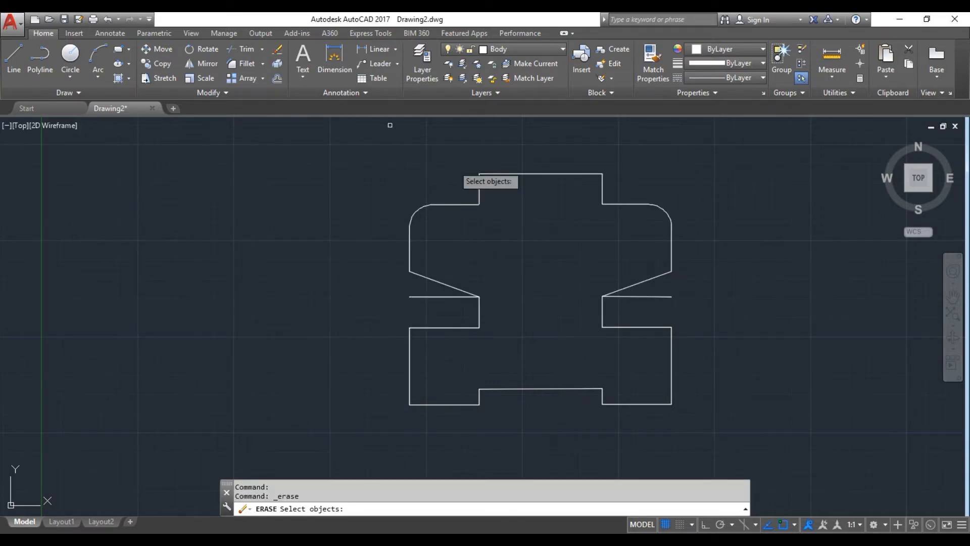
pyautogui.click(664, 298)
pyautogui.click(449, 298)
pyautogui.press('Return')
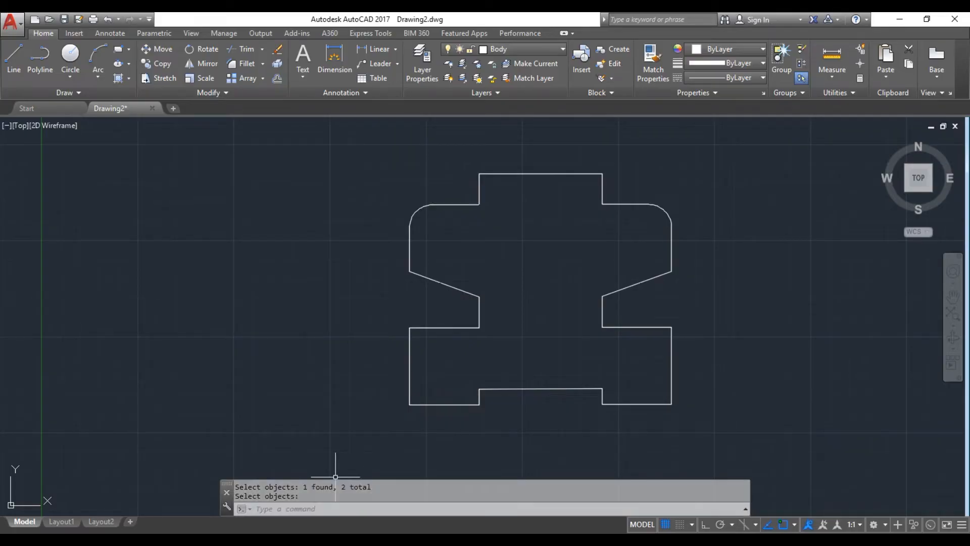
# Step: Check Figure 2 in the exam PDF and fillet both corners between the upper vertical and slanted edges in AutoCAD with radius 15
pyautogui.hotkey('alt', 'Tab')
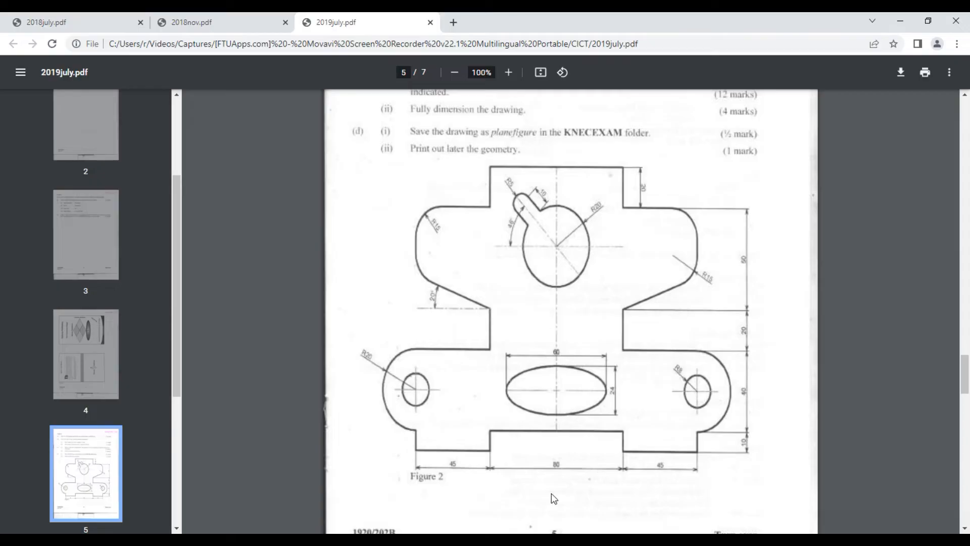
pyautogui.click(439, 485)
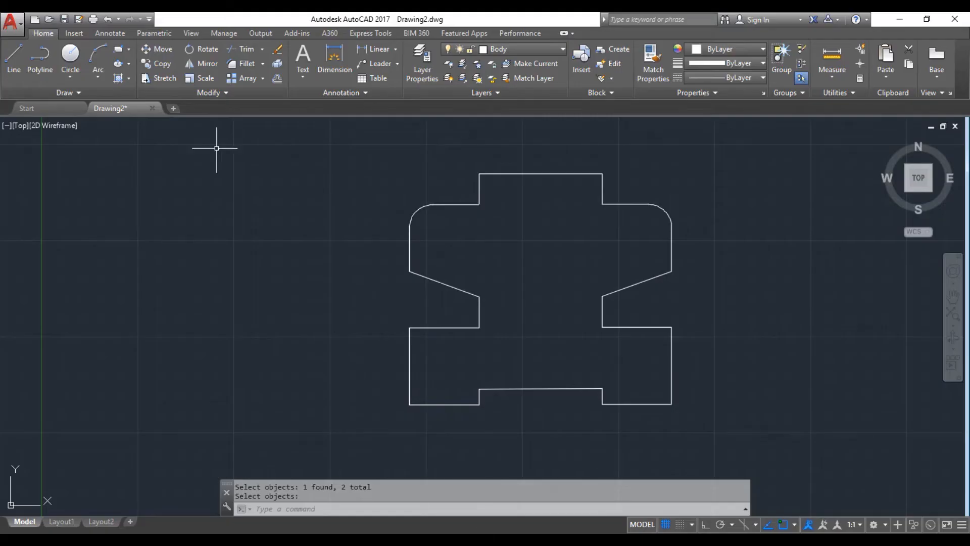
pyautogui.click(244, 62)
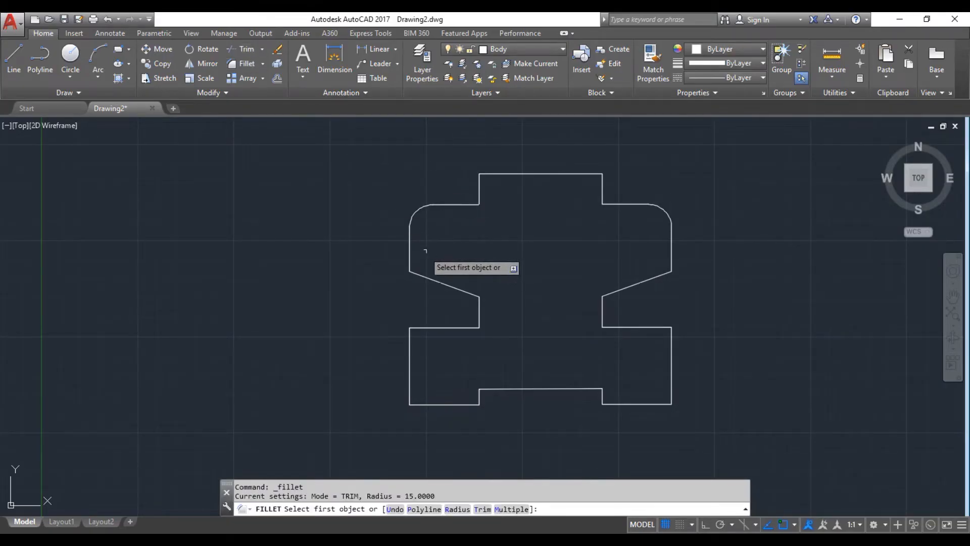
pyautogui.click(409, 254)
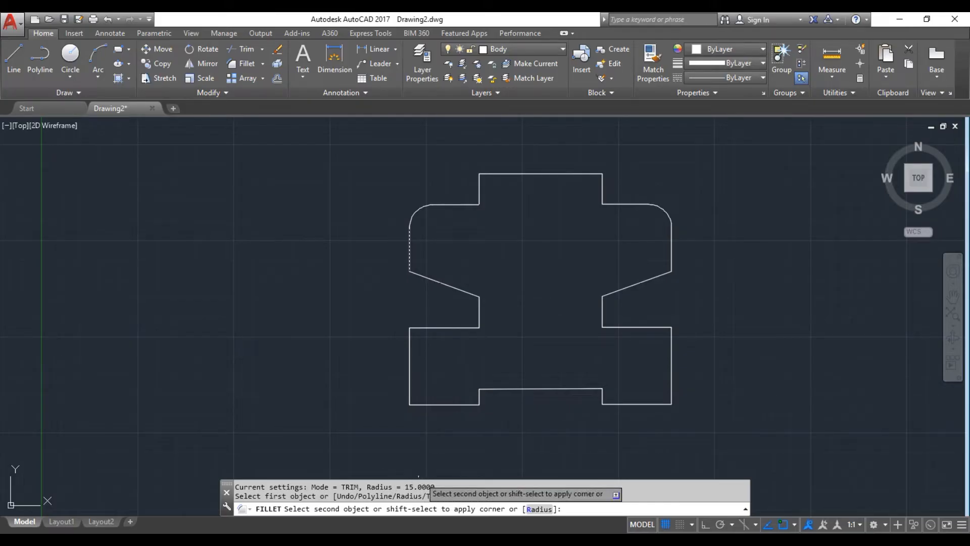
pyautogui.click(425, 275)
pyautogui.click(246, 63)
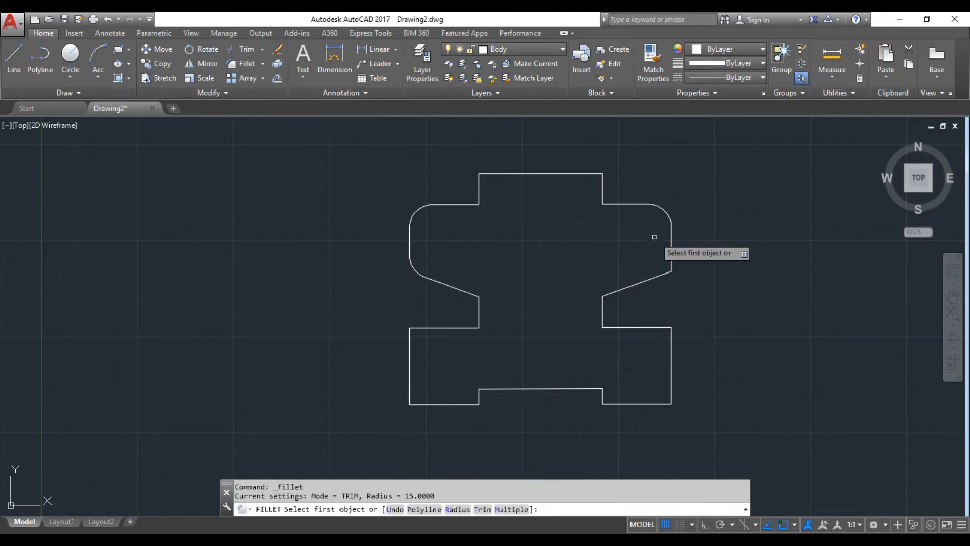
pyautogui.click(670, 239)
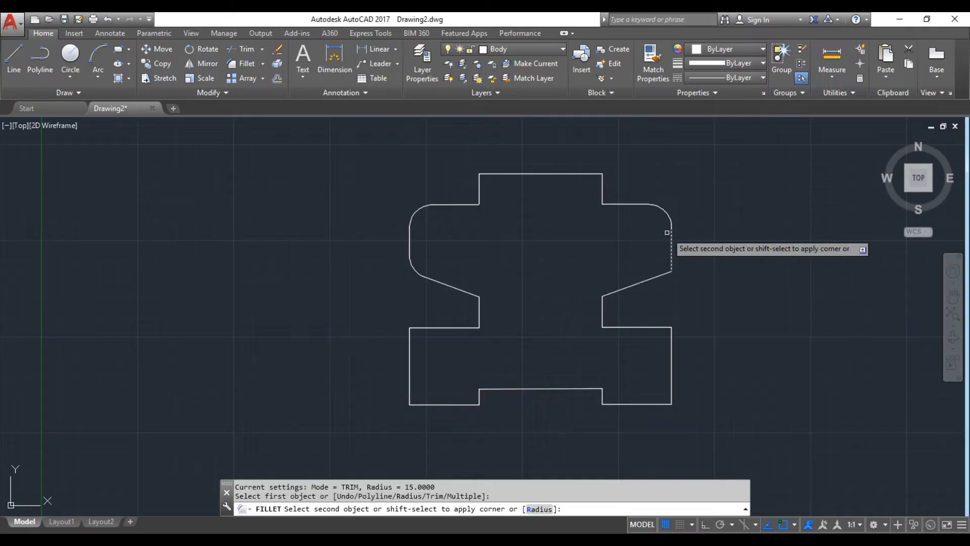
pyautogui.click(662, 275)
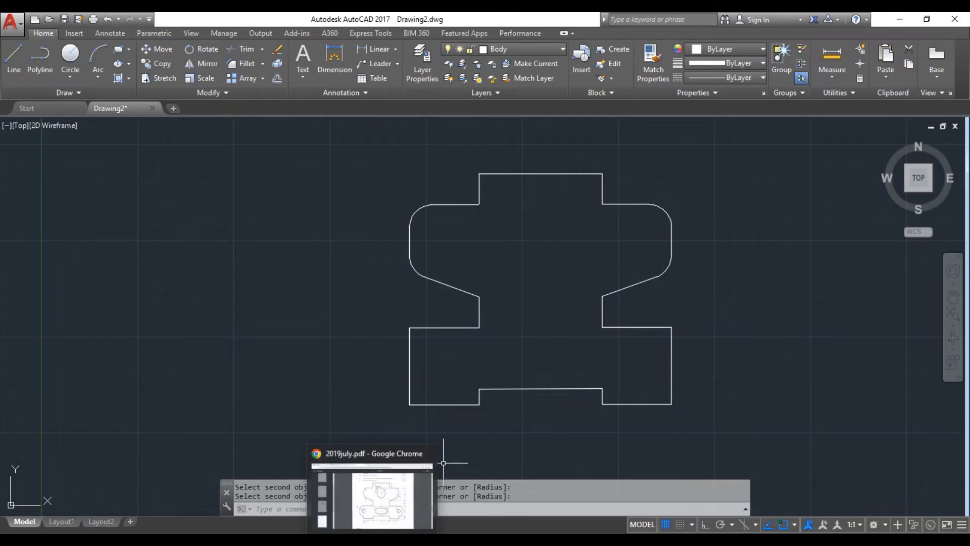
# Step: Check the rounded ends in Figure 2, then in AutoCAD draw a line 30 mm up from the outline's lower-left corner and continue it horizontally outward
pyautogui.click(374, 501)
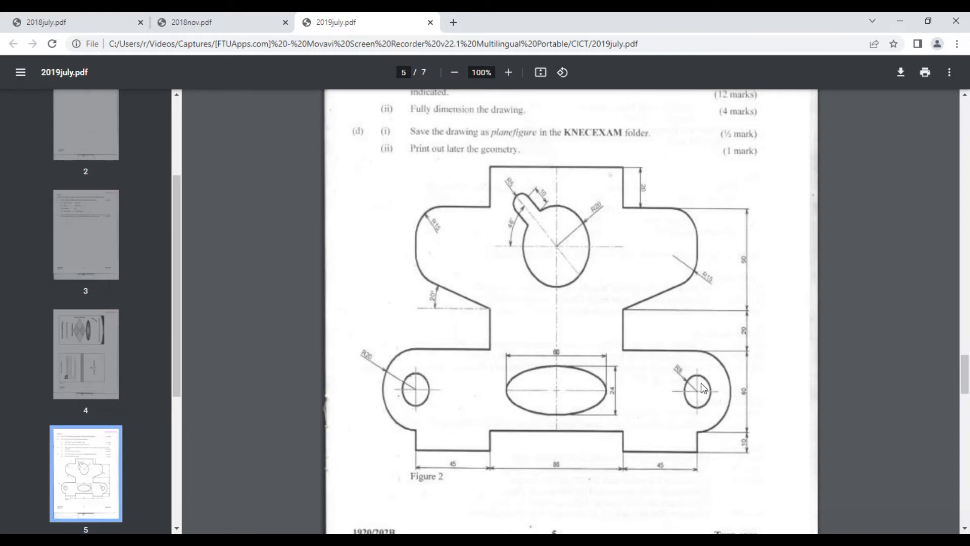
pyautogui.click(462, 539)
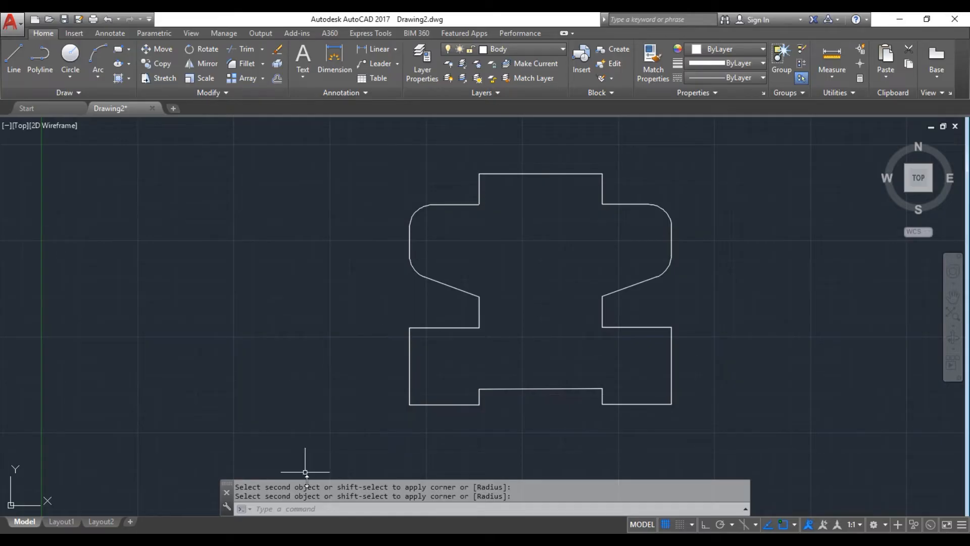
pyautogui.click(366, 539)
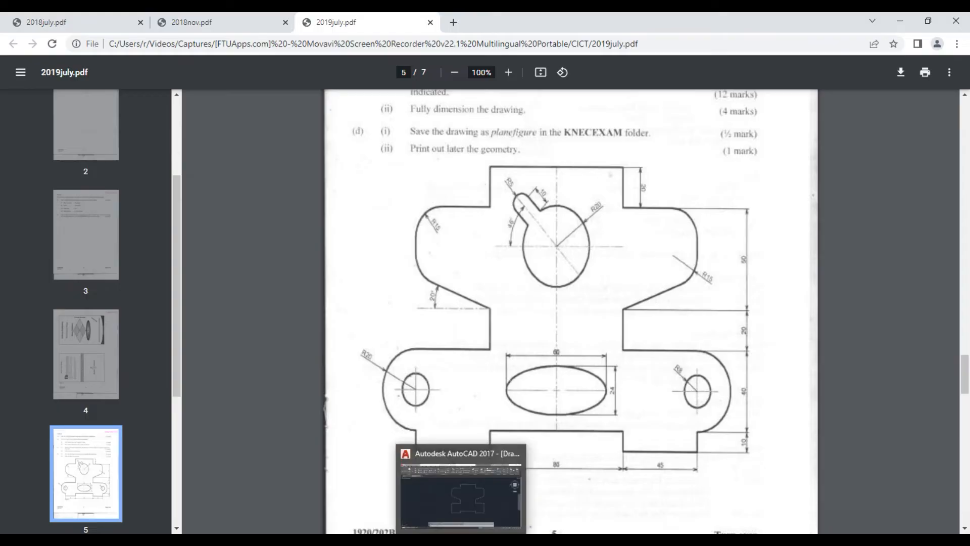
pyautogui.click(461, 541)
pyautogui.click(14, 61)
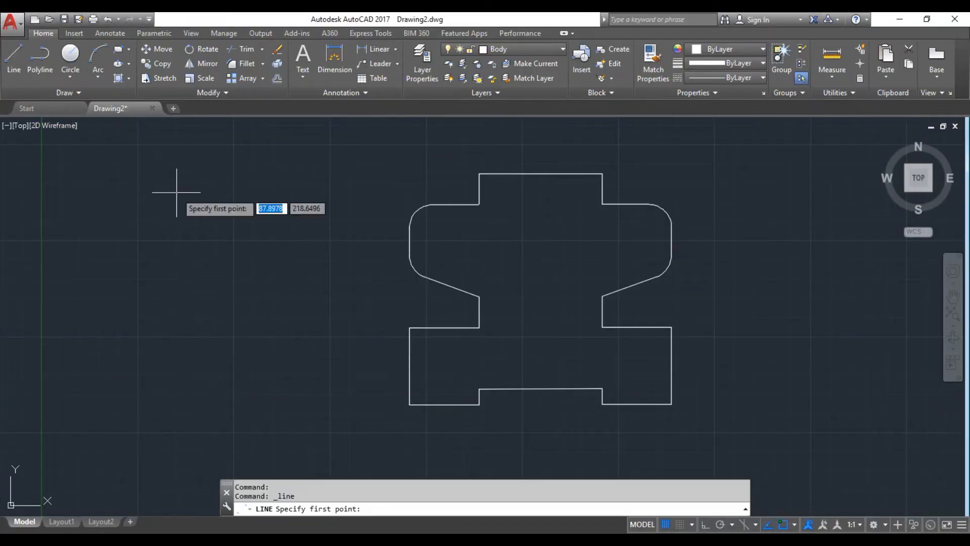
pyautogui.click(410, 403)
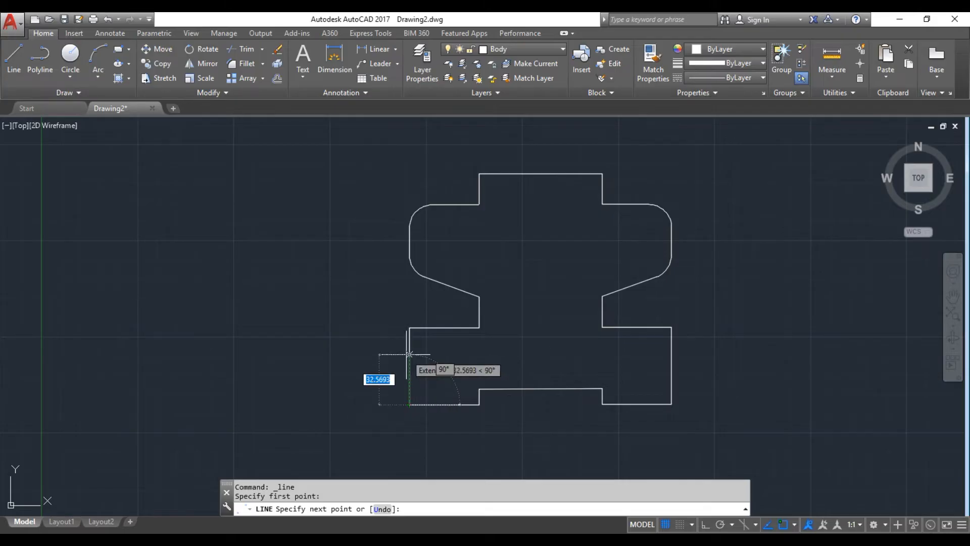
pyautogui.write('30')
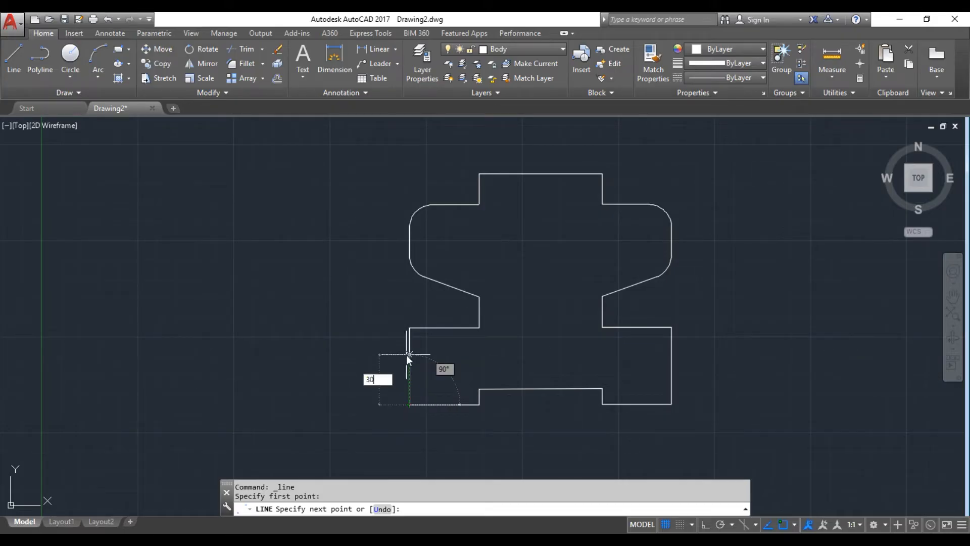
pyautogui.press('Return')
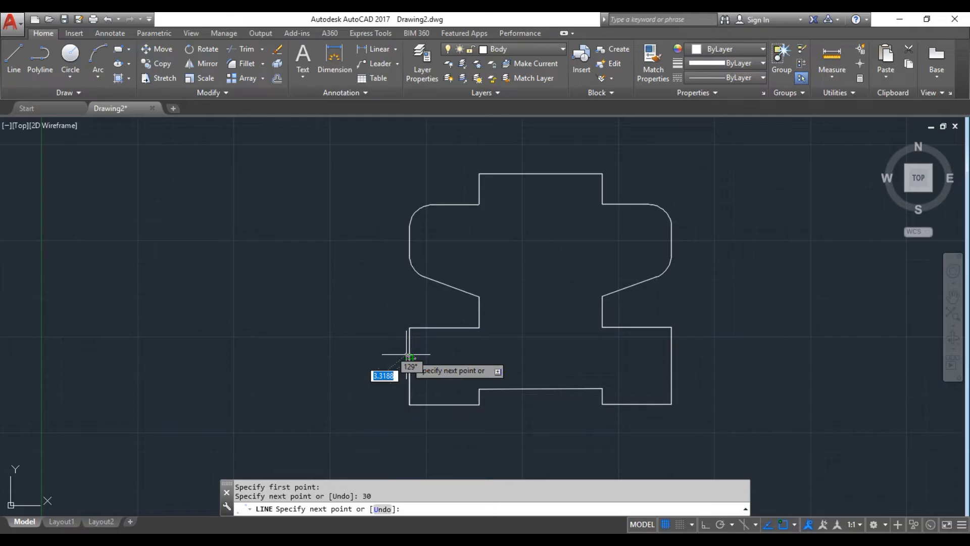
pyautogui.click(376, 359)
pyautogui.press('Escape')
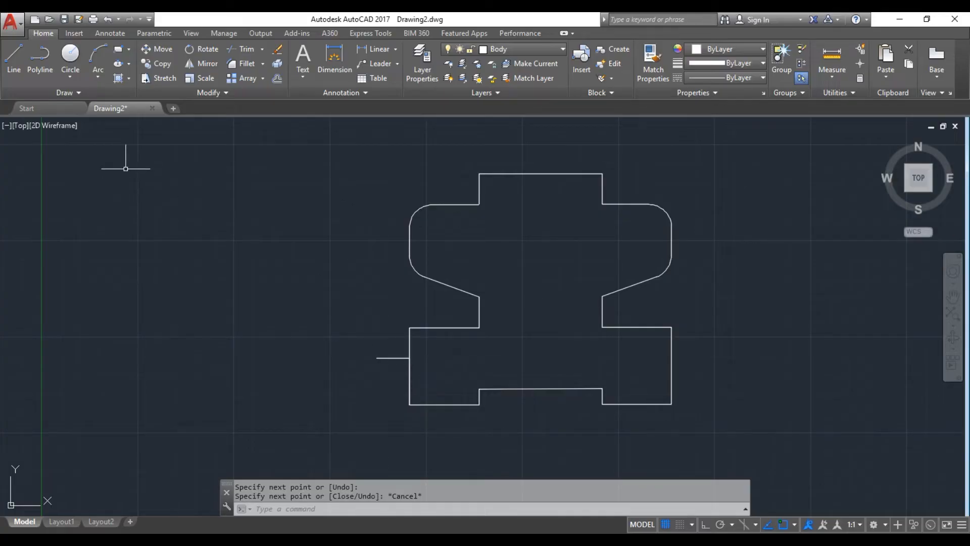
# Step: Draw a construction line 30 mm up from the outline's lower-right corner and continue it horizontally outward
pyautogui.click(14, 52)
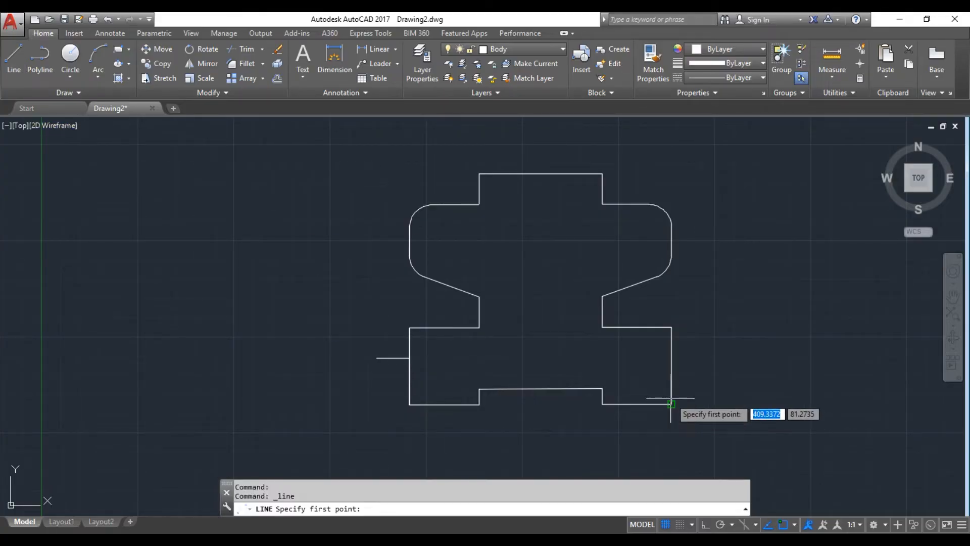
pyautogui.click(671, 404)
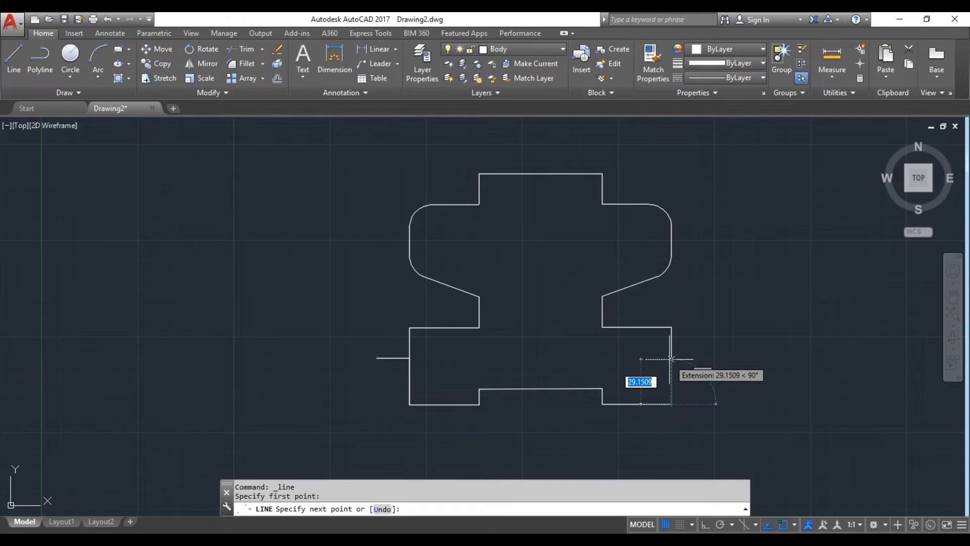
pyautogui.write('30')
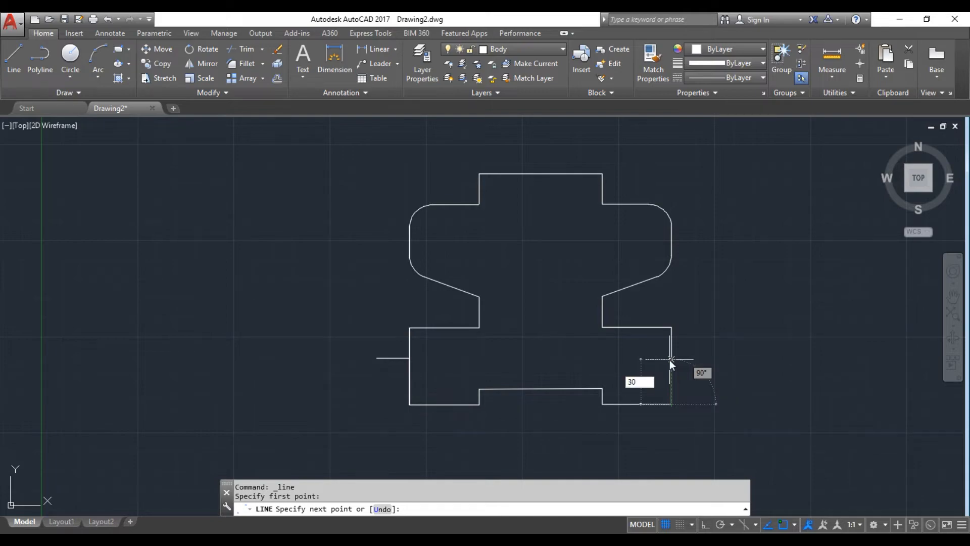
pyautogui.press('Return')
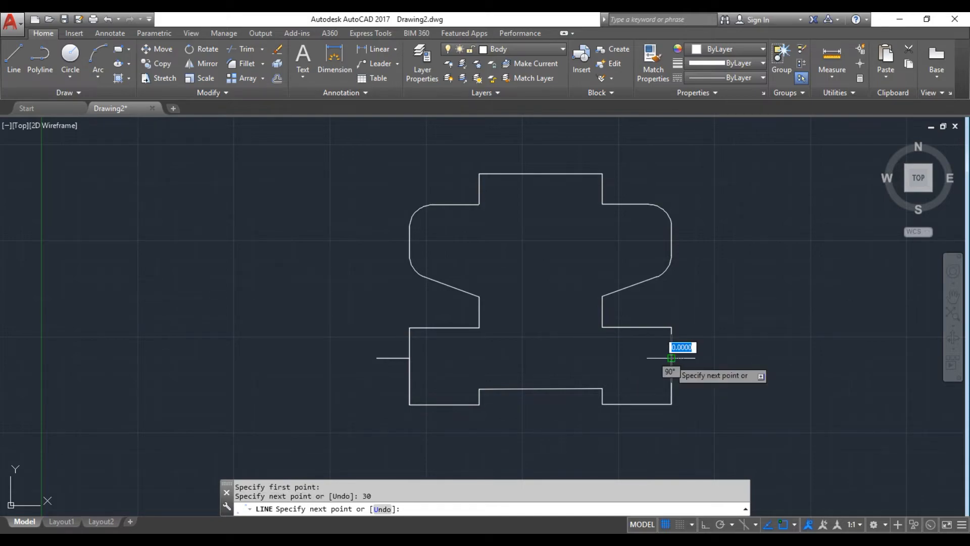
pyautogui.click(713, 357)
pyautogui.press('Escape')
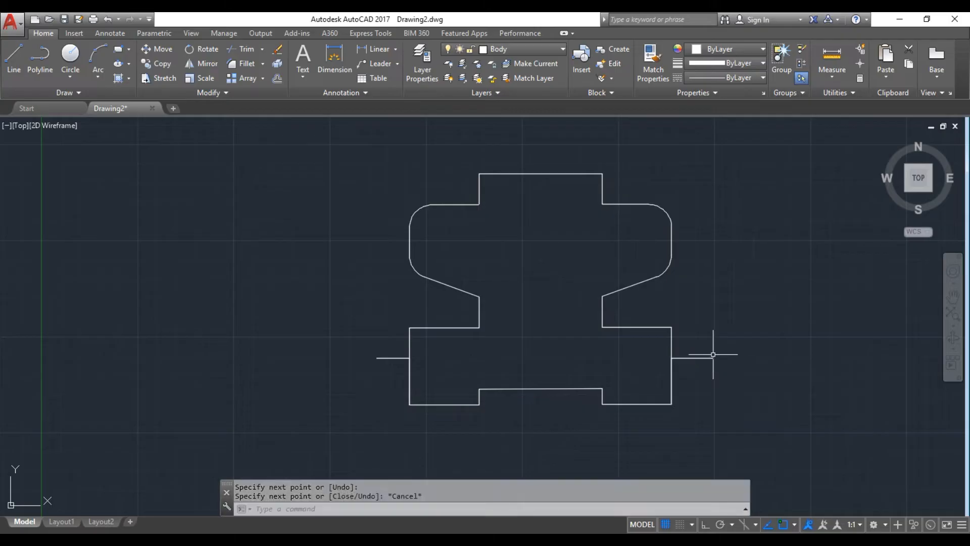
# Step: Draw a circle of radius 20 centred where the left construction lines meet on the lower left edge
pyautogui.click(70, 79)
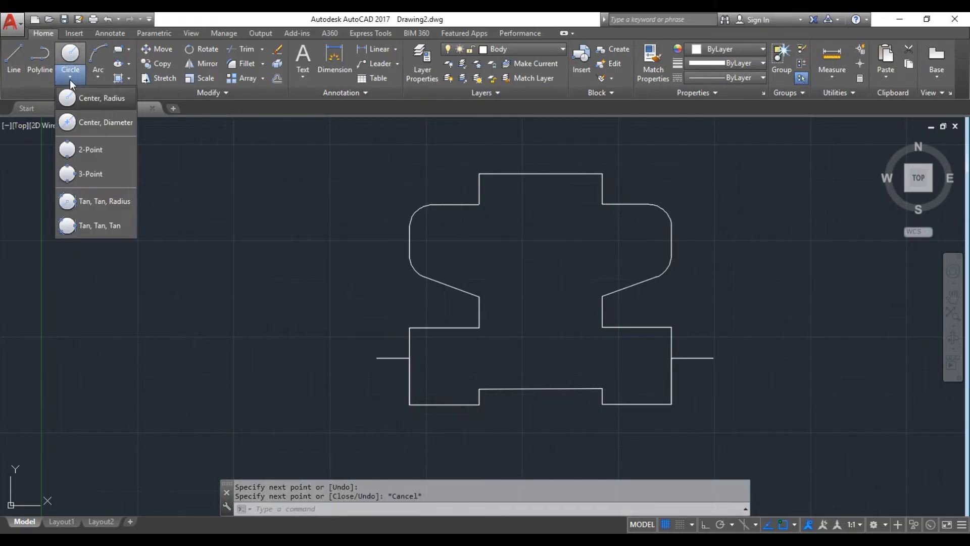
pyautogui.click(122, 100)
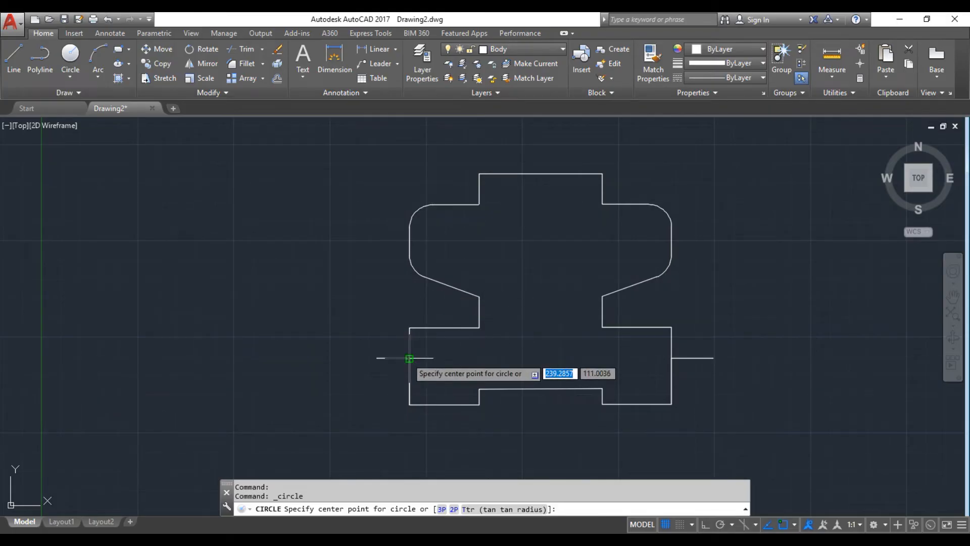
pyautogui.click(409, 358)
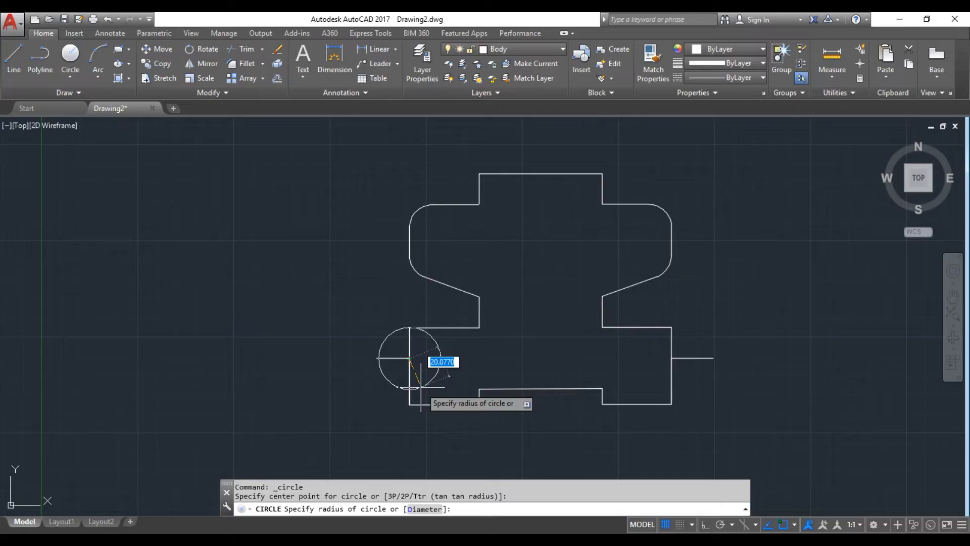
pyautogui.write('20')
pyautogui.press('Return')
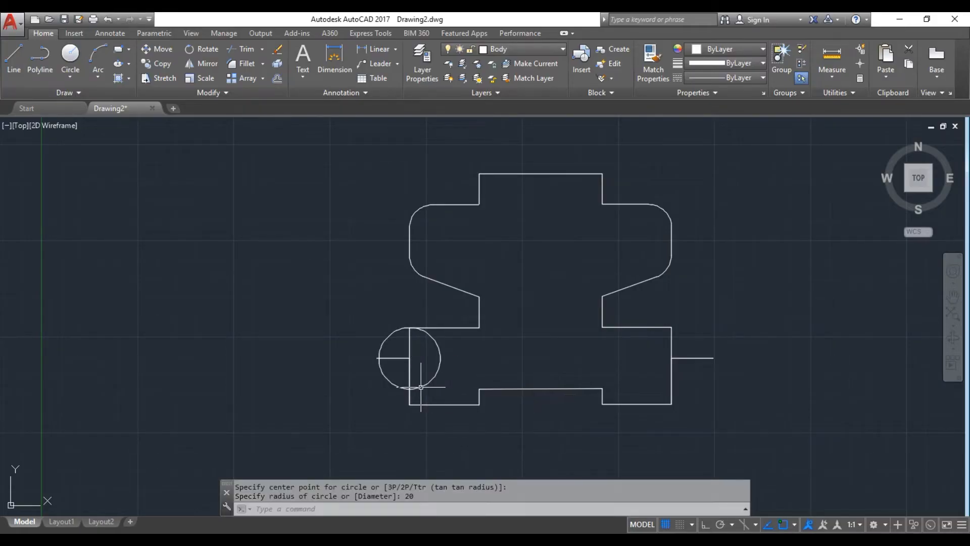
# Step: Draw a concentric circle of radius 8 inside the radius 20 circle on the lower left edge
pyautogui.click(80, 74)
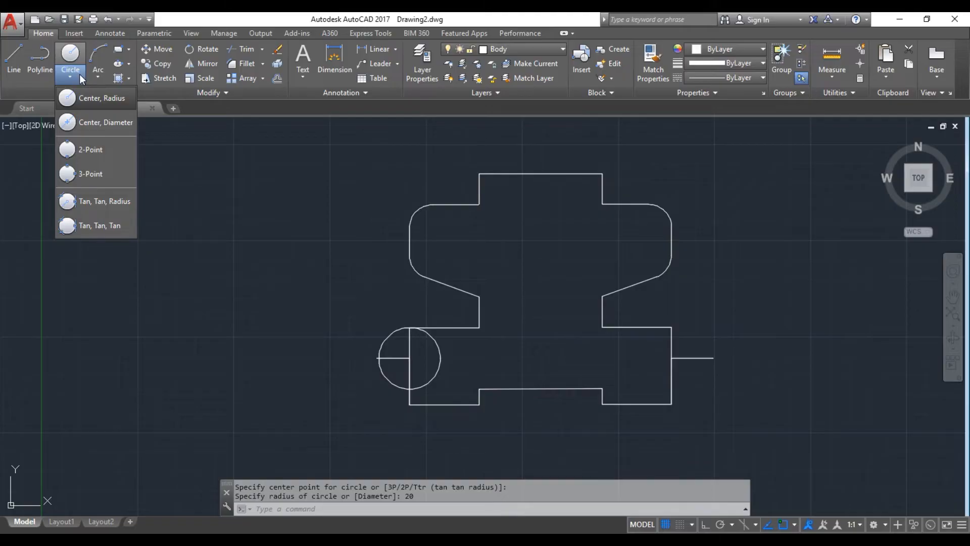
pyautogui.click(105, 97)
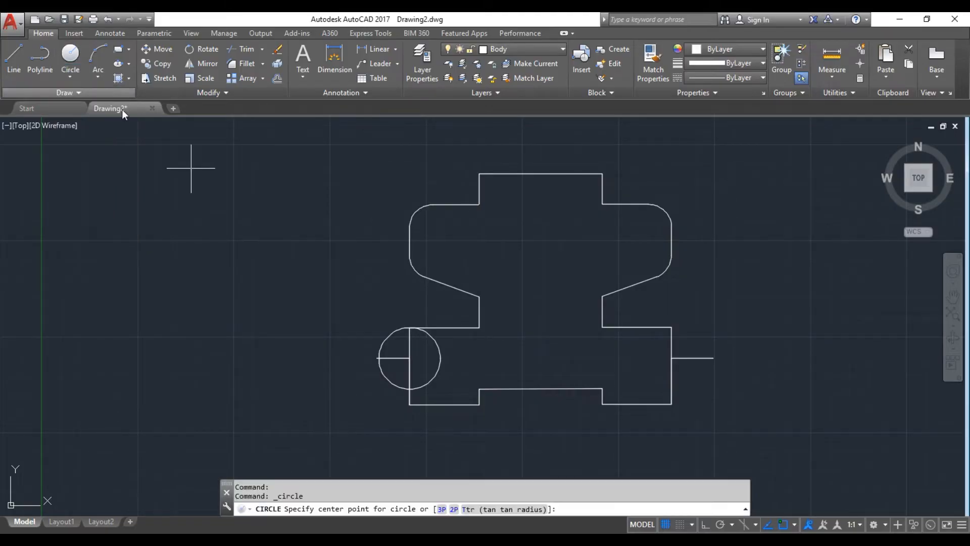
pyautogui.click(410, 359)
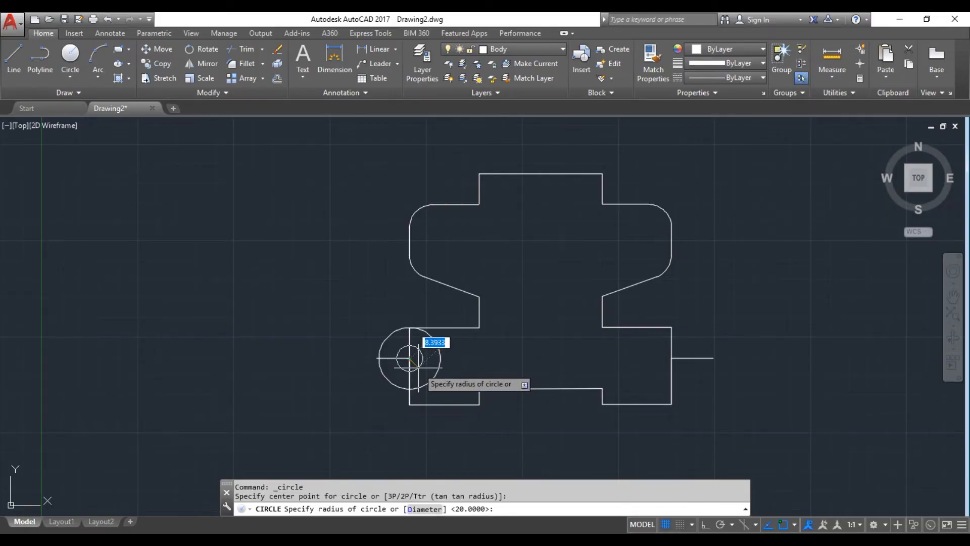
pyautogui.write('8')
pyautogui.press('Return')
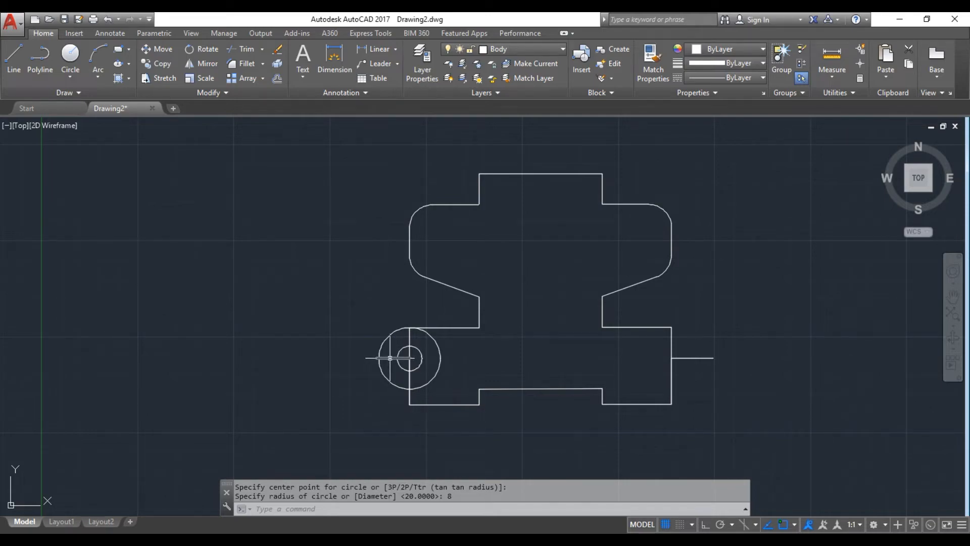
# Step: Erase the horizontal and 30 mm vertical construction lines at the left circles
pyautogui.click(390, 358)
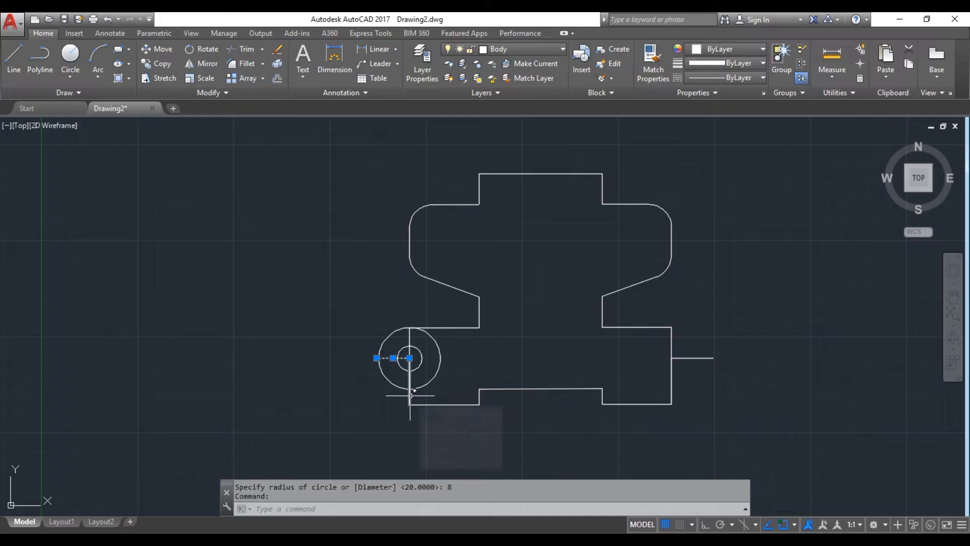
pyautogui.click(410, 395)
pyautogui.press('Delete')
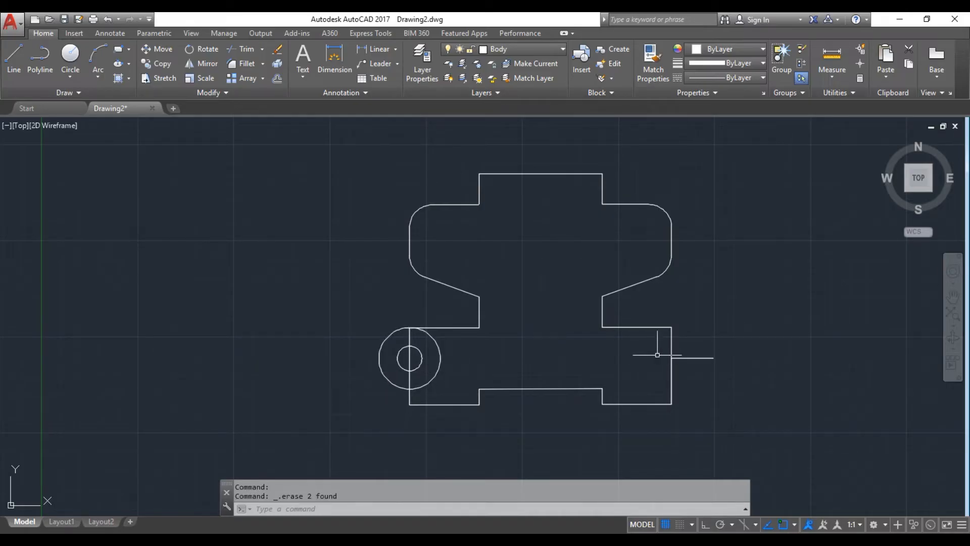
# Step: Copy both left circles from their centre to the junction of the construction lines on the lower right edge
pyautogui.click(441, 358)
pyautogui.click(422, 358)
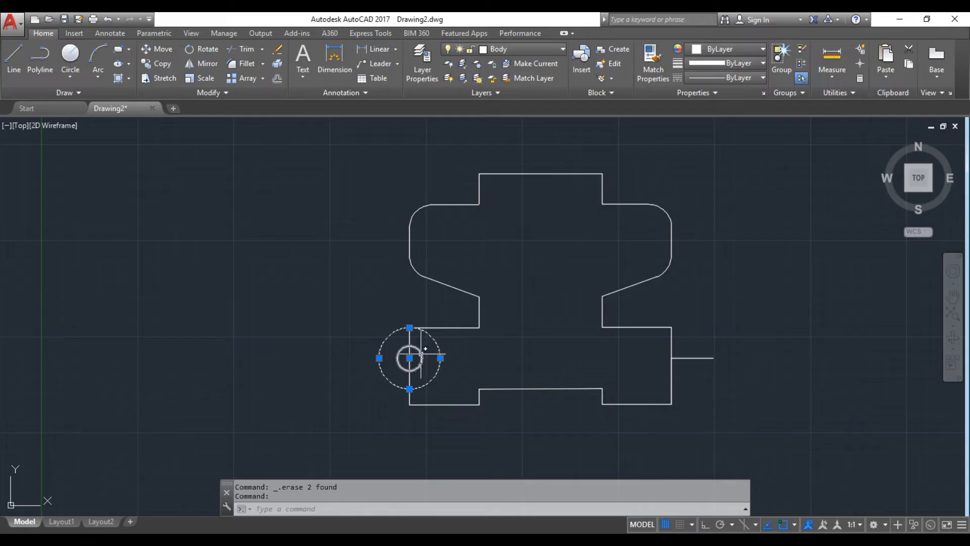
pyautogui.click(163, 63)
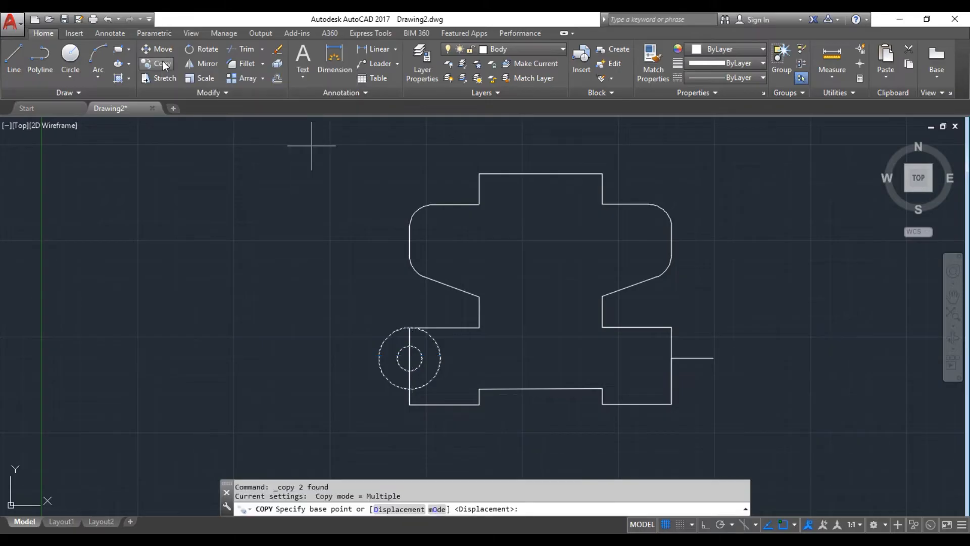
pyautogui.click(410, 358)
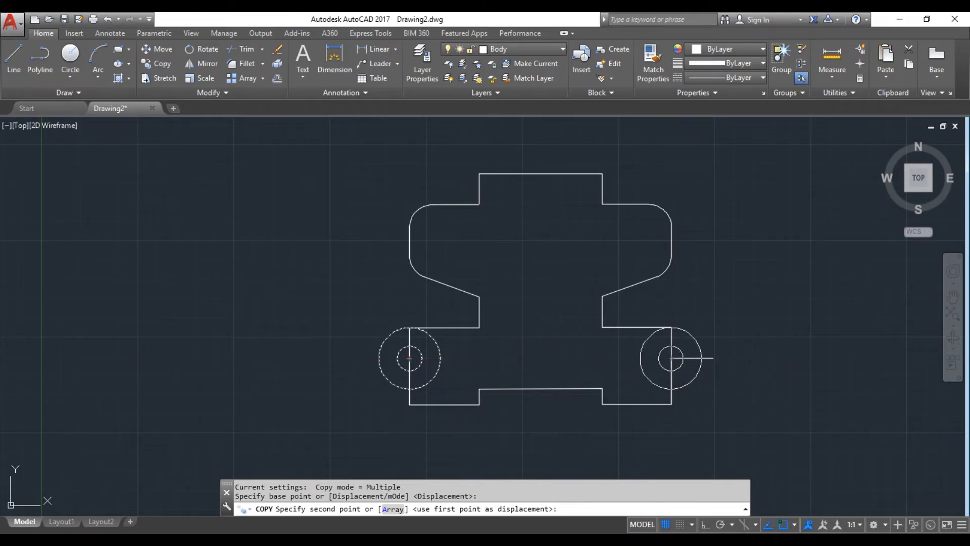
pyautogui.click(671, 358)
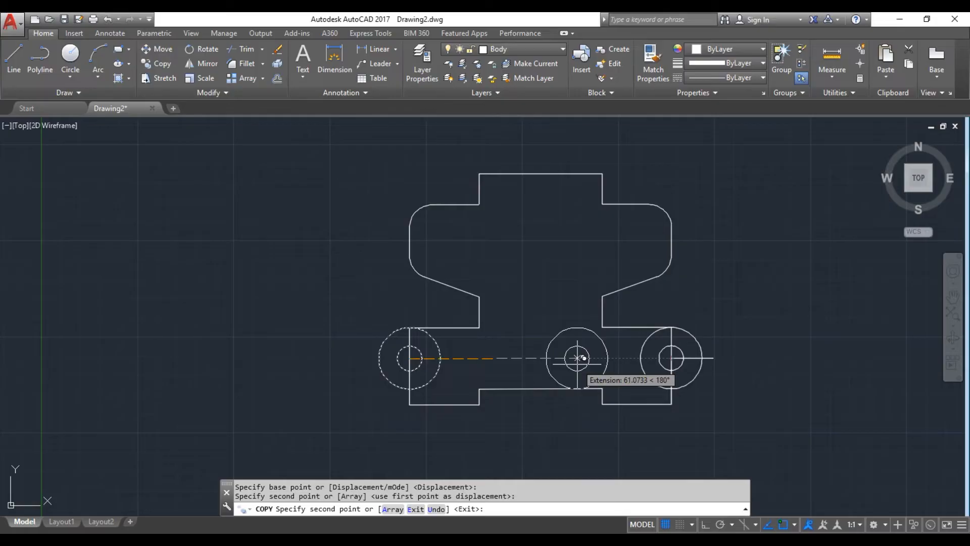
pyautogui.press('Escape')
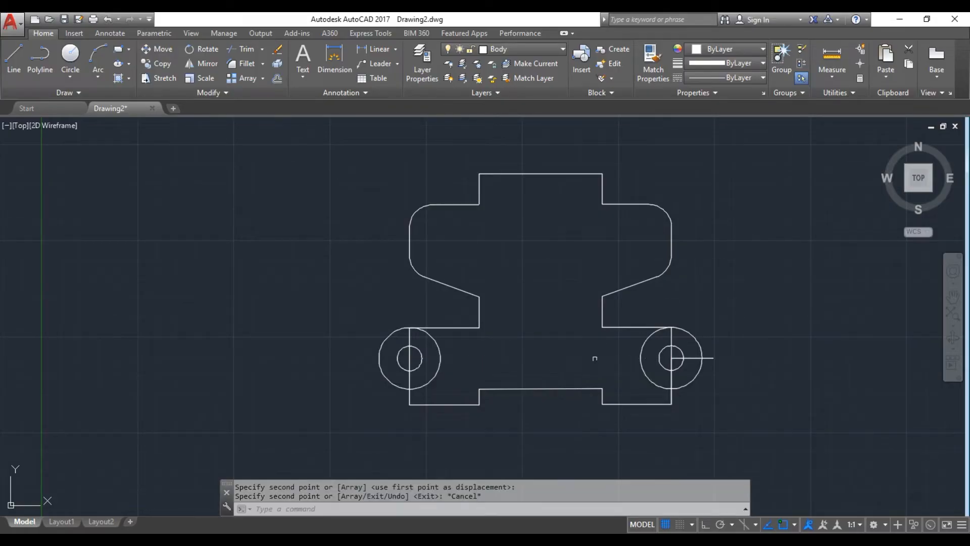
# Step: Erase the horizontal and 30 mm vertical construction lines at the right circles
pyautogui.click(713, 357)
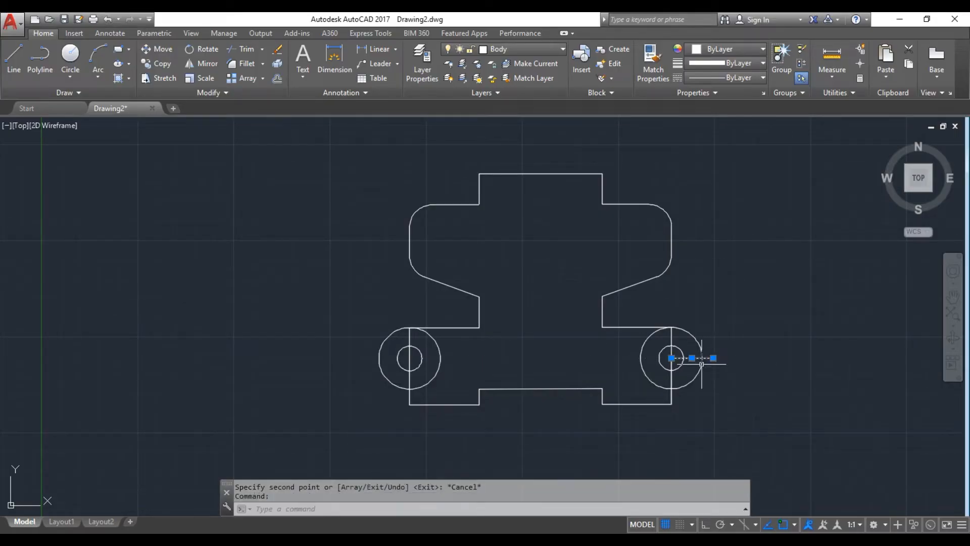
pyautogui.click(670, 392)
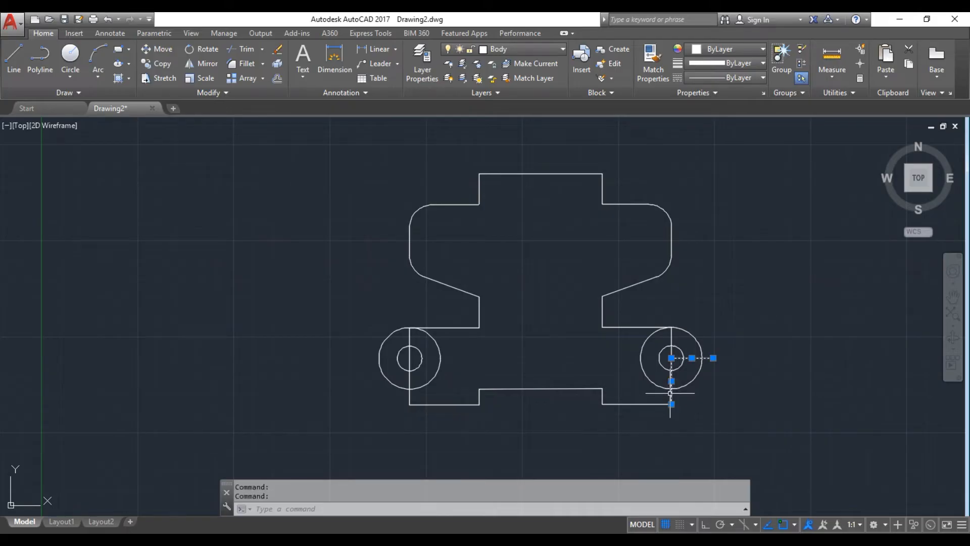
pyautogui.press('Delete')
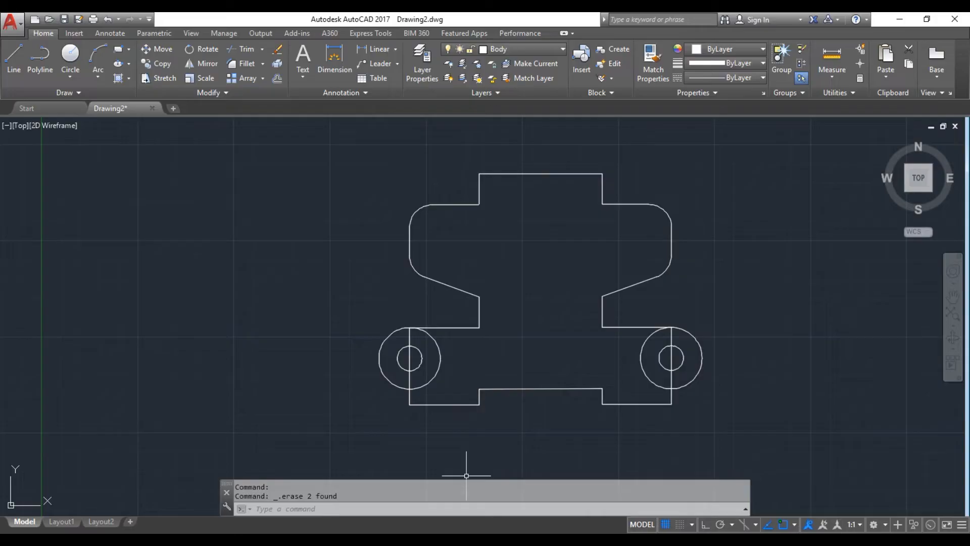
# Step: Check Figure 2 in the exam PDF, and in AutoCAD trim the large circles' inner halves and the vertical edges between large and small circles
pyautogui.moveTo(402, 540)
pyautogui.moveTo(372, 540)
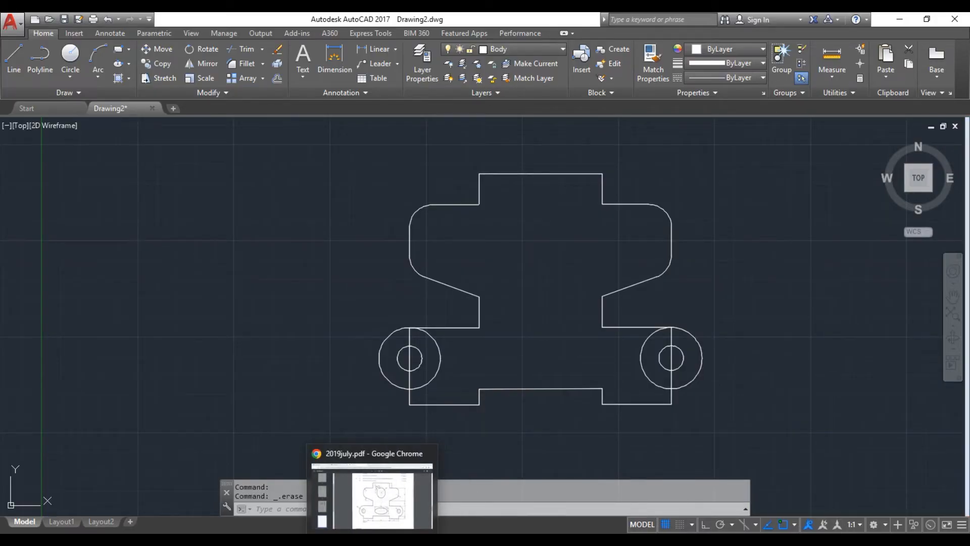
pyautogui.click(373, 540)
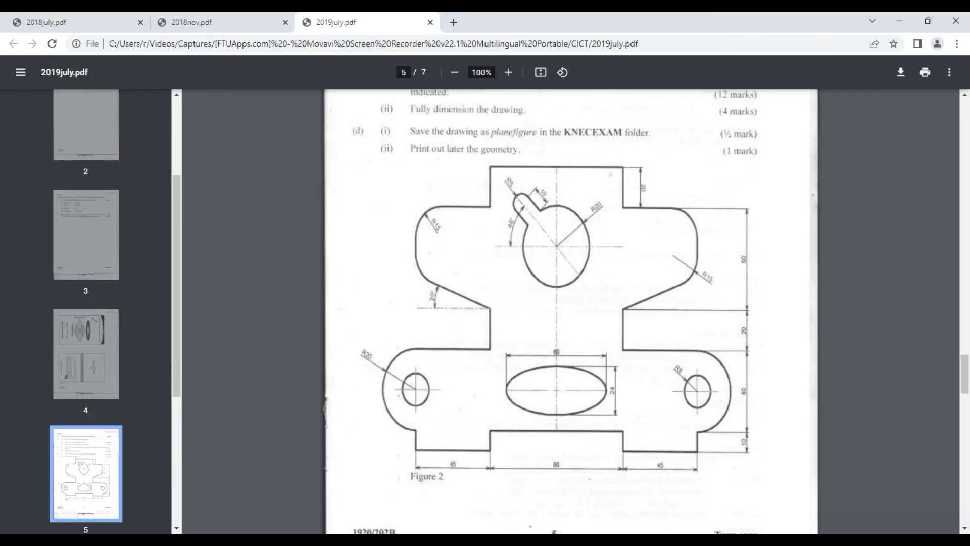
pyautogui.hotkey('alt', 'Tab')
pyautogui.moveTo(804, 300)
pyautogui.mouseDown()
pyautogui.moveTo(669, 268)
pyautogui.moveTo(266, 386)
pyautogui.moveTo(737, 411)
pyautogui.moveTo(773, 368)
pyautogui.mouseUp()
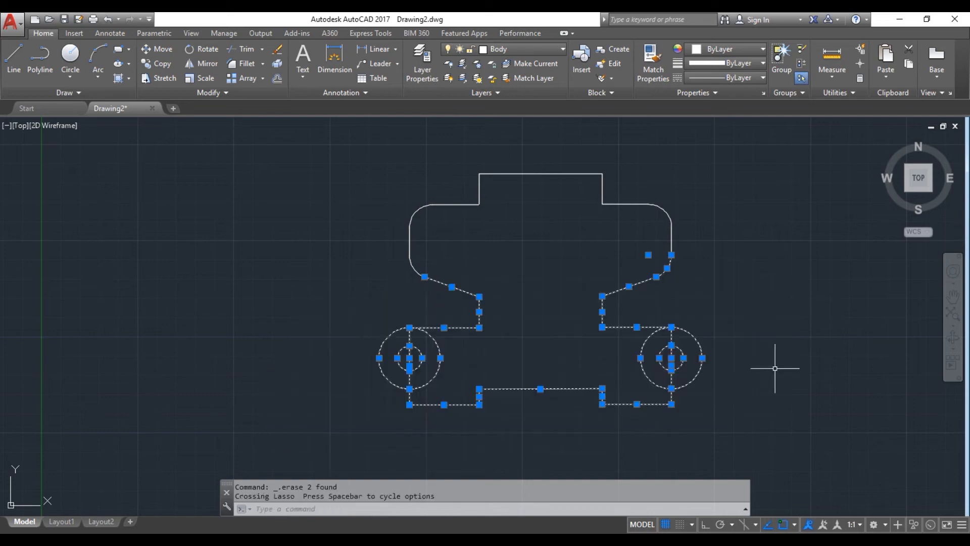
pyautogui.click(241, 48)
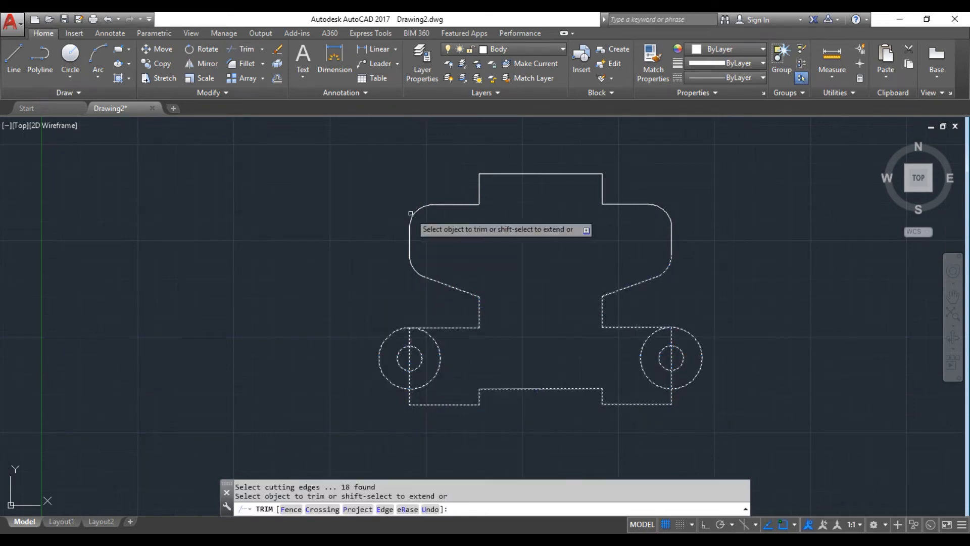
pyautogui.click(441, 349)
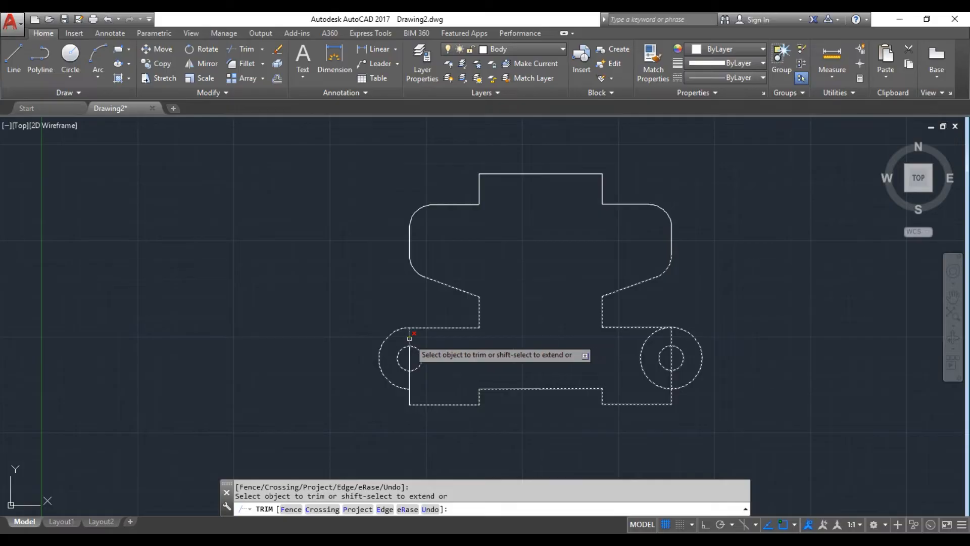
pyautogui.click(409, 378)
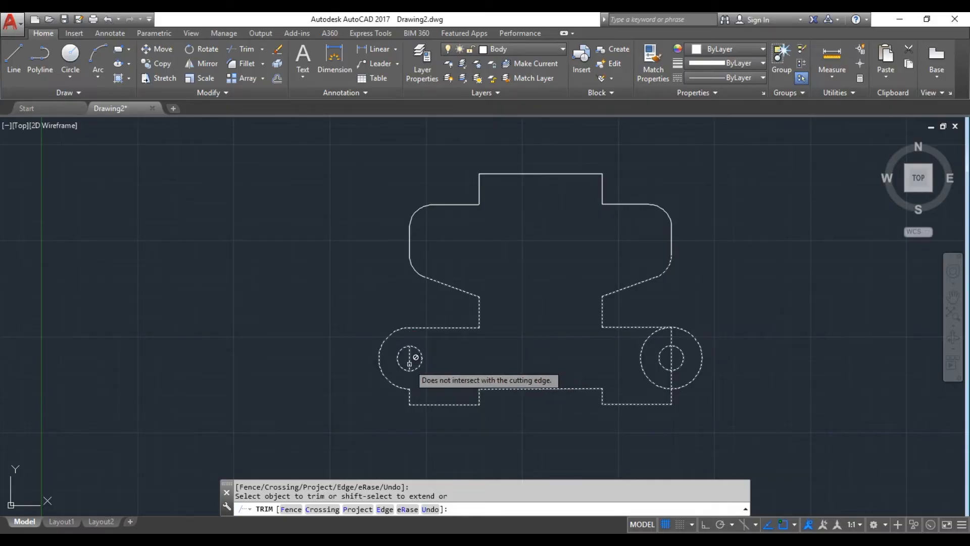
pyautogui.click(649, 338)
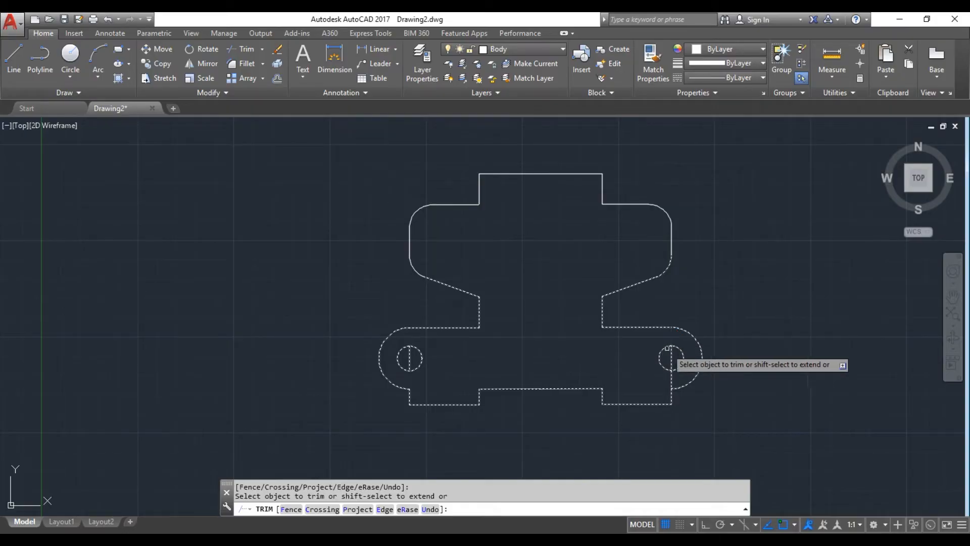
pyautogui.click(671, 380)
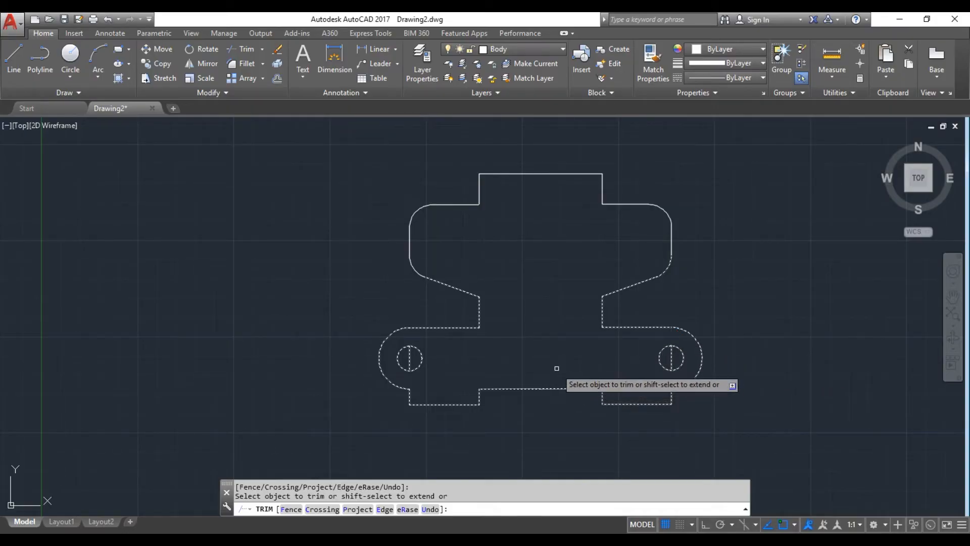
pyautogui.press('Escape')
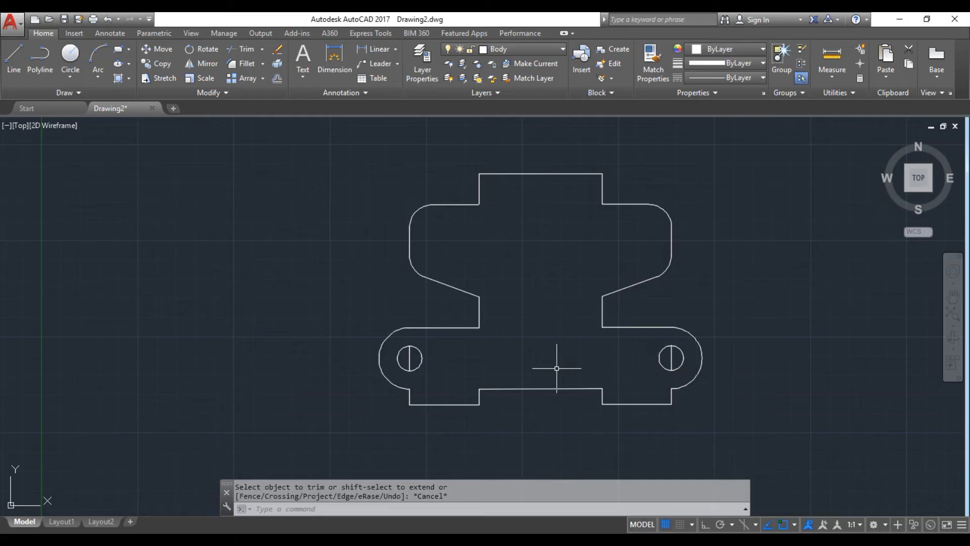
# Step: Erase the two leftover vertical line pieces inside the small left and right circles
pyautogui.click(278, 51)
pyautogui.click(410, 354)
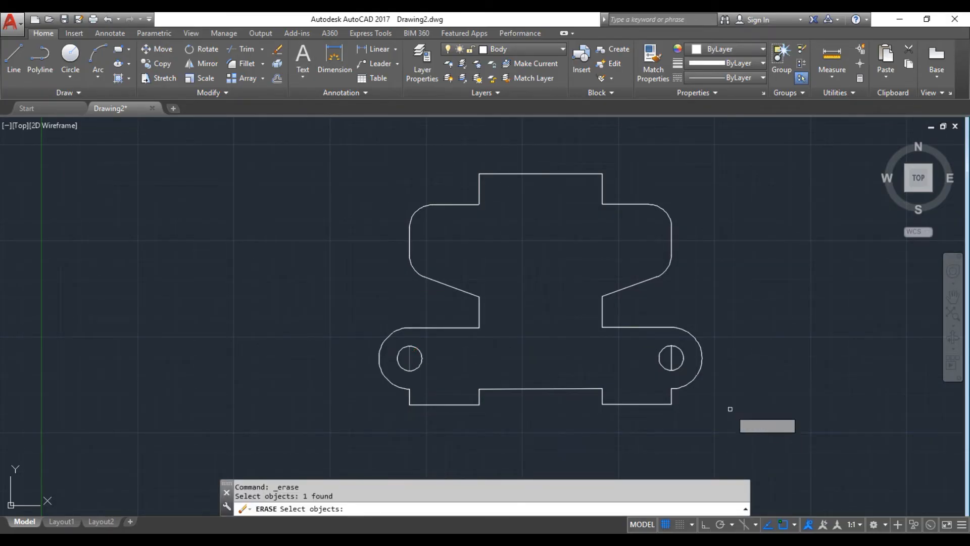
pyautogui.click(674, 360)
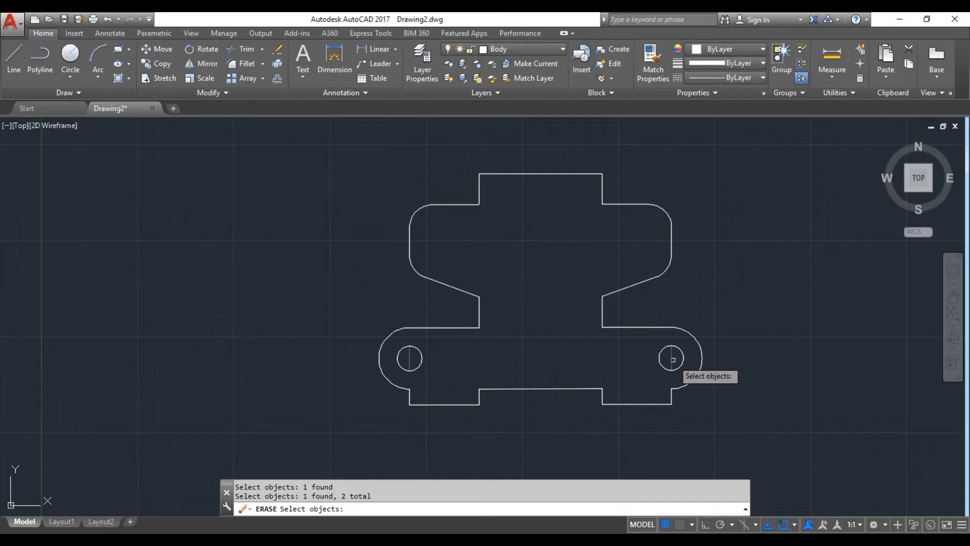
pyautogui.press('Return')
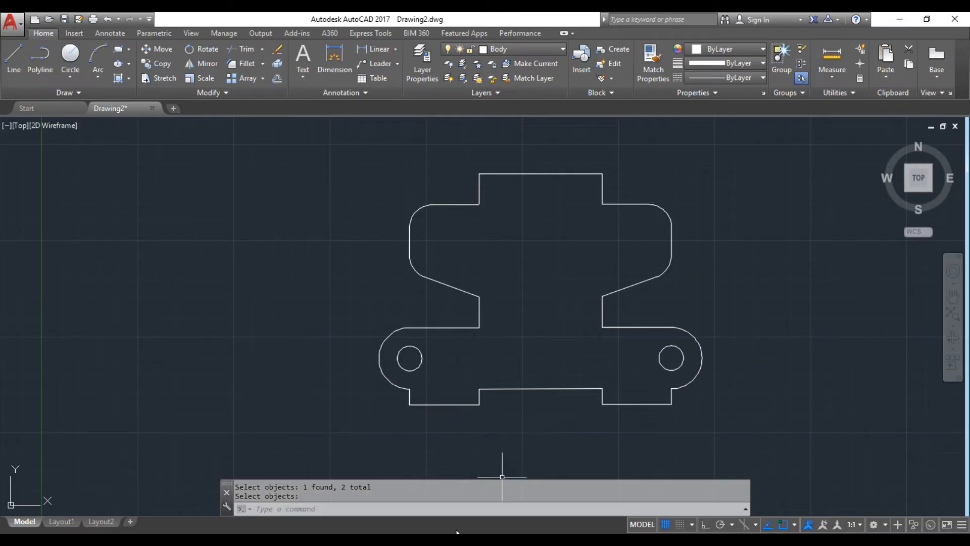
# Step: Check Figure 2 in the exam PDF, and in AutoCAD draw a line 40 mm along the top edge from its left corner, then straight down to the lower edge
pyautogui.click(379, 540)
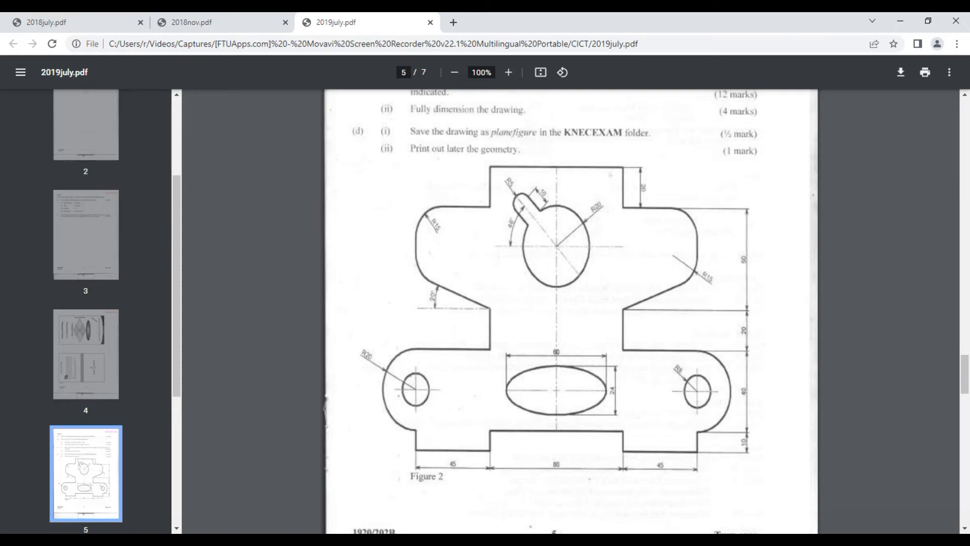
pyautogui.click(462, 540)
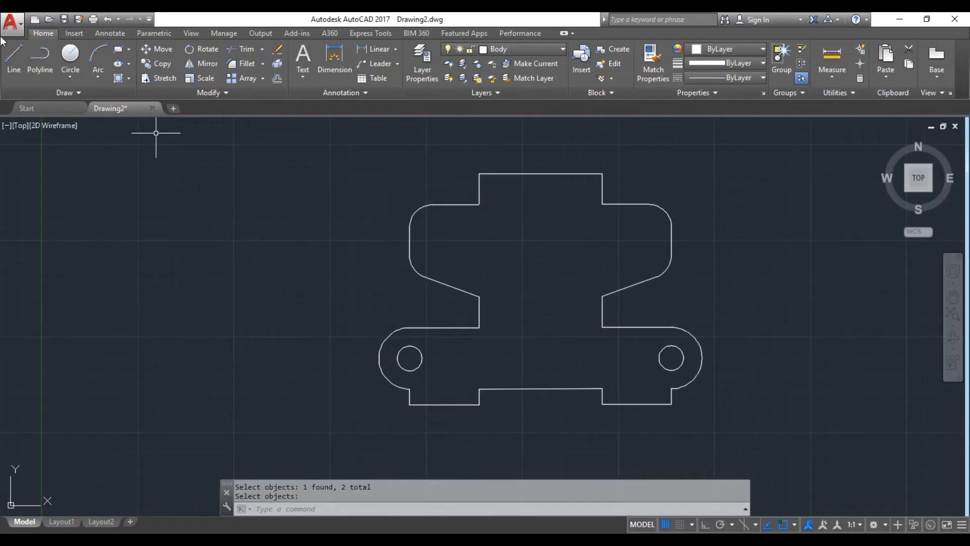
pyautogui.click(13, 56)
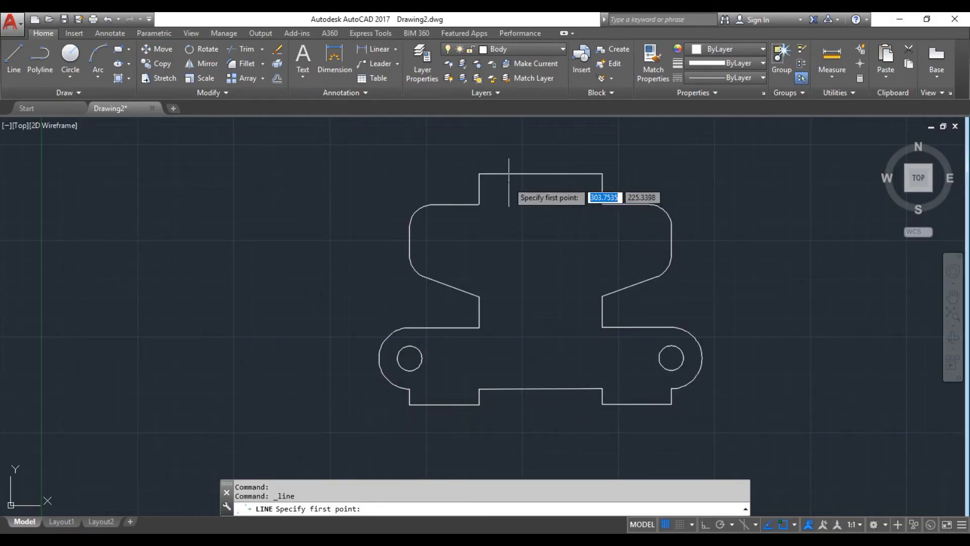
pyautogui.click(479, 173)
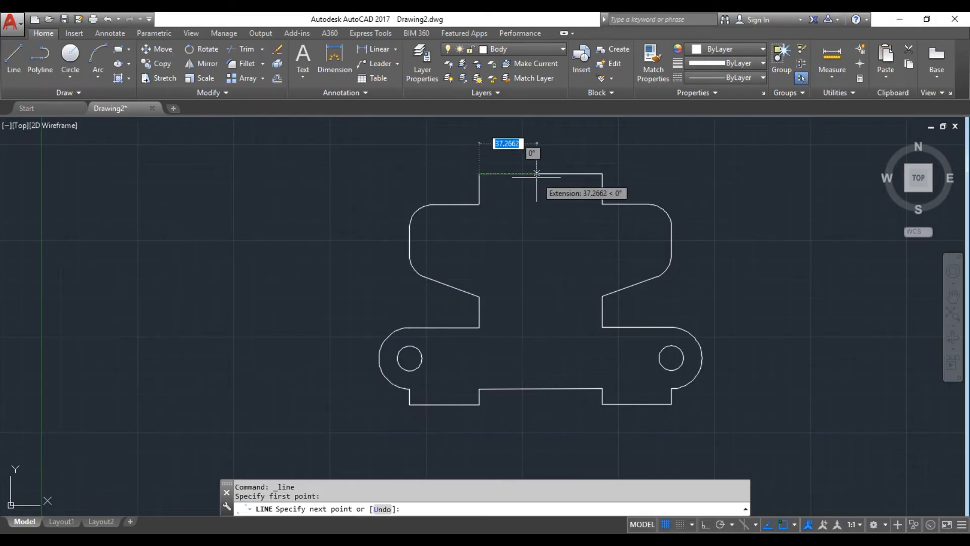
pyautogui.write('40')
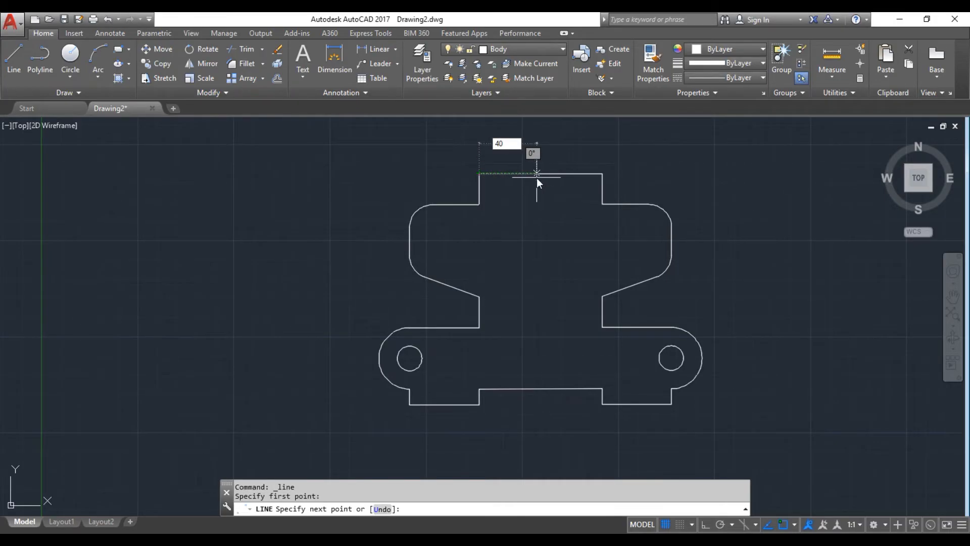
pyautogui.press('Return')
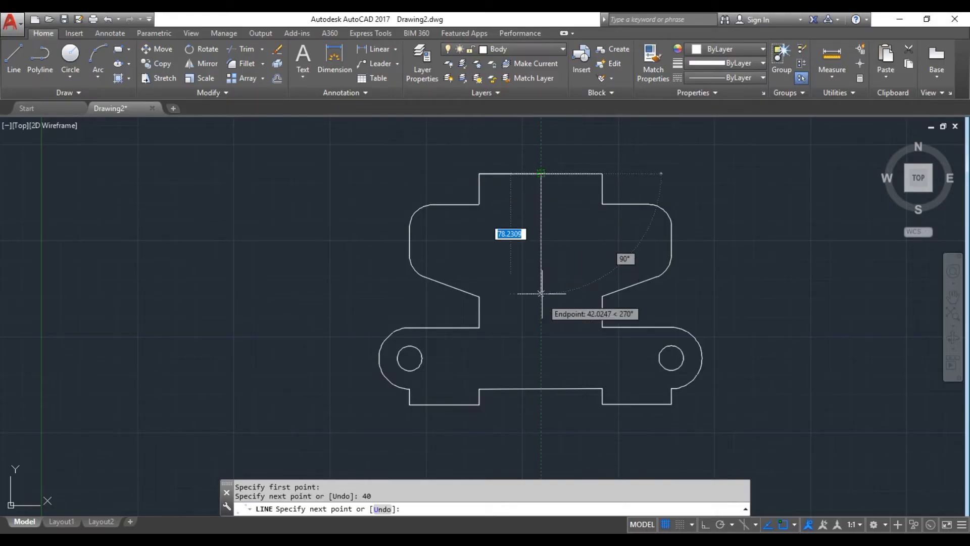
pyautogui.click(541, 389)
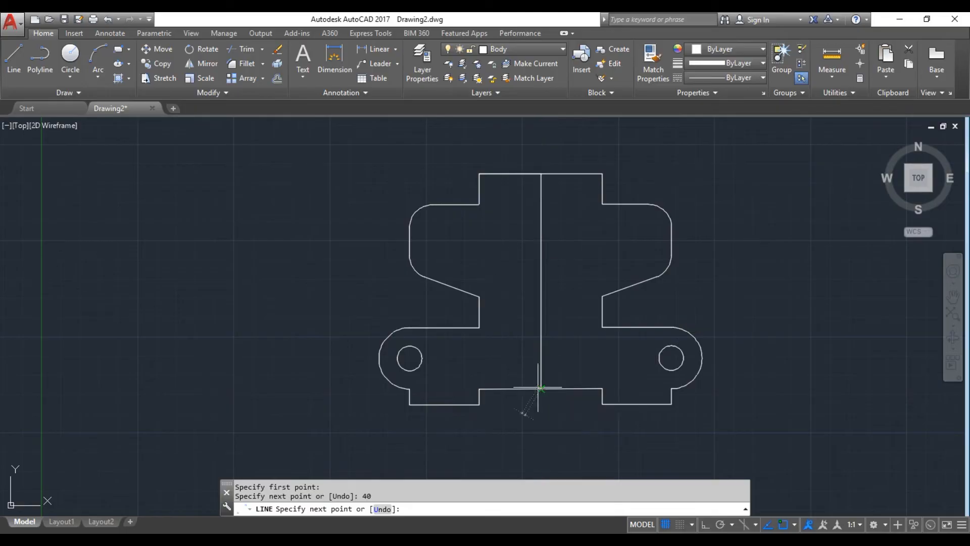
pyautogui.press('Escape')
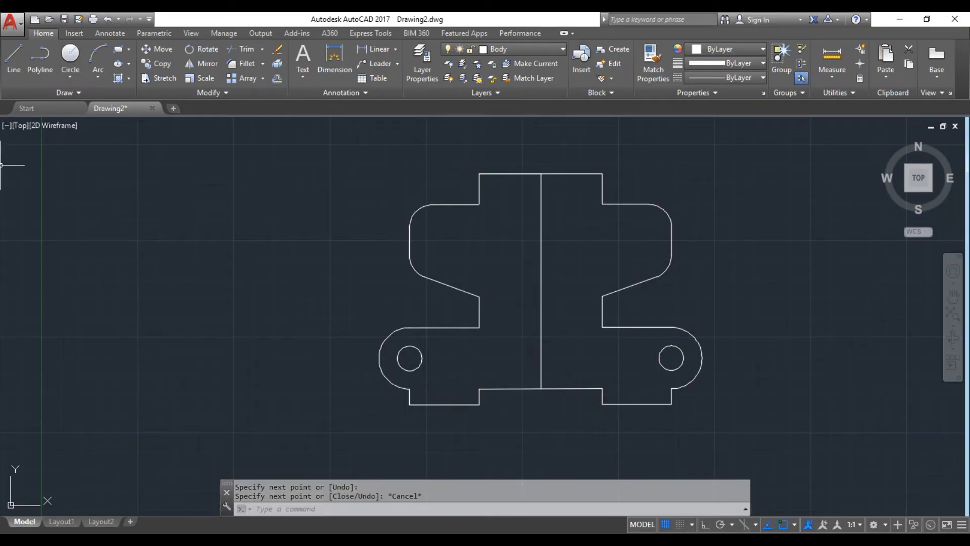
# Step: Draw a horizontal construction line from the centre of the left small circle to the centre of the right small circle
pyautogui.click(12, 70)
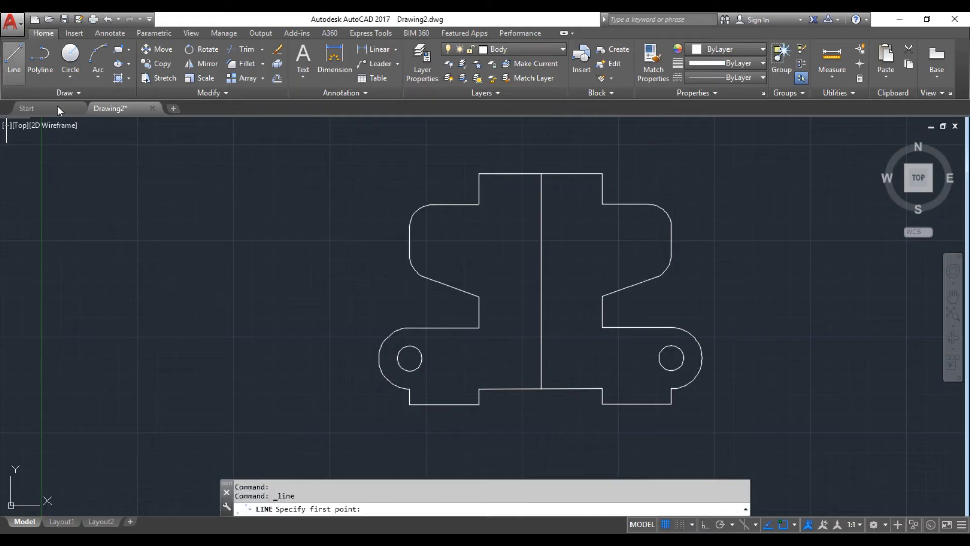
pyautogui.click(409, 358)
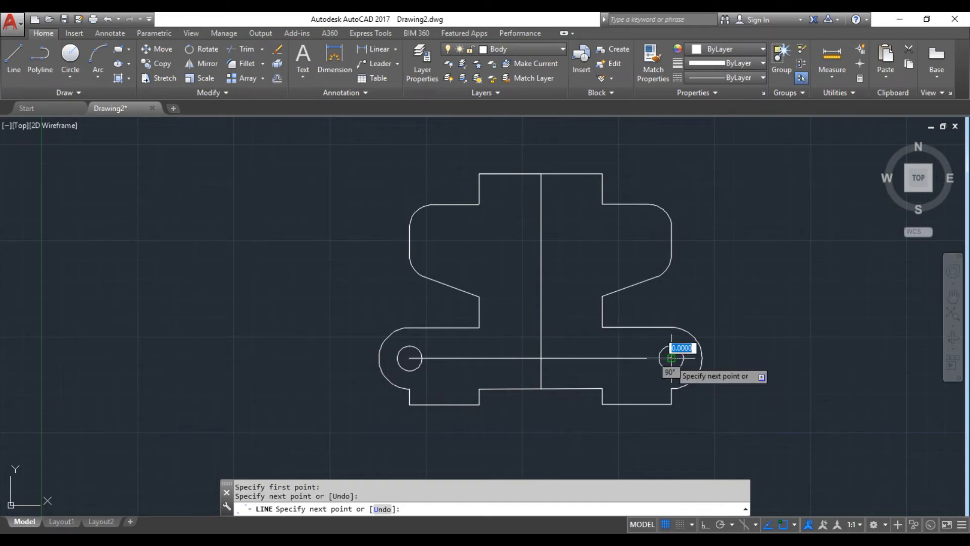
pyautogui.click(671, 357)
pyautogui.press('Escape')
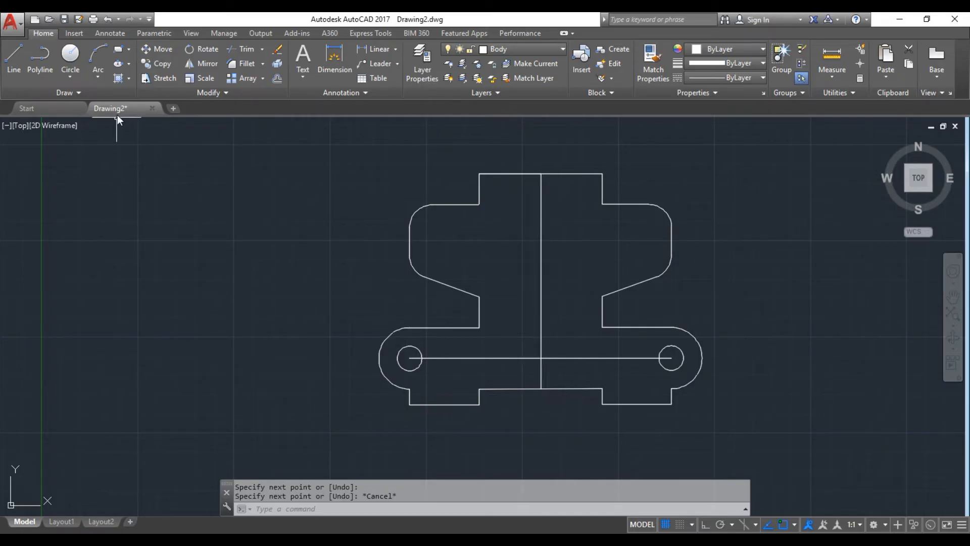
# Step: Draw an ellipse centred where the construction lines cross, with a 12 mm vertical half-axis and a 30 mm horizontal half-axis
pyautogui.click(130, 64)
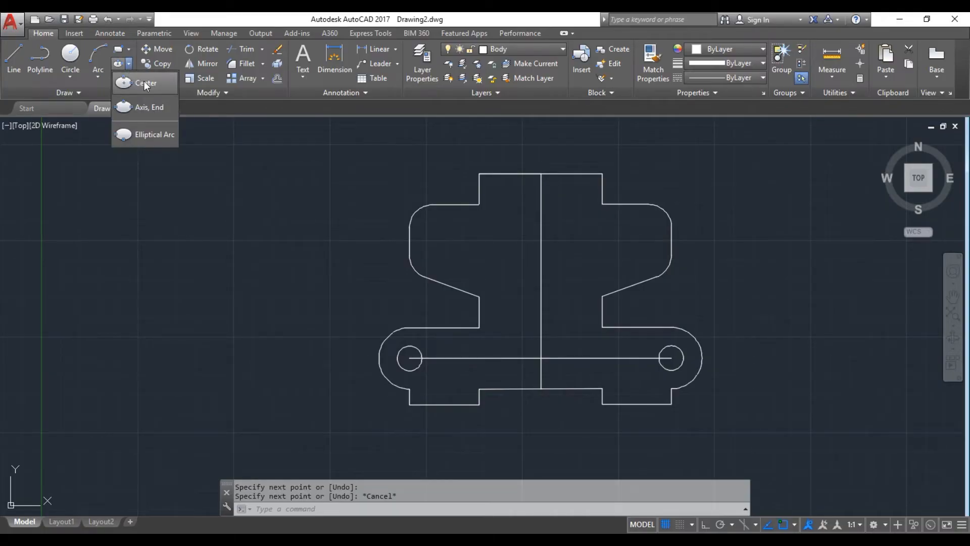
pyautogui.click(144, 81)
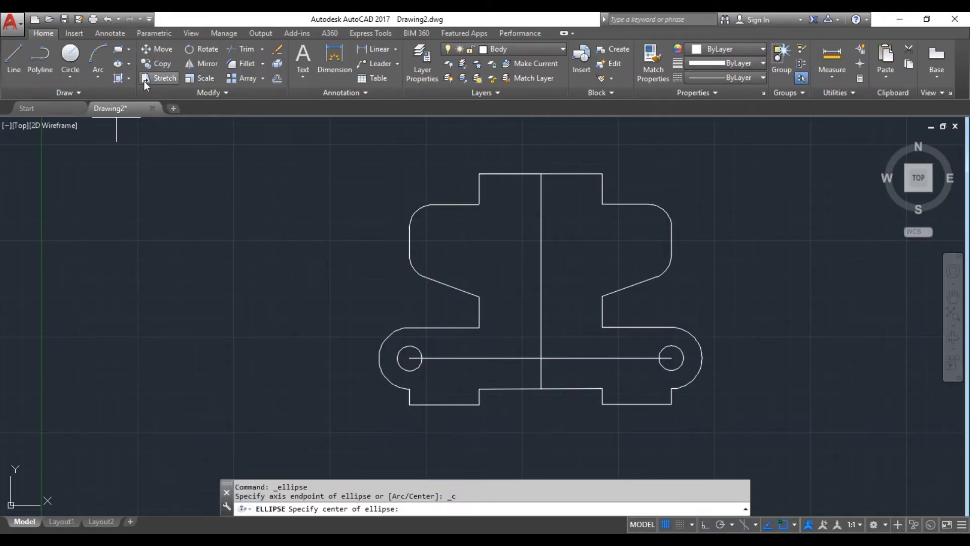
pyautogui.click(541, 357)
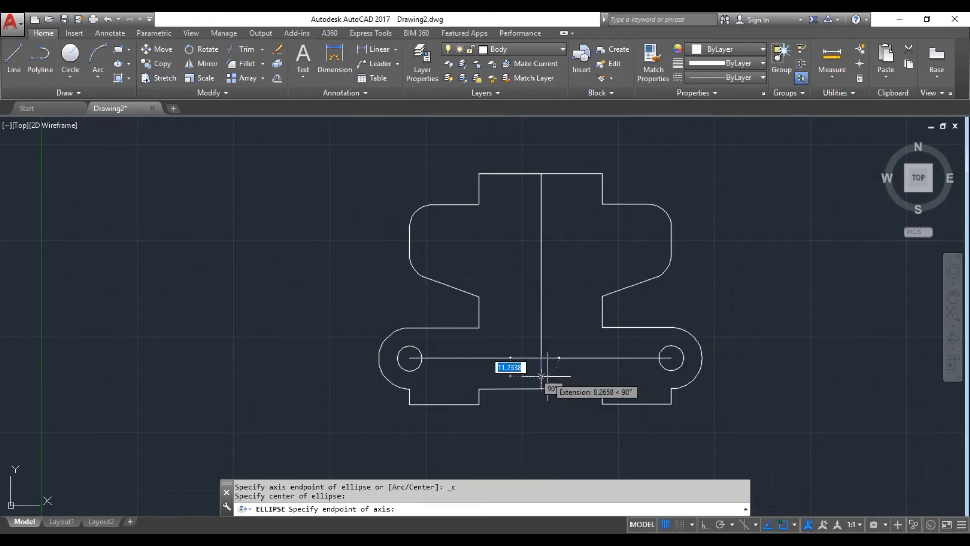
pyautogui.write('12')
pyautogui.press('Return')
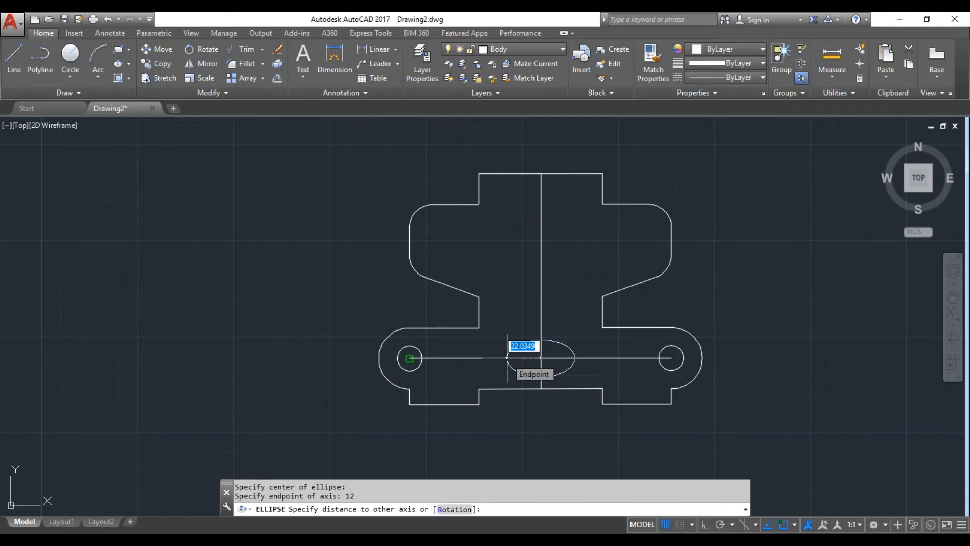
pyautogui.write('30')
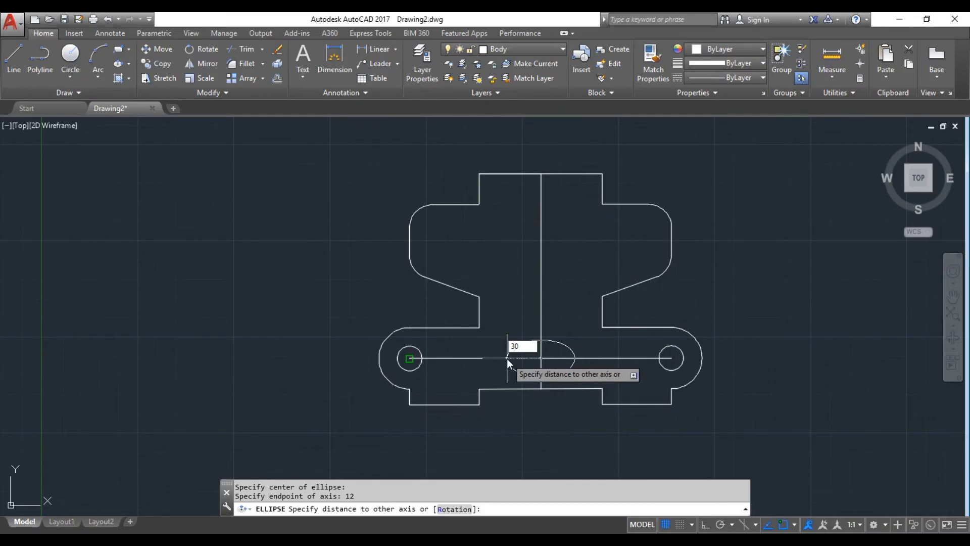
pyautogui.press('Return')
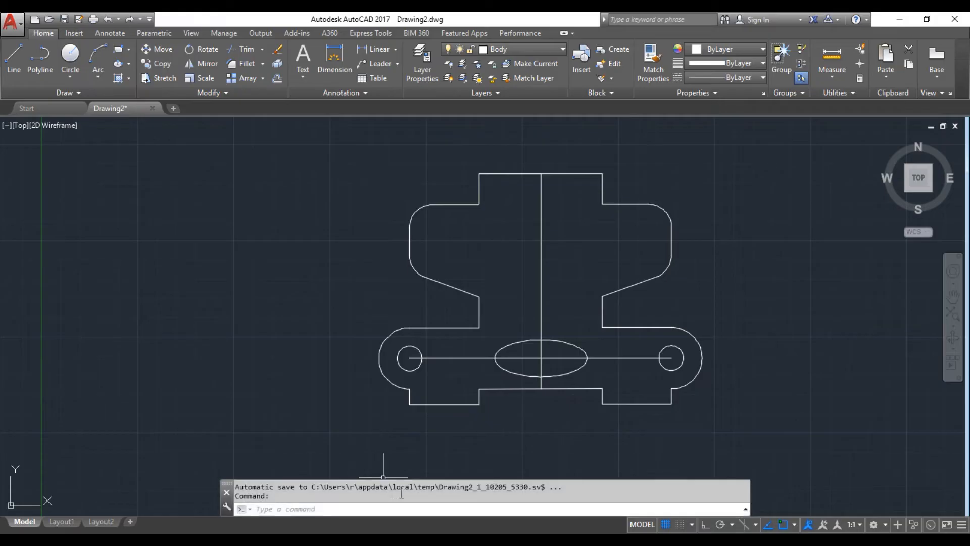
# Step: Check Figure 2 in the PDF, and in AutoCAD replace a trial 45 mm line down from the upper-left inner corner with a 12.5 mm one
pyautogui.click(374, 541)
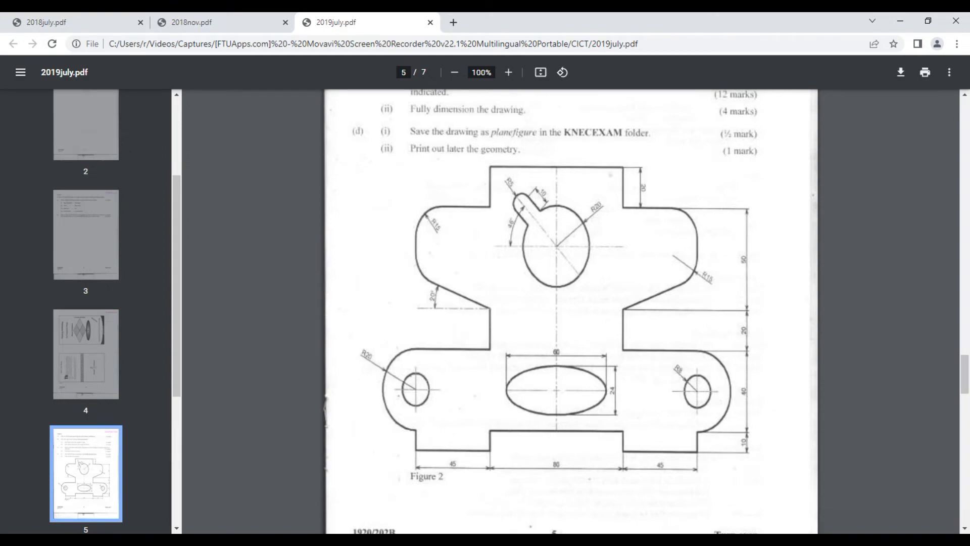
pyautogui.hotkey('alt', 'Tab')
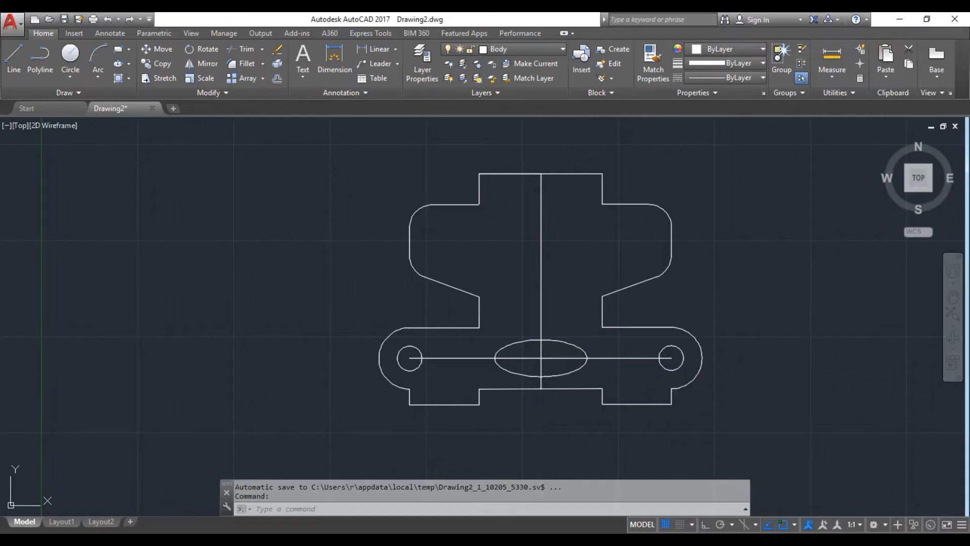
pyautogui.click(9, 66)
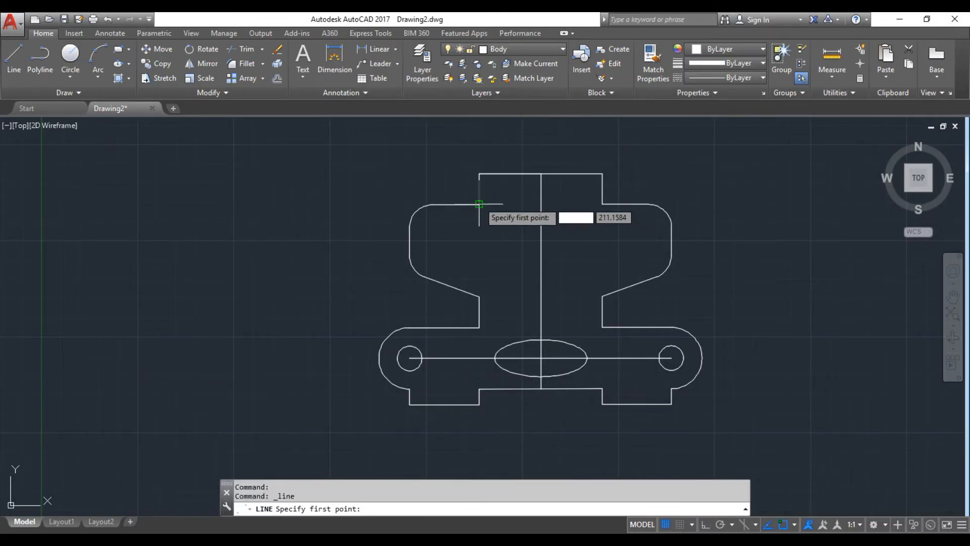
pyautogui.click(480, 205)
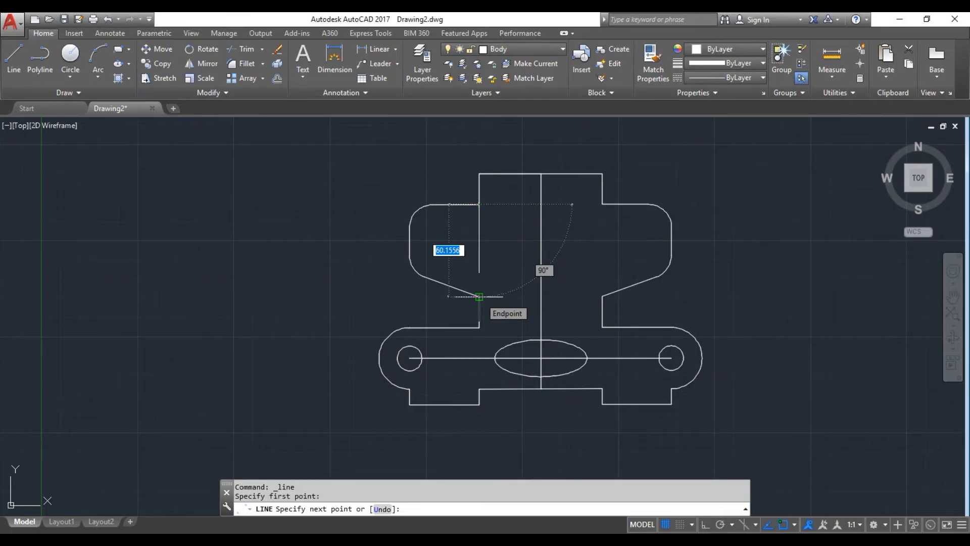
pyautogui.write('45')
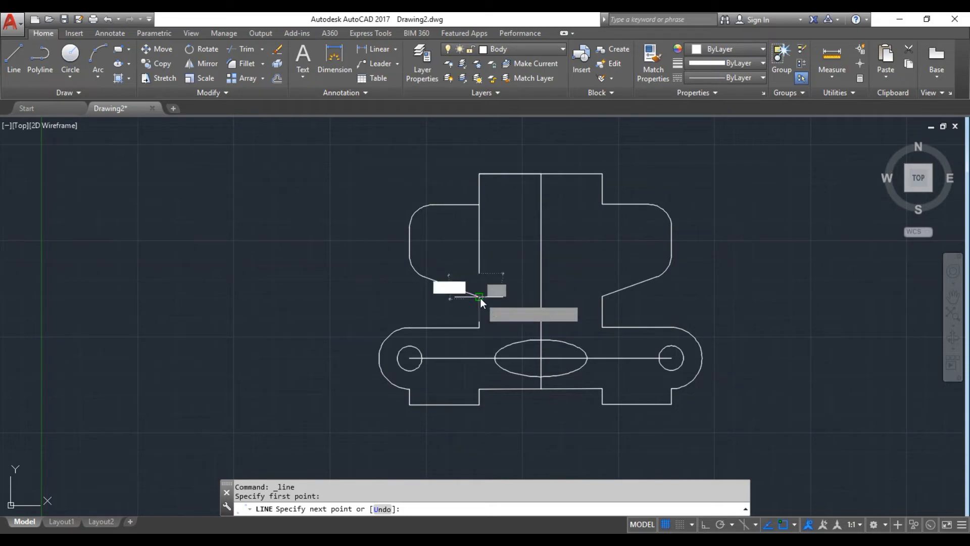
pyautogui.press('Return')
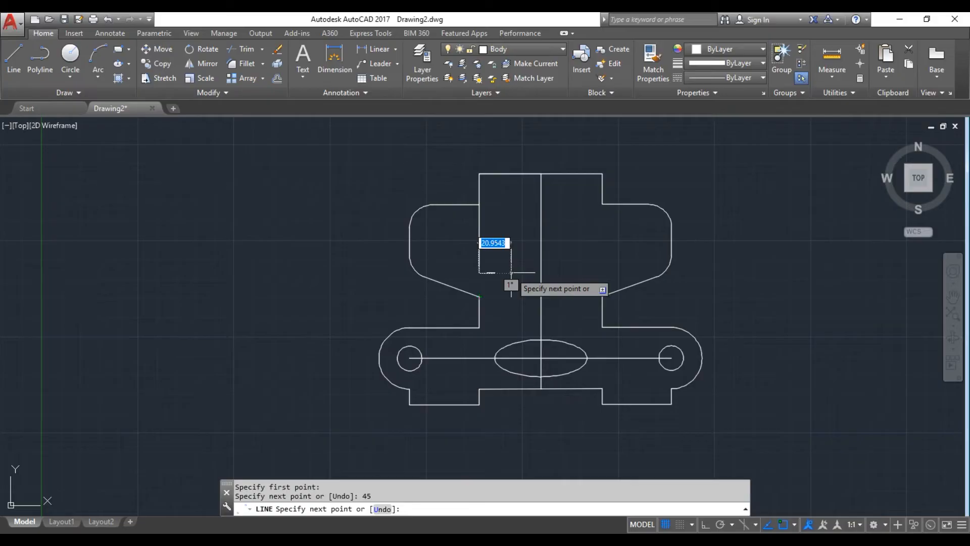
pyautogui.hotkey('ctrl', 'z')
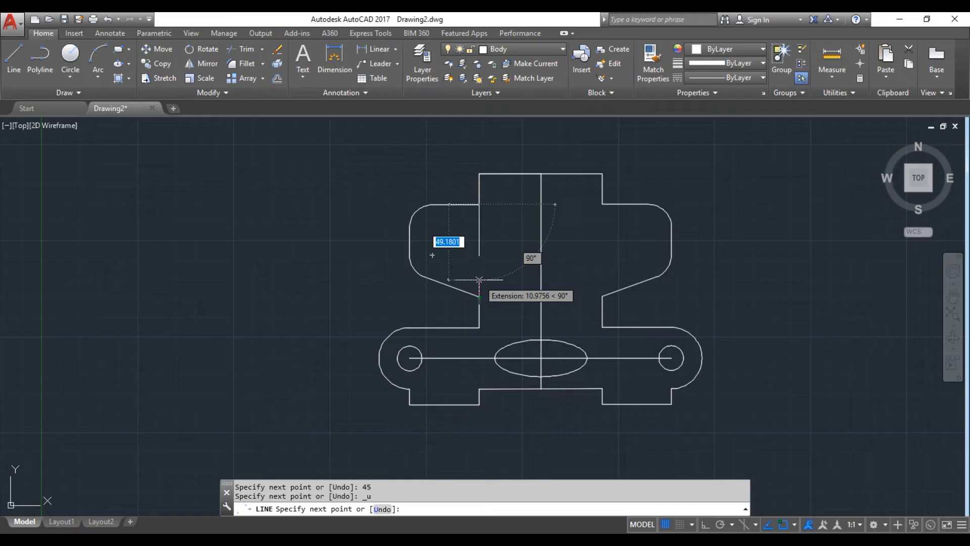
pyautogui.write('12.5')
pyautogui.press('Return')
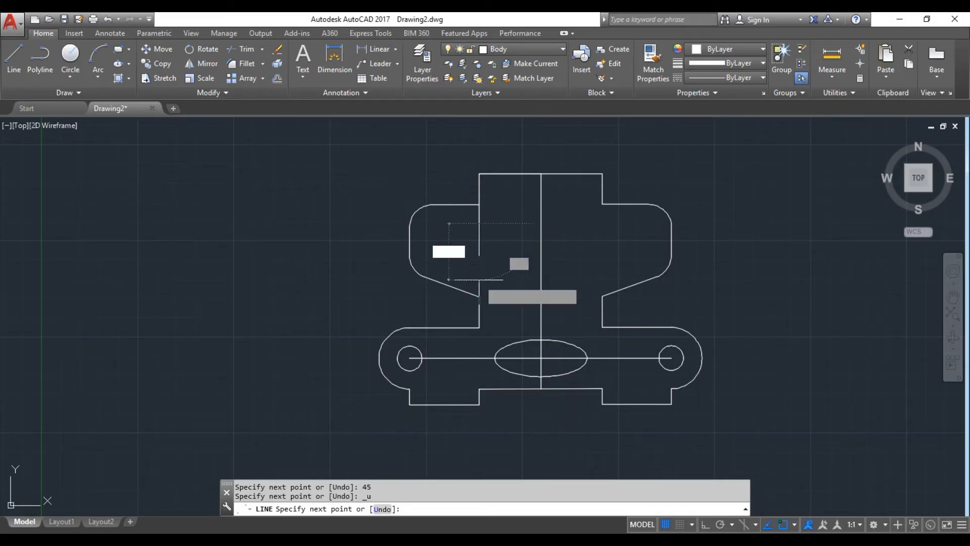
pyautogui.press('Escape')
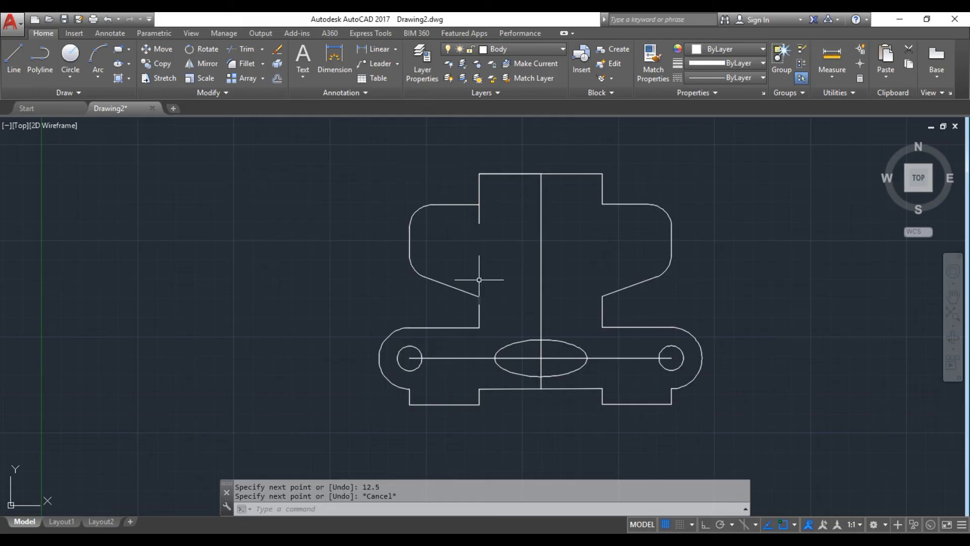
# Step: Erase the short 12.5 mm vertical line below the upper-left inner corner
pyautogui.click(478, 221)
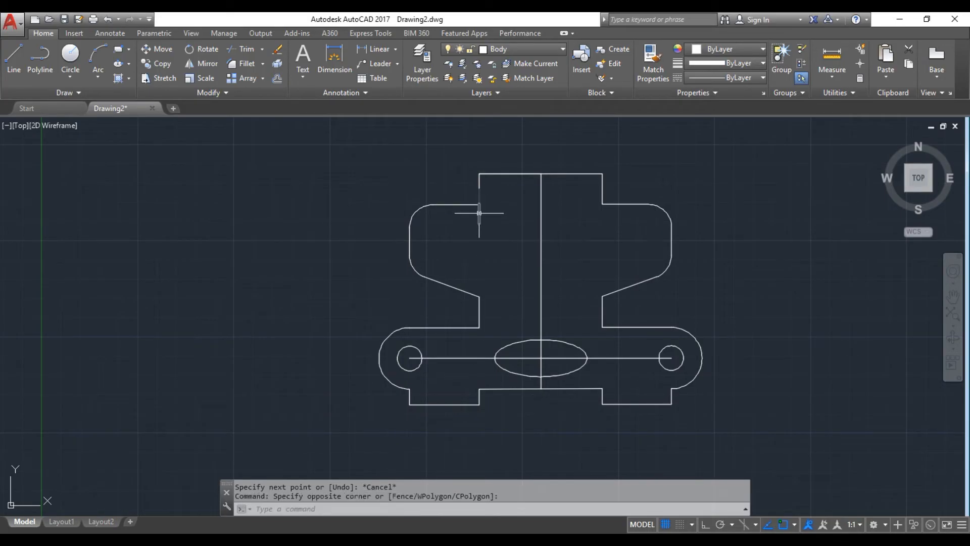
pyautogui.click(480, 212)
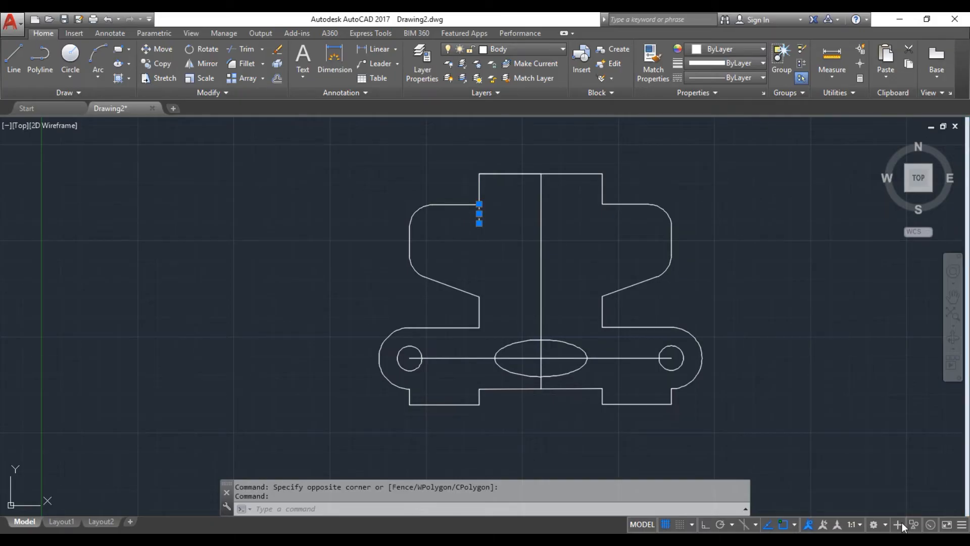
pyautogui.click(479, 222)
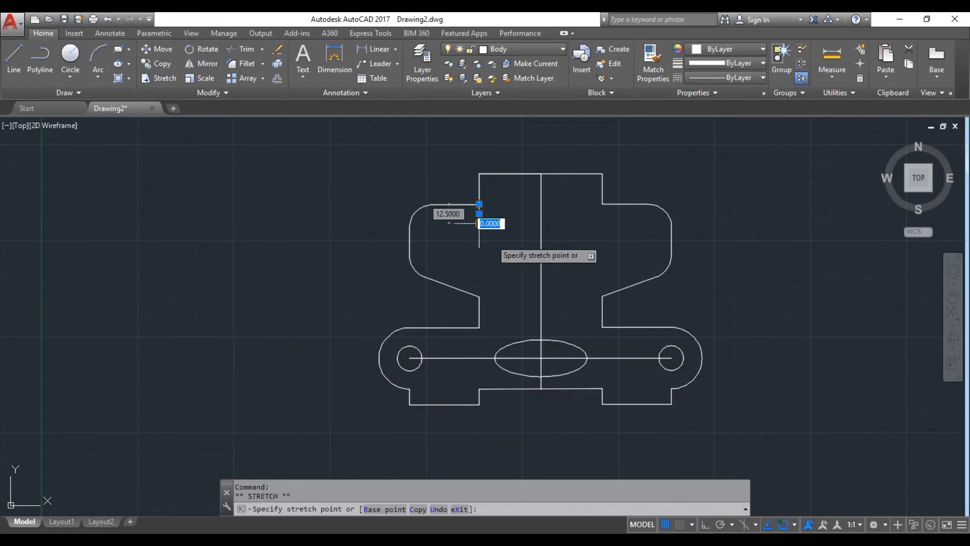
pyautogui.press('Escape')
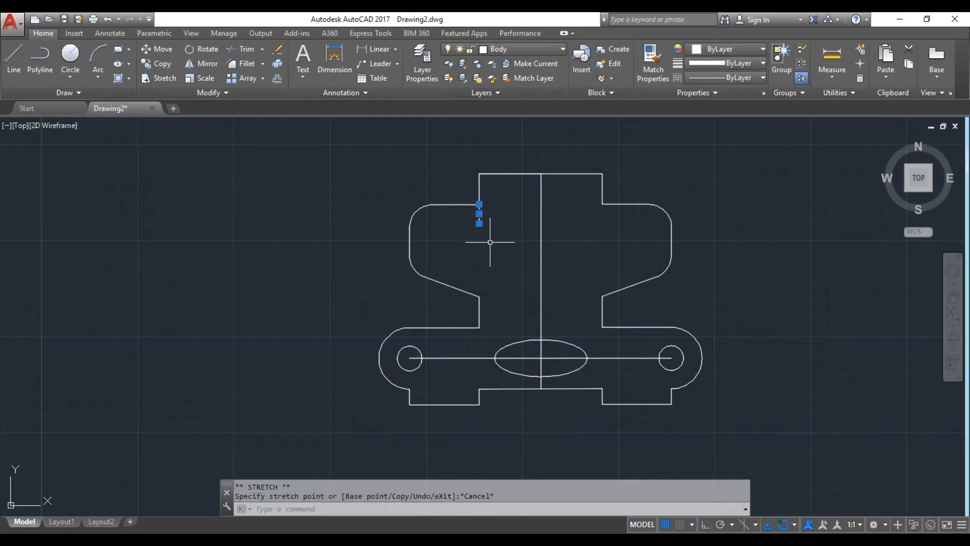
pyautogui.click(277, 49)
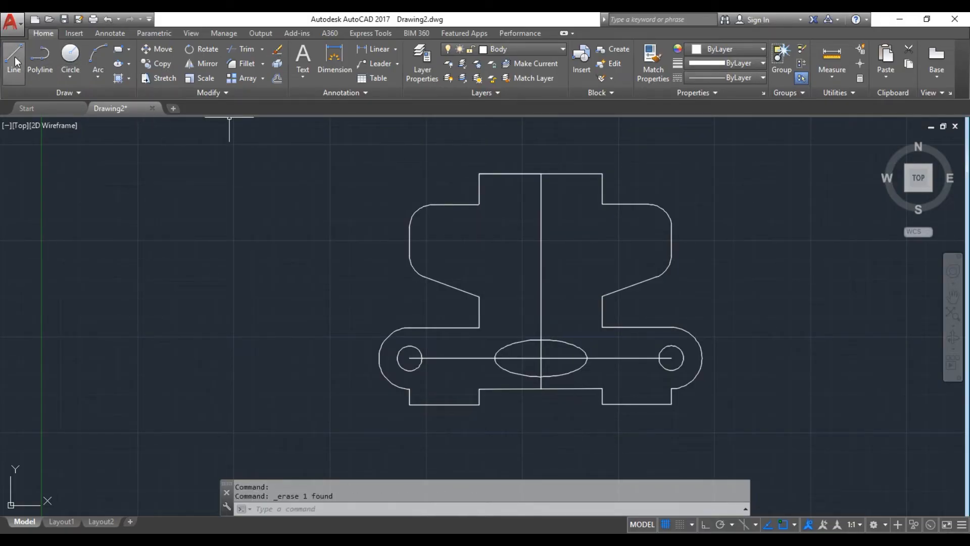
# Step: Draw a 40 mm line down the vertical centreline from the midpoint of the top edge to locate the upper circle's centre
pyautogui.click(14, 55)
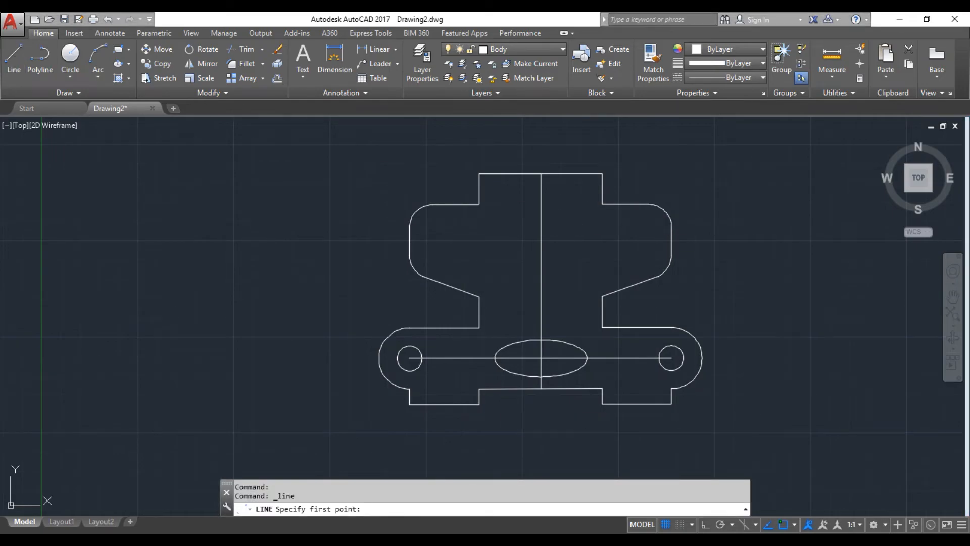
pyautogui.click(385, 541)
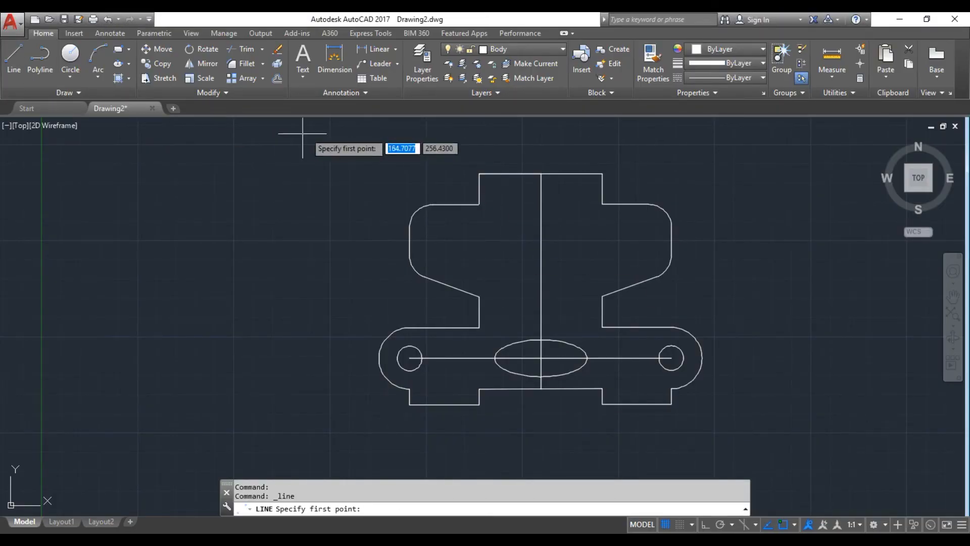
pyautogui.click(542, 174)
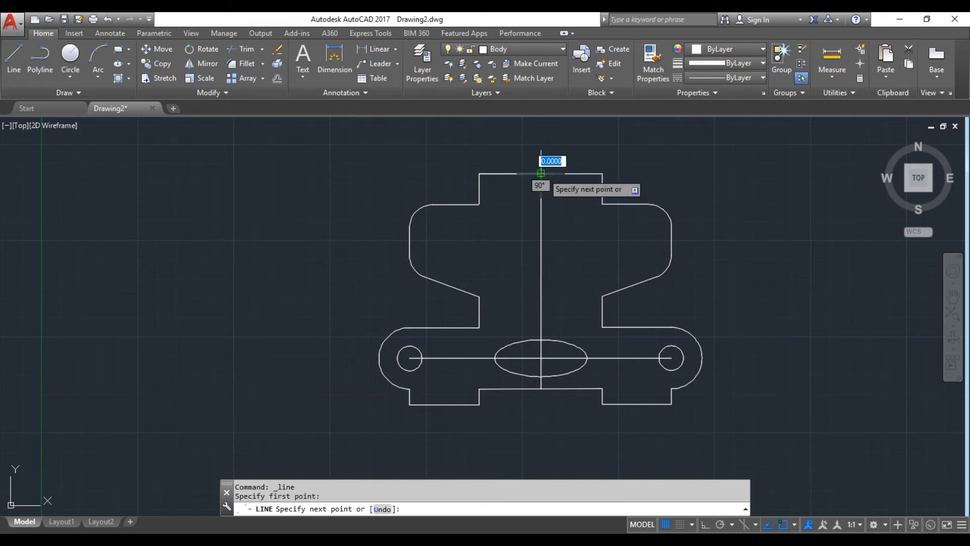
pyautogui.write('40')
pyautogui.press('Return')
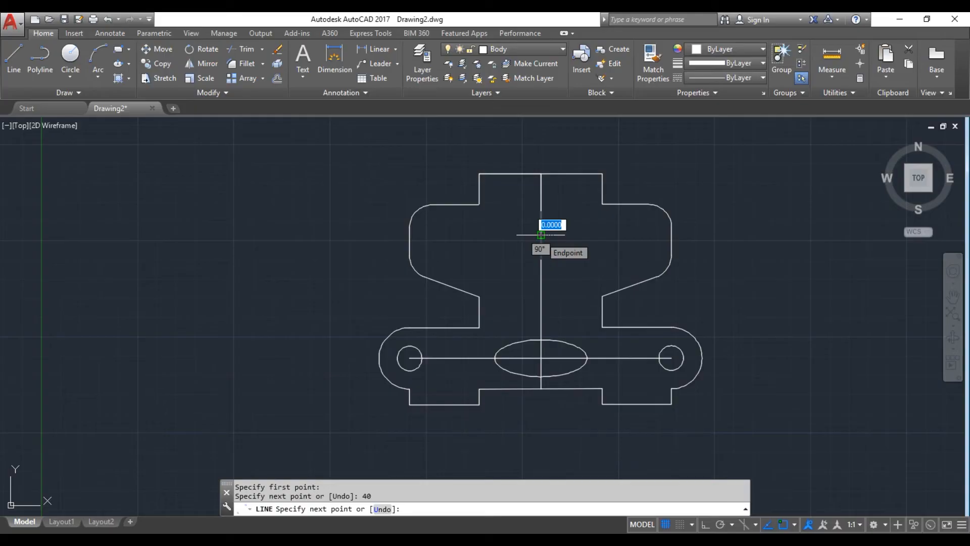
pyautogui.press('Escape')
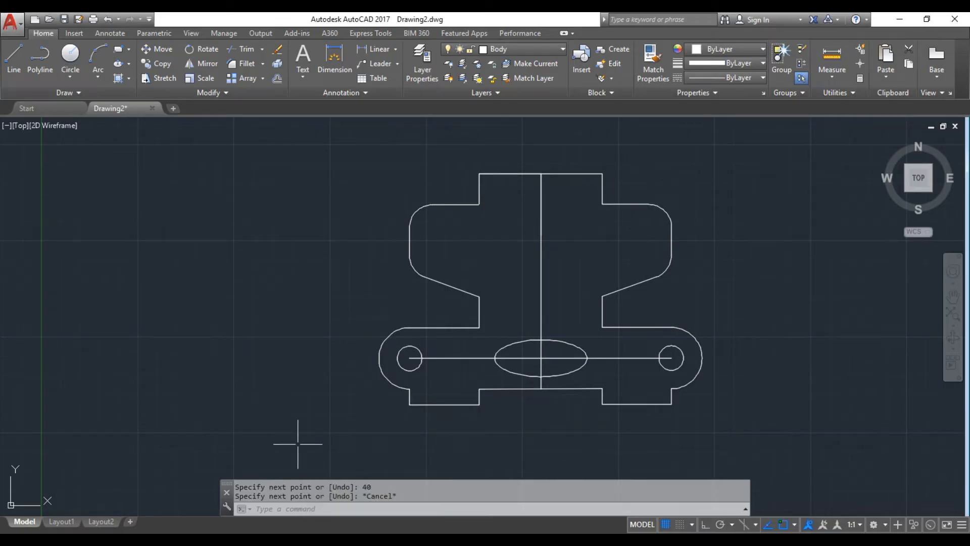
# Step: Check the upper circle in the exam PDF, and in AutoCAD start a centre-radius circle at the lower end of the 40 mm line
pyautogui.hotkey('alt', 'Tab')
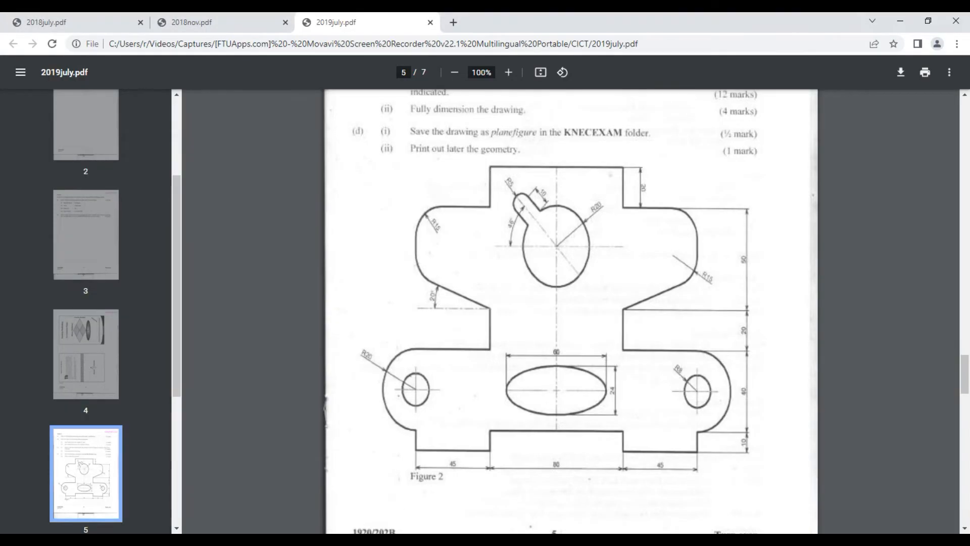
pyautogui.hotkey('alt', 'Tab')
pyautogui.press('Escape')
pyautogui.click(73, 81)
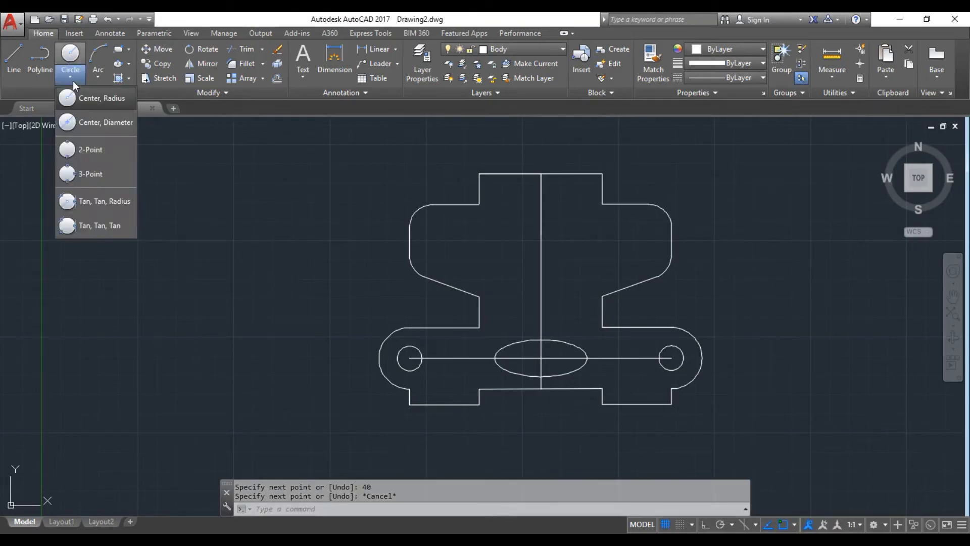
pyautogui.click(89, 97)
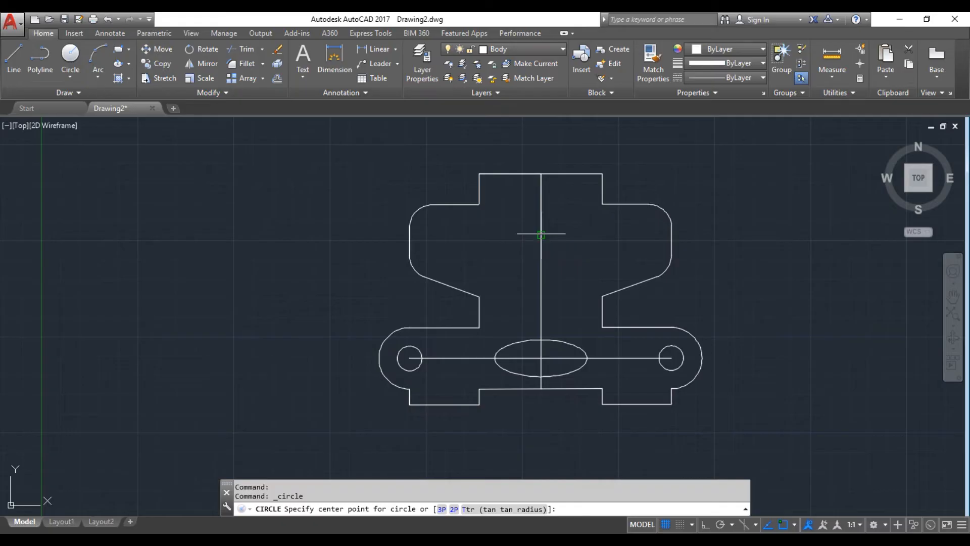
pyautogui.click(541, 234)
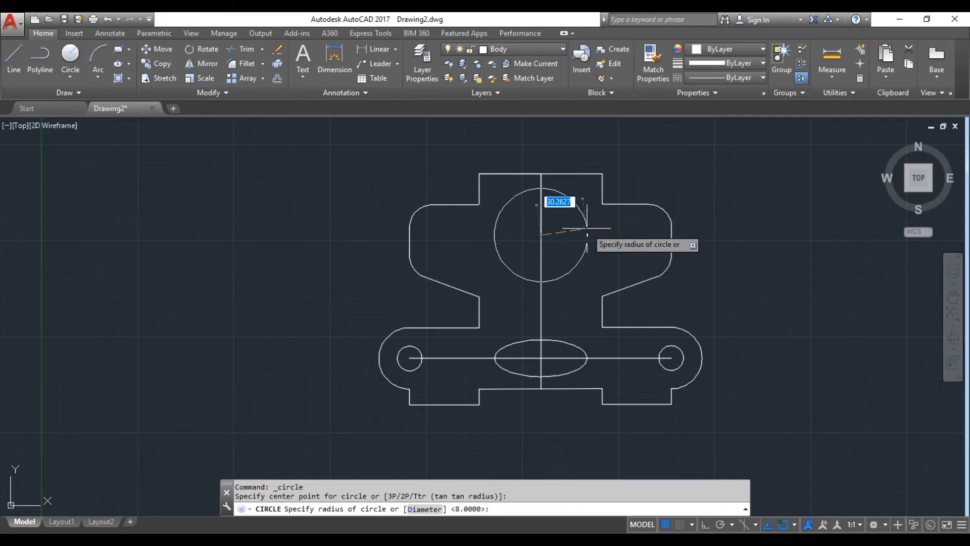
# Step: Give the circle centred on the upper part of the vertical centre line a radius of 20
pyautogui.write('20')
pyautogui.press('Return')
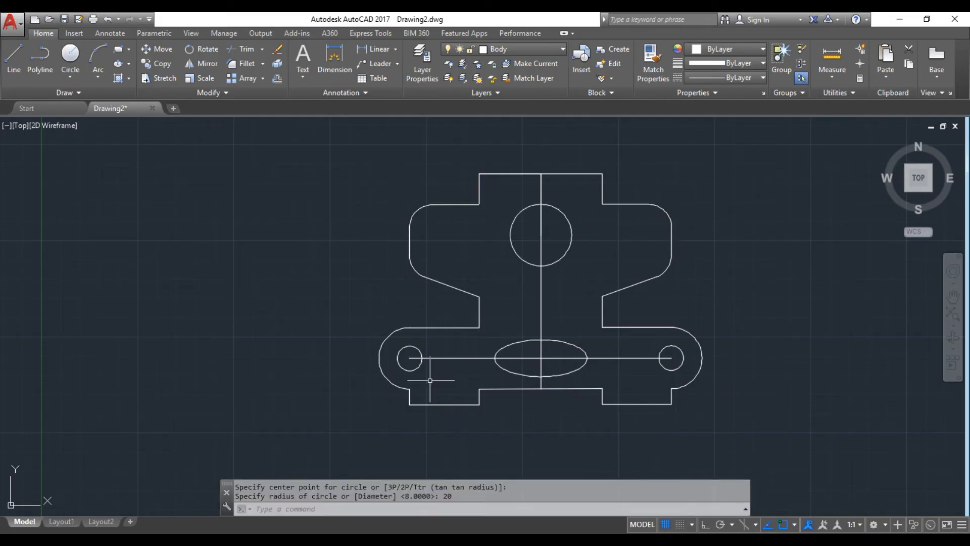
# Step: Check the reference figure in 2019july.pdf and draw a 30-unit line at 135° from the centre of the radius-20 circle
pyautogui.hotkey('alt', 'Tab')
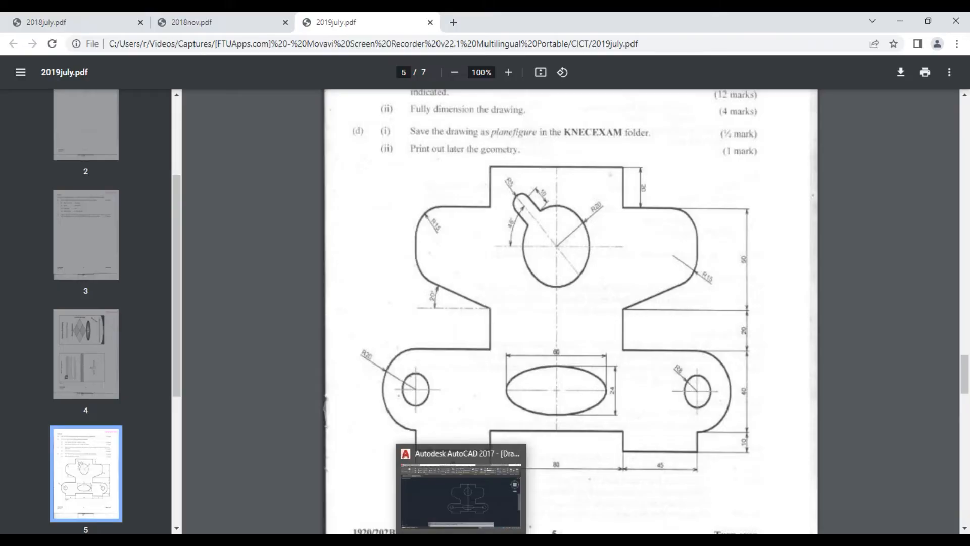
pyautogui.click(461, 539)
pyautogui.click(13, 58)
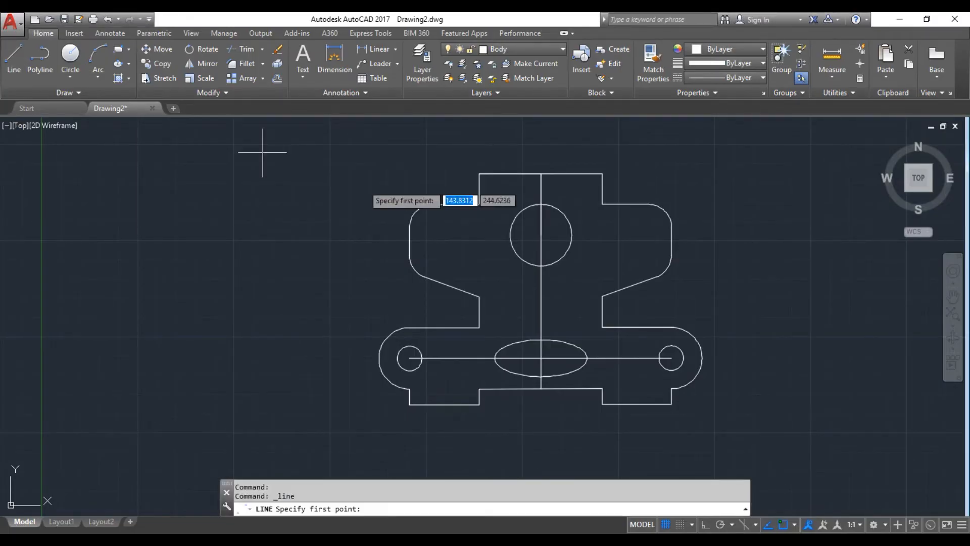
pyautogui.click(540, 235)
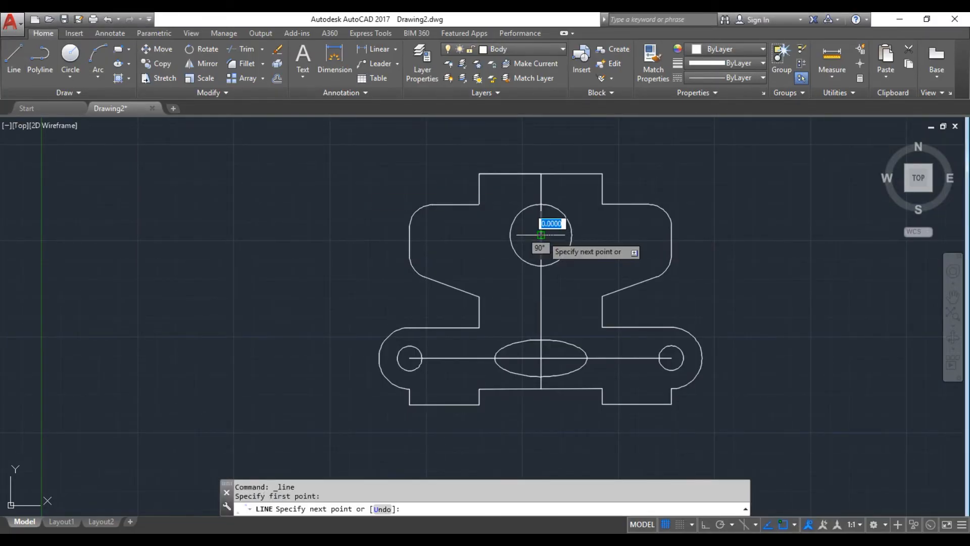
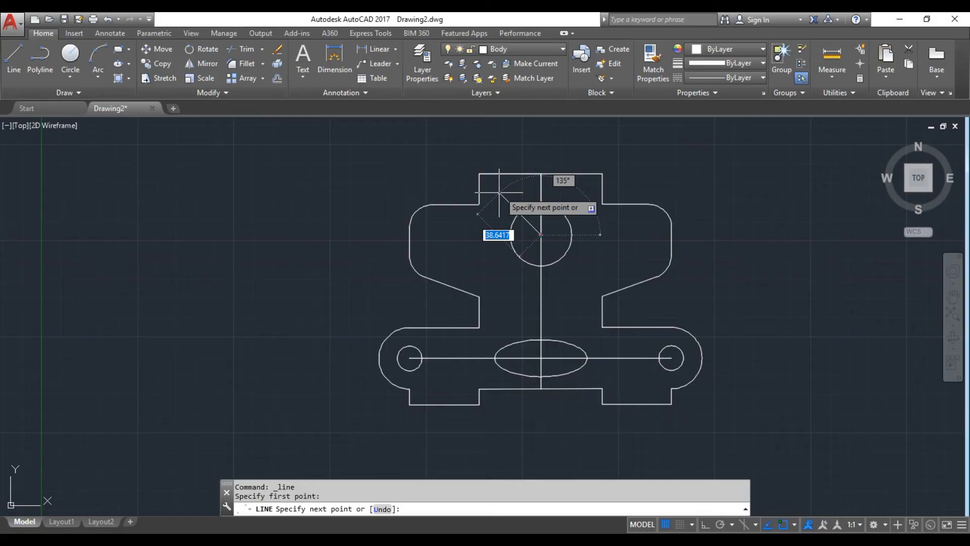
pyautogui.write('30')
pyautogui.press('Return')
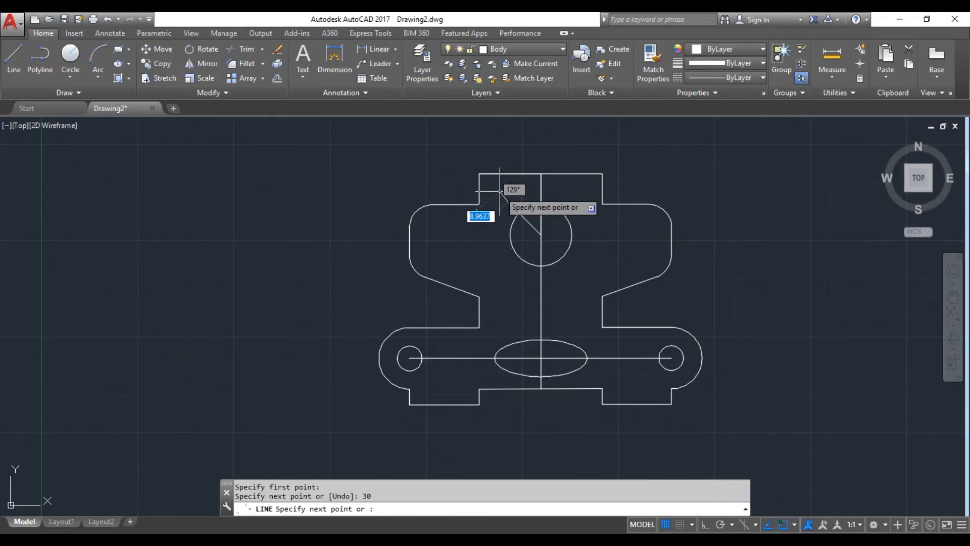
pyautogui.press('Escape')
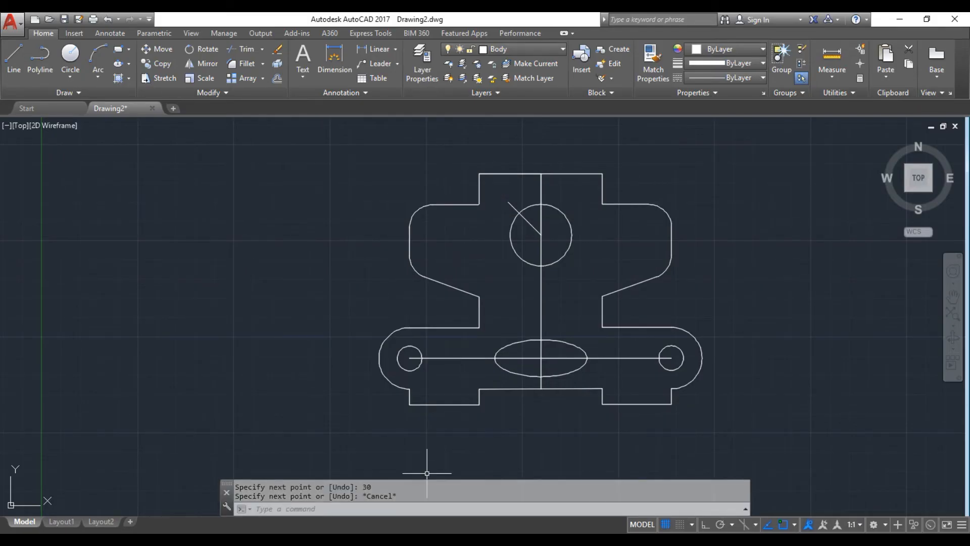
# Step: Draw two 5-unit lines perpendicular to the diagonal line from its outer end, one on each side
pyautogui.hotkey('alt', 'Tab')
pyautogui.click(12, 59)
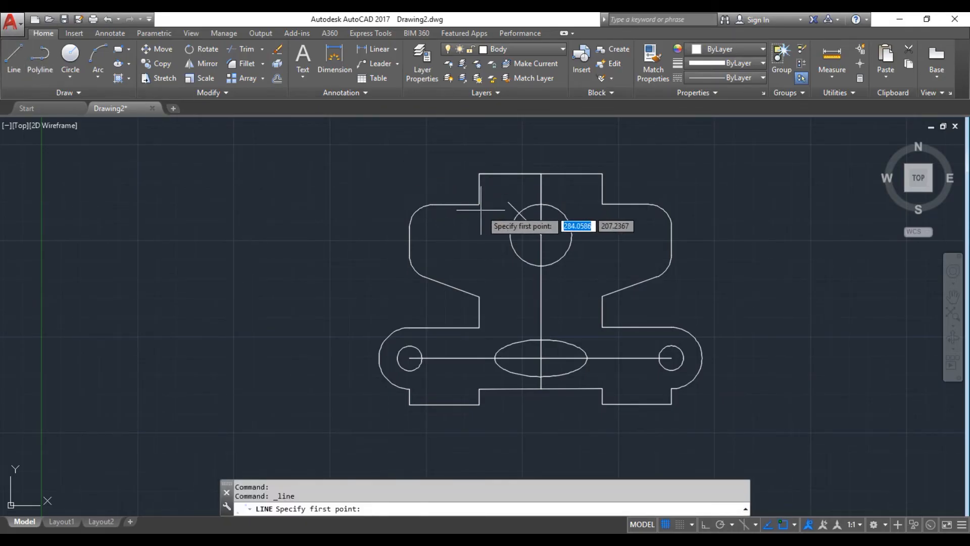
pyautogui.click(508, 203)
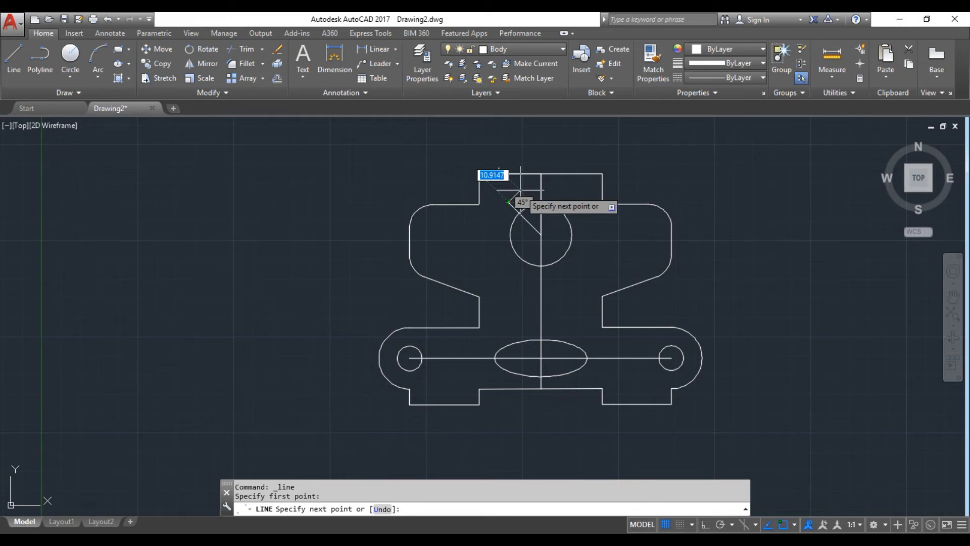
pyautogui.write('5')
pyautogui.press('Return')
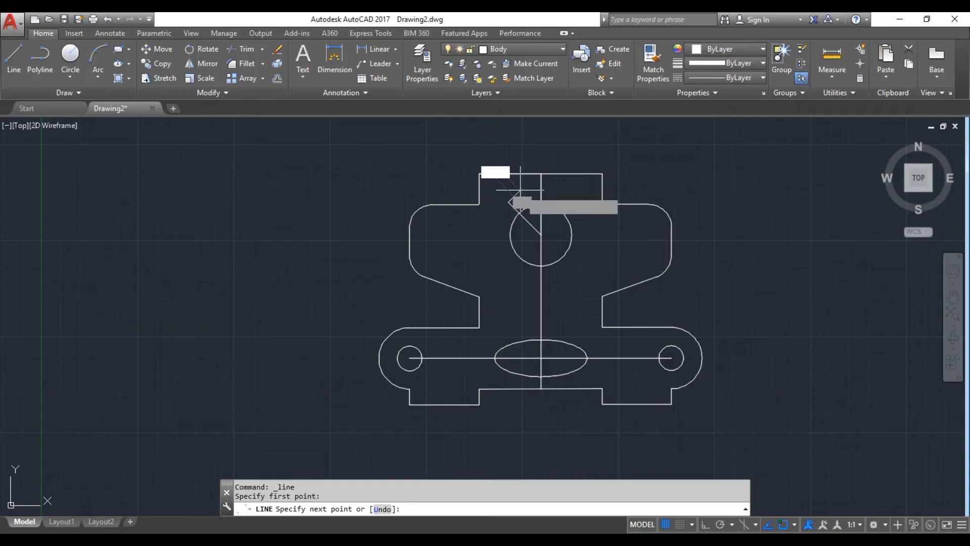
pyautogui.press('Escape')
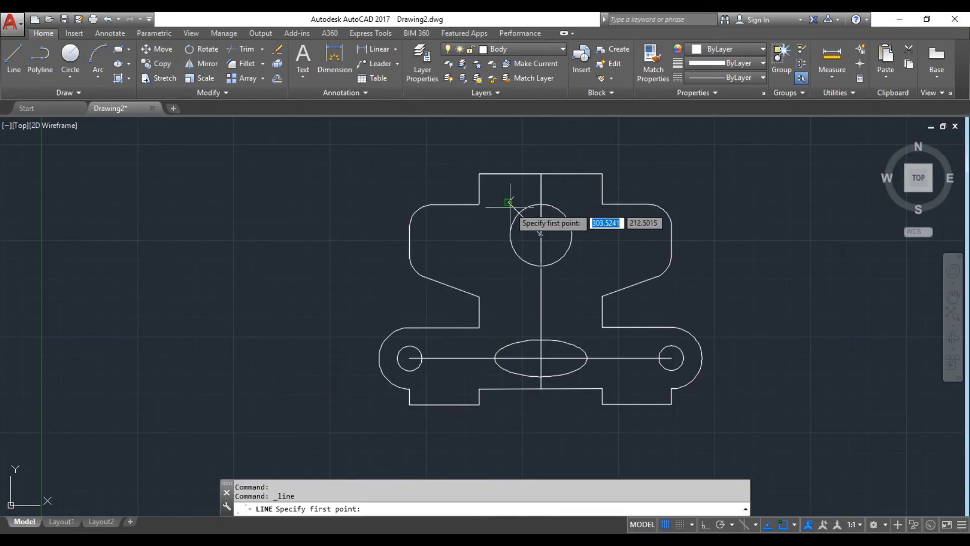
pyautogui.click(508, 201)
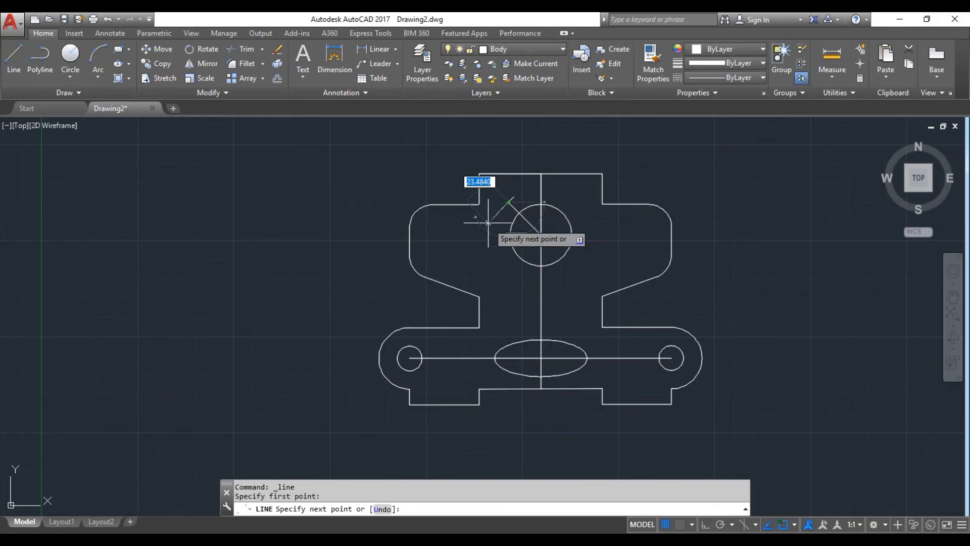
pyautogui.write('5')
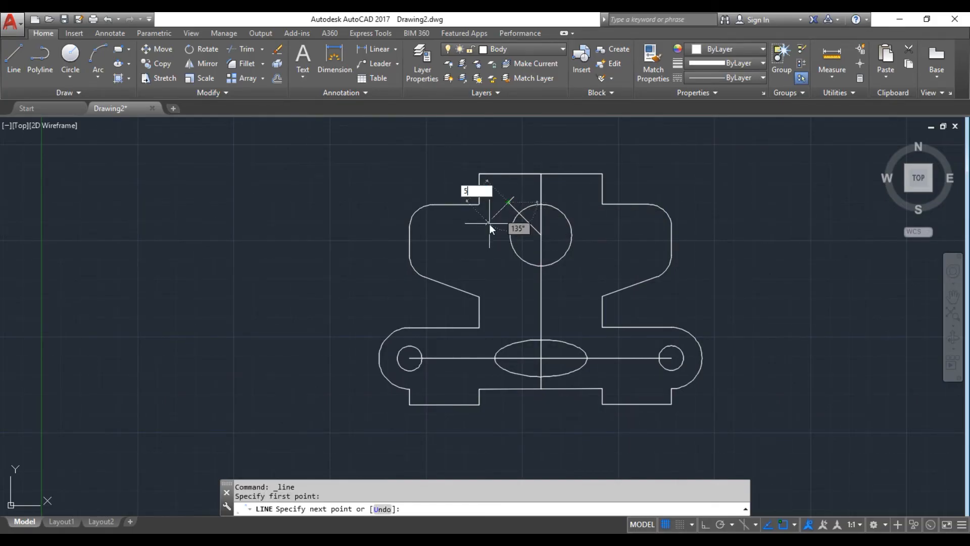
pyautogui.press('Return')
pyautogui.press('Escape')
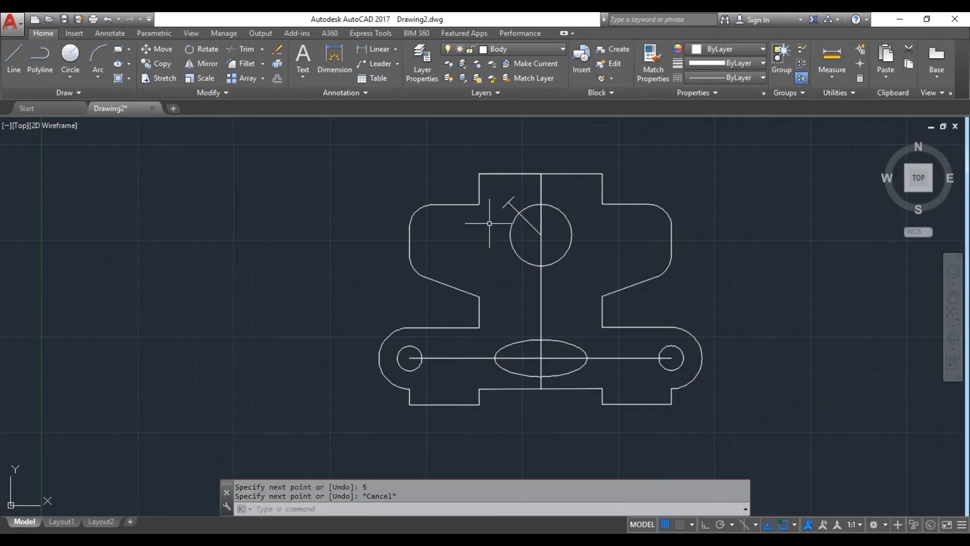
# Step: Draw the two slot sides from the ends of the short cross line diagonally through the circle, the upper one about 66 units long
pyautogui.click(11, 58)
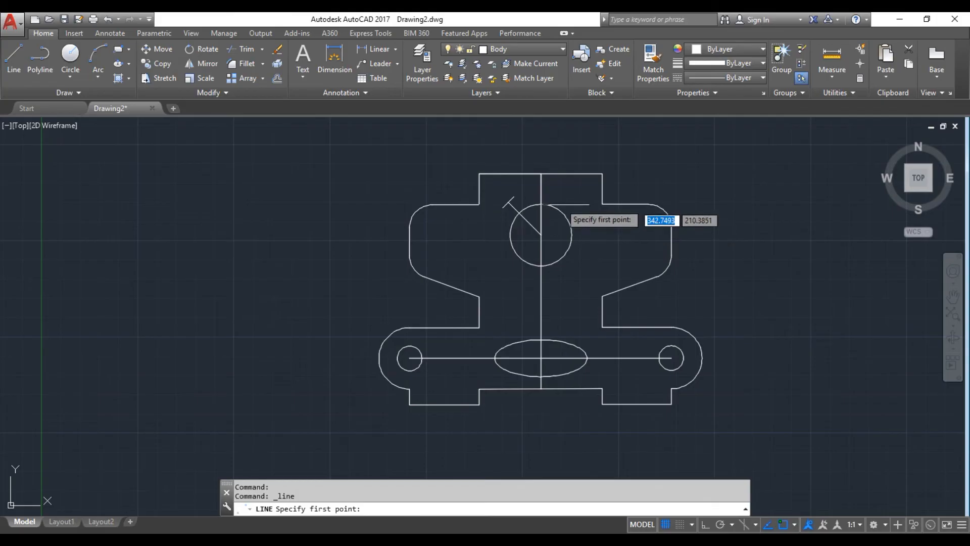
pyautogui.click(514, 196)
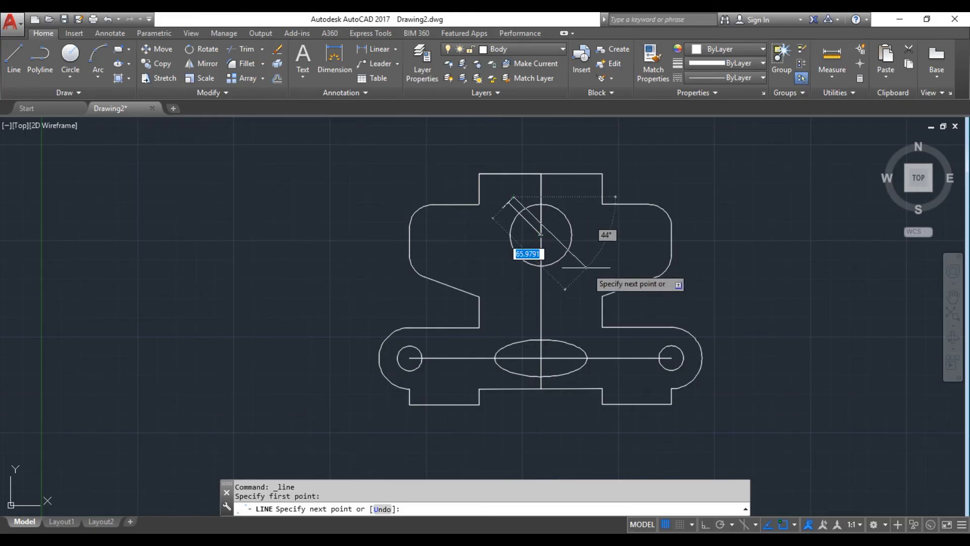
pyautogui.click(586, 268)
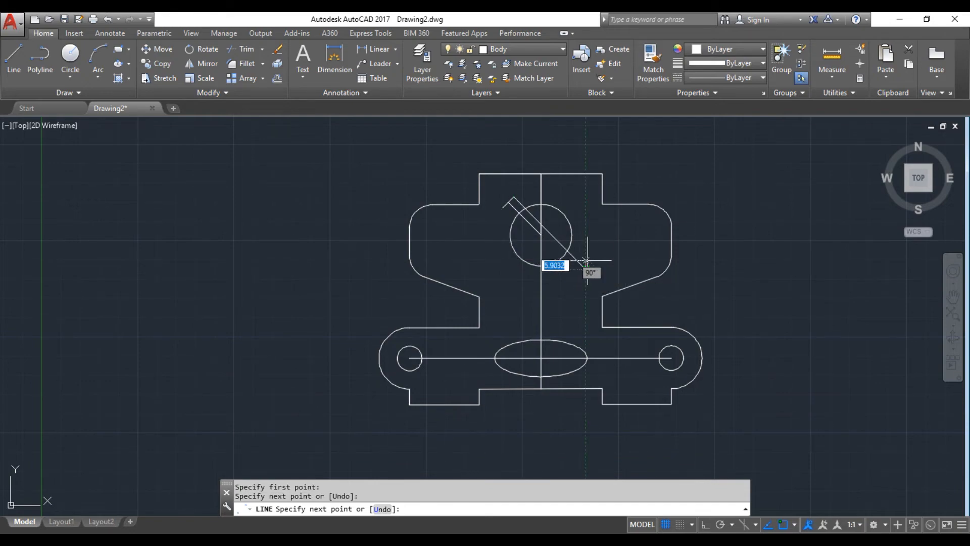
pyautogui.press('Escape')
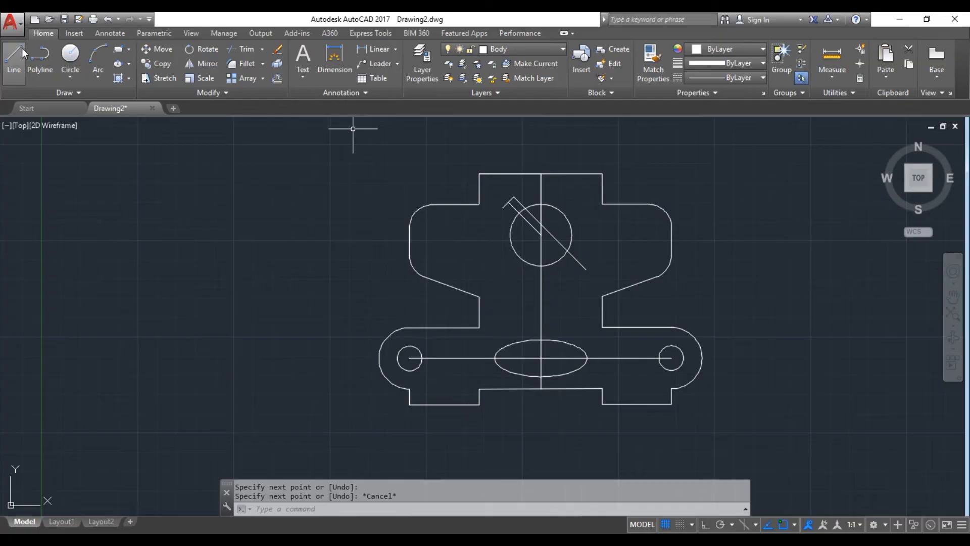
pyautogui.click(23, 48)
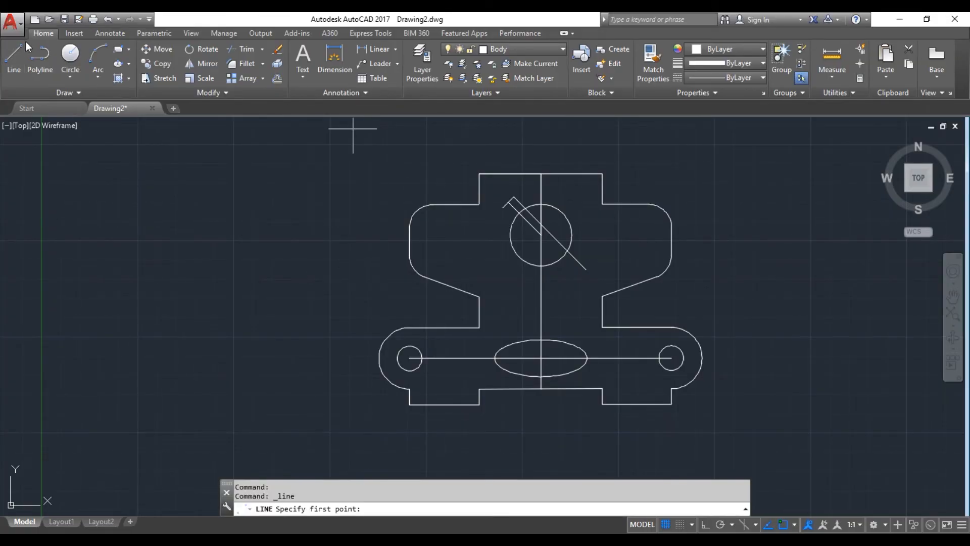
pyautogui.click(502, 209)
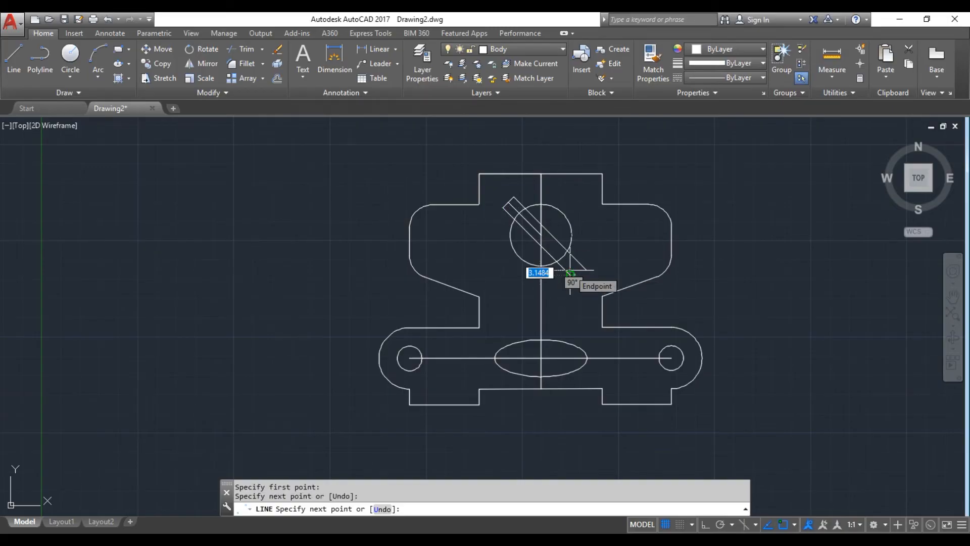
pyautogui.click(570, 271)
pyautogui.press('Escape')
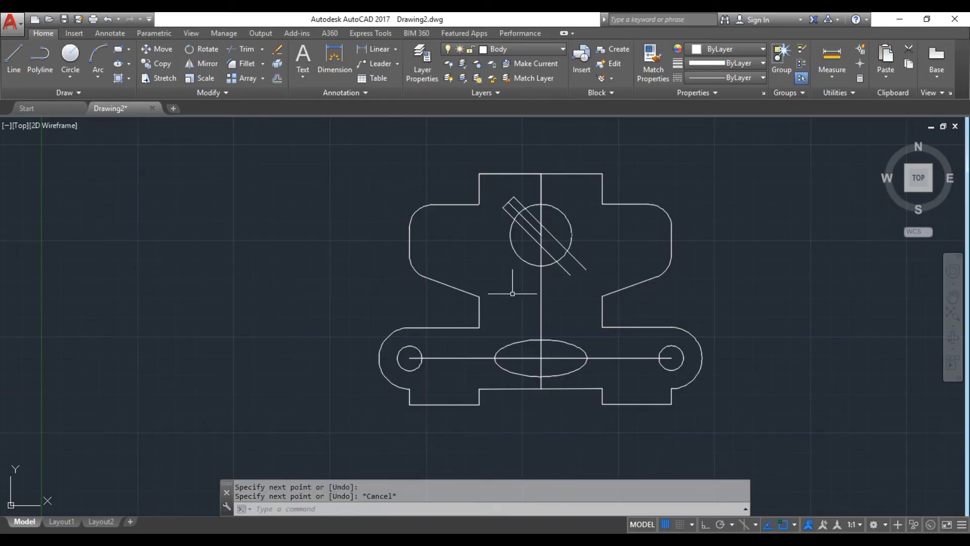
# Step: Check the slot in the reference figure and draw a radius-5 circle centred on the outer end of the diagonal line
pyautogui.hotkey('alt', 'Tab')
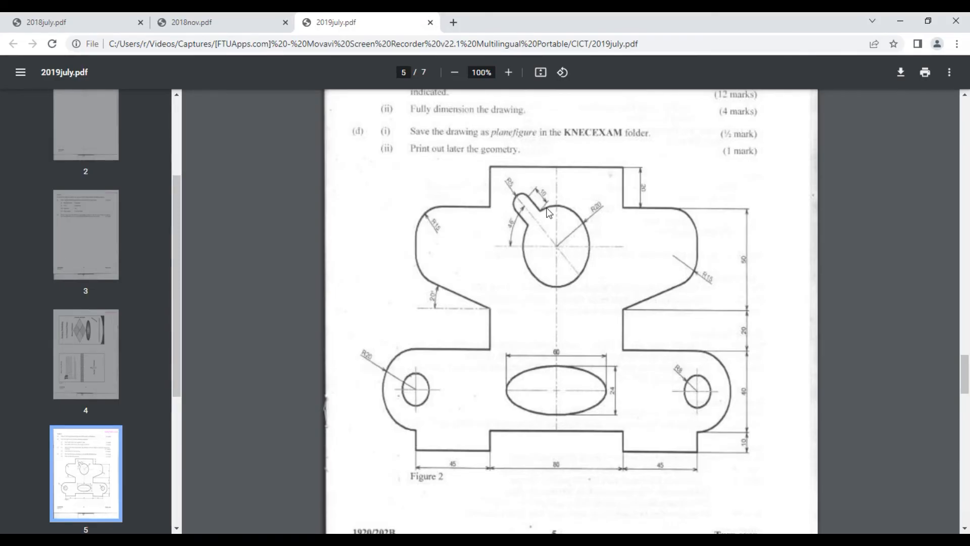
pyautogui.hotkey('alt', 'Tab')
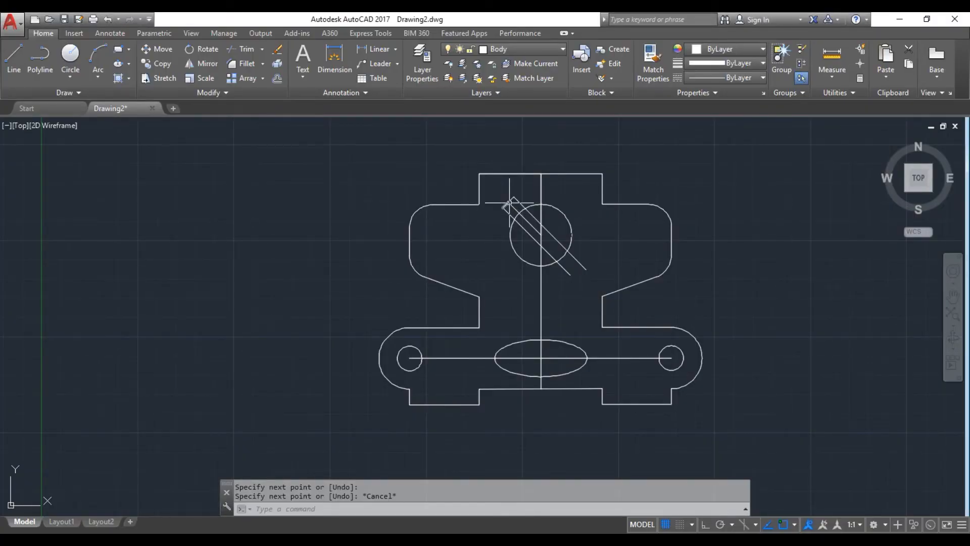
pyautogui.click(69, 74)
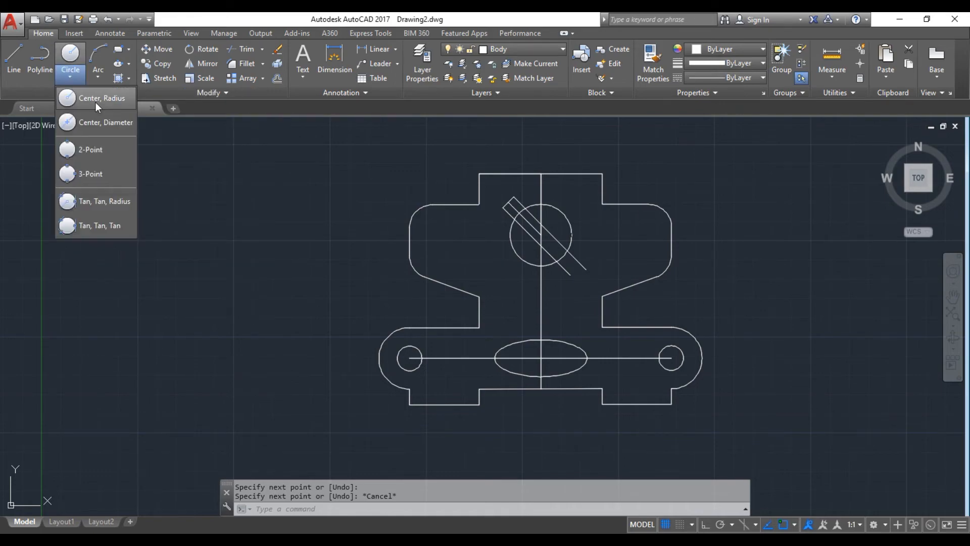
pyautogui.click(96, 102)
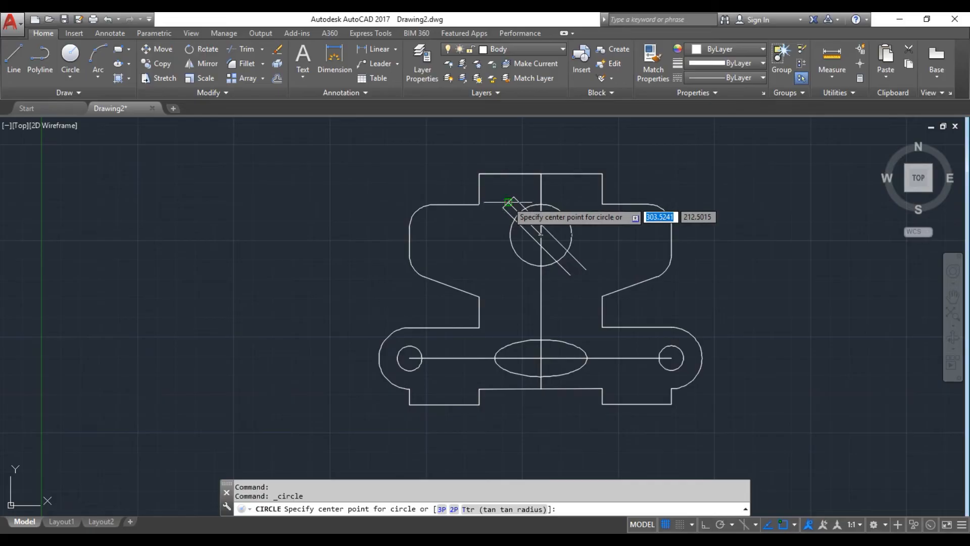
pyautogui.click(509, 203)
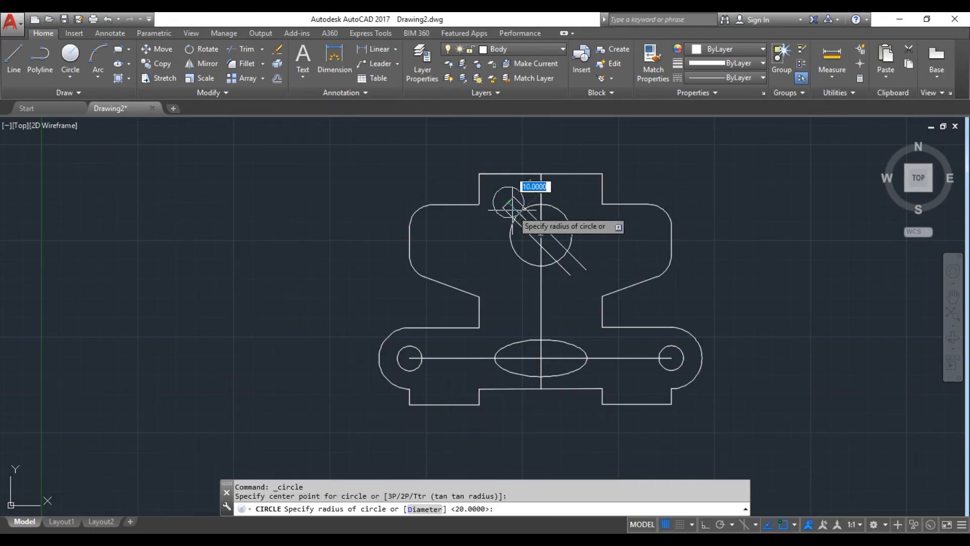
pyautogui.write('5')
pyautogui.press('Return')
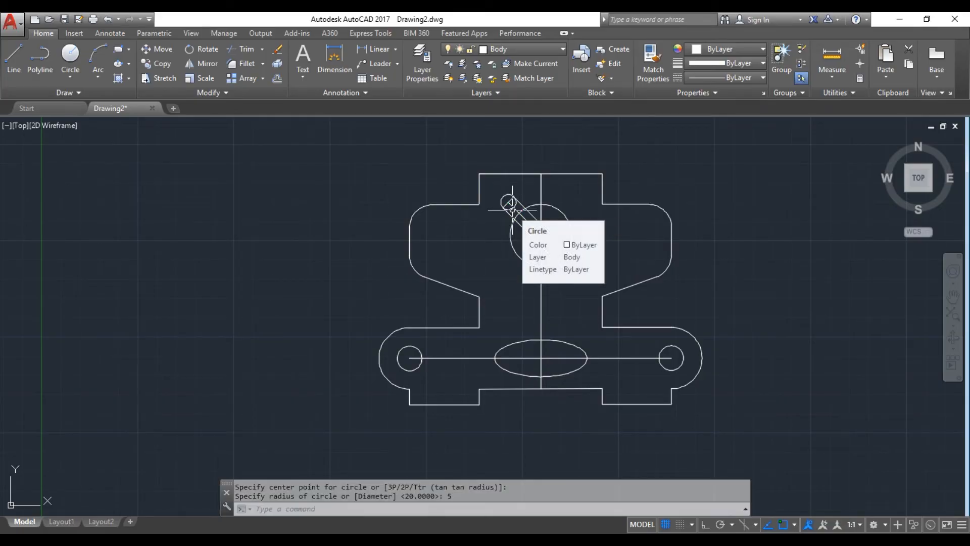
# Step: Trim the small circle's inner half, the diagonal inside the slot and the slot side lines inside the large circle
pyautogui.moveTo(592, 223)
pyautogui.mouseDown()
pyautogui.moveTo(471, 190)
pyautogui.moveTo(508, 272)
pyautogui.moveTo(624, 265)
pyautogui.mouseUp()
pyautogui.click(241, 48)
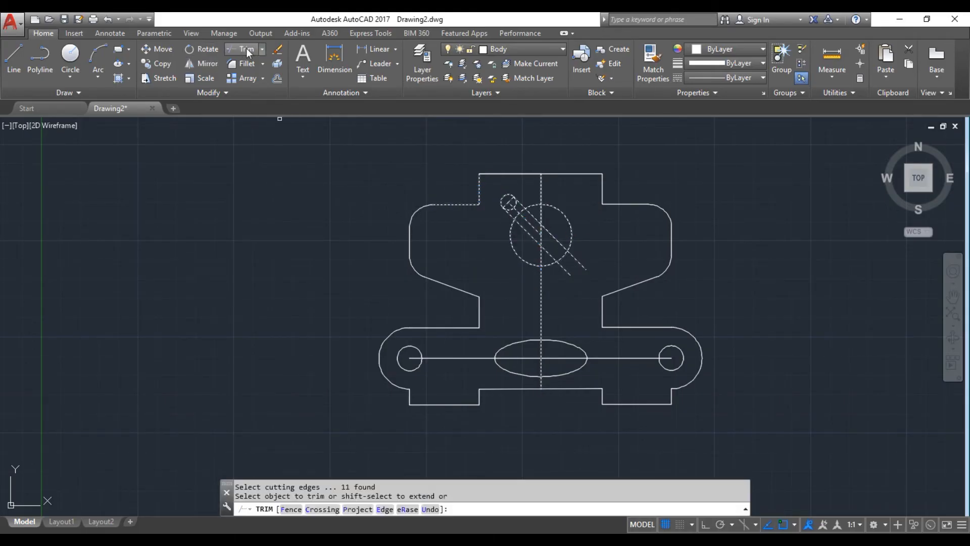
pyautogui.scroll(4, 513, 203)
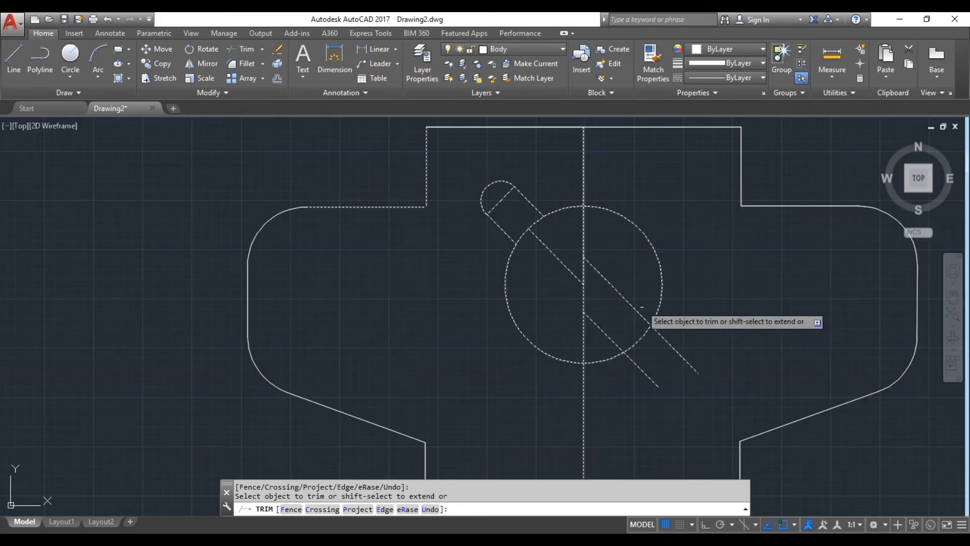
pyautogui.click(507, 195)
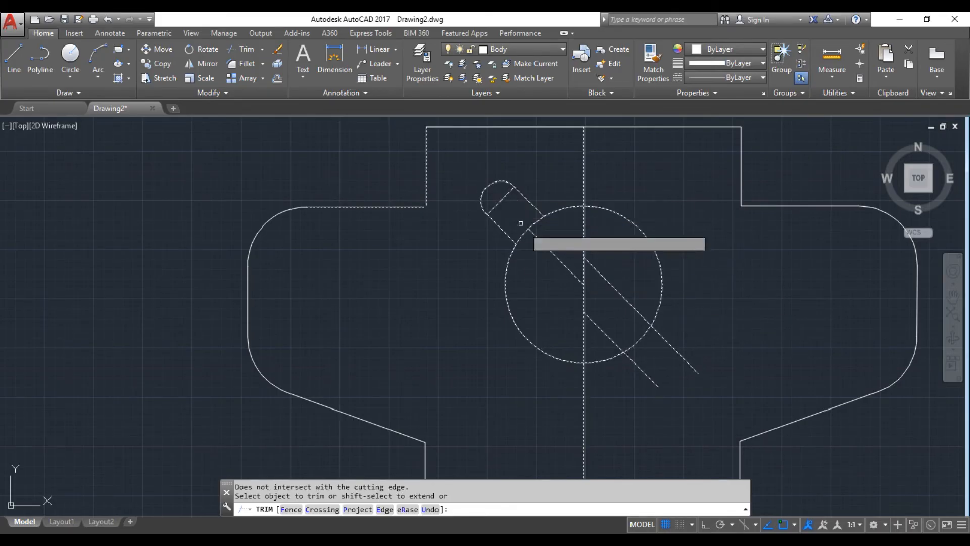
pyautogui.click(628, 302)
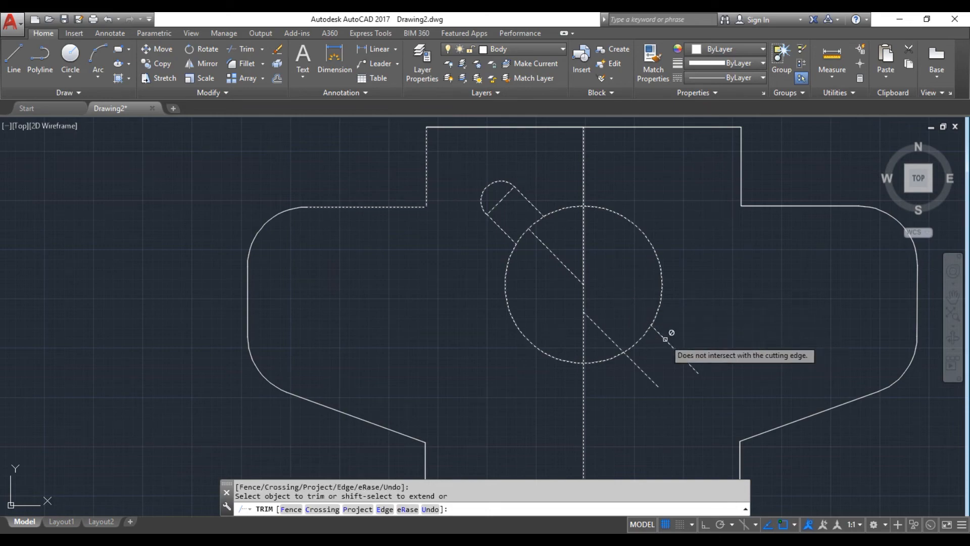
pyautogui.click(615, 342)
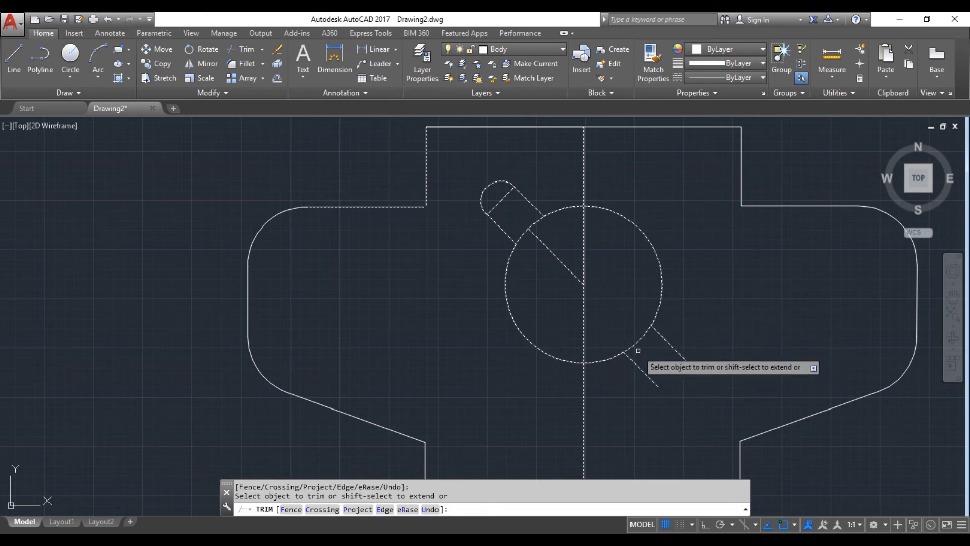
pyautogui.press('Escape')
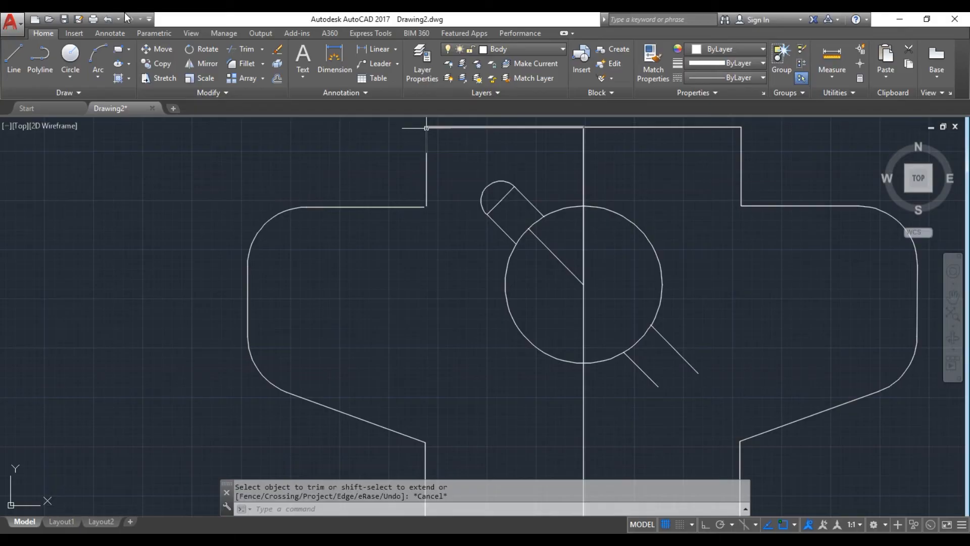
# Step: Erase the short cross line in the slot, the diagonal inside the circle and the two leftover slot lines beyond the circle's lower-right side
pyautogui.click(277, 49)
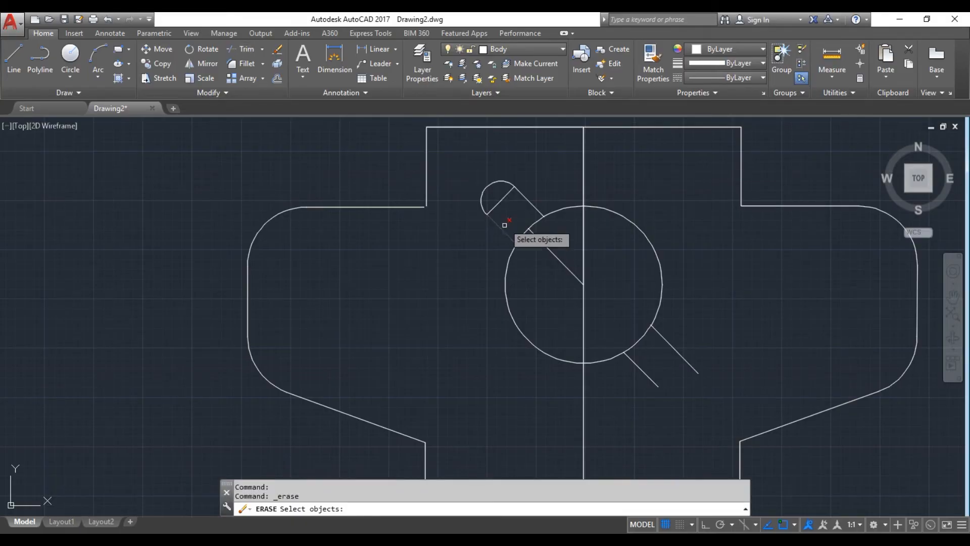
pyautogui.click(501, 199)
pyautogui.click(531, 232)
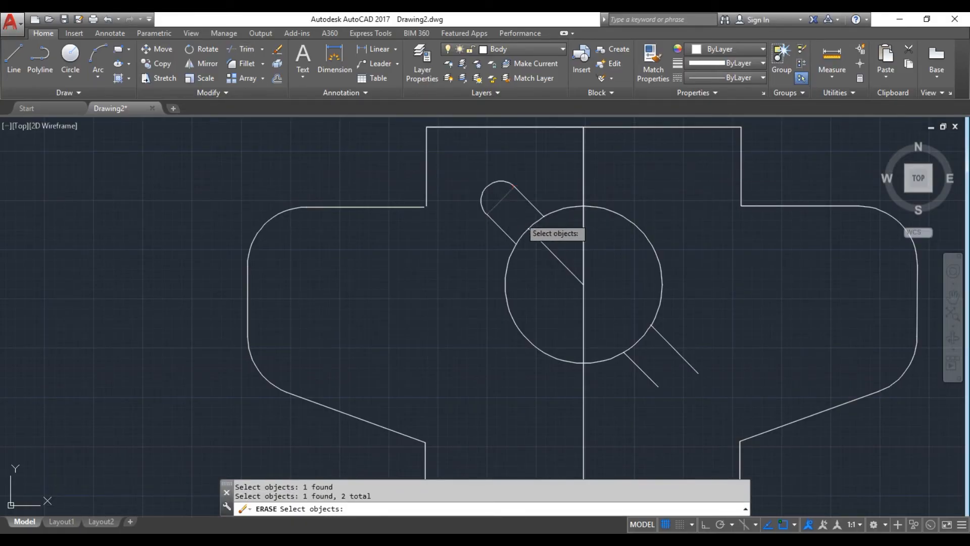
pyautogui.click(688, 363)
pyautogui.click(684, 360)
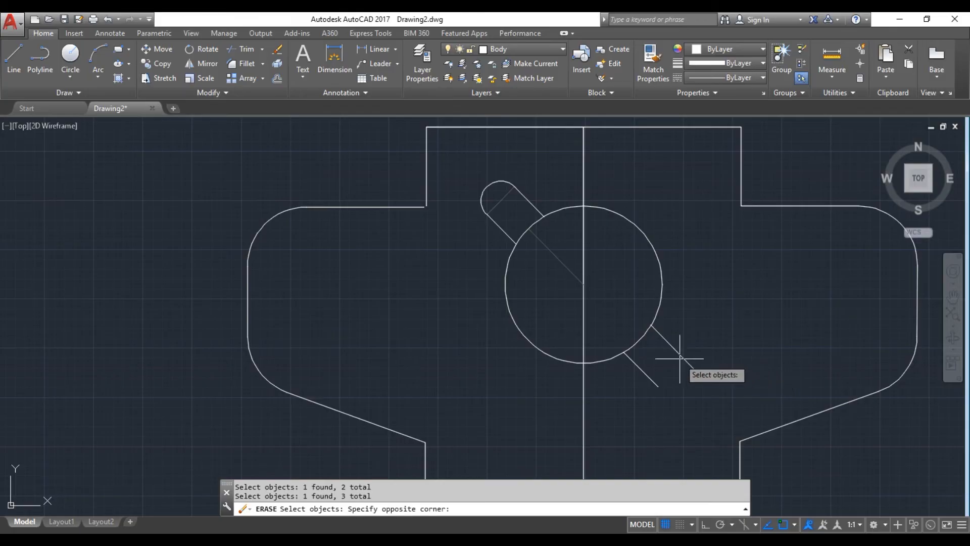
pyautogui.click(674, 360)
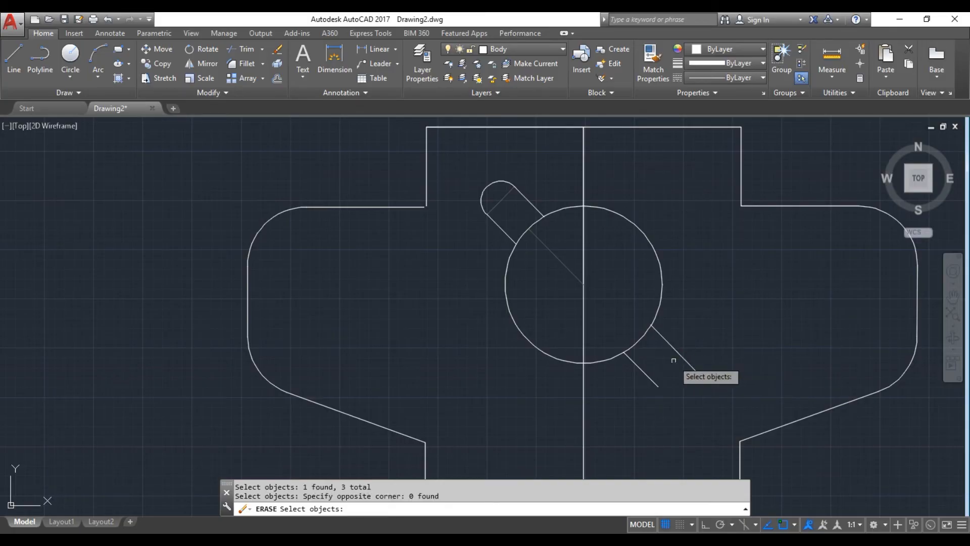
pyautogui.click(651, 377)
pyautogui.click(674, 347)
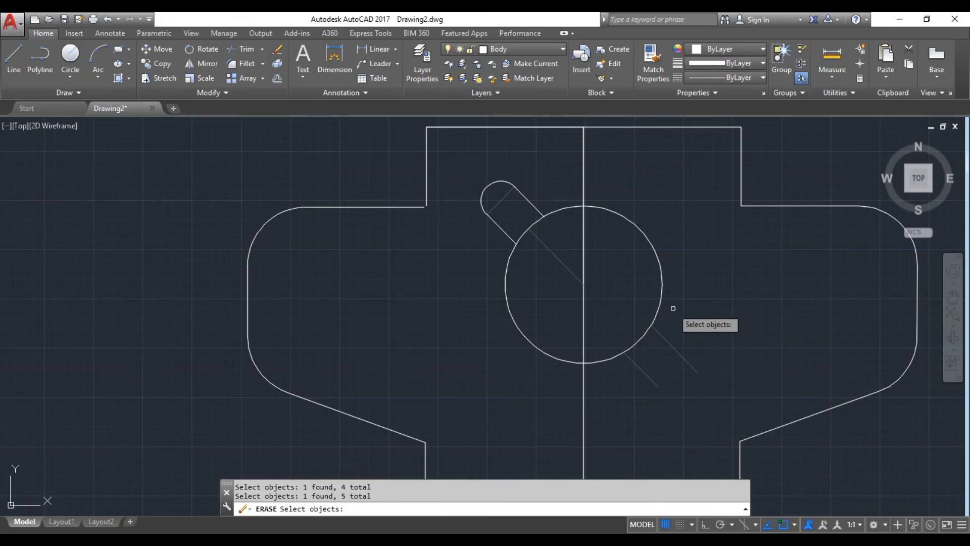
# Step: Trim the arc of the large circle between the two slot sides so the slot opens into the circle
pyautogui.moveTo(684, 217)
pyautogui.mouseDown()
pyautogui.moveTo(607, 183)
pyautogui.moveTo(485, 253)
pyautogui.mouseUp()
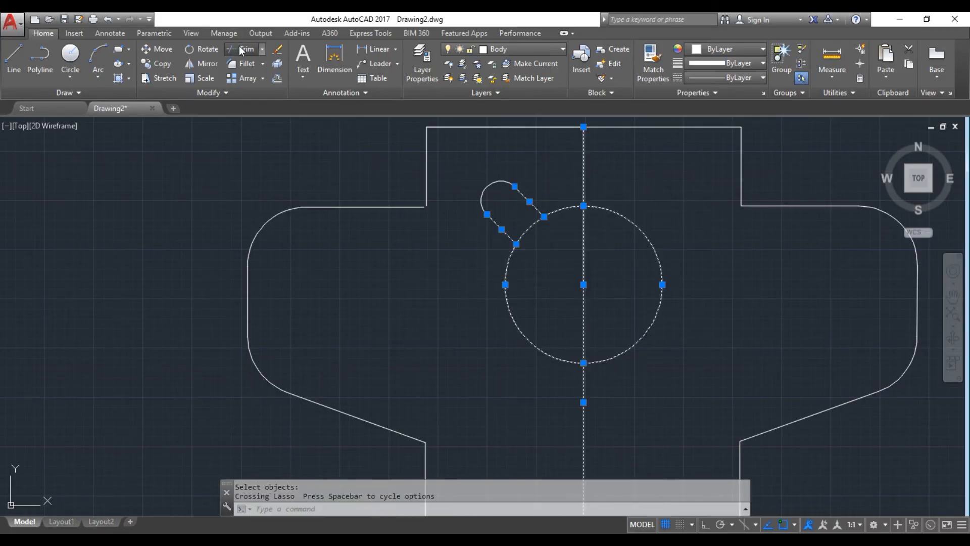
pyautogui.press('Return')
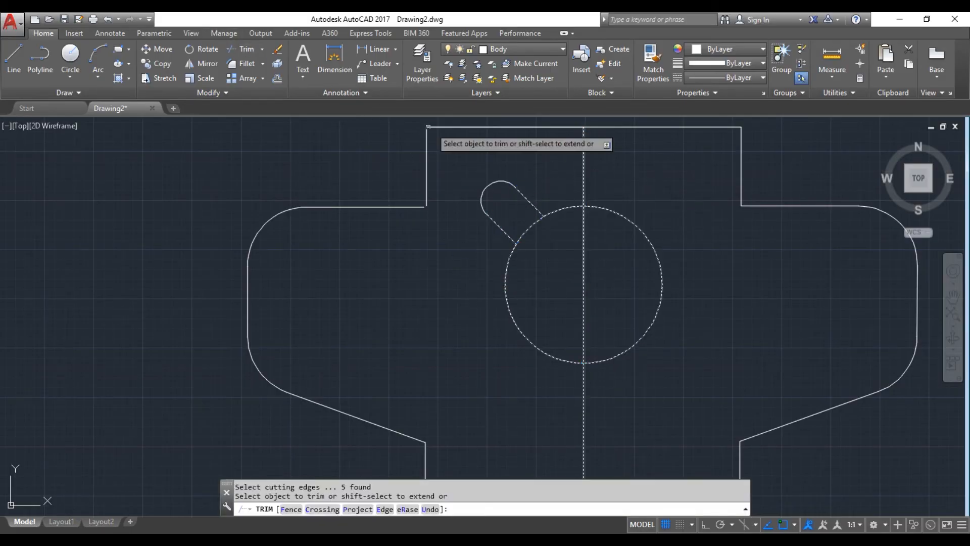
pyautogui.click(527, 231)
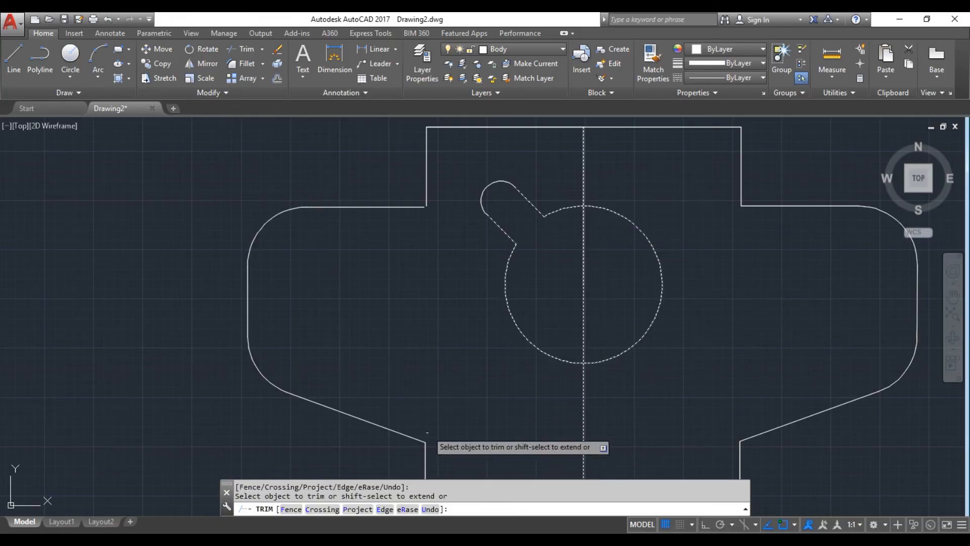
pyautogui.press('Escape')
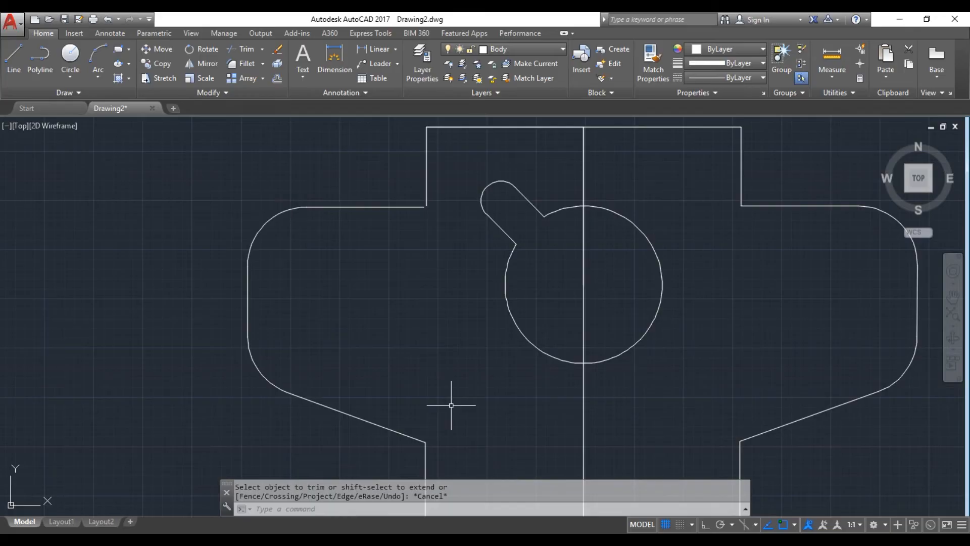
# Step: Review the whole plane figure against the 2019july.pdf exam paper and read its Task 2 layer and dimensioning instructions
pyautogui.scroll(-4, 451, 405)
pyautogui.scroll(2, 538, 445)
pyautogui.scroll(-4, 537, 444)
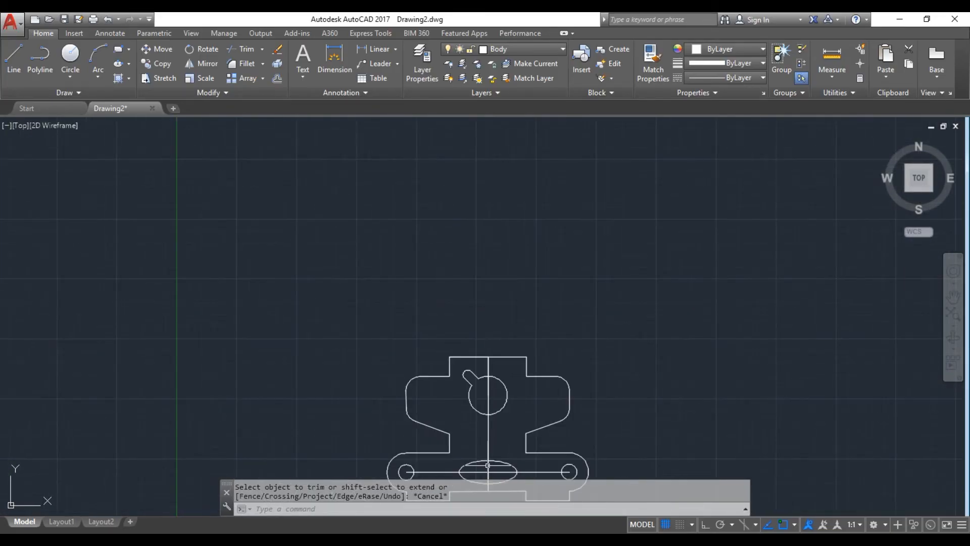
pyautogui.scroll(1, 488, 465)
pyautogui.scroll(-1, 489, 447)
pyautogui.scroll(-1, 489, 448)
pyautogui.scroll(2, 484, 455)
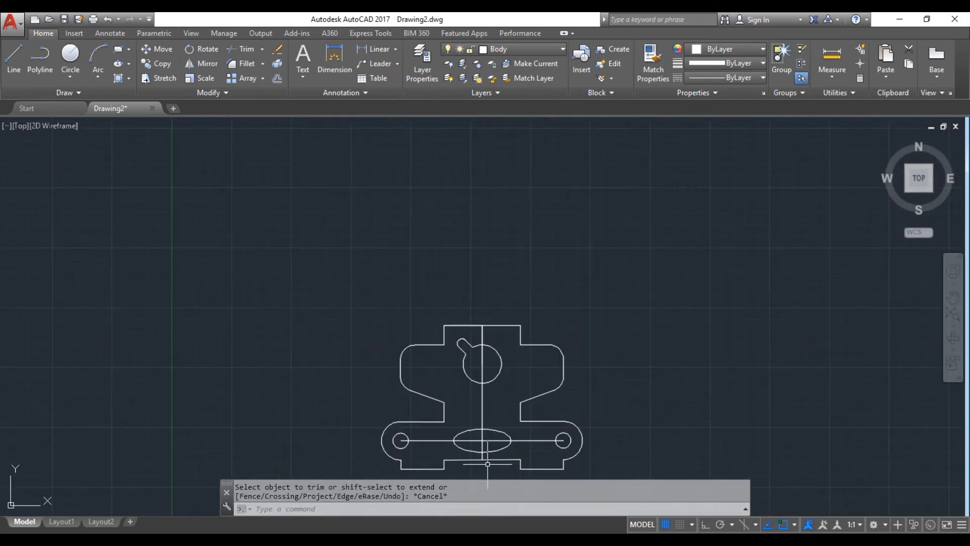
pyautogui.scroll(2, 483, 459)
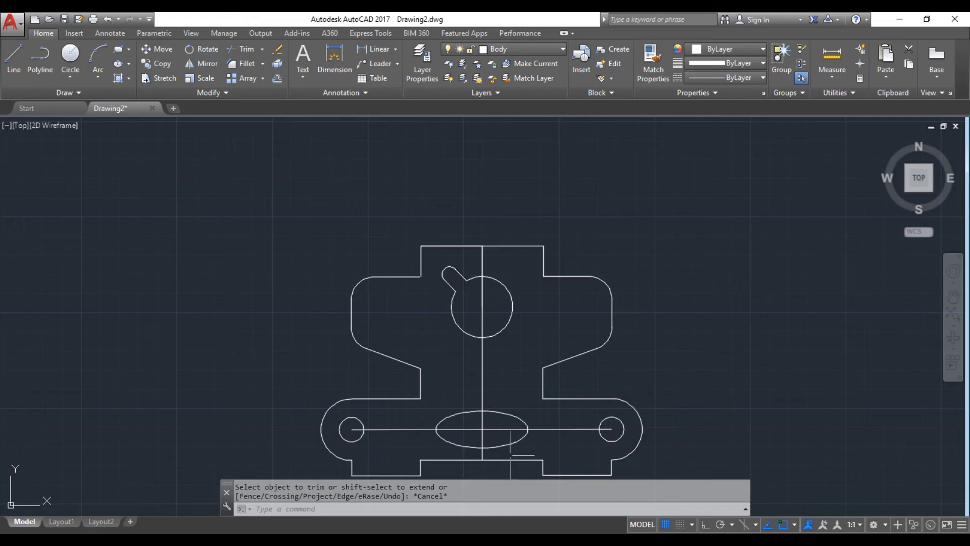
pyautogui.press('Escape')
pyautogui.press('Escape')
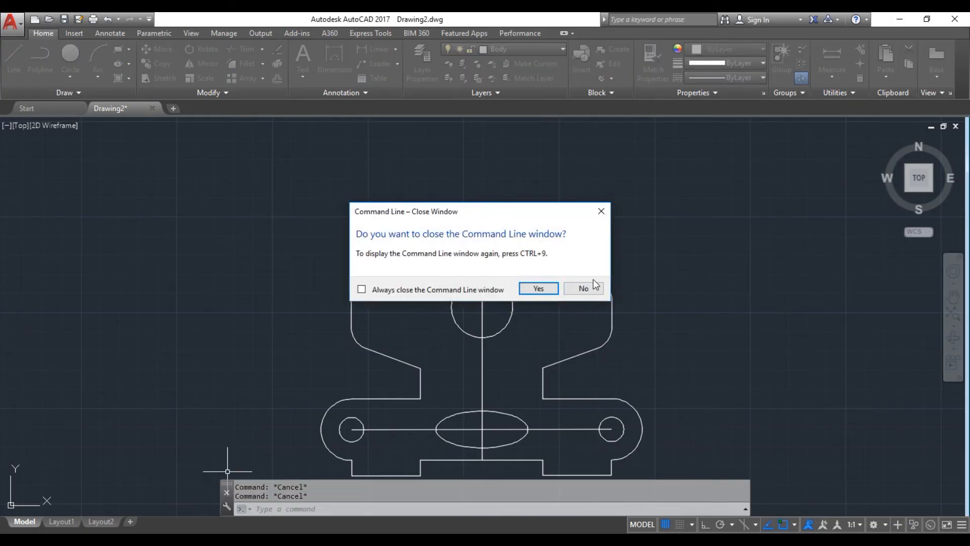
pyautogui.click(582, 288)
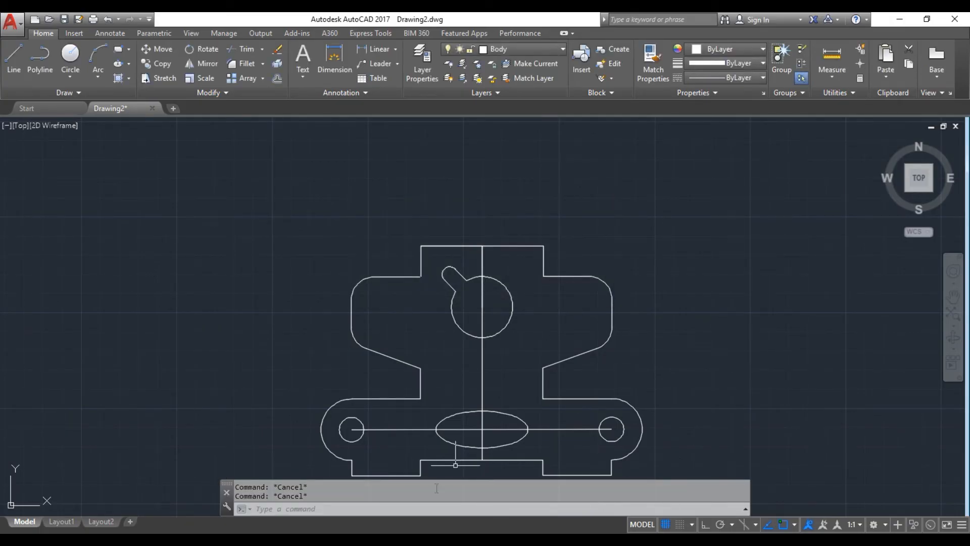
pyautogui.hotkey('alt', 'Tab')
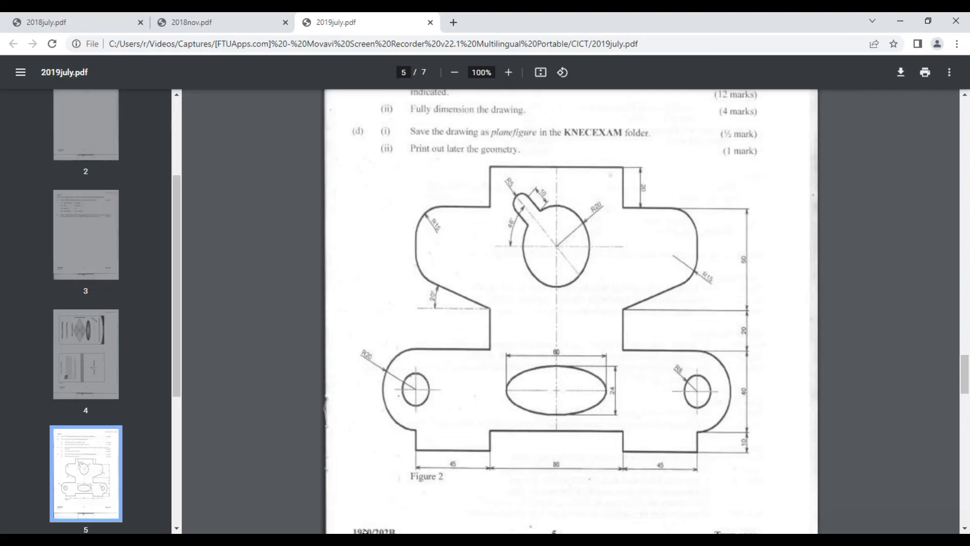
pyautogui.scroll(3, 451, 384)
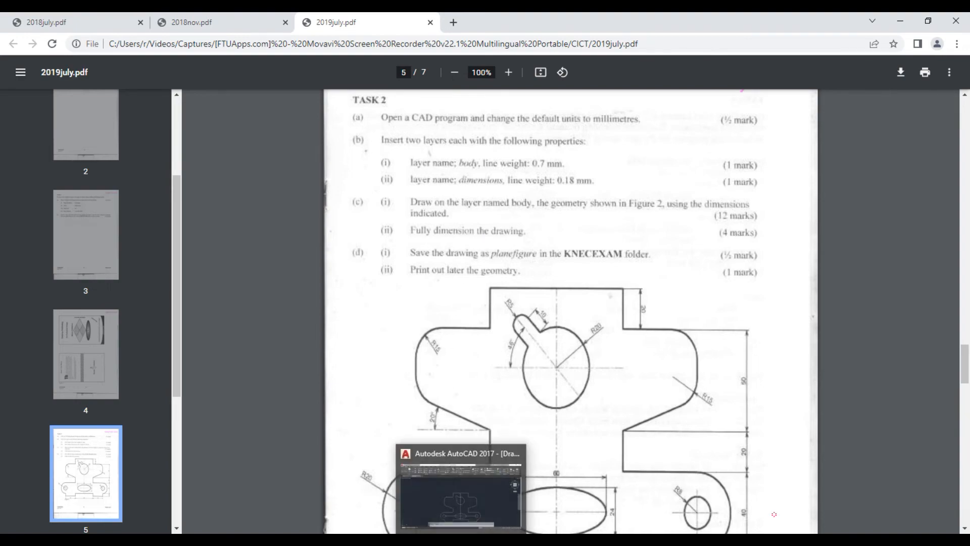
pyautogui.click(461, 541)
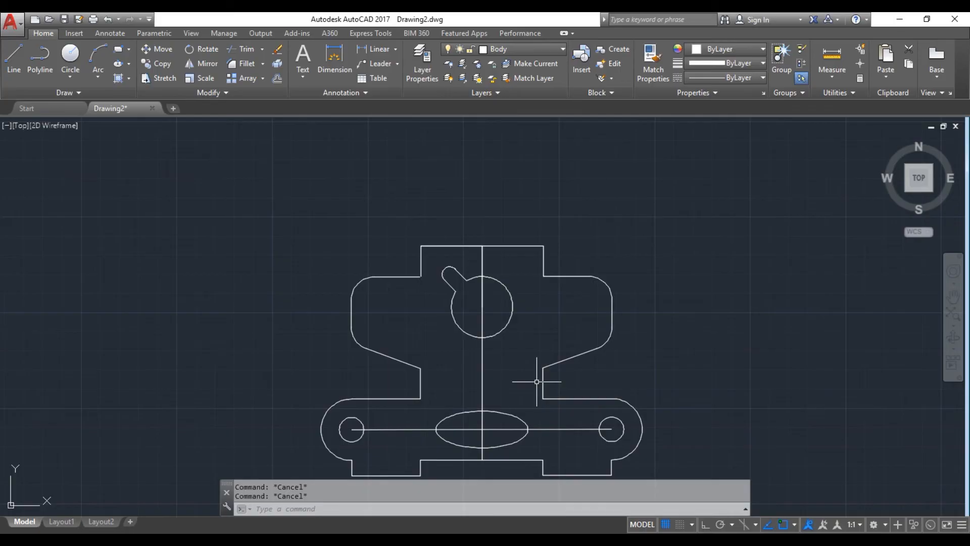
pyautogui.scroll(-2, 536, 381)
pyautogui.scroll(2, 522, 411)
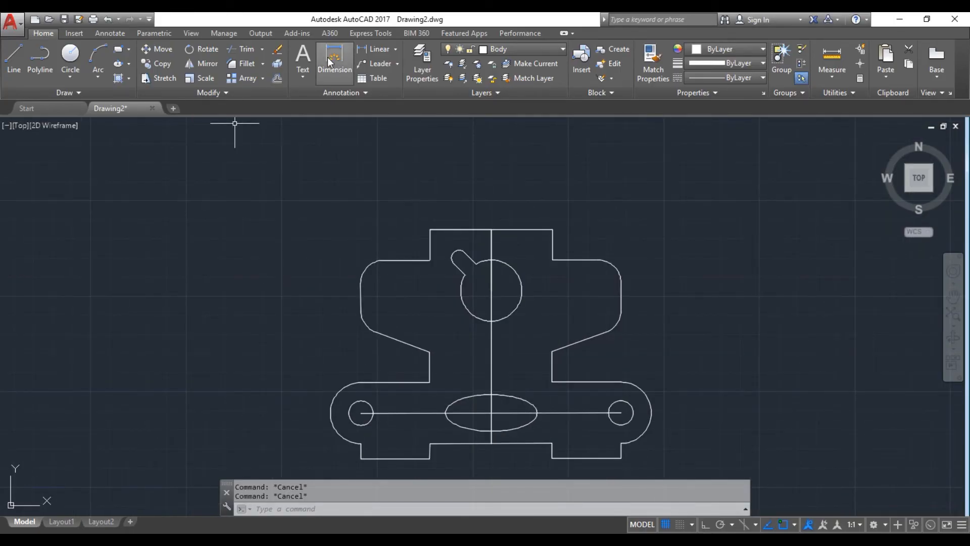
# Step: Make the Dimension layer current and check the dimensions shown in Figure 2 of the exam paper
pyautogui.click(428, 75)
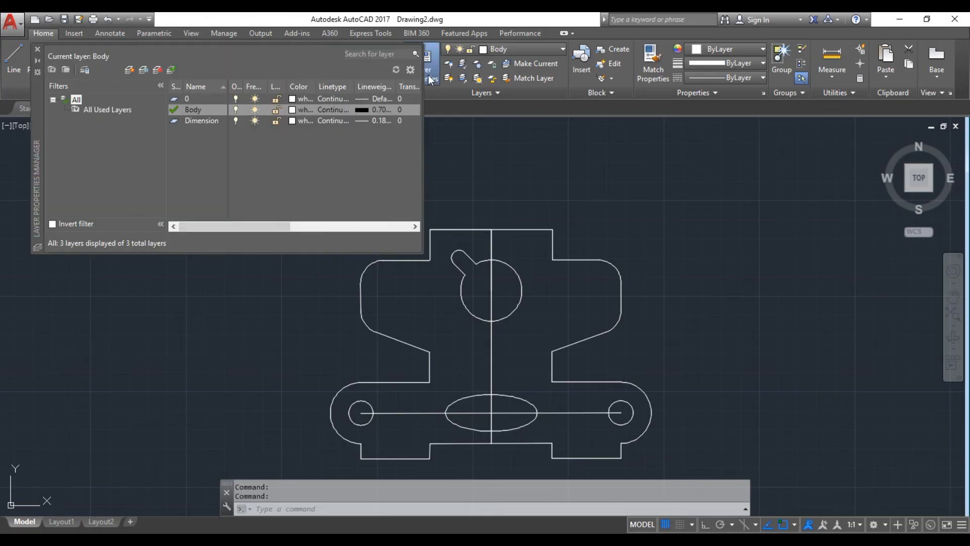
pyautogui.doubleClick(176, 121)
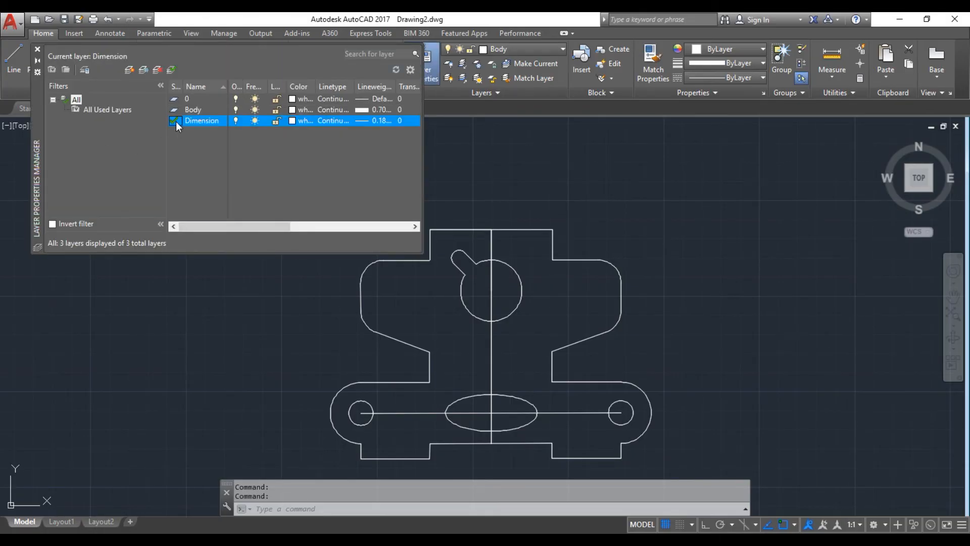
pyautogui.click(37, 50)
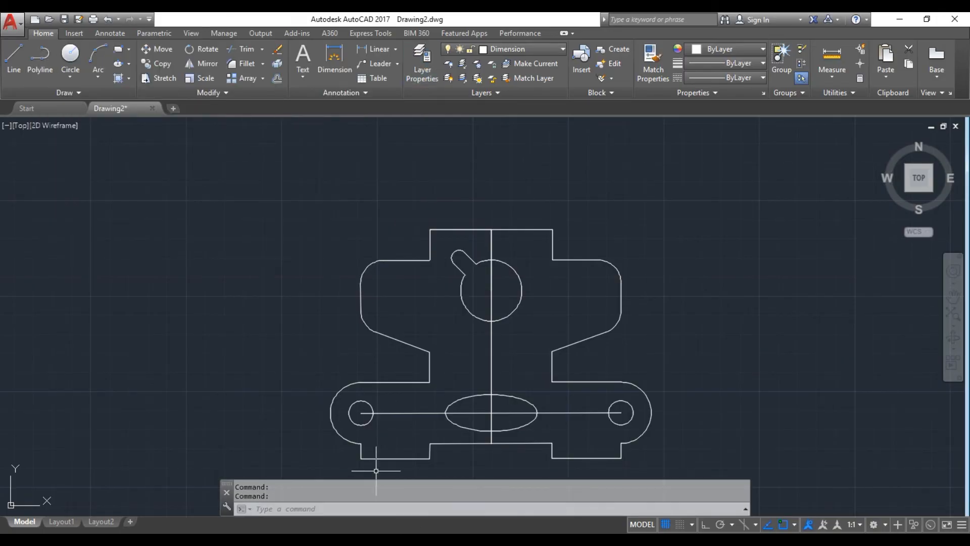
pyautogui.hotkey('alt', 'Tab')
pyautogui.moveTo(959, 354); pyautogui.dragTo(962, 399)
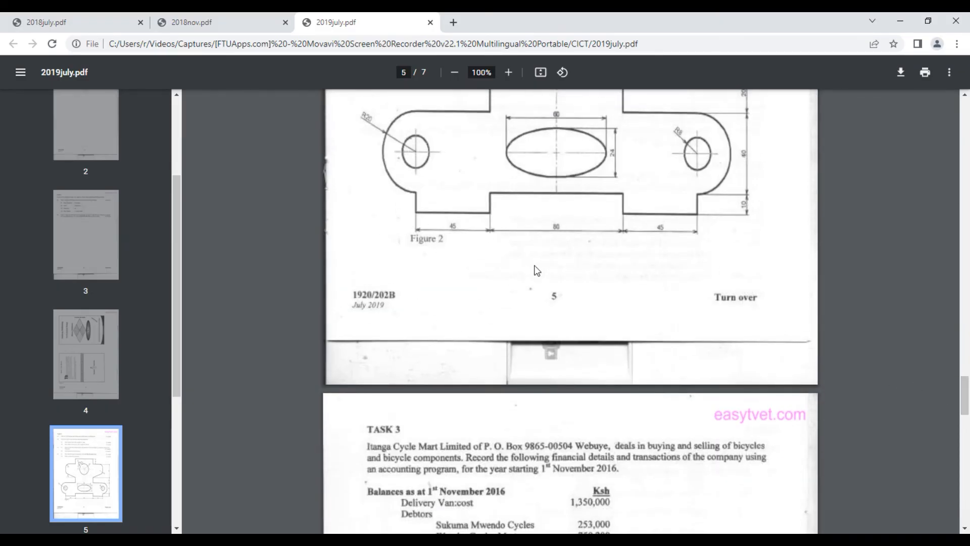
pyautogui.scroll(3, 850, 361)
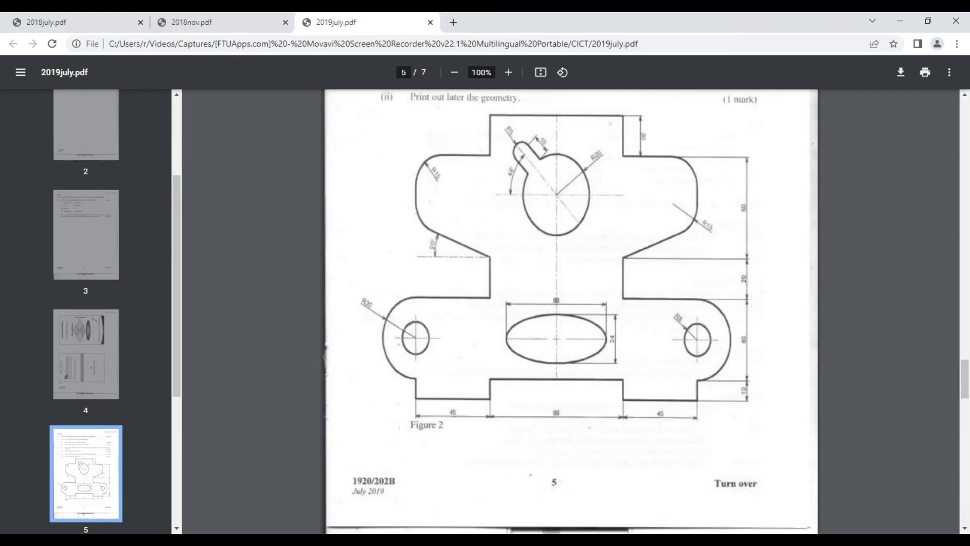
pyautogui.hotkey('alt', 'Tab')
# Step: Dimension the bottom edge of the lower-left tab and the width of the recess between the tabs, with aligned dimension lines below the figure
pyautogui.scroll(-4, 607, 374)
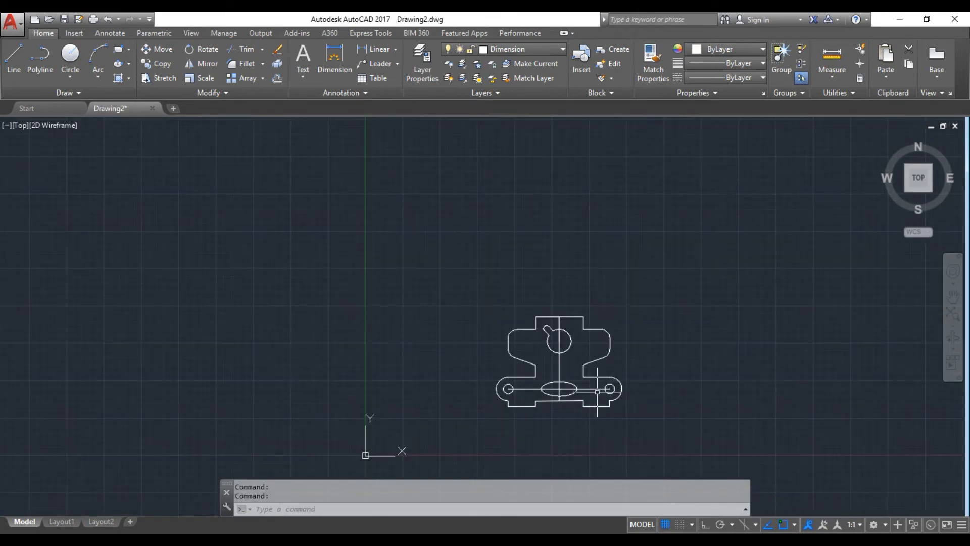
pyautogui.click(347, 63)
pyautogui.scroll(5, 506, 427)
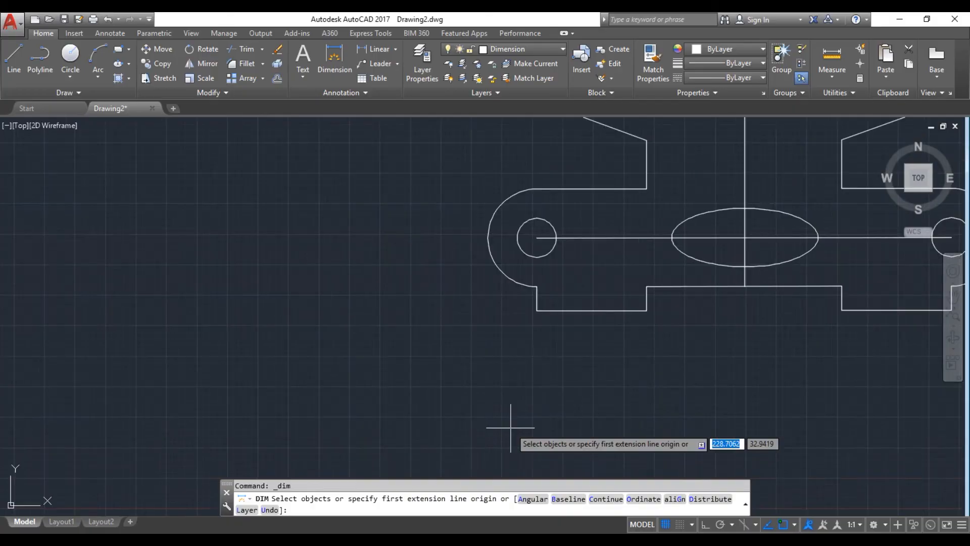
pyautogui.press('Return')
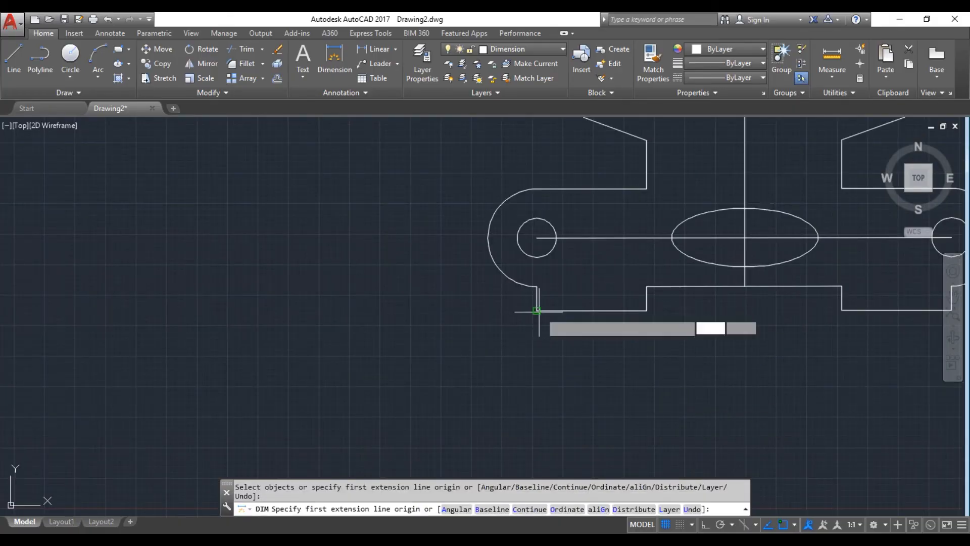
pyautogui.click(537, 311)
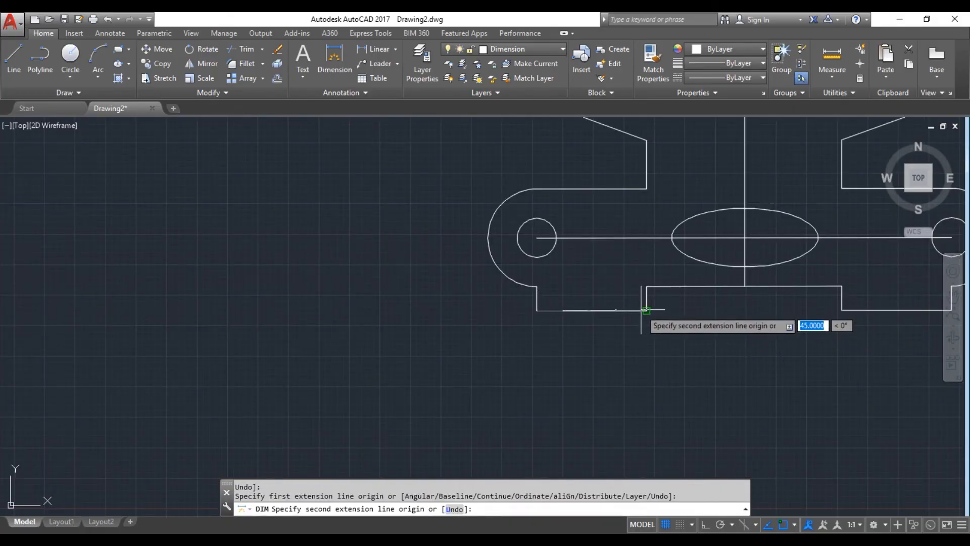
pyautogui.click(647, 310)
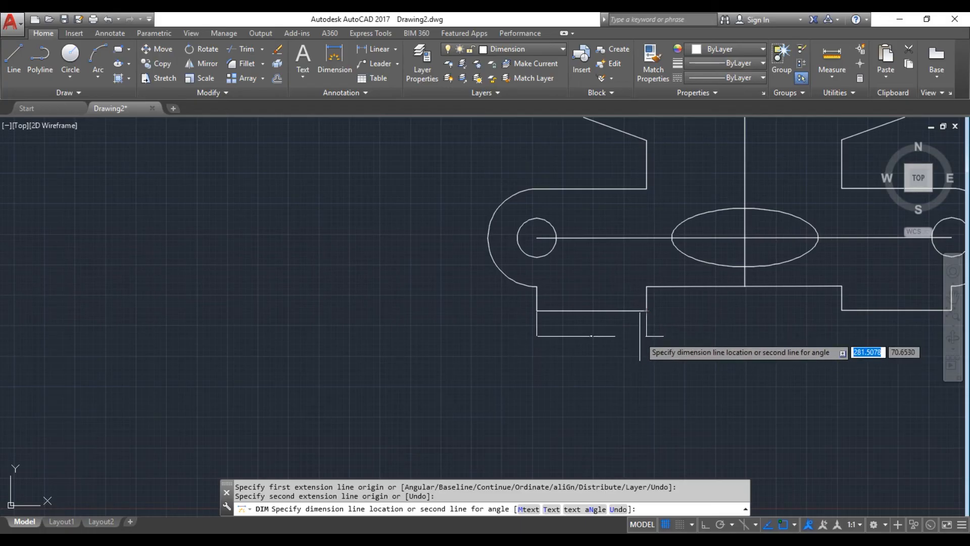
pyautogui.press('Escape')
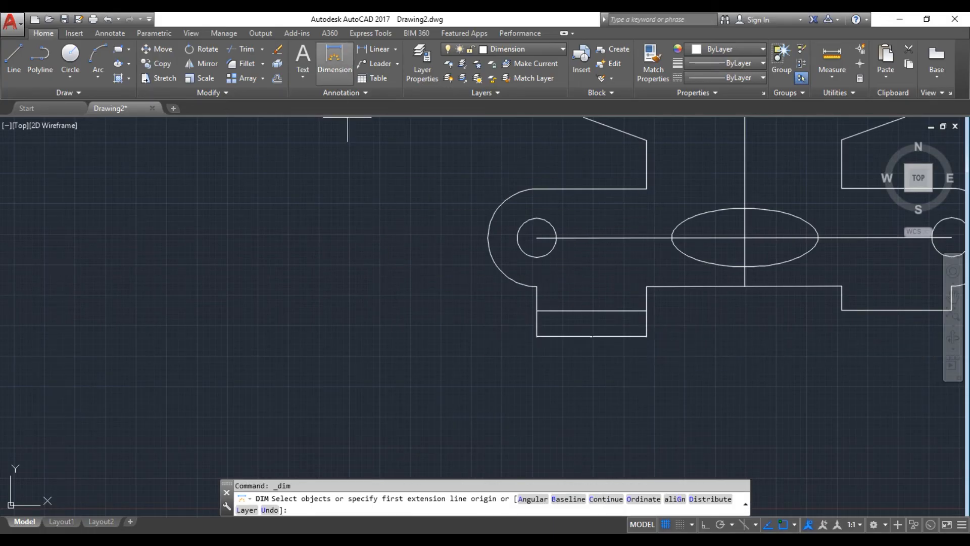
pyautogui.click(647, 310)
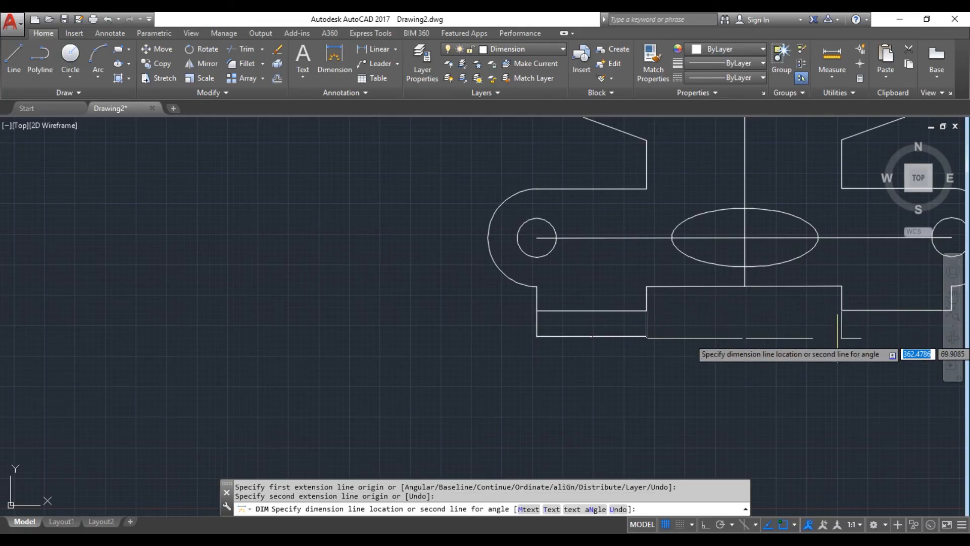
pyautogui.press('Escape')
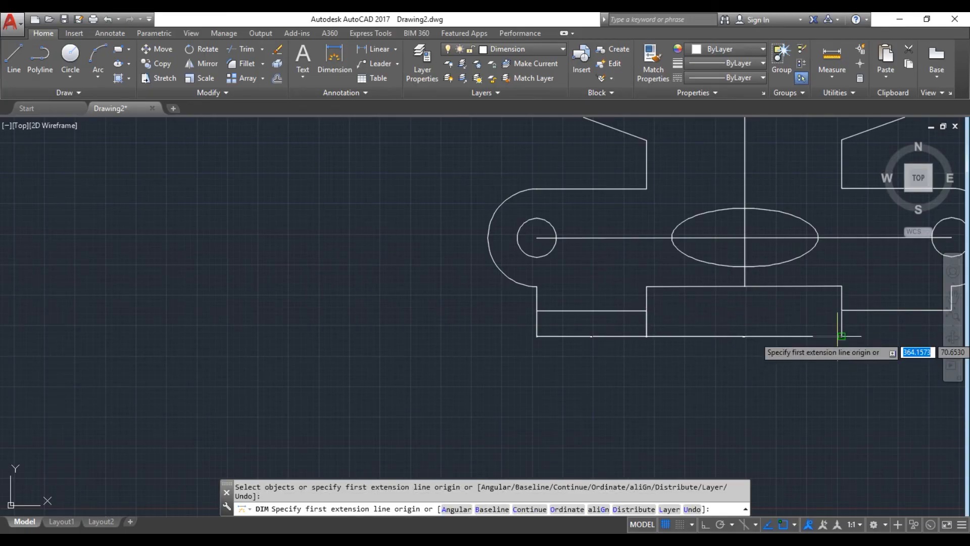
# Step: Dimension the bottom edge of the lower-right tab, with the dimension line level with the other dimensions below the figure
pyautogui.click(953, 298)
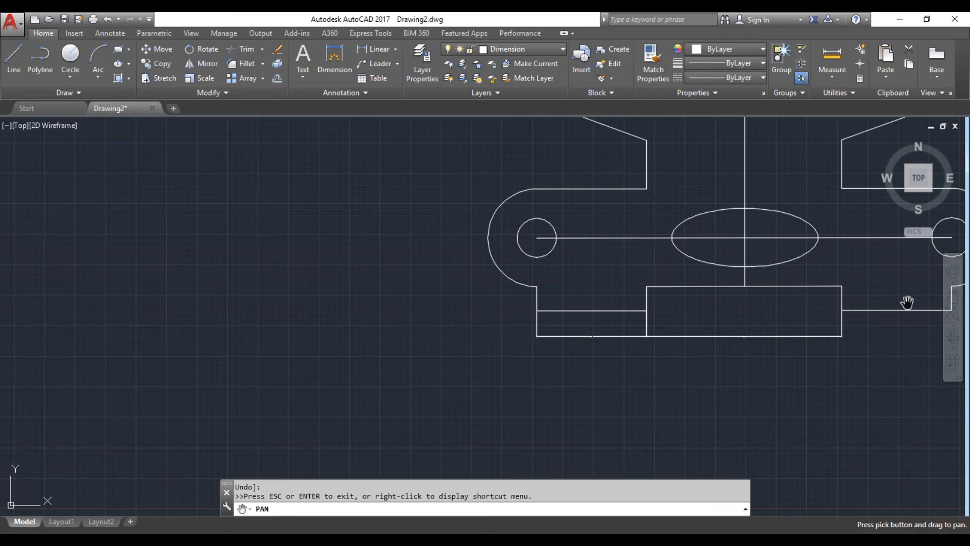
pyautogui.moveTo(908, 304); pyautogui.dragTo(765, 318)
pyautogui.click(335, 58)
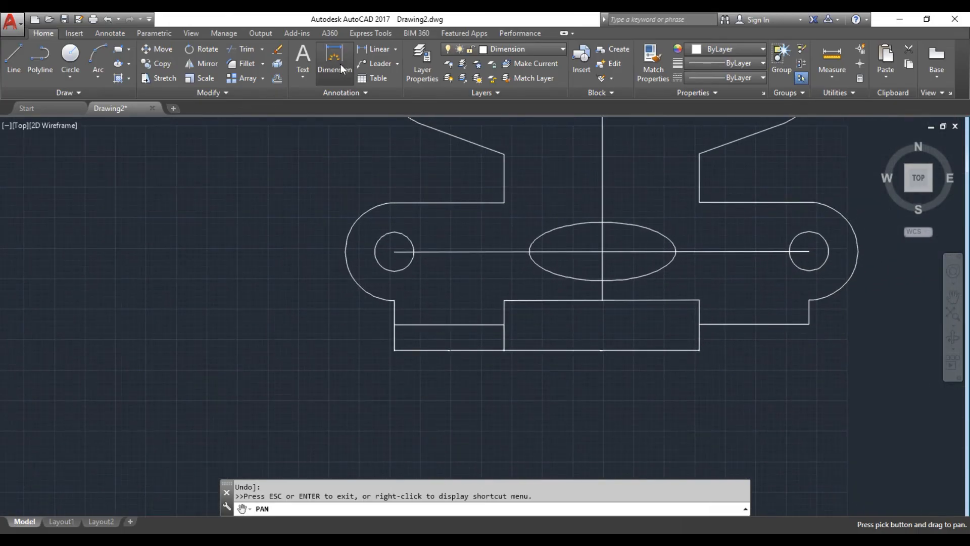
pyautogui.click(700, 324)
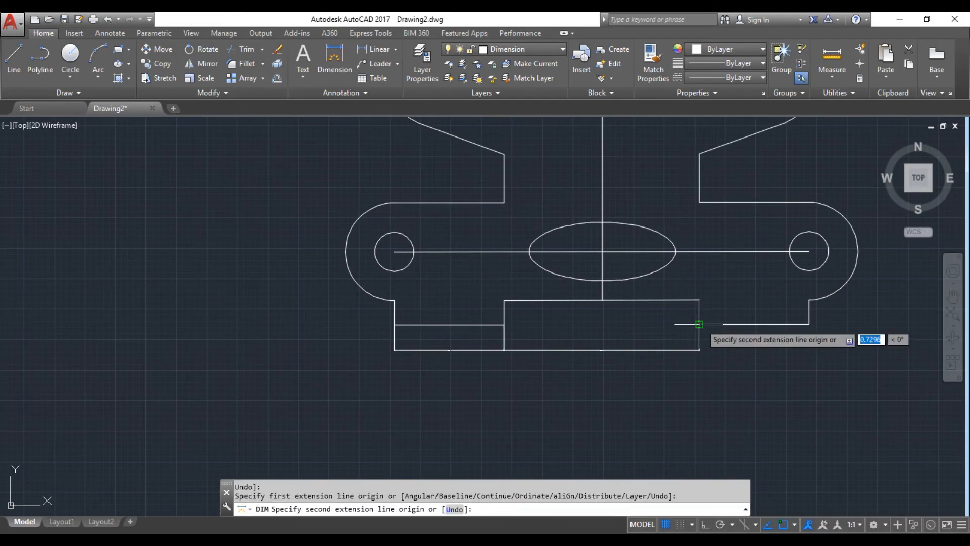
pyautogui.click(810, 324)
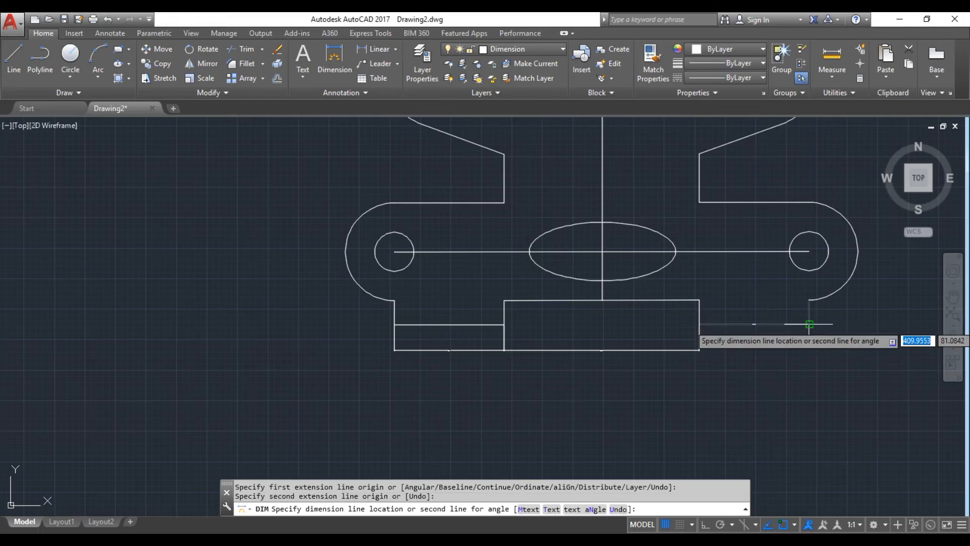
pyautogui.click(812, 349)
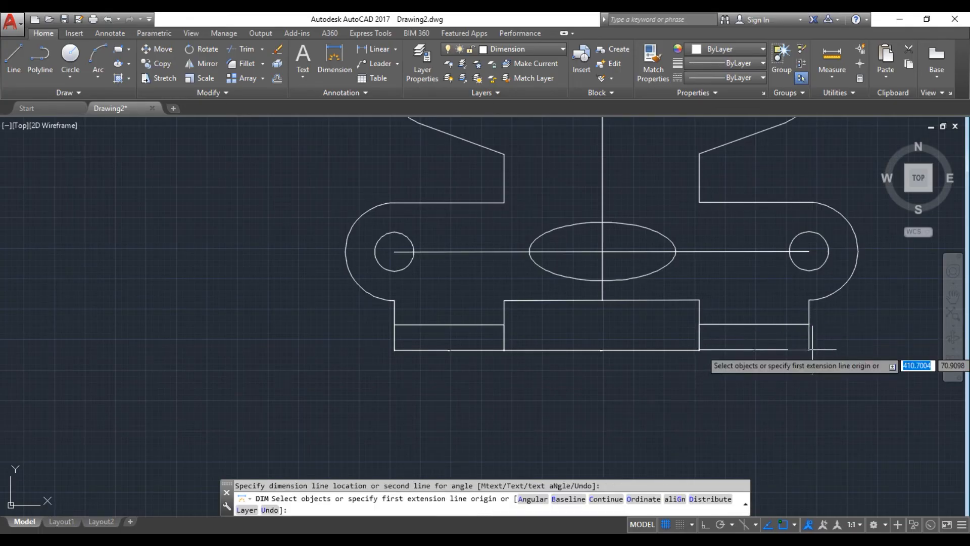
# Step: Dimension the height of the lower-right tab's outer side, placing the dimension line just outside the right lobe
pyautogui.click(953, 296)
pyautogui.moveTo(919, 299)
pyautogui.mouseDown()
pyautogui.moveTo(621, 396)
pyautogui.moveTo(613, 411)
pyautogui.mouseUp()
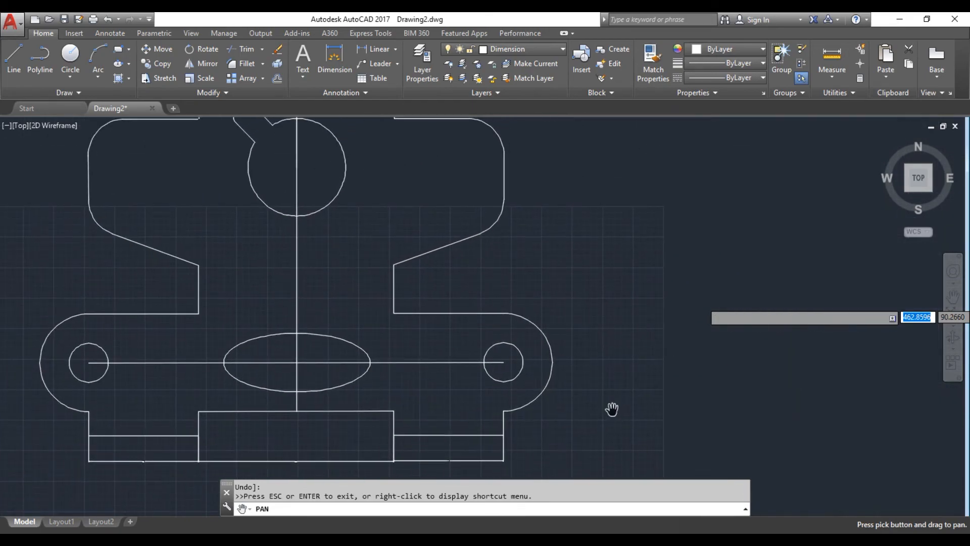
pyautogui.click(353, 60)
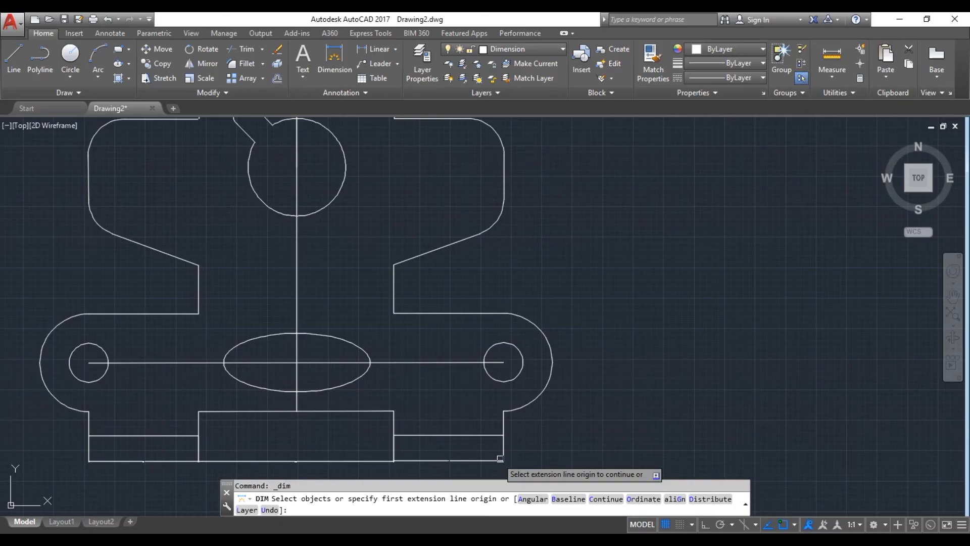
pyautogui.press('Return')
pyautogui.click(503, 435)
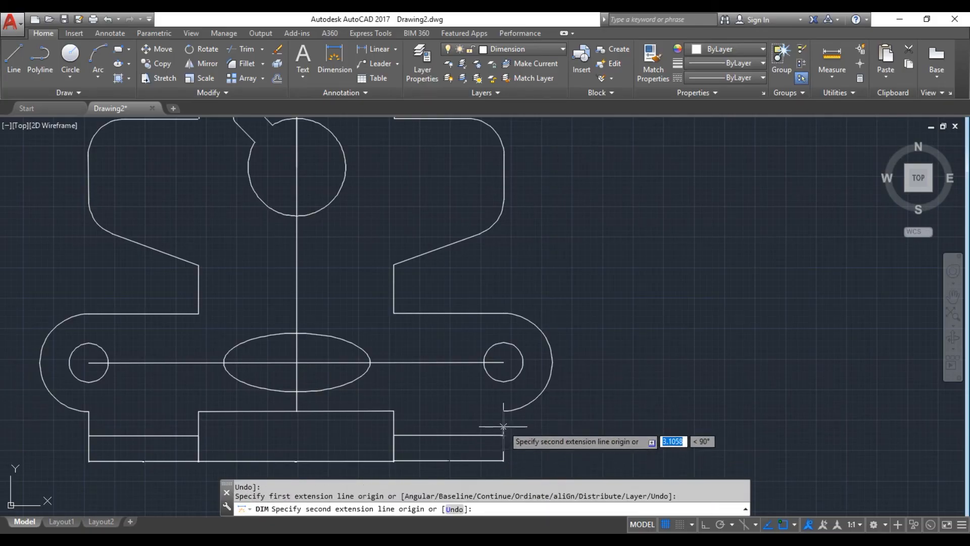
pyautogui.click(503, 411)
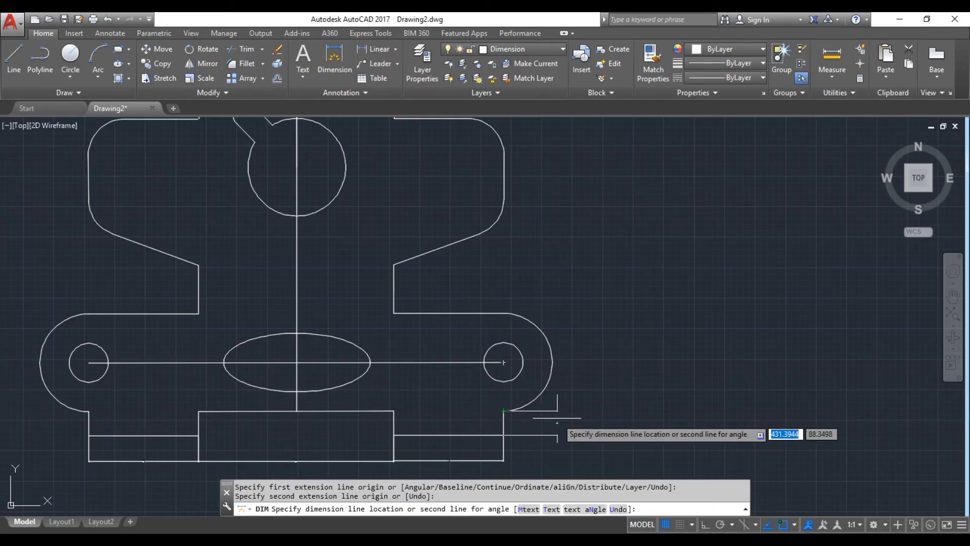
pyautogui.click(572, 423)
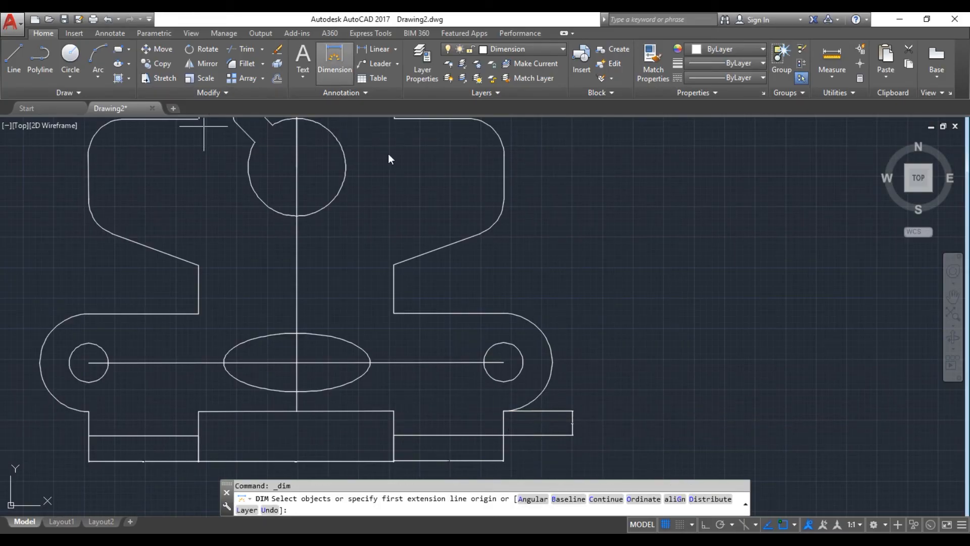
# Step: Dimension the height of the right lobe and the vertical neck edge above it, both in line with the tab height dimension
pyautogui.click(503, 410)
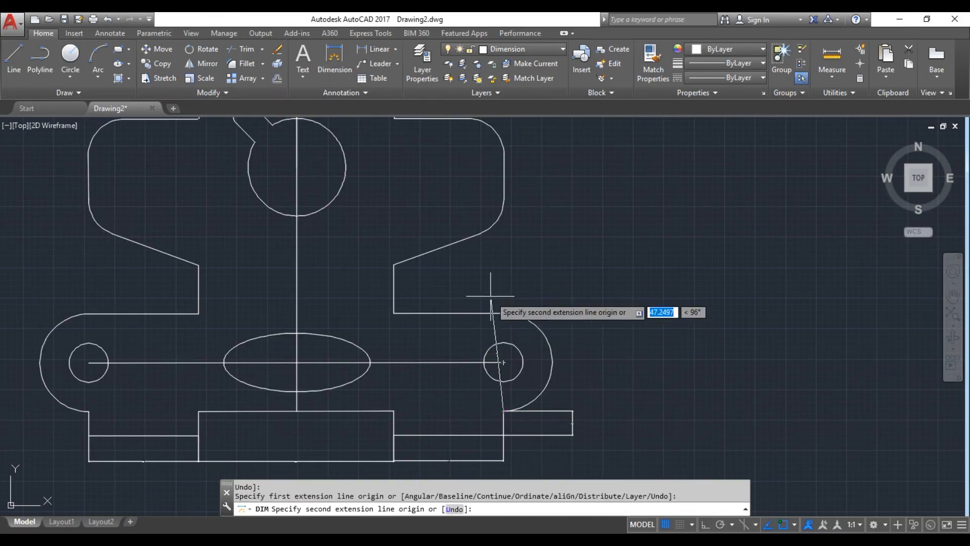
pyautogui.click(503, 314)
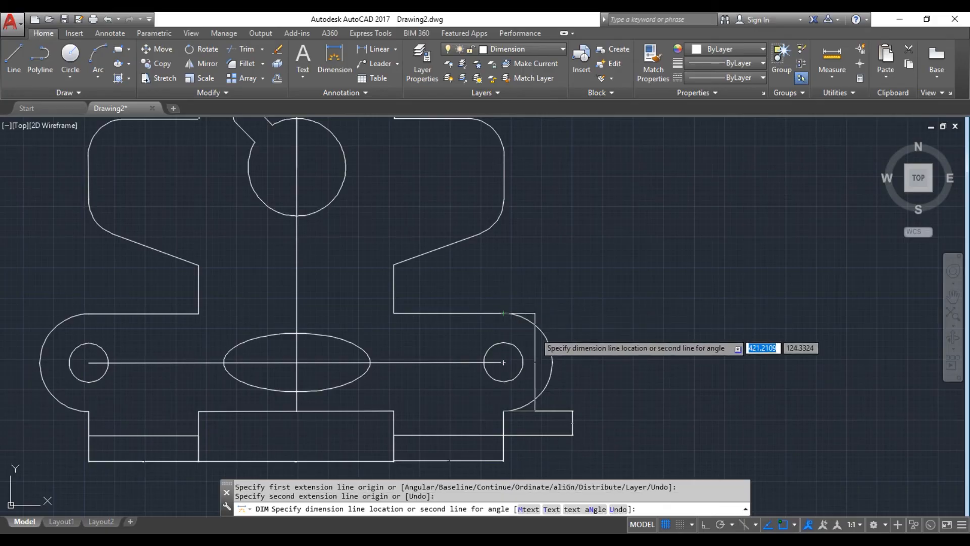
pyautogui.click(573, 376)
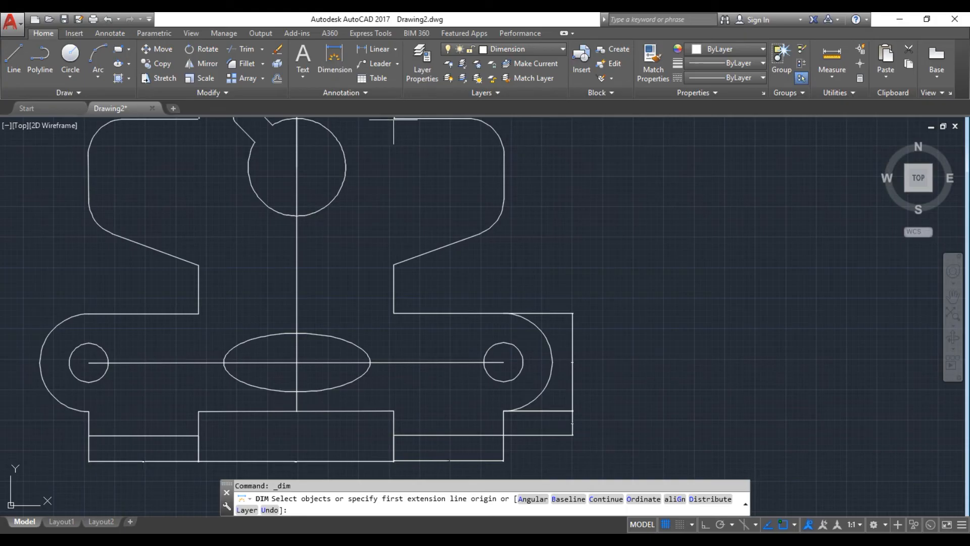
pyautogui.click(393, 313)
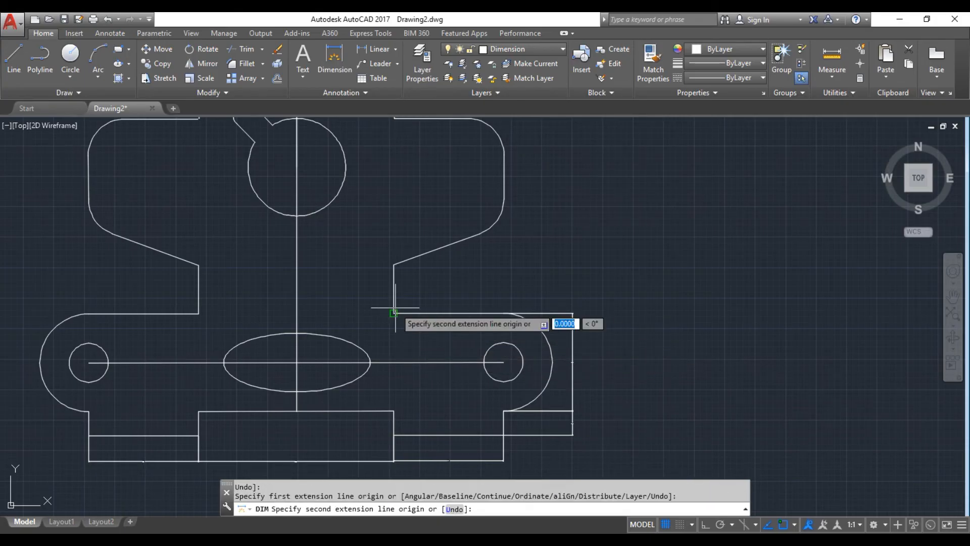
pyautogui.click(394, 264)
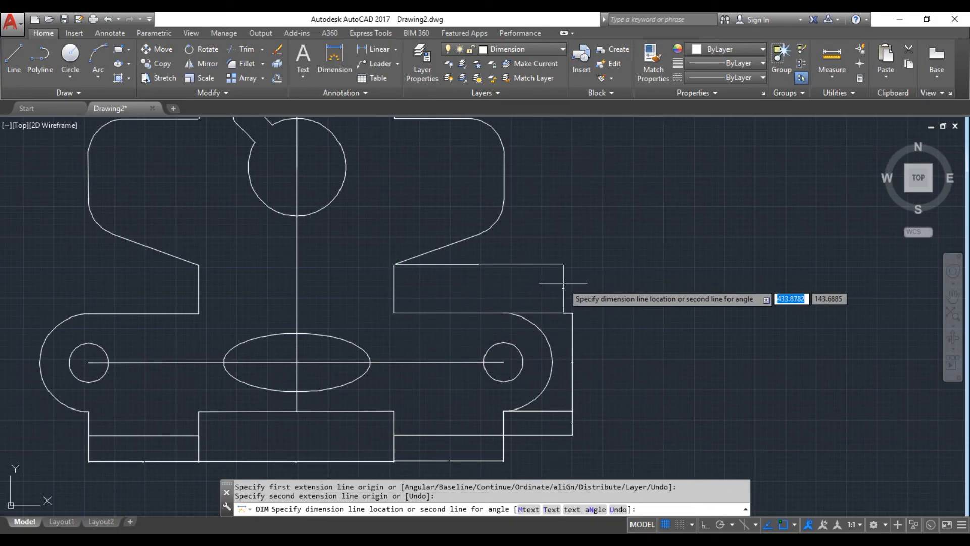
pyautogui.click(572, 289)
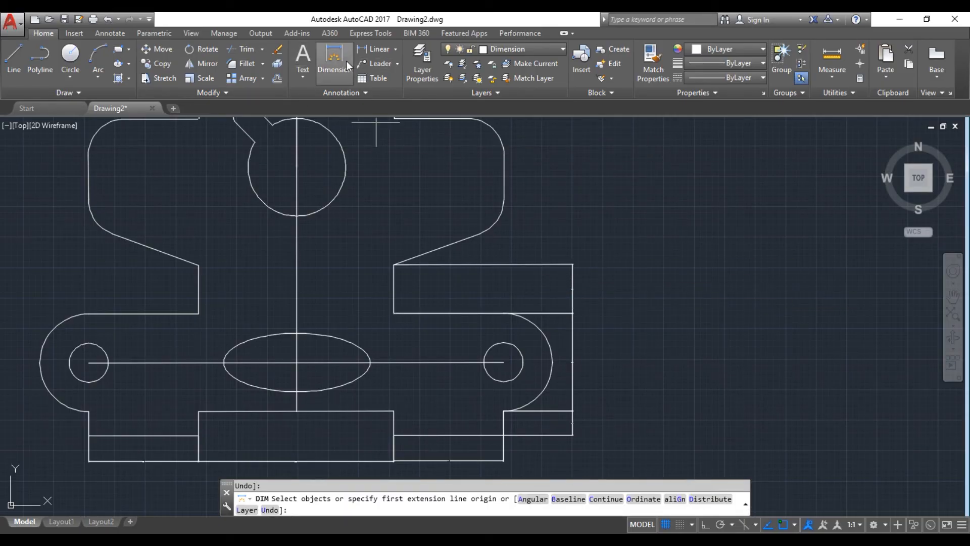
# Step: Dimension the vertical distance from the upper-right shoulder to the neck corner, in line with the other vertical dimensions
pyautogui.click(395, 120)
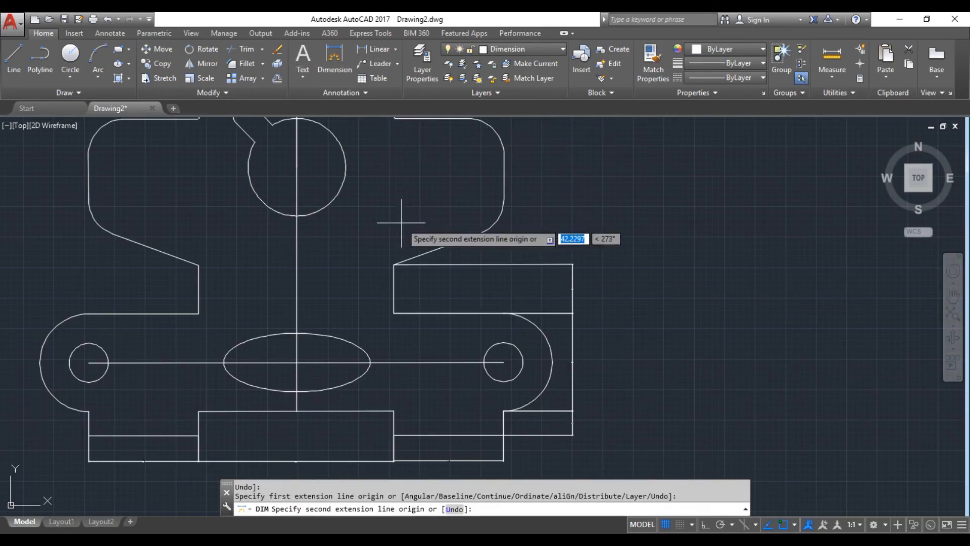
pyautogui.click(394, 264)
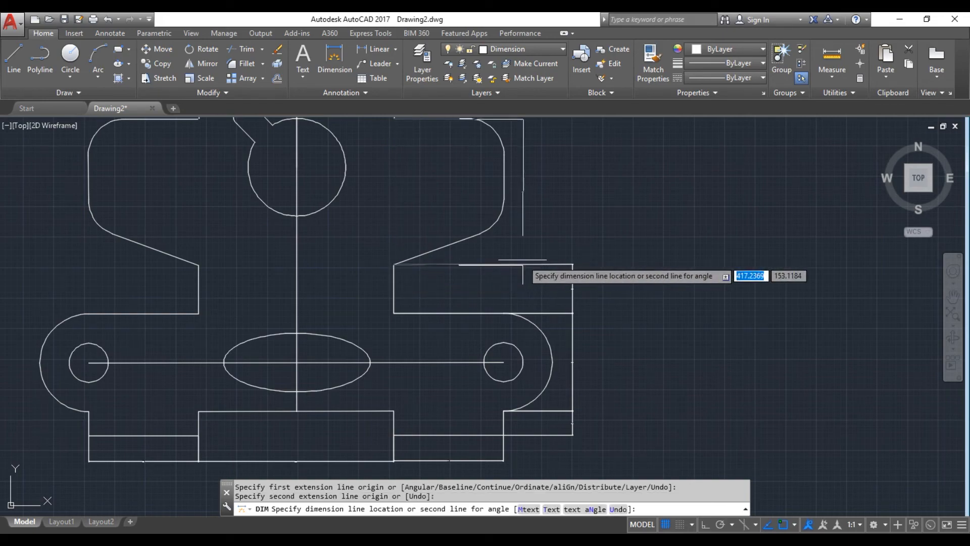
pyautogui.click(572, 250)
pyautogui.scroll(-2, 608, 249)
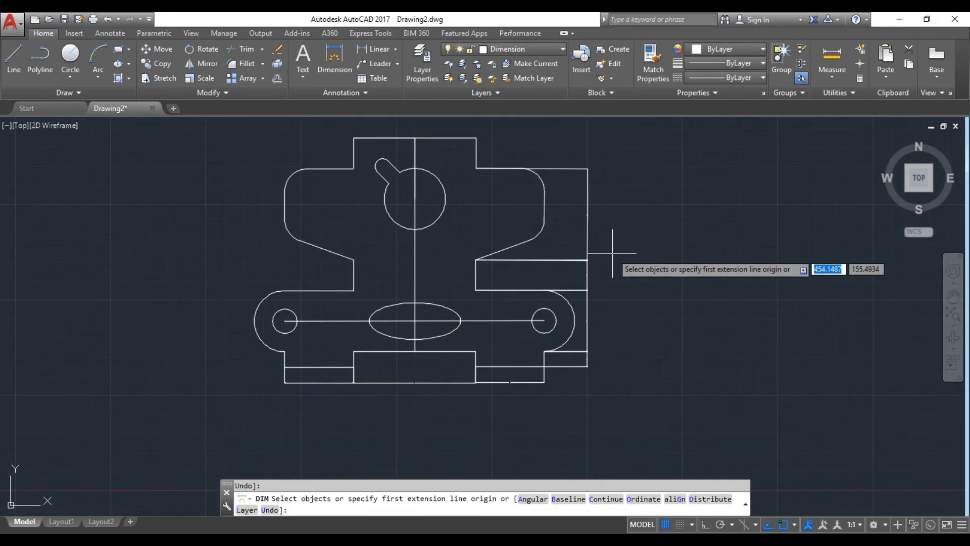
# Step: Check Figure 2 in 2019july.pdf and dimension the height of the top block's right side, in line with the other vertical dimensions
pyautogui.write('c')
pyautogui.press('Return')
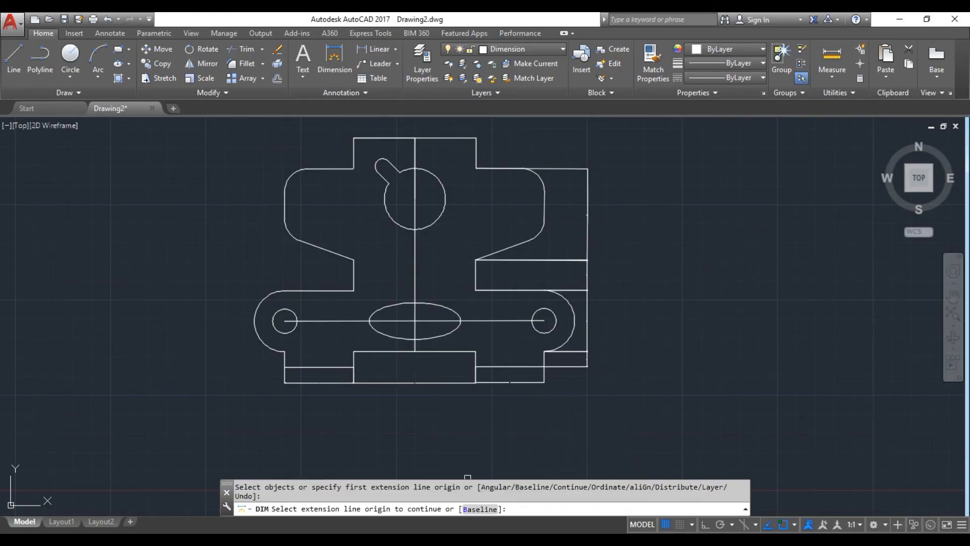
pyautogui.hotkey('alt', 'Tab')
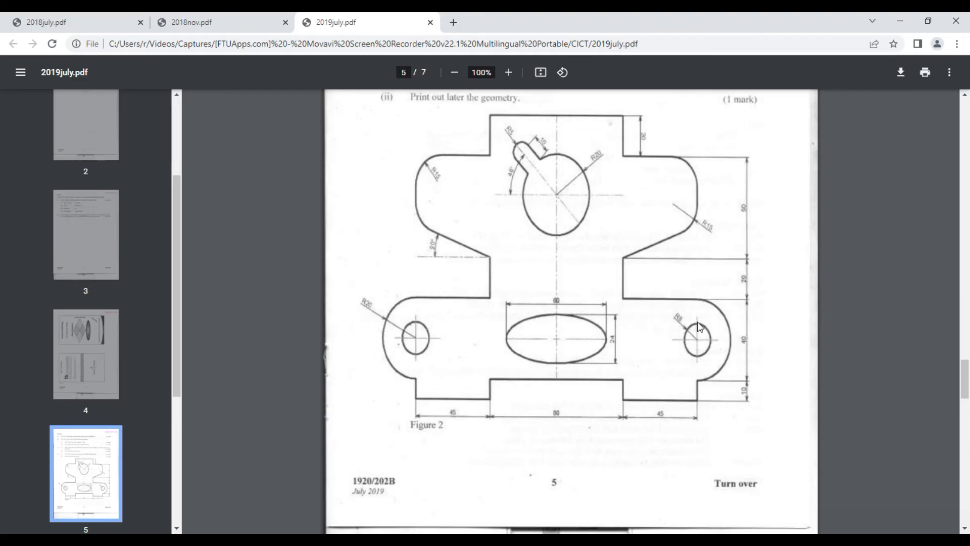
pyautogui.hotkey('alt', 'Tab')
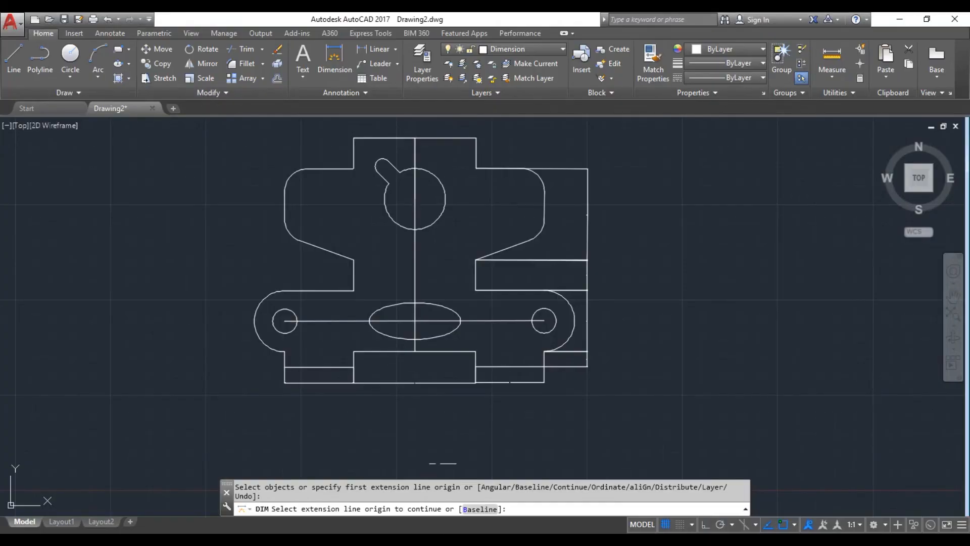
pyautogui.click(335, 62)
pyautogui.click(475, 138)
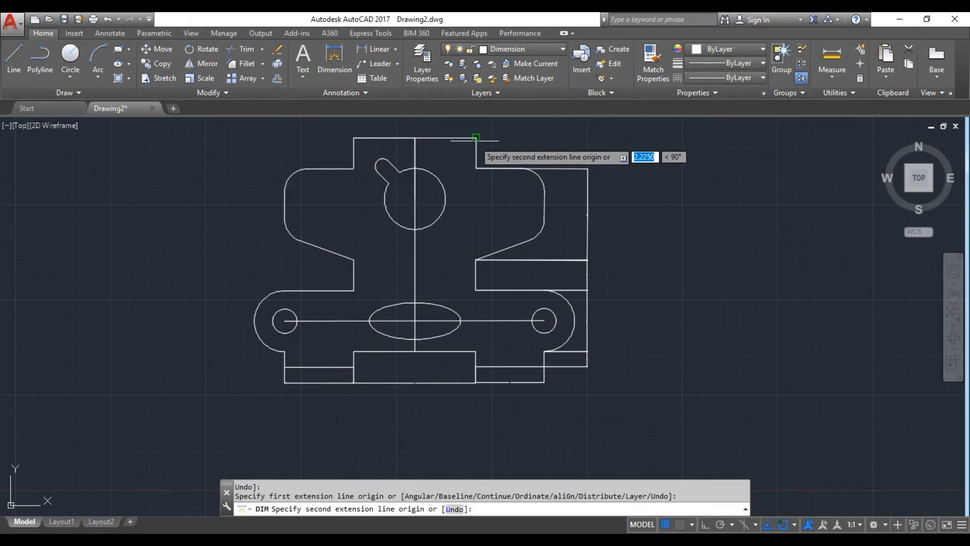
pyautogui.click(587, 169)
pyautogui.click(588, 169)
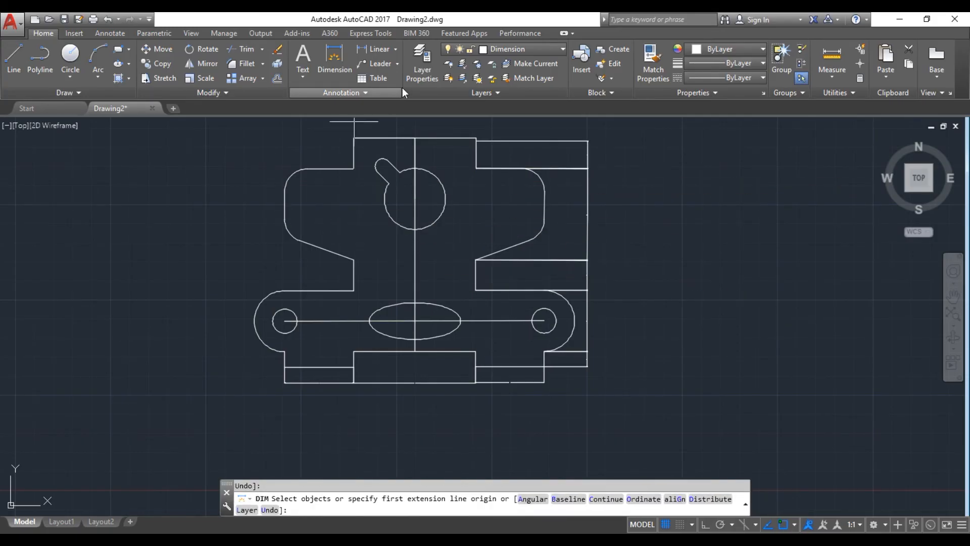
# Step: Add radius dimensions to the left lobe's outer arc and to the small circle in the right lobe
pyautogui.click(397, 50)
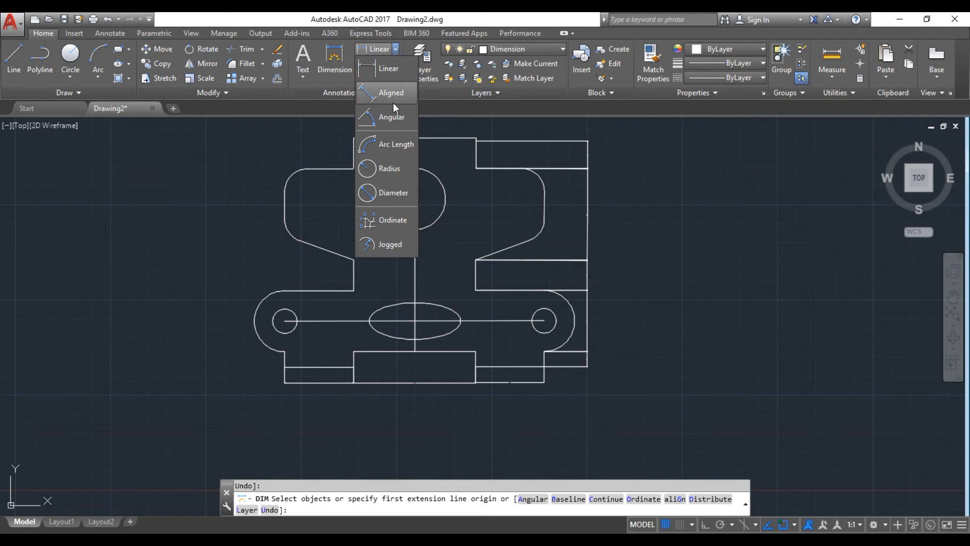
pyautogui.click(387, 170)
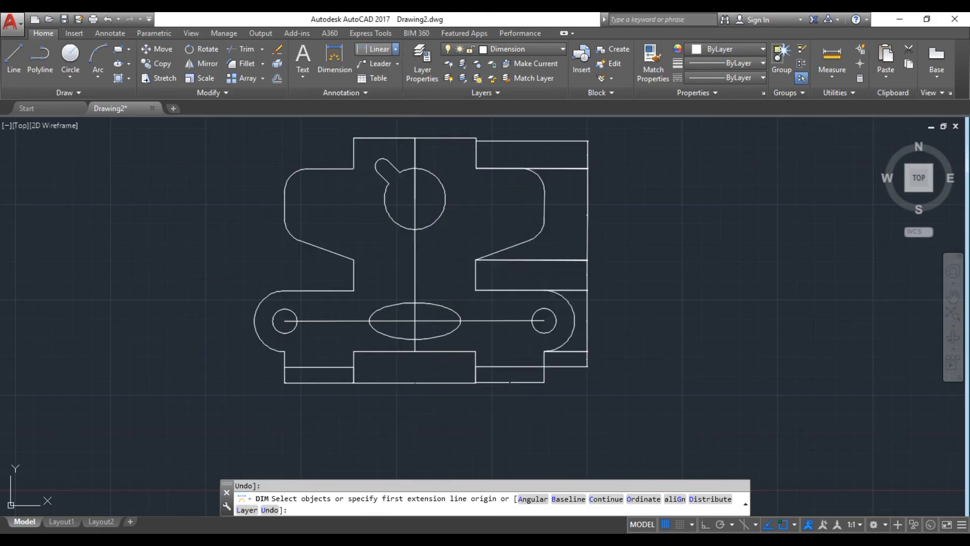
pyautogui.click(260, 305)
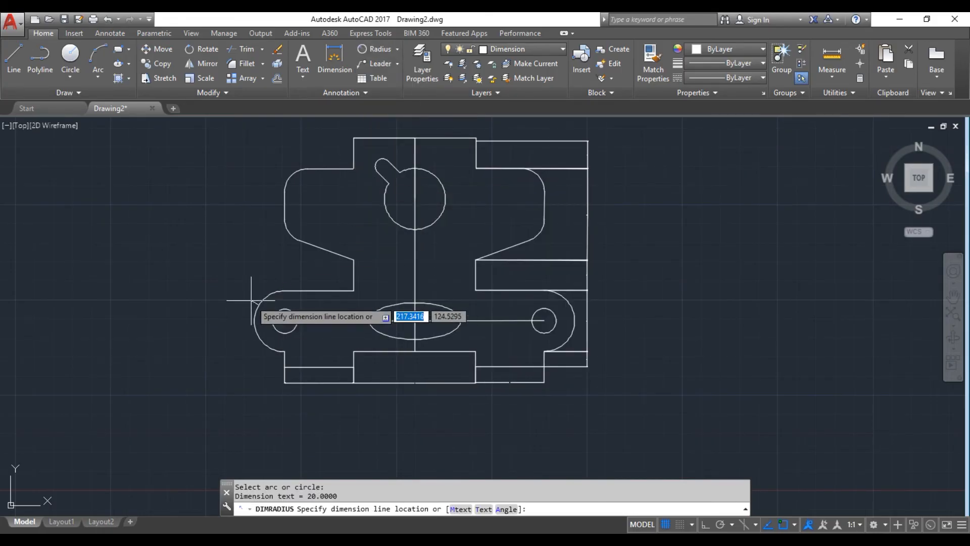
pyautogui.click(246, 296)
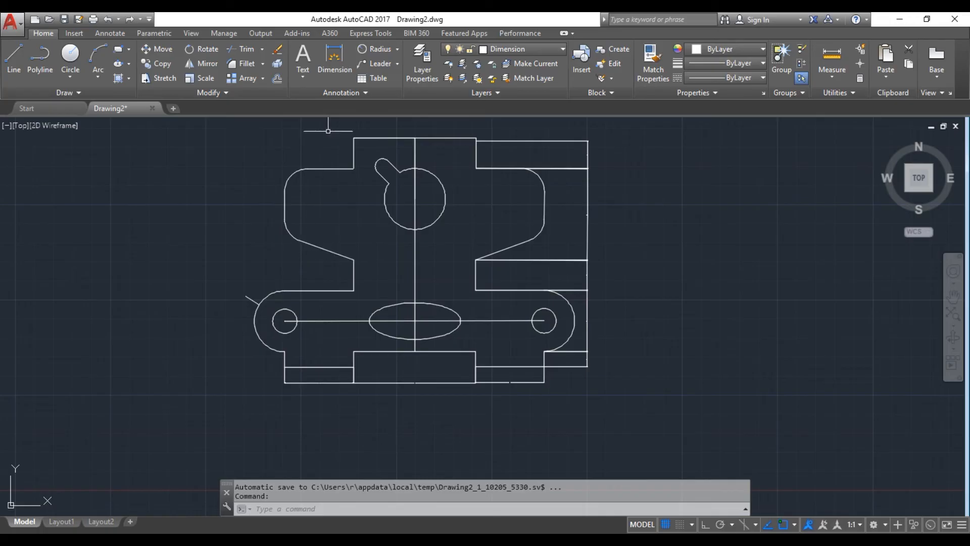
pyautogui.click(396, 52)
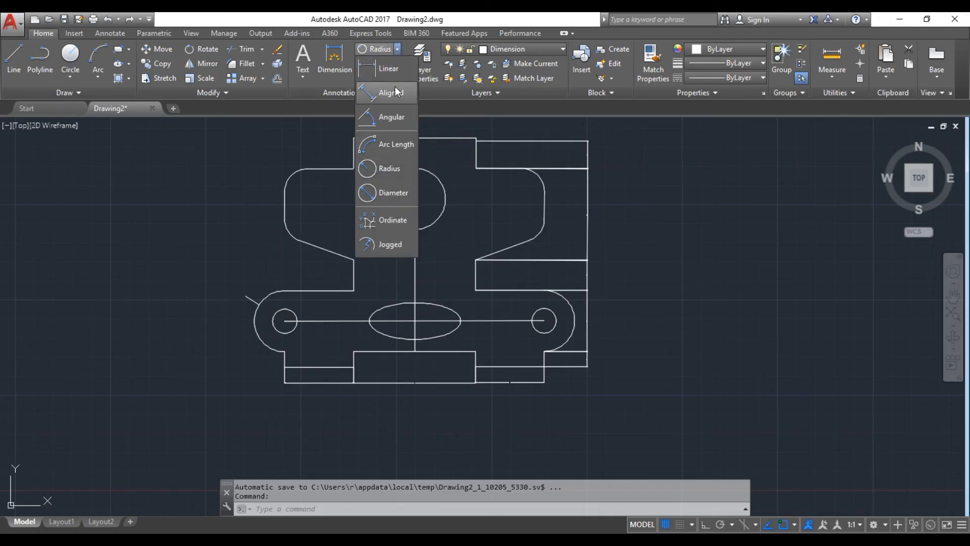
pyautogui.click(396, 168)
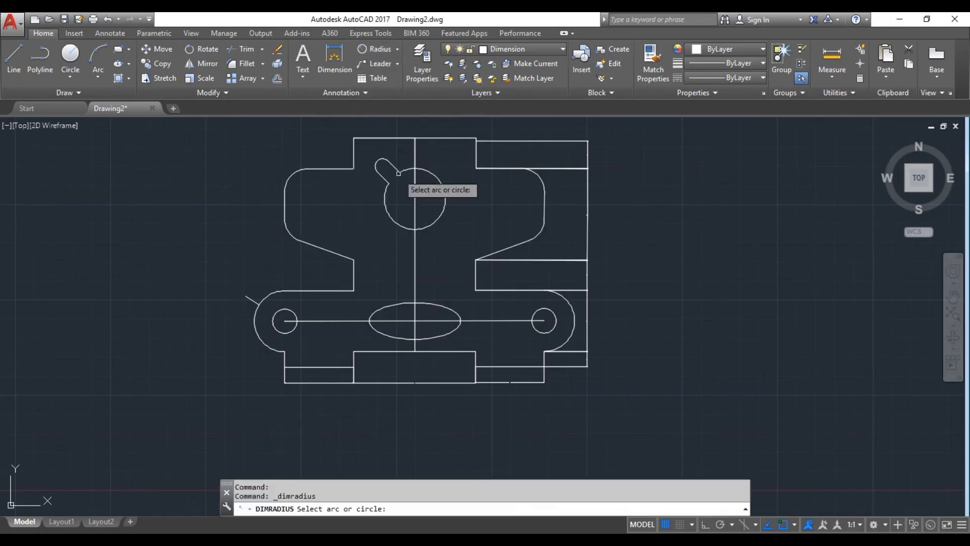
pyautogui.click(537, 315)
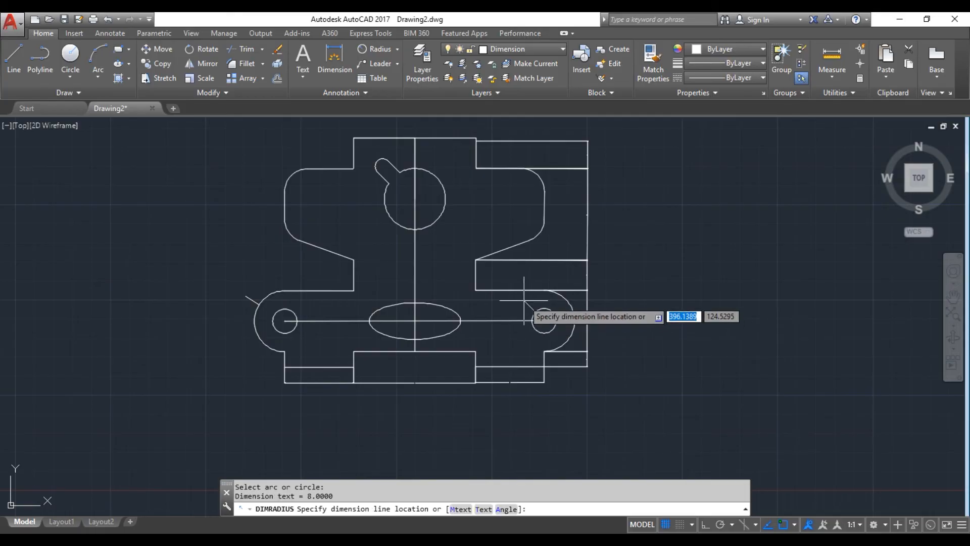
pyautogui.click(525, 304)
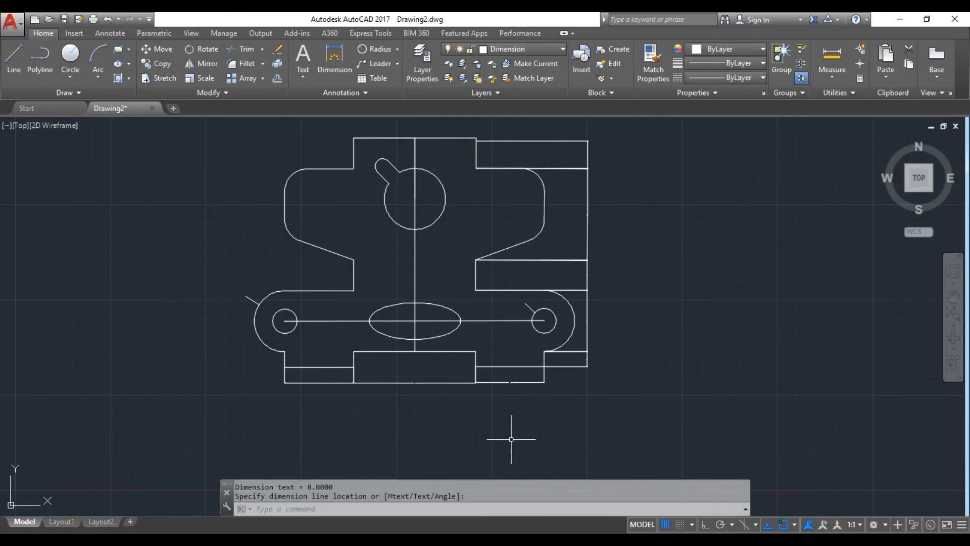
# Step: Check Figure 2 in 2019july.pdf and add radius dimensions to the upper body's lower-right and upper-left rounded corners
pyautogui.click(374, 538)
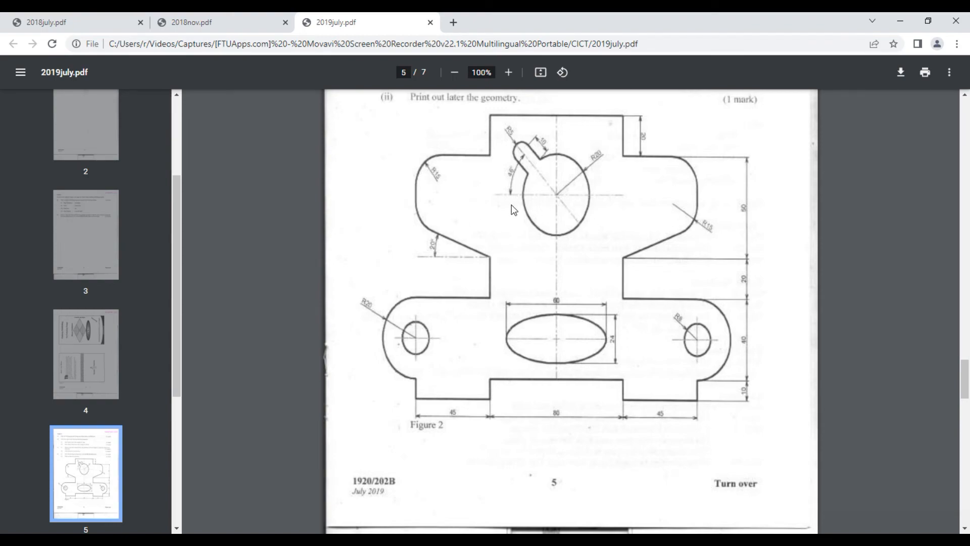
pyautogui.hotkey('alt', 'Tab')
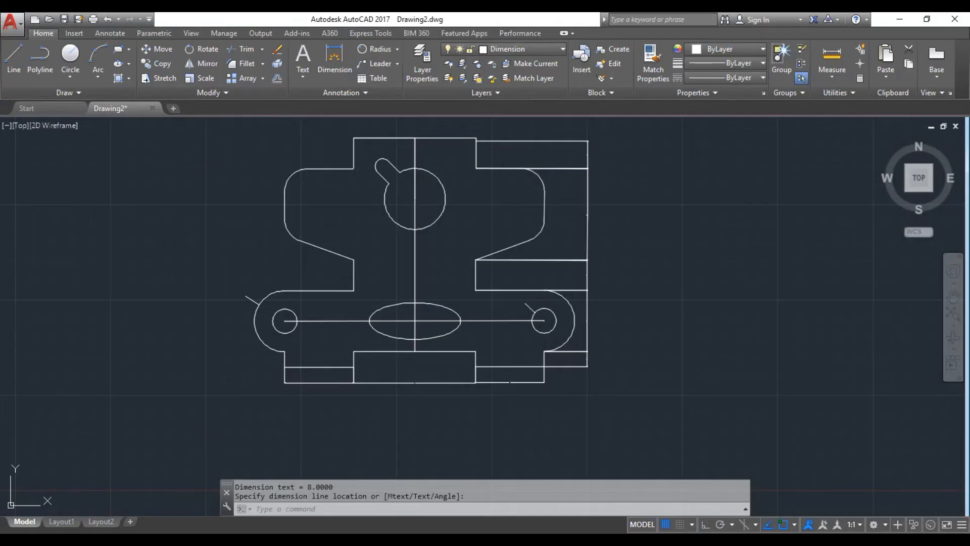
pyautogui.click(399, 48)
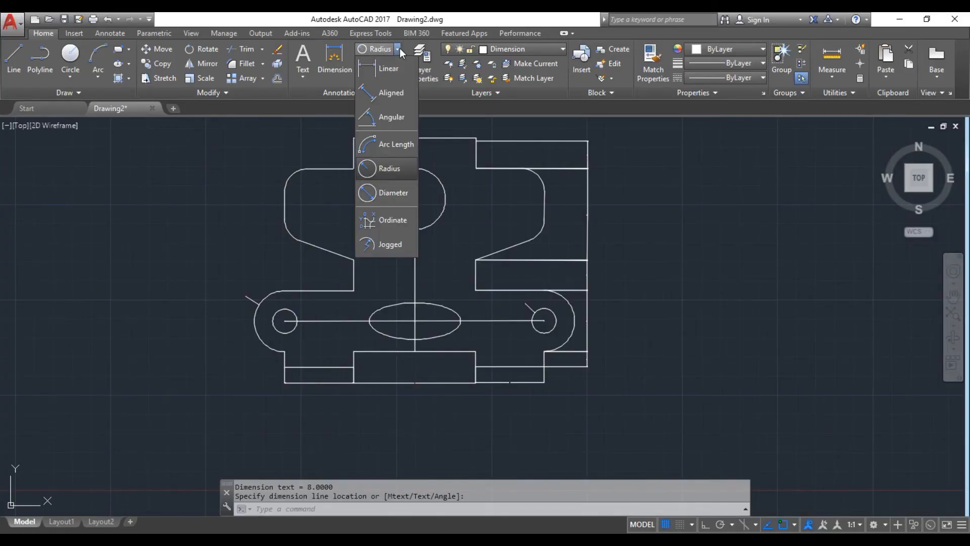
pyautogui.click(401, 170)
pyautogui.click(540, 232)
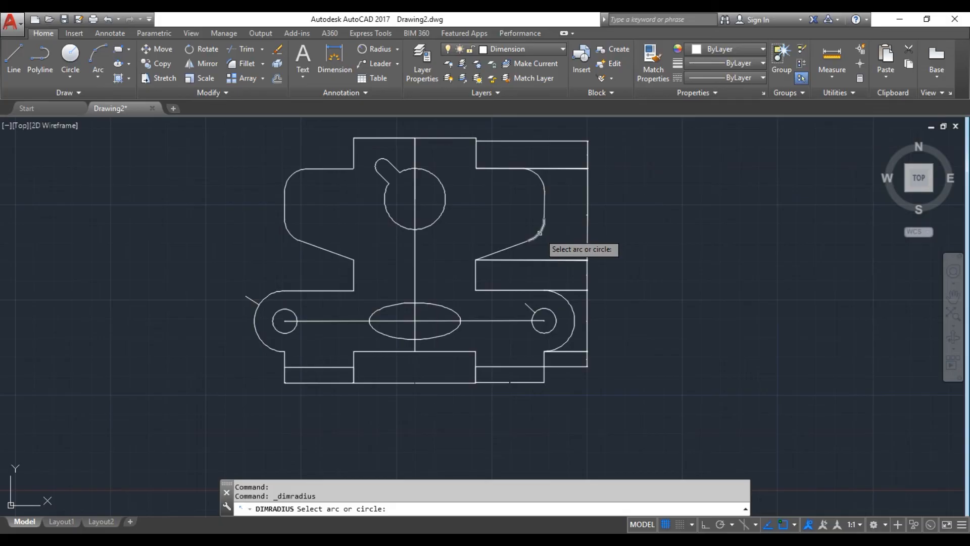
pyautogui.click(555, 243)
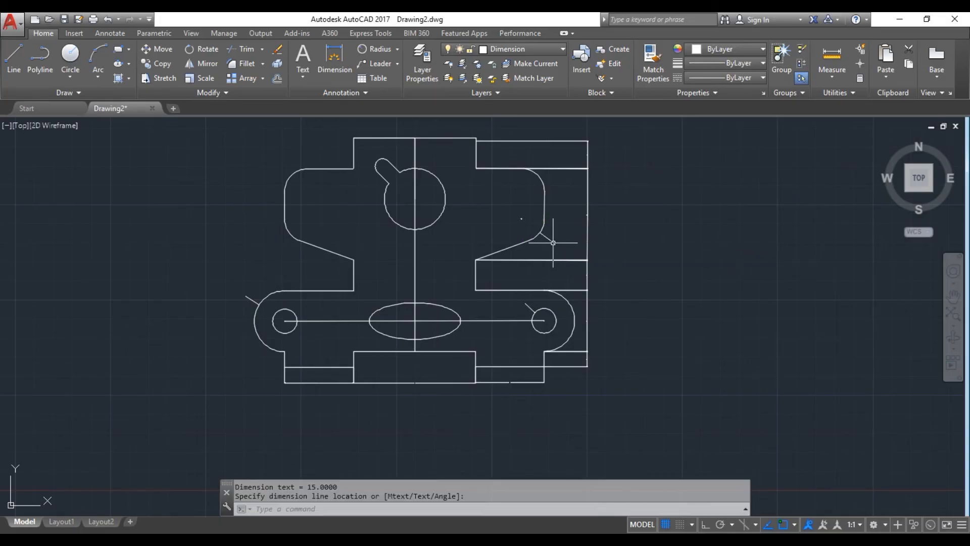
pyautogui.click(380, 48)
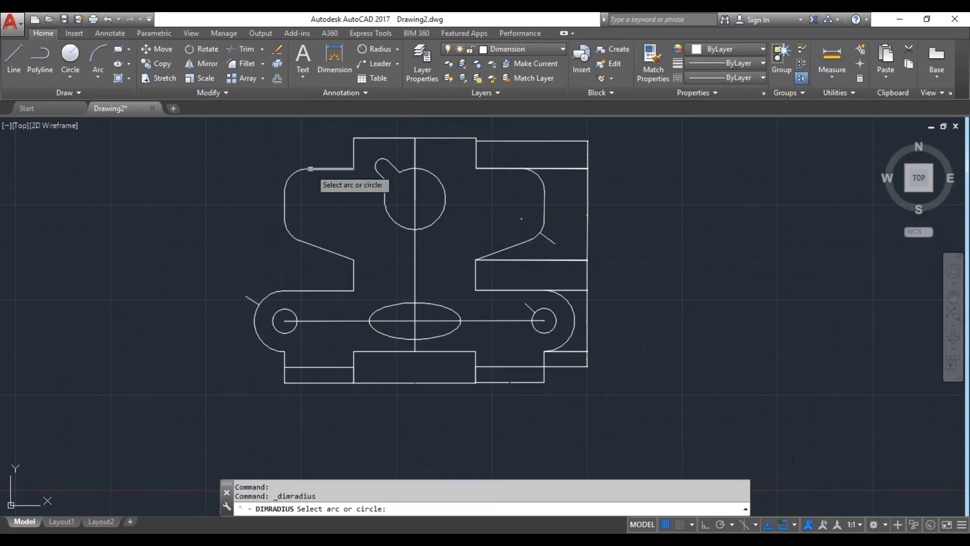
pyautogui.click(289, 173)
pyautogui.click(283, 156)
# Step: Check Figure 2 again and add radius dimensions to the large upper circle and to the rounded end of its slanted slot
pyautogui.hotkey('alt', 'Tab')
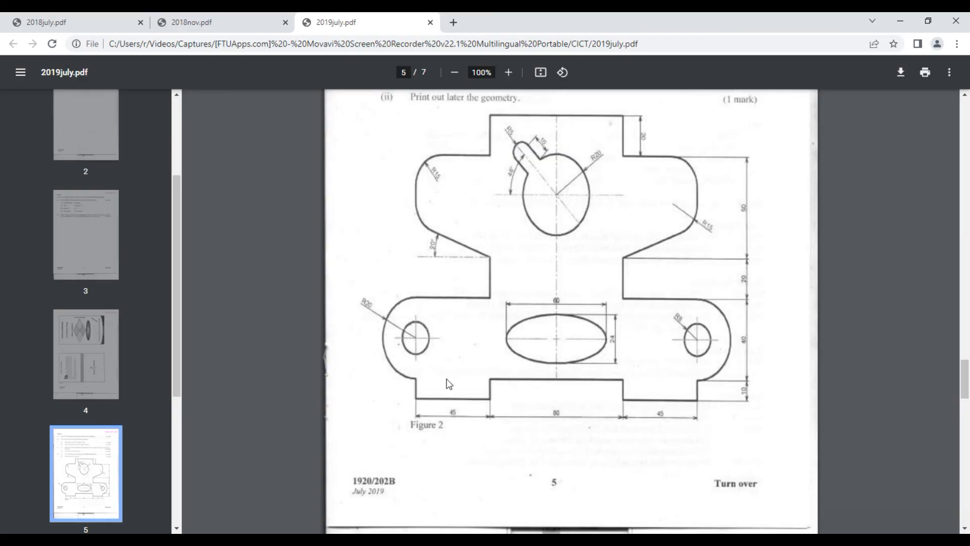
pyautogui.hotkey('alt', 'Tab')
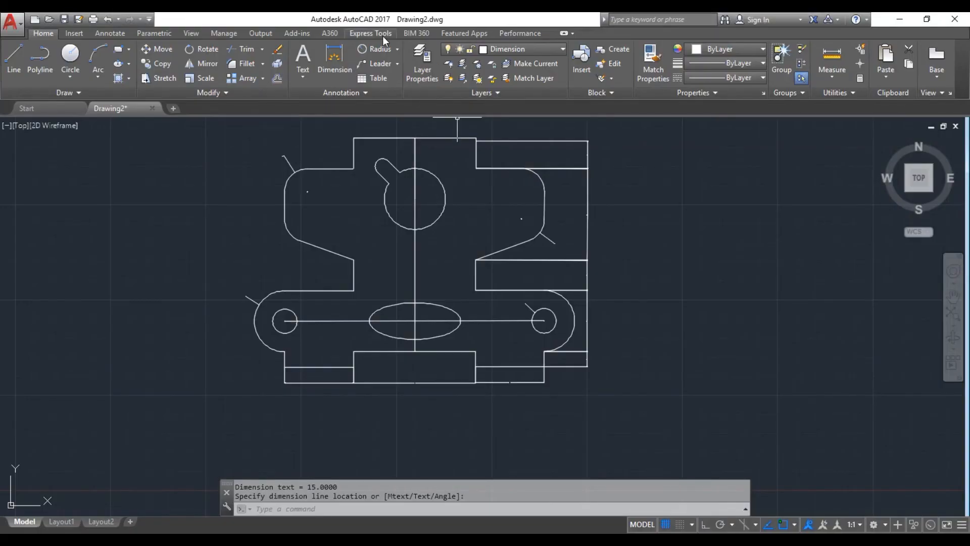
pyautogui.click(384, 49)
pyautogui.click(445, 198)
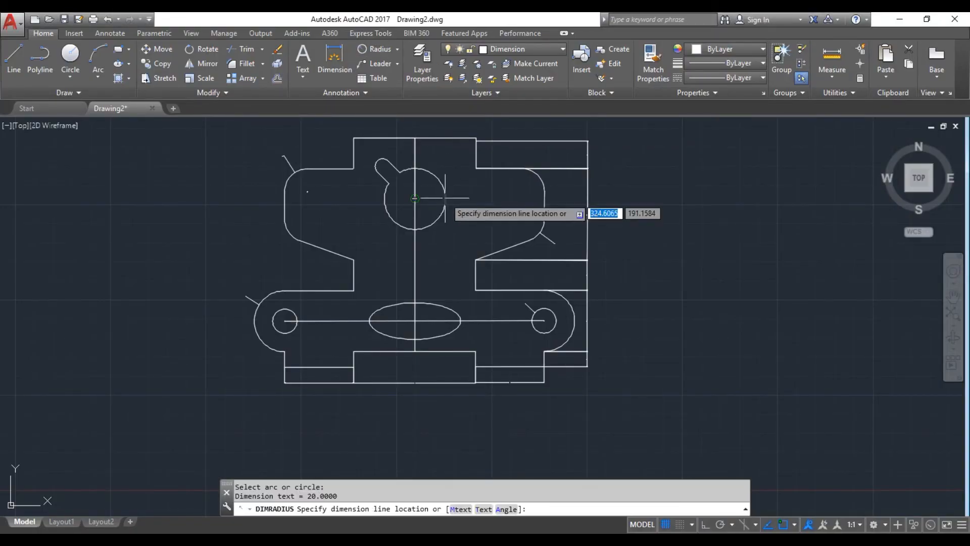
pyautogui.click(384, 49)
pyautogui.click(381, 165)
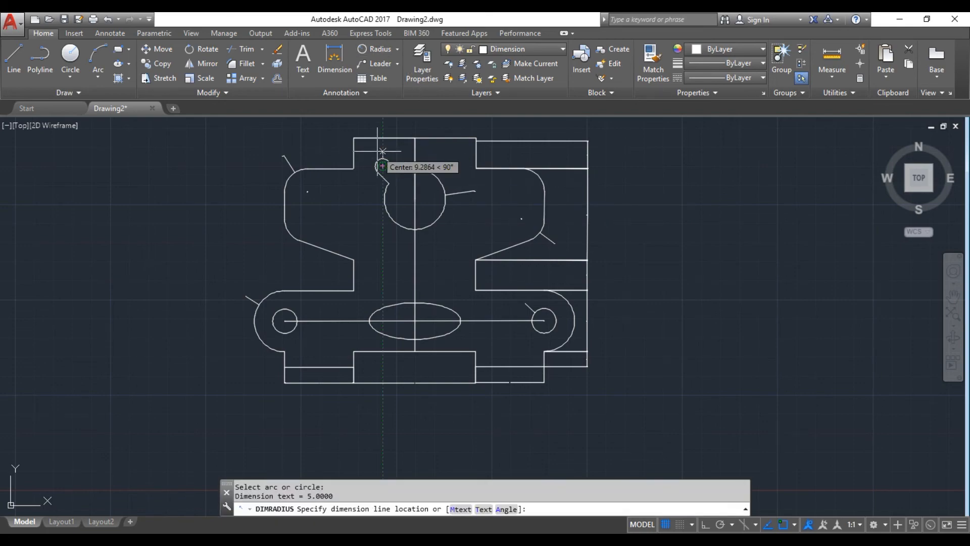
pyautogui.click(374, 150)
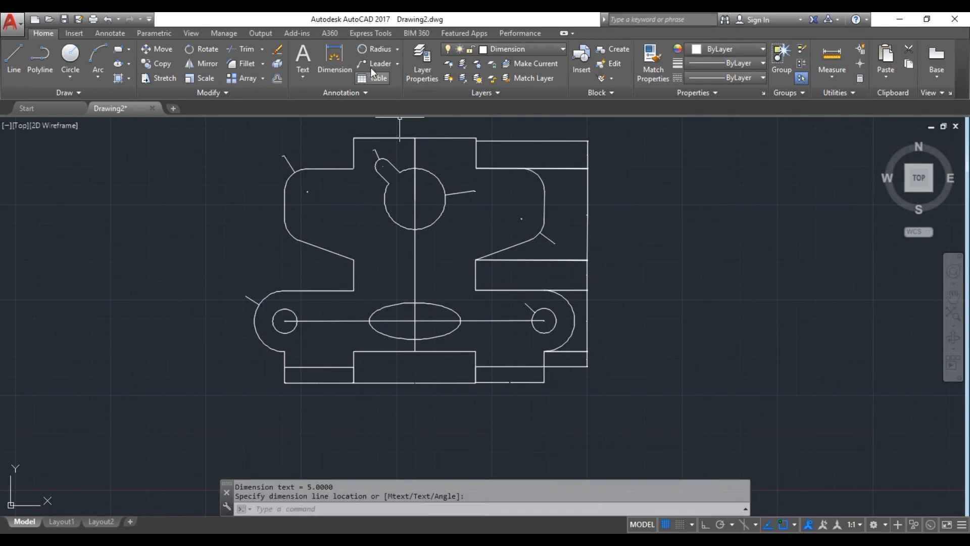
# Step: Try a vertical linear dimension on the slanted slot's upper straight edge, and erase that dimension
pyautogui.click(341, 64)
pyautogui.click(387, 161)
pyautogui.click(399, 169)
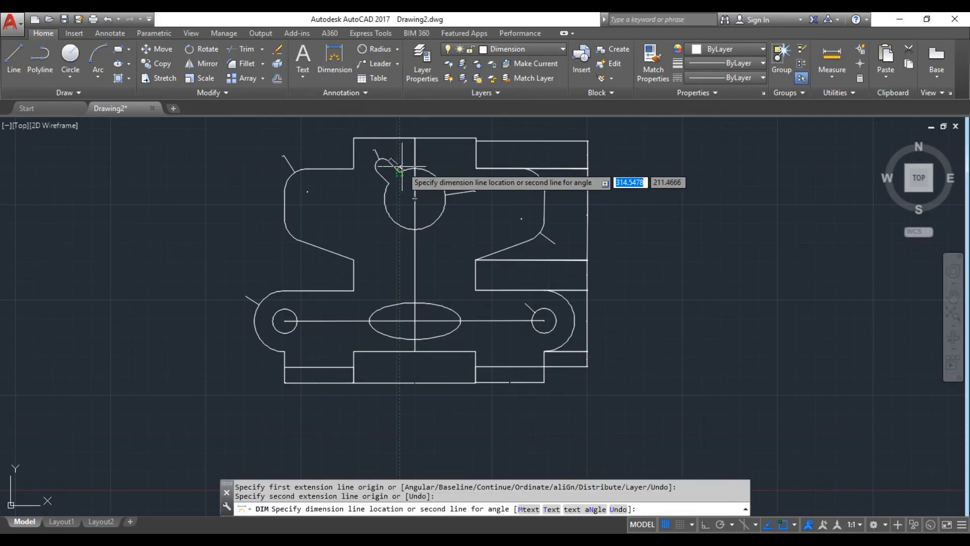
pyautogui.click(406, 164)
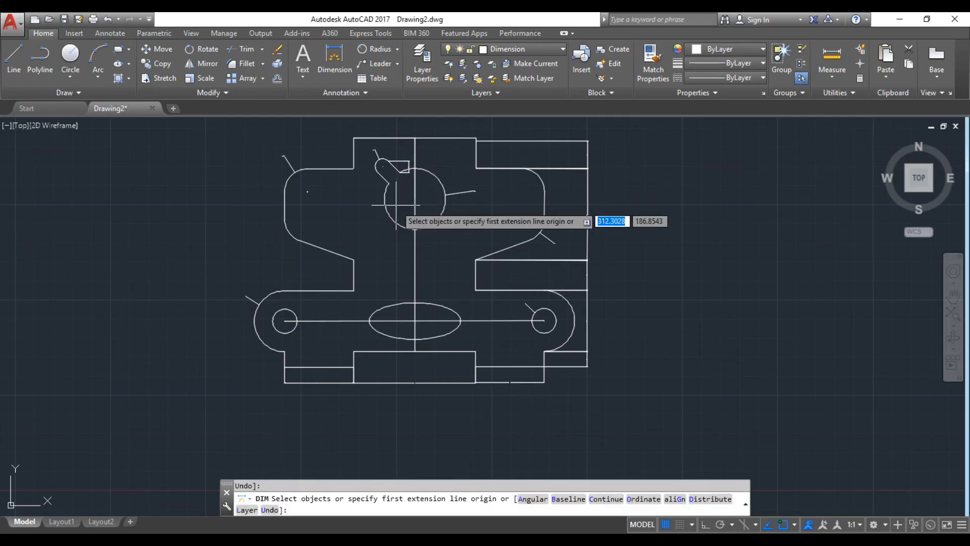
pyautogui.click(409, 163)
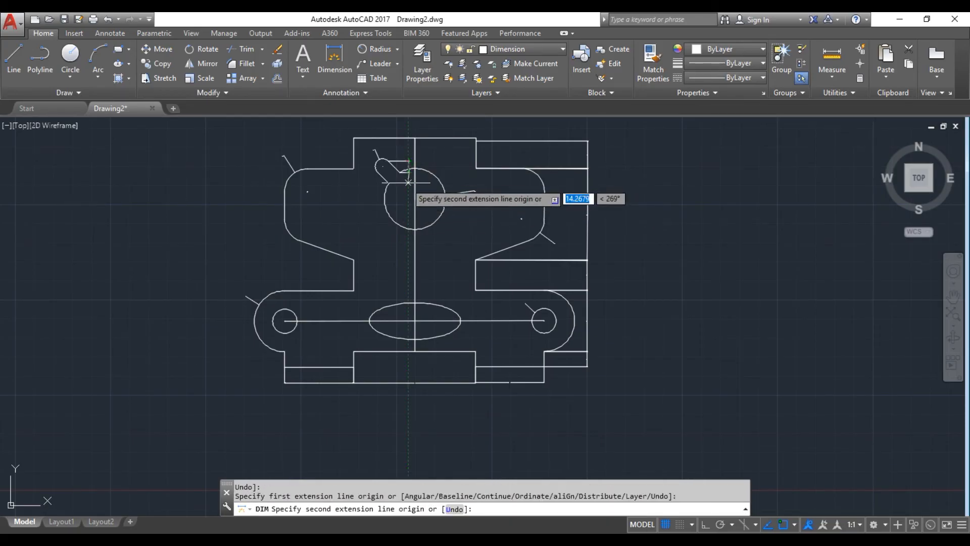
pyautogui.press('Escape')
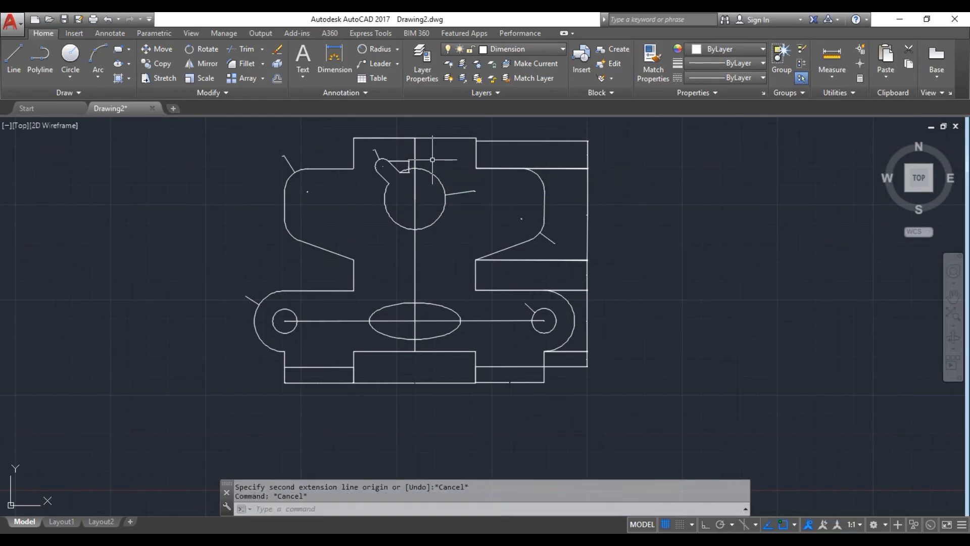
pyautogui.click(409, 162)
pyautogui.moveTo(409, 162)
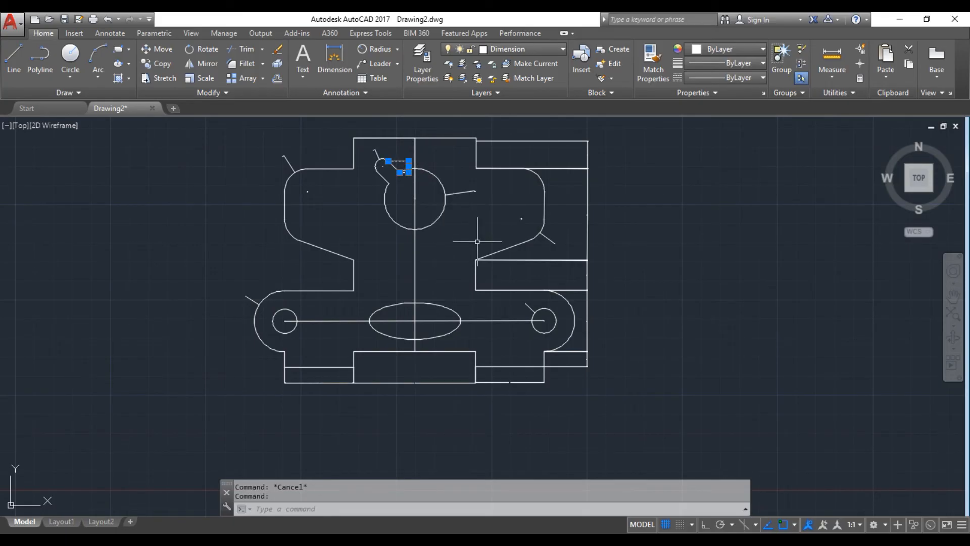
pyautogui.press('Delete')
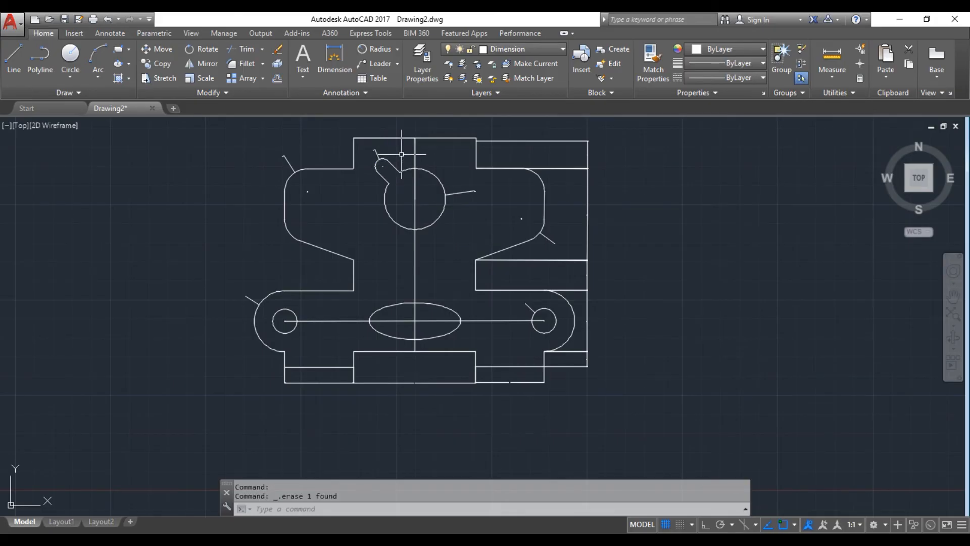
# Step: Dimension the length of the slanted slot's upper straight edge, with the dimension line parallel to the edge
pyautogui.click(341, 66)
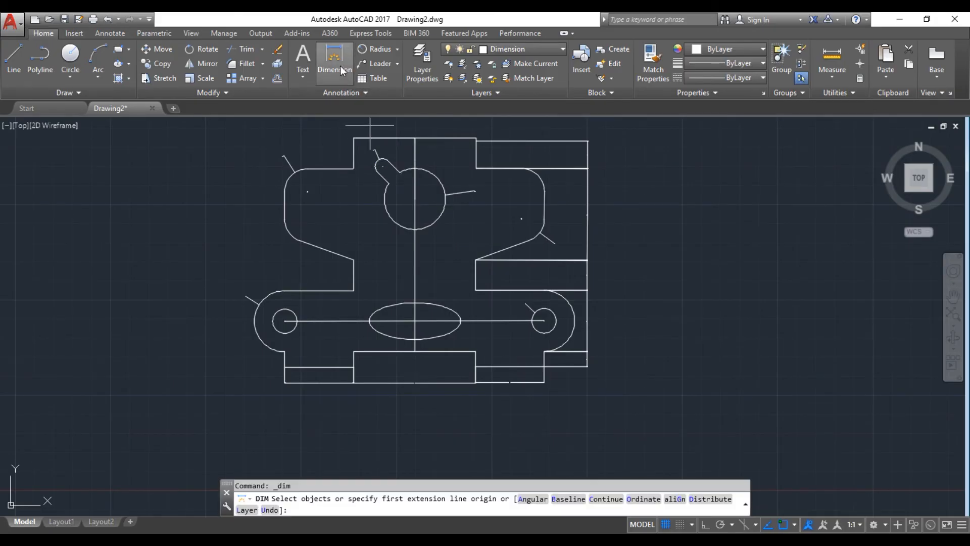
pyautogui.click(385, 161)
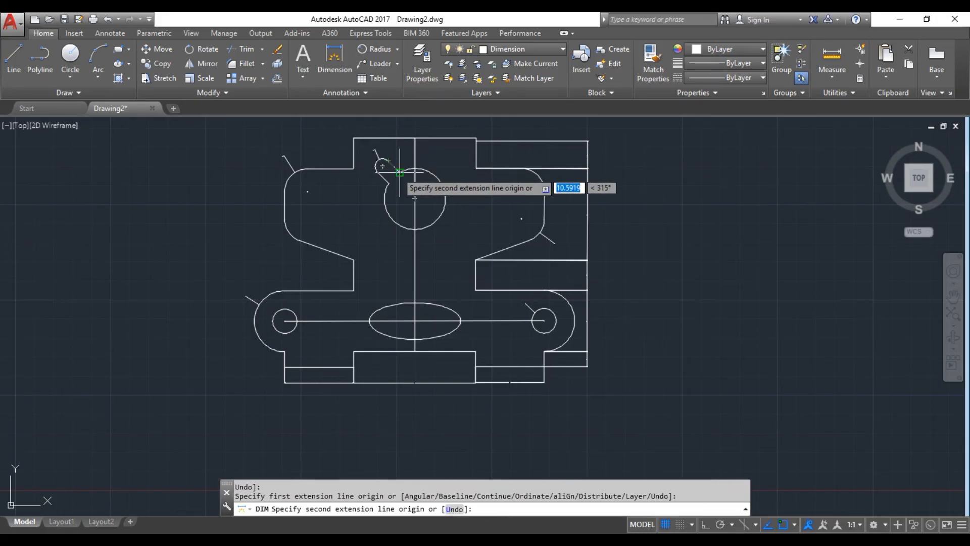
pyautogui.click(399, 172)
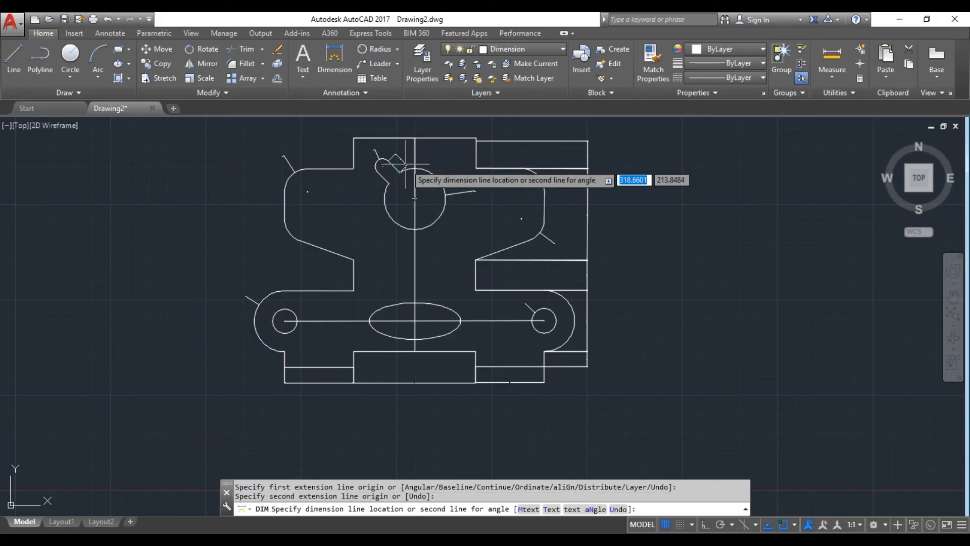
pyautogui.click(405, 165)
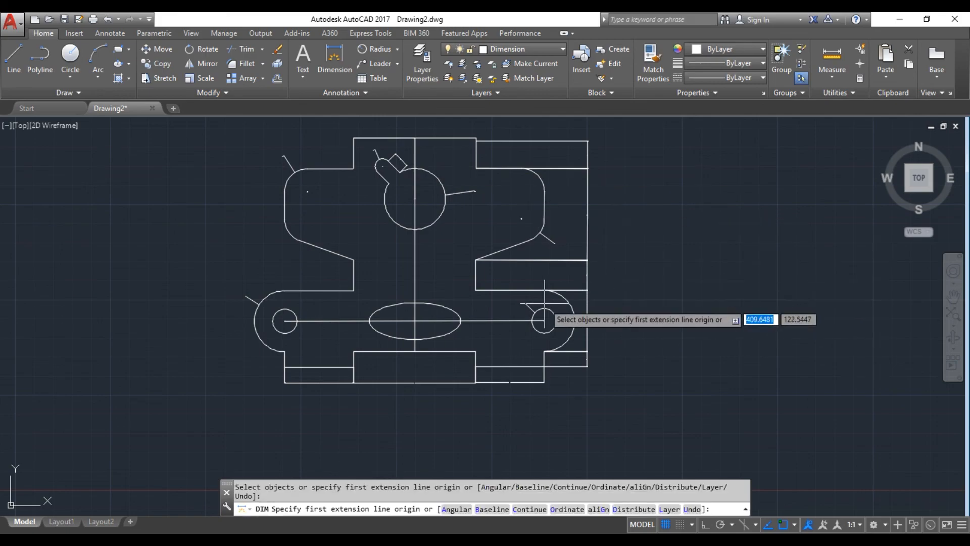
pyautogui.hotkey('alt', 'Tab')
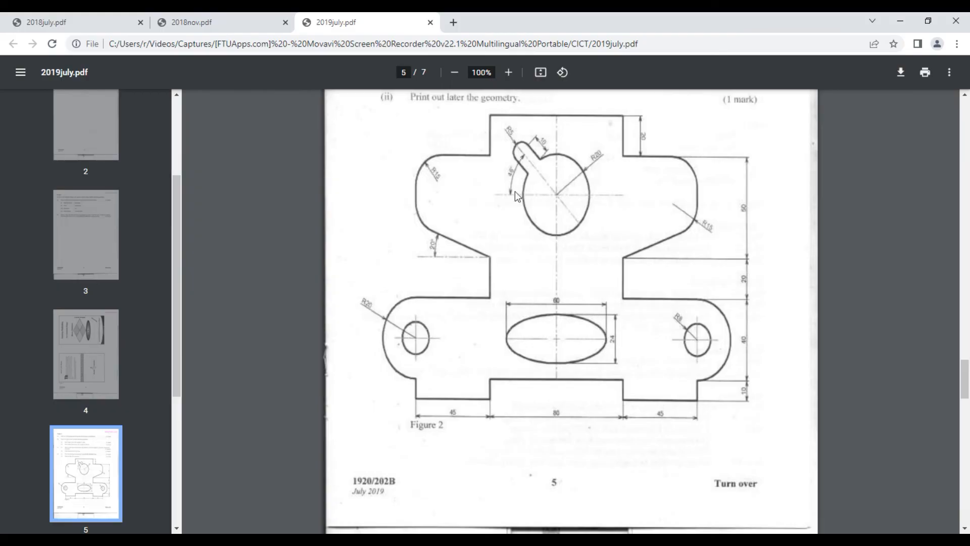
pyautogui.moveTo(462, 538)
pyautogui.click(457, 498)
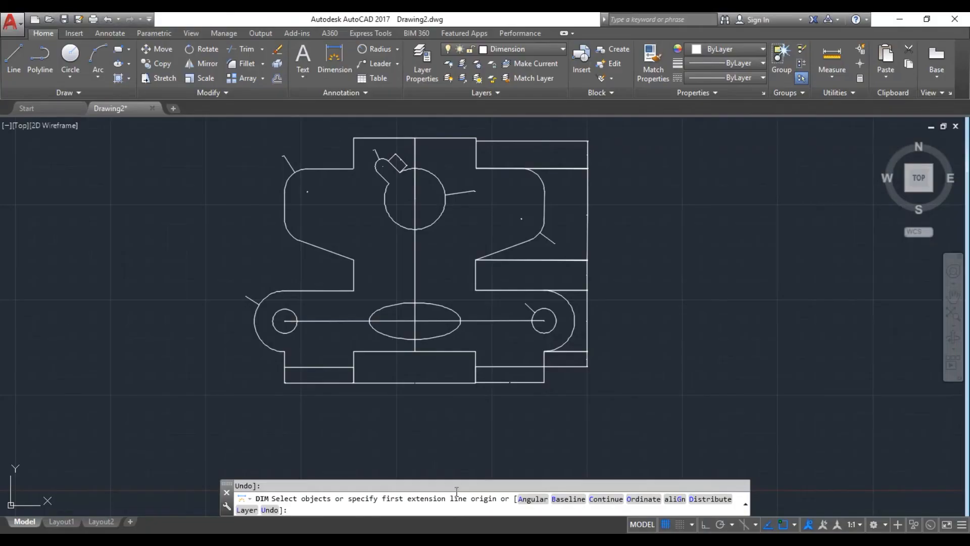
pyautogui.click(398, 49)
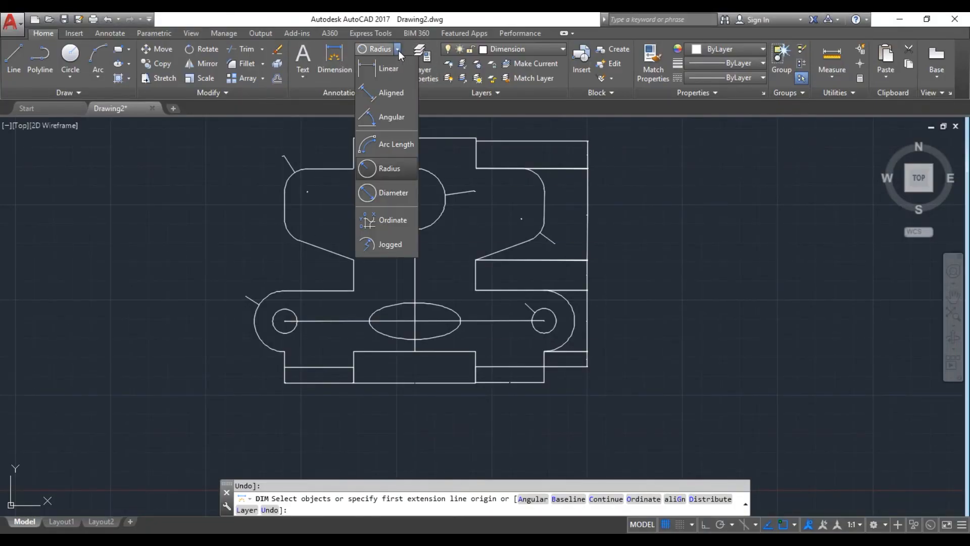
pyautogui.click(398, 117)
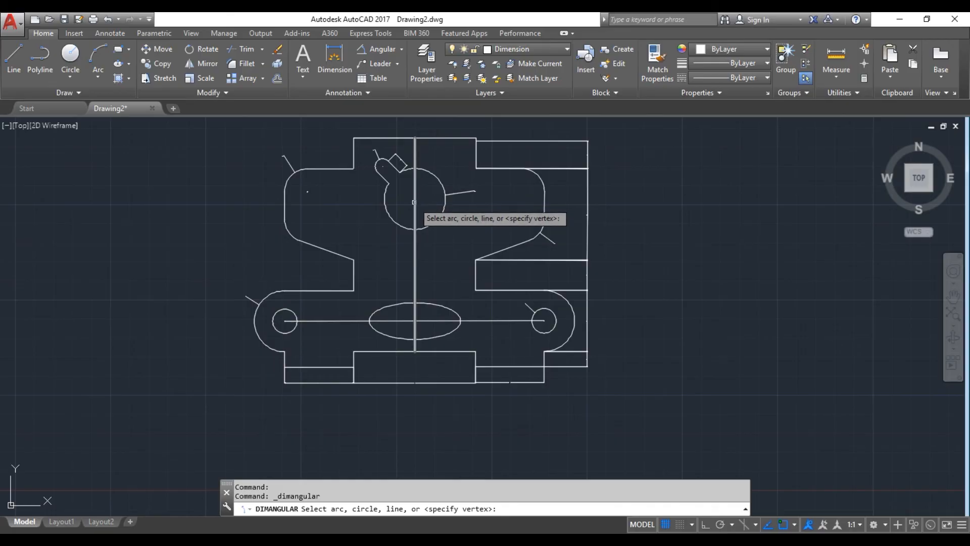
pyautogui.scroll(8, 415, 197)
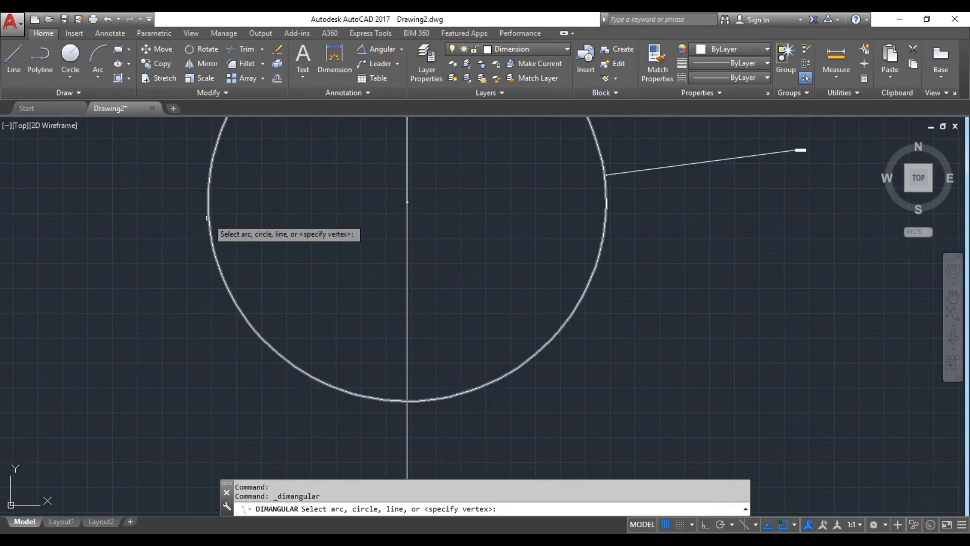
pyautogui.click(208, 218)
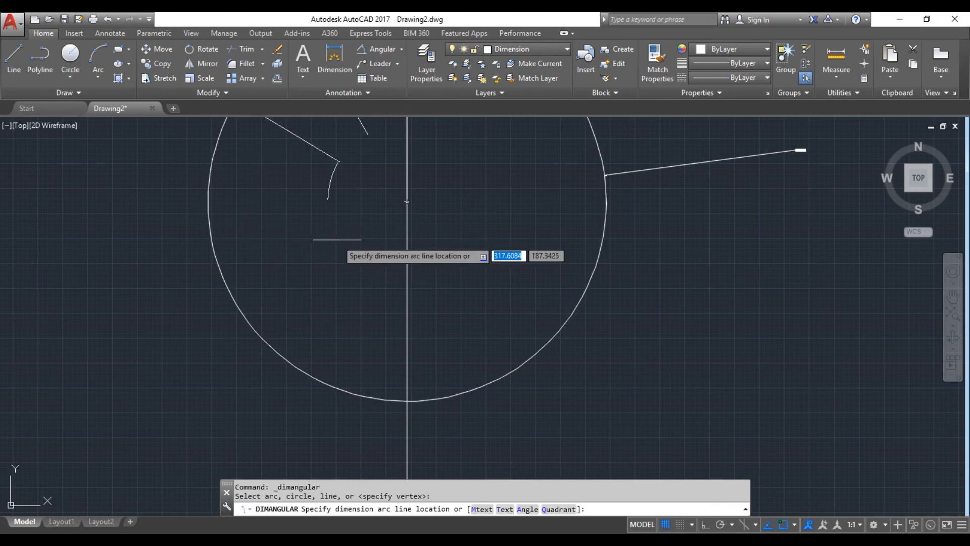
pyautogui.press('Escape')
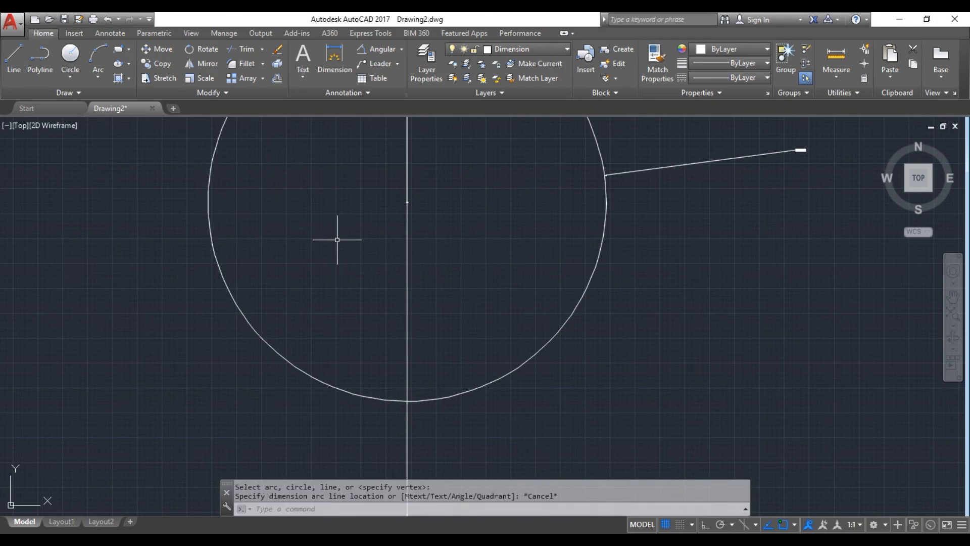
# Step: Add an angular dimension between the left sloped edge and the vertical neck edge below it, and compare it with Figure 2
pyautogui.click(389, 53)
pyautogui.scroll(-6, 390, 150)
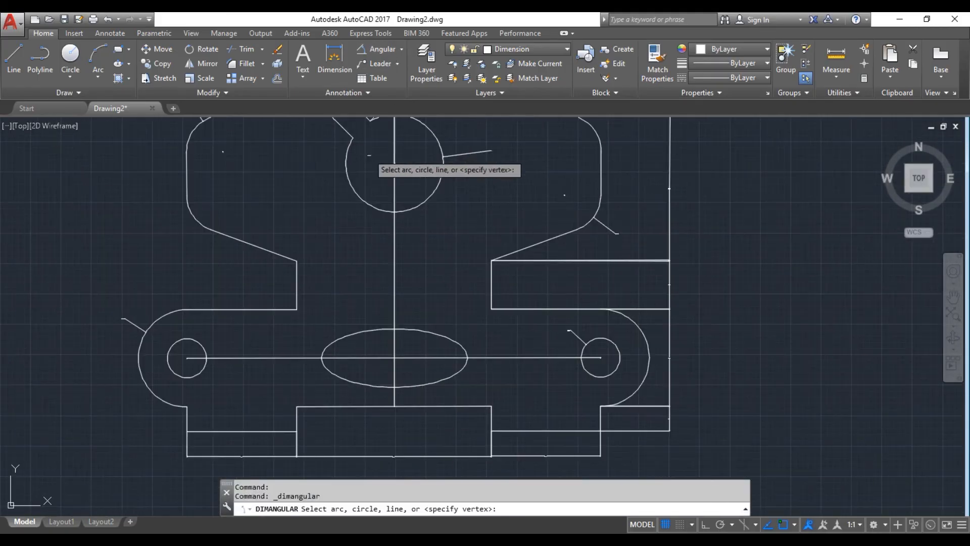
pyautogui.click(296, 261)
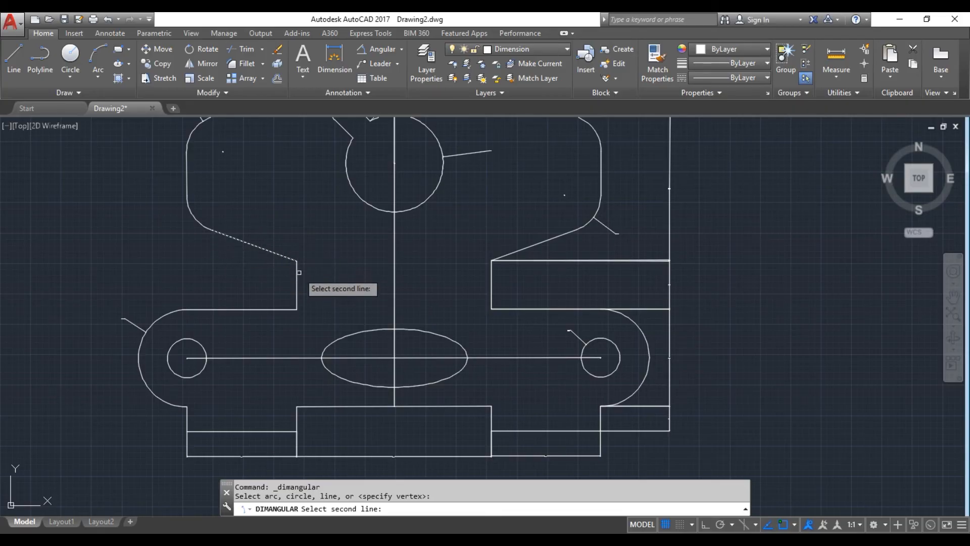
pyautogui.click(192, 217)
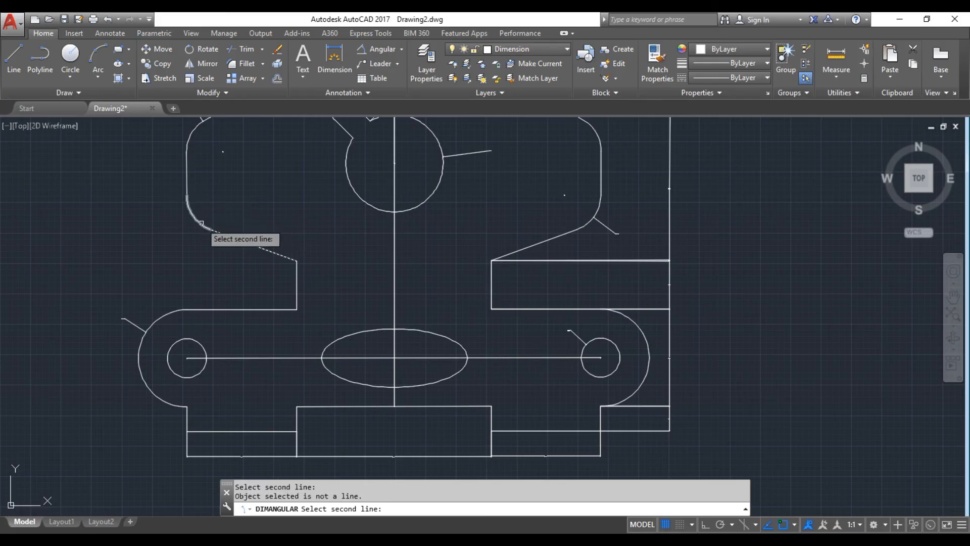
pyautogui.click(297, 274)
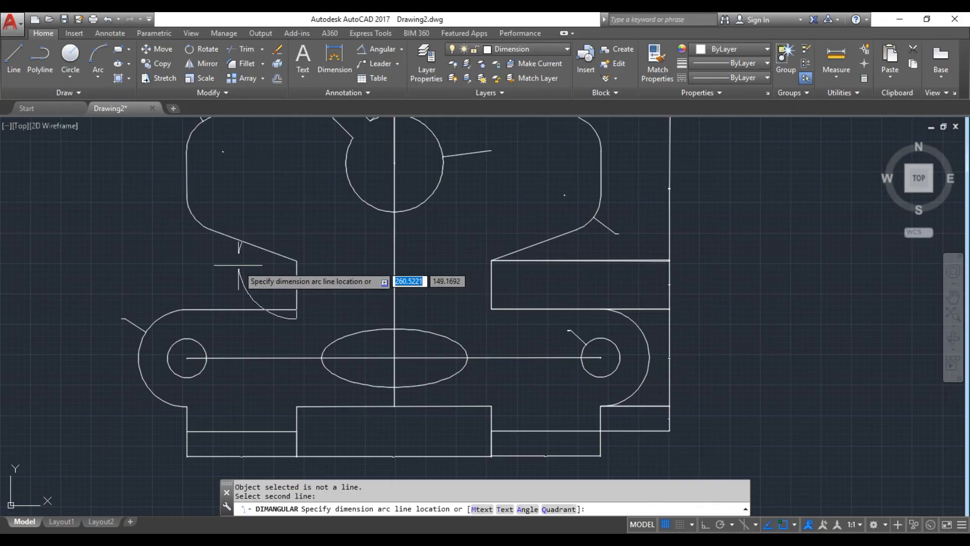
pyautogui.click(279, 296)
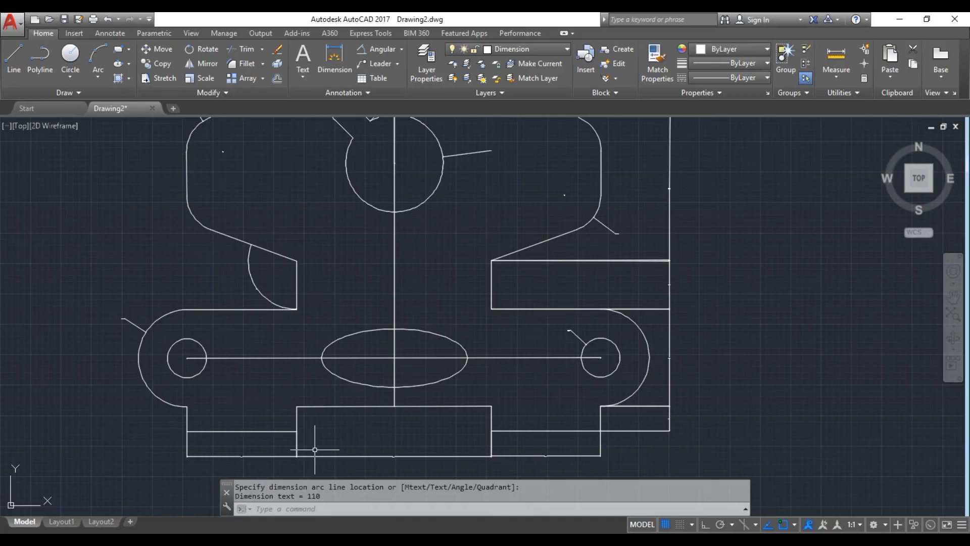
pyautogui.hotkey('alt', 'Tab')
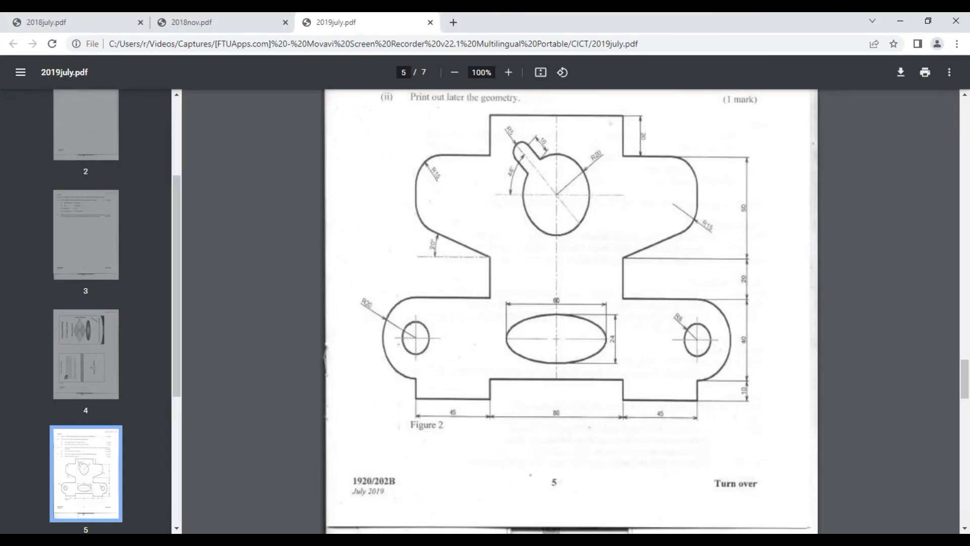
pyautogui.hotkey('alt', 'Tab')
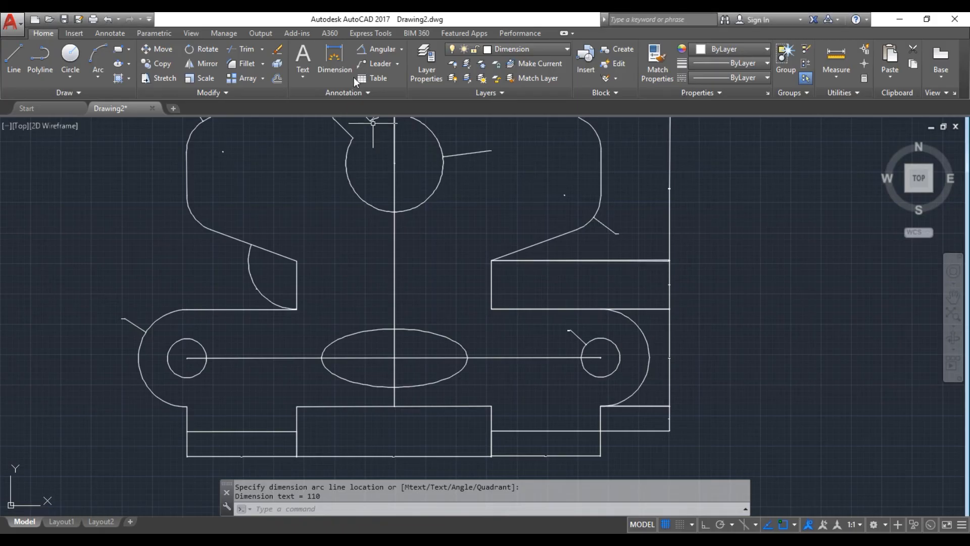
# Step: Erase the angular dimension between the left sloped edge and the vertical neck edge
pyautogui.click(403, 49)
pyautogui.click(403, 47)
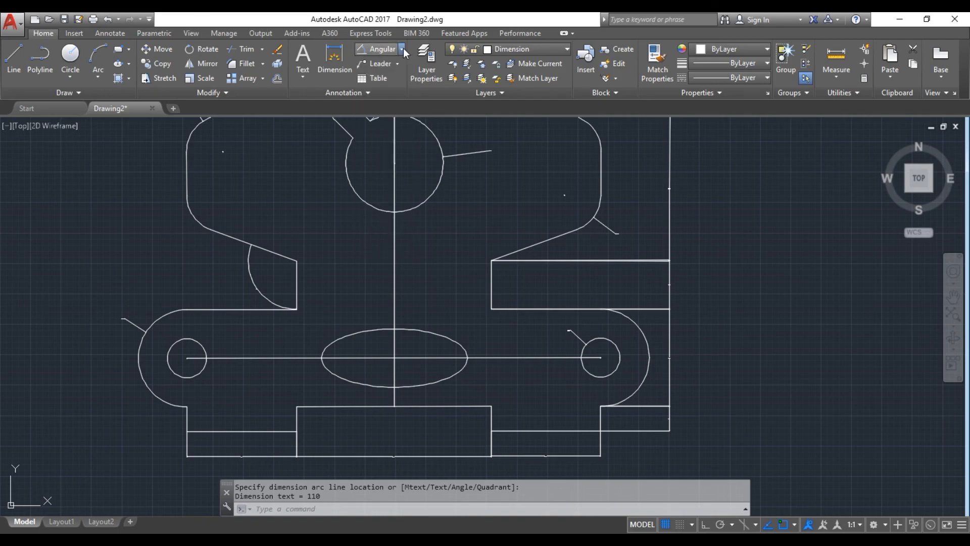
pyautogui.click(248, 260)
pyautogui.press('Delete')
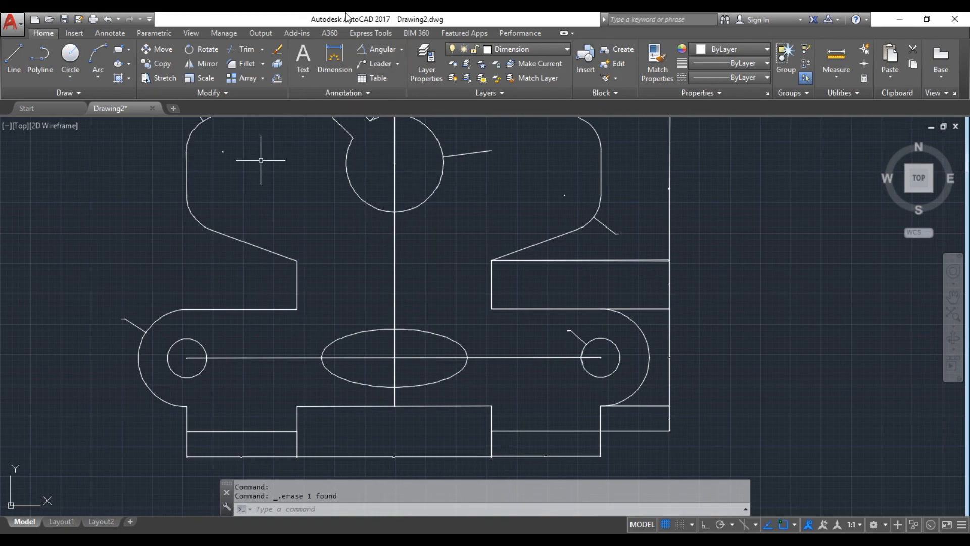
# Step: Draw a horizontal reference line extending left from the corner where the left sloped edge meets the neck
pyautogui.click(14, 58)
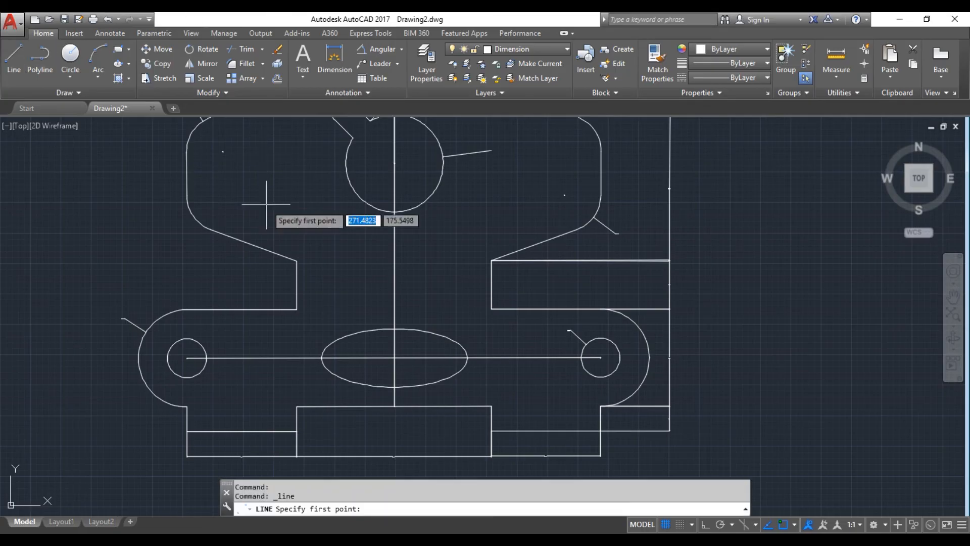
pyautogui.click(297, 260)
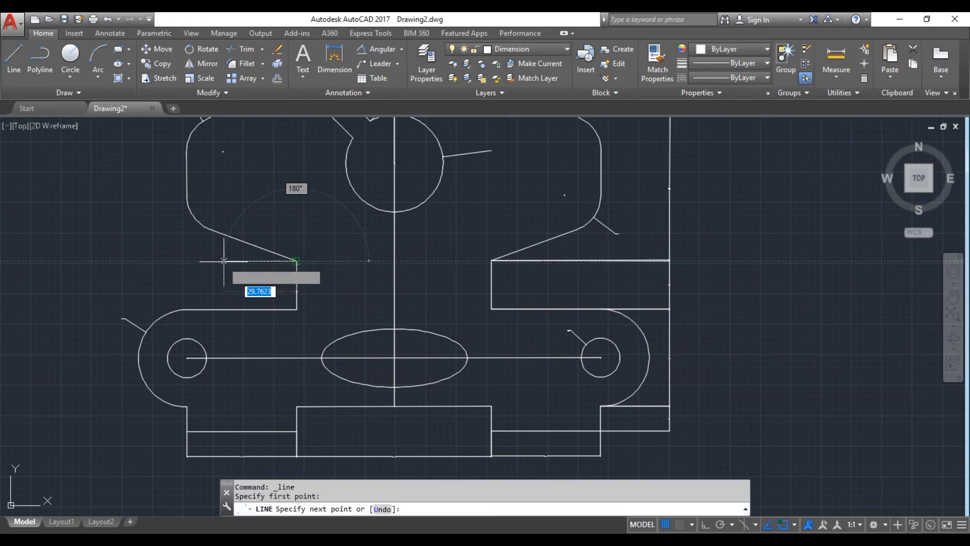
pyautogui.click(182, 261)
pyautogui.press('Escape')
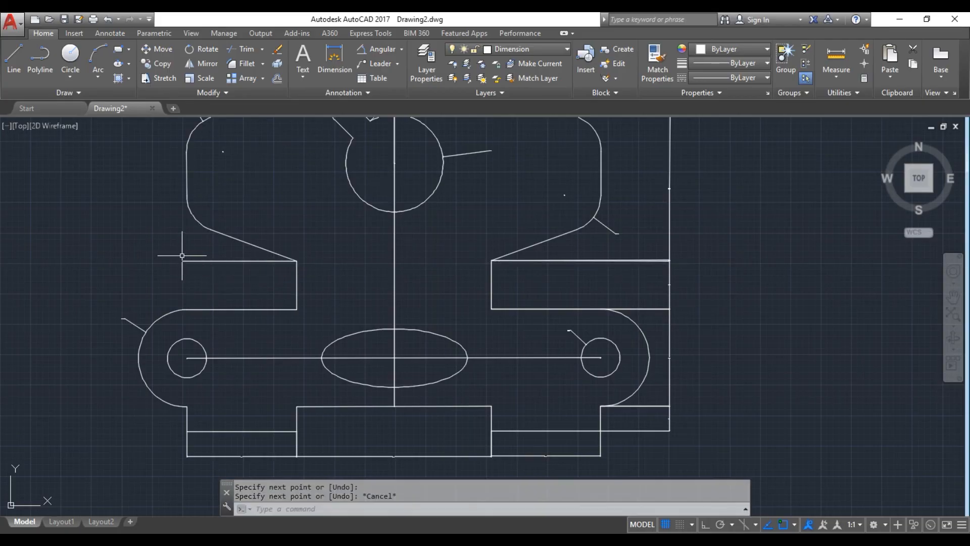
pyautogui.click(360, 49)
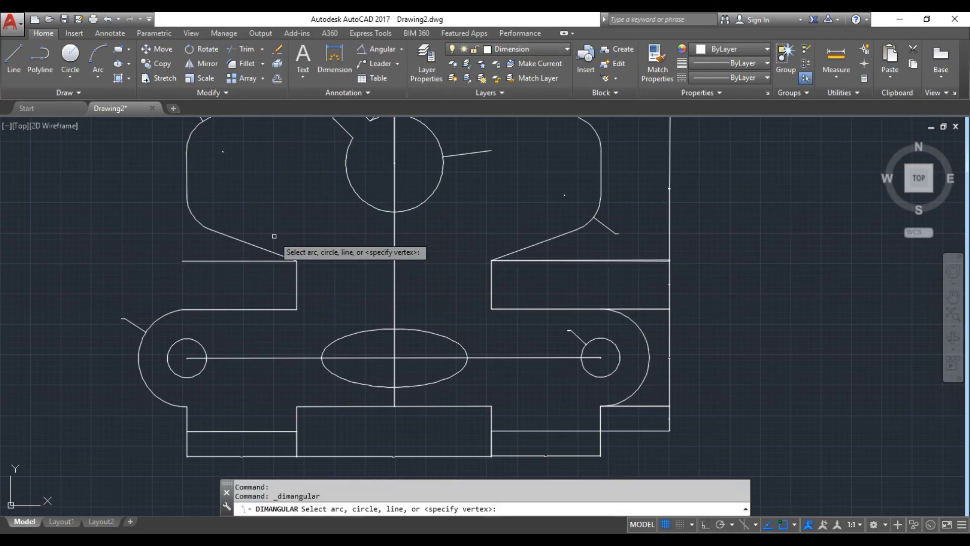
pyautogui.click(265, 251)
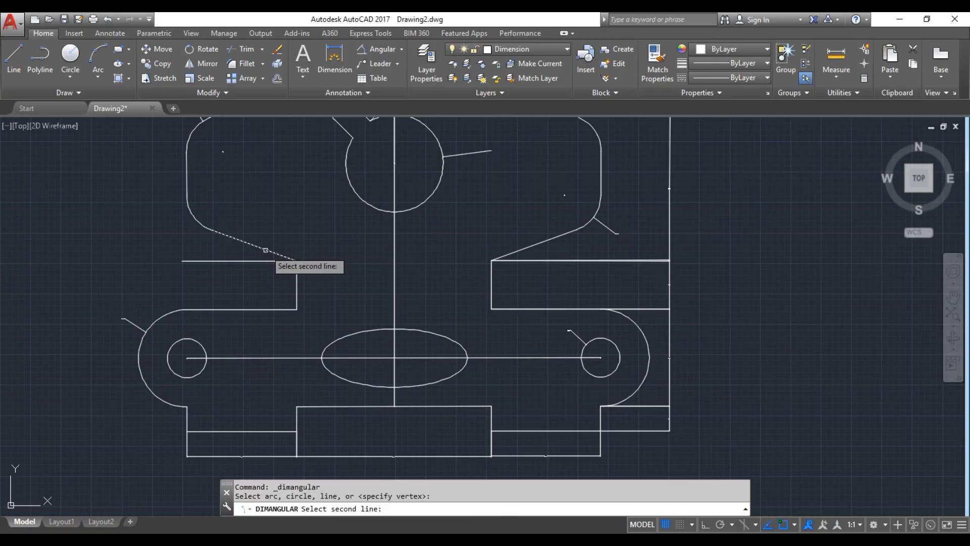
pyautogui.press('Escape')
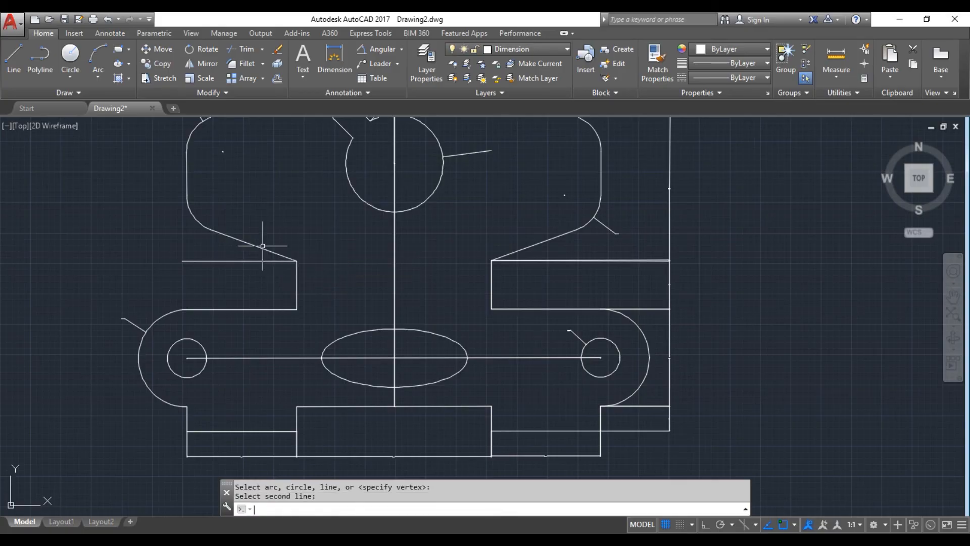
# Step: Try an angular dimension between the left sloped edge and the horizontal reference line, and erase that dimension
pyautogui.click(377, 49)
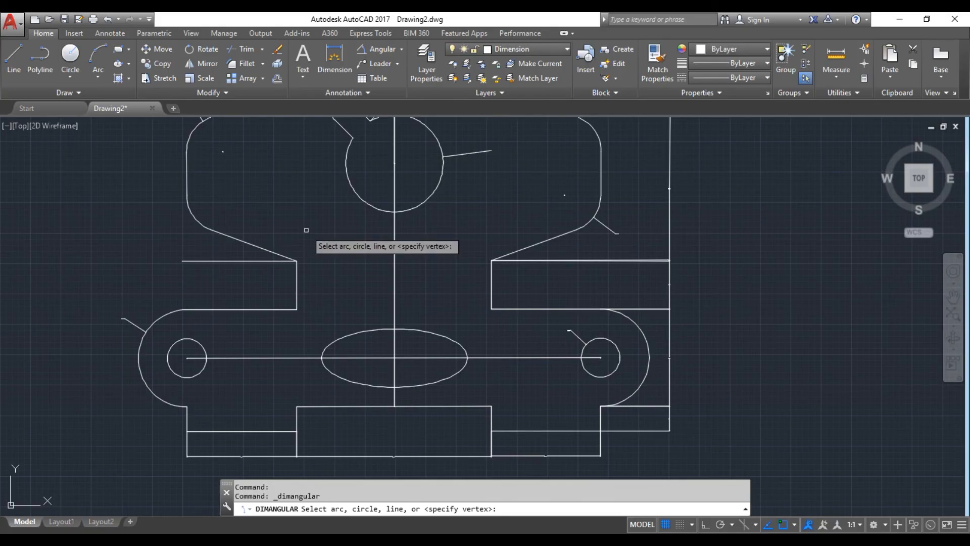
pyautogui.click(263, 246)
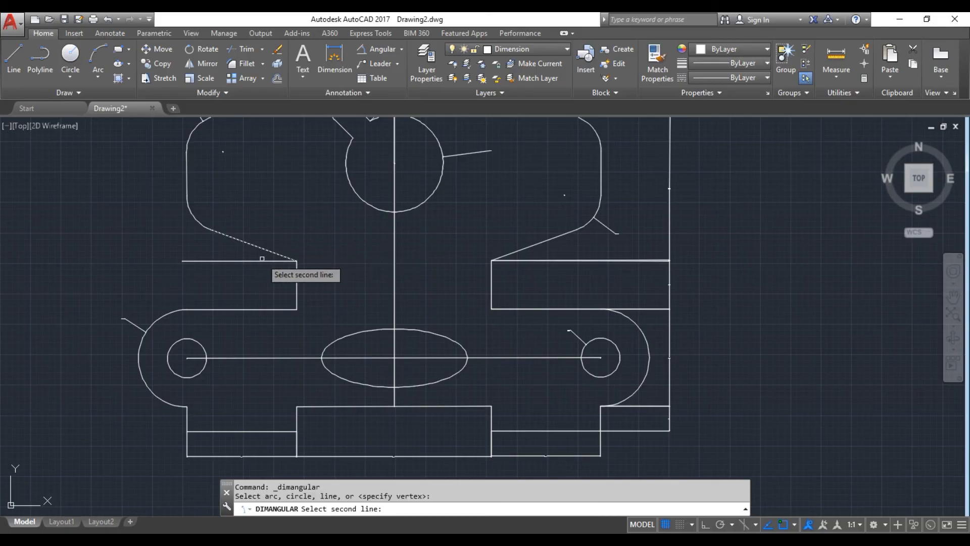
pyautogui.click(262, 261)
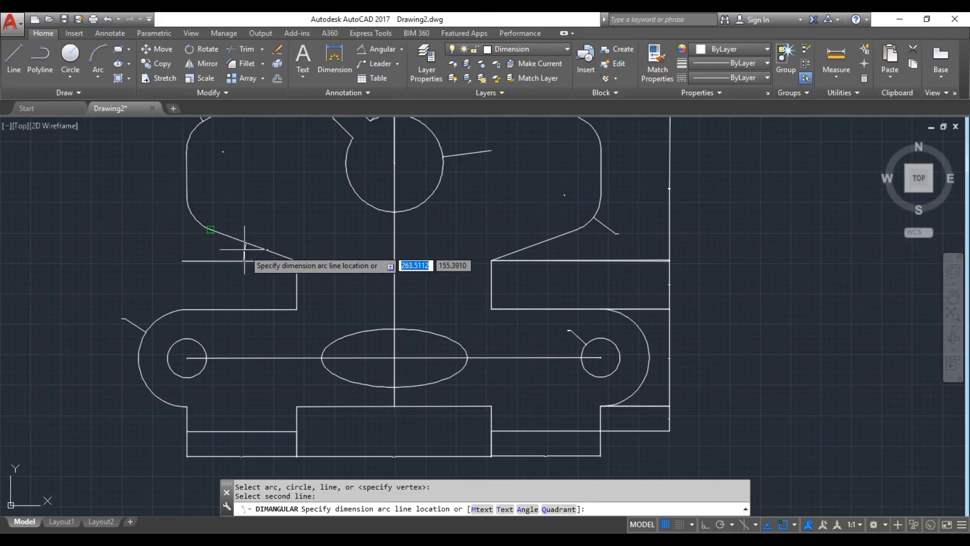
pyautogui.click(245, 251)
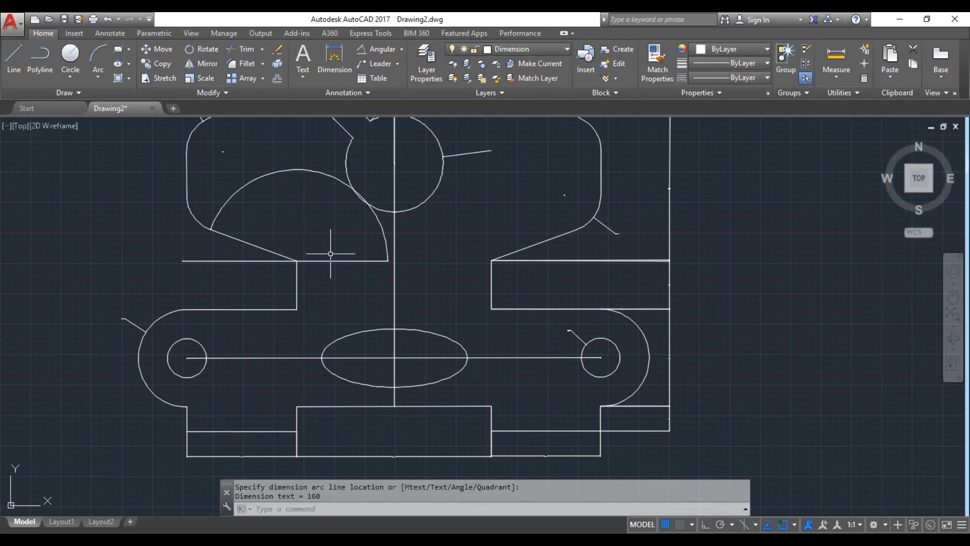
pyautogui.click(353, 261)
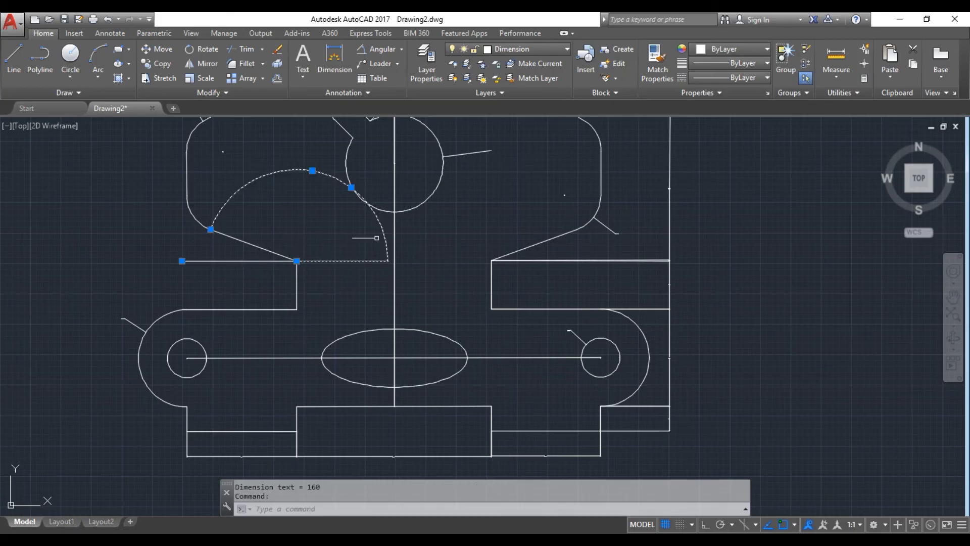
pyautogui.press('Delete')
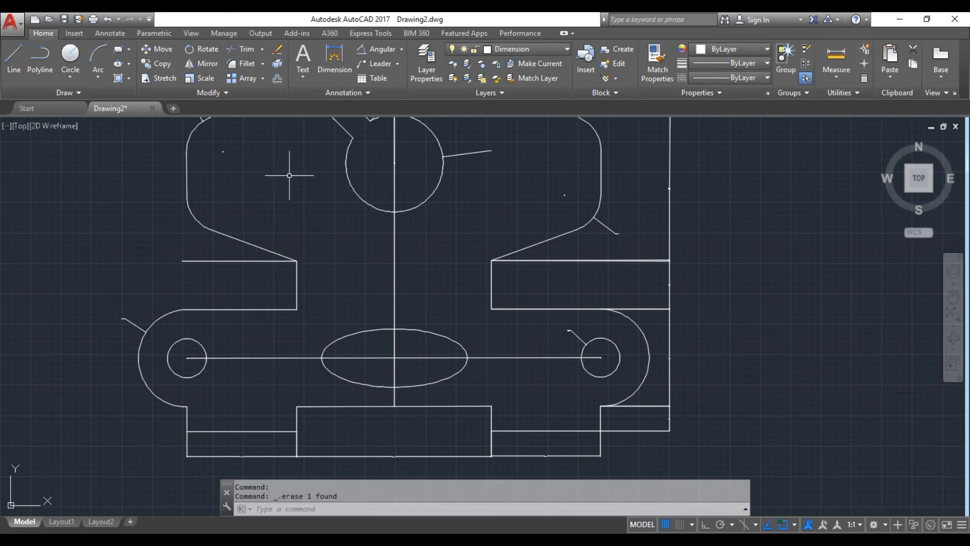
# Step: Retry the angular dimension from the left sloped edge to the reference line, and erase the large arc it produces
pyautogui.click(376, 49)
pyautogui.click(247, 245)
pyautogui.click(259, 261)
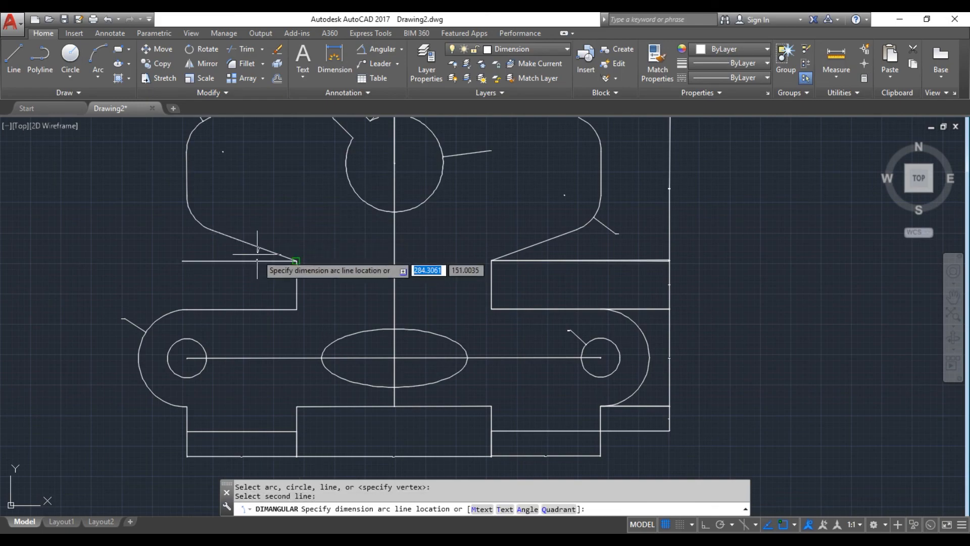
pyautogui.click(256, 255)
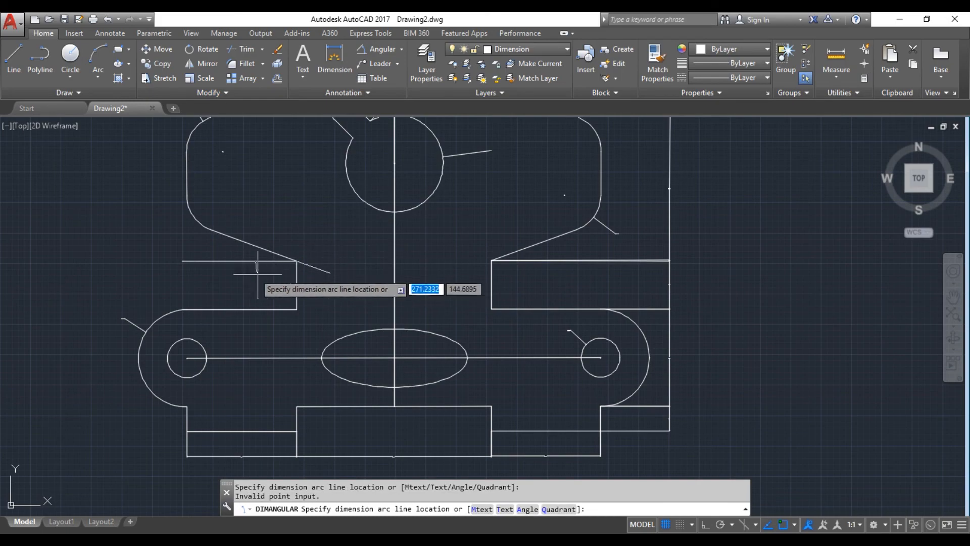
pyautogui.click(248, 249)
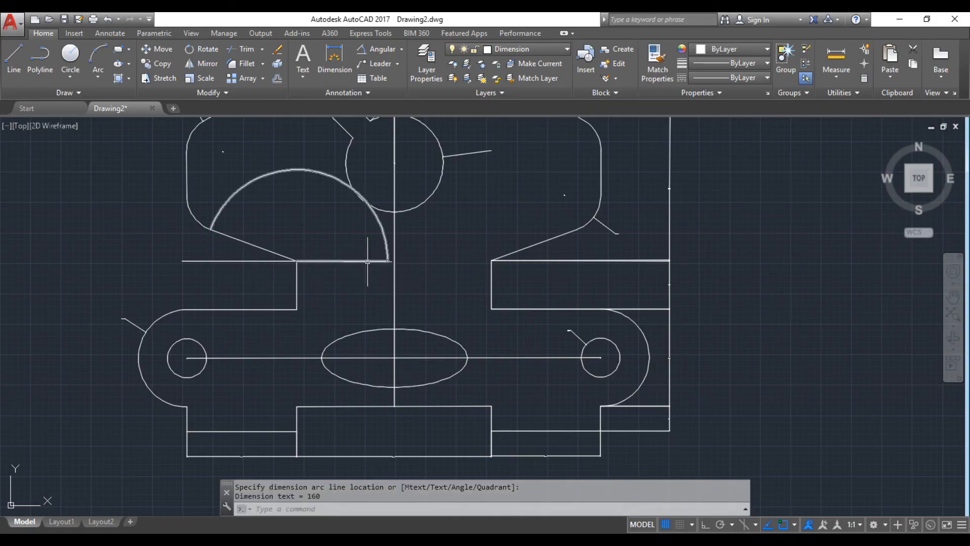
pyautogui.click(383, 261)
pyautogui.press('Delete')
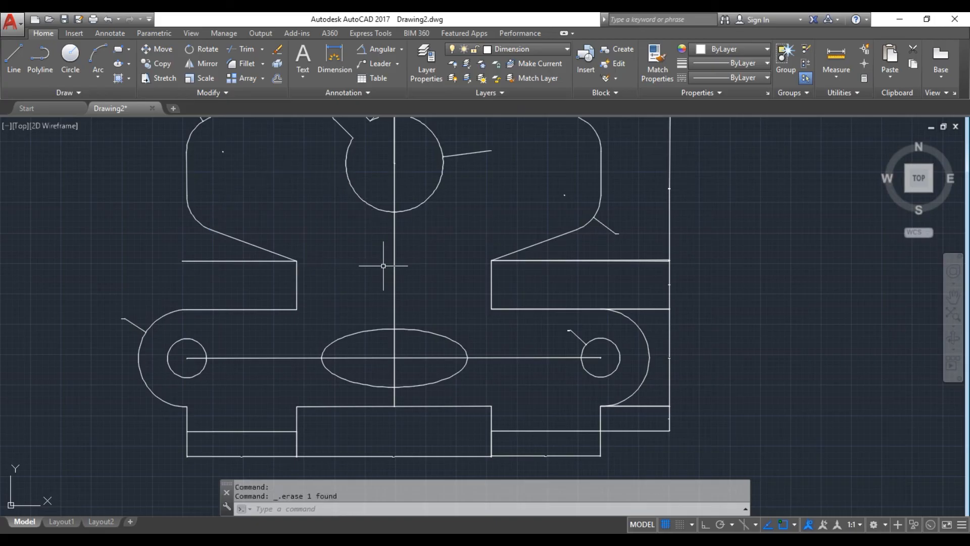
# Step: Add an angular dimension between the left sloped edge and the reference line, placing its arc inside the narrow wedge between them
pyautogui.click(376, 49)
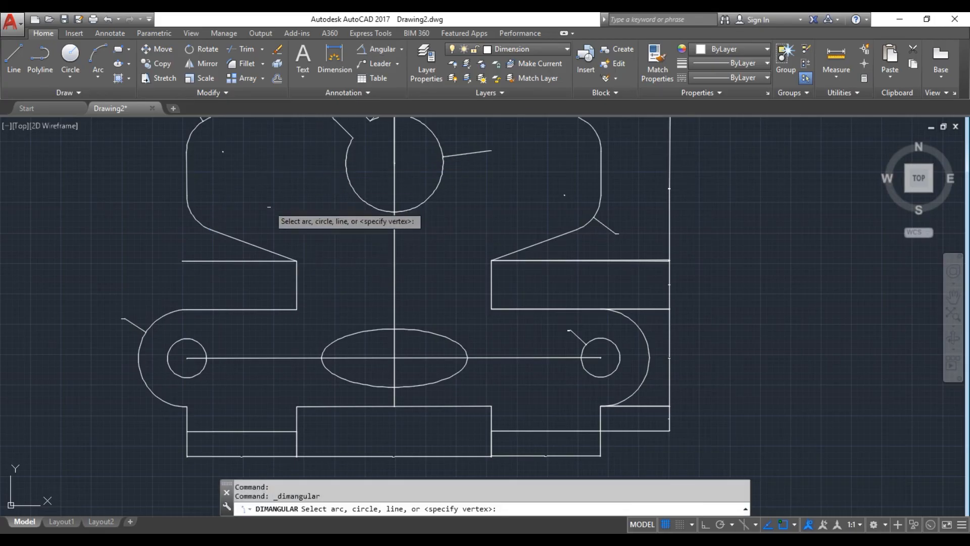
pyautogui.click(239, 241)
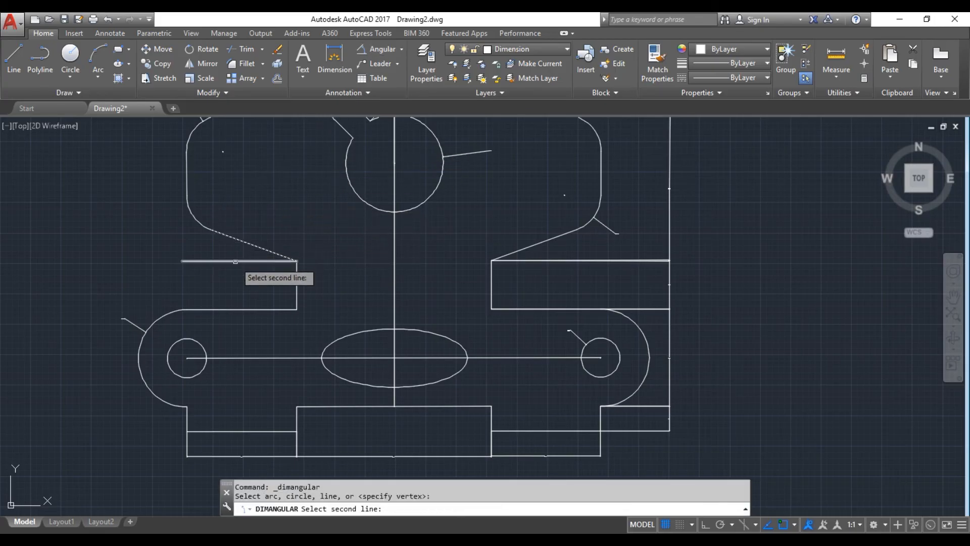
pyautogui.click(234, 260)
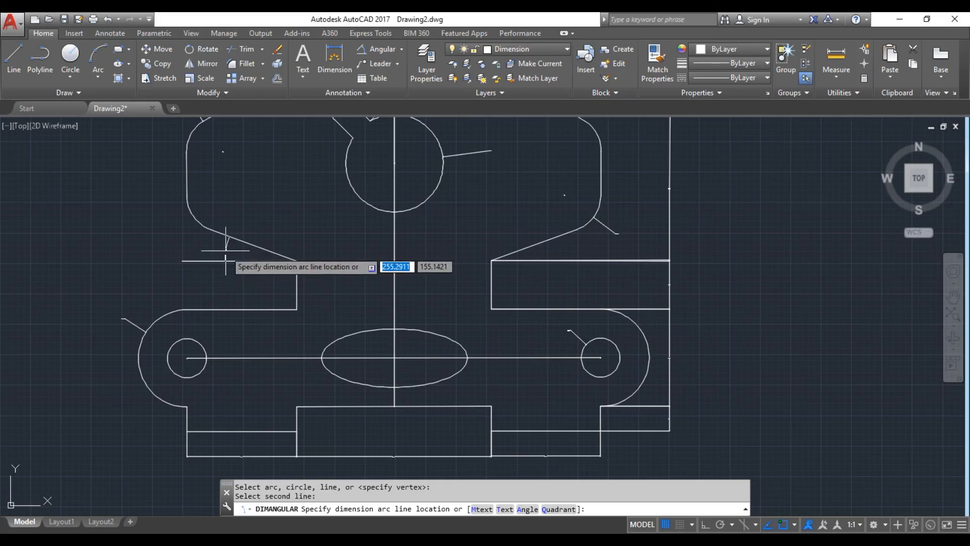
pyautogui.click(226, 250)
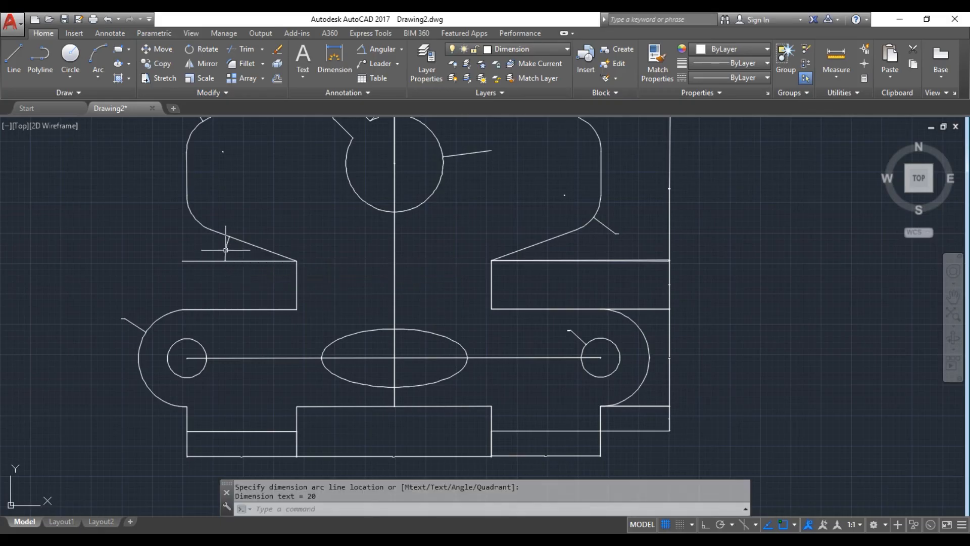
# Step: Erase the horizontal reference line below the left sloped edge, keeping the angular dimension
pyautogui.click(254, 263)
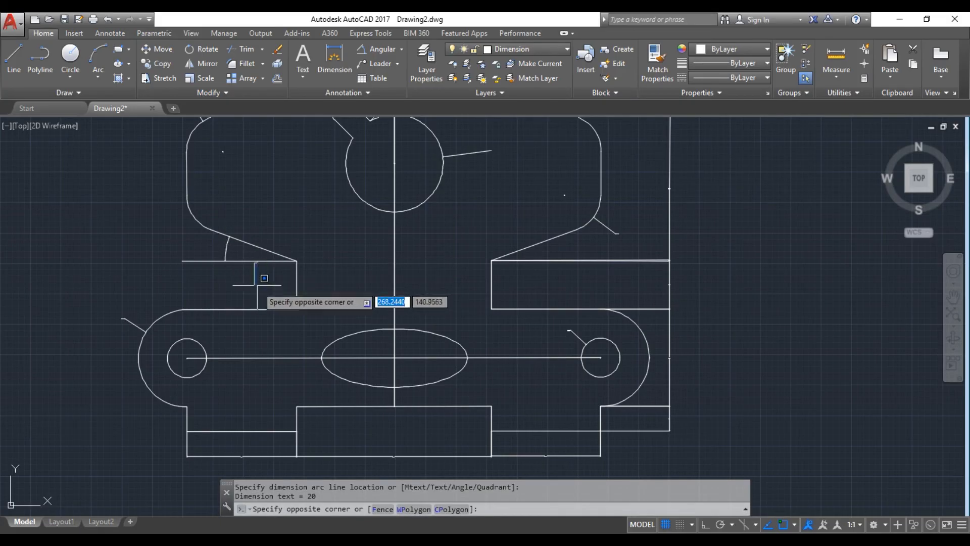
pyautogui.click(210, 263)
pyautogui.press('Delete')
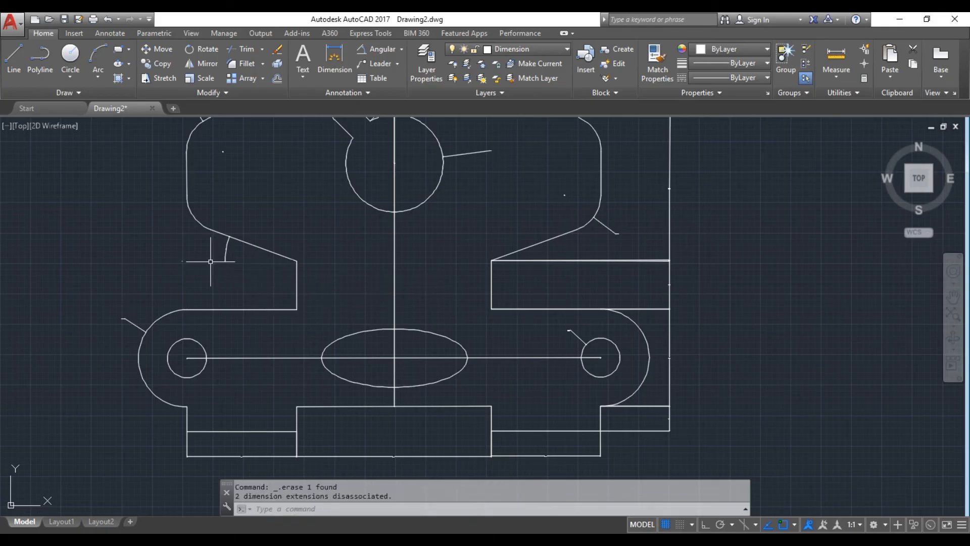
# Step: Check the slot angle in Figure 2 and draw a horizontal line from the large circle's centre to beyond its left side
pyautogui.click(367, 538)
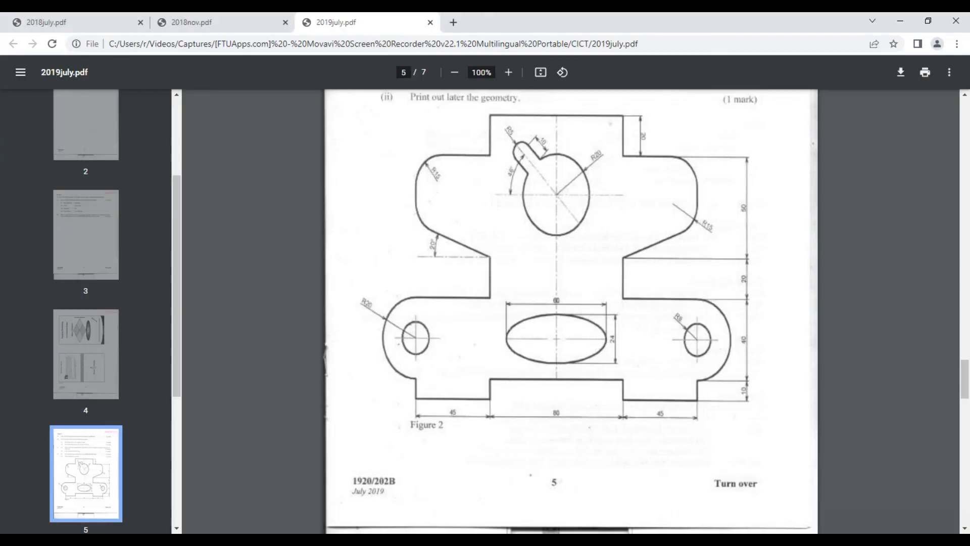
pyautogui.click(362, 539)
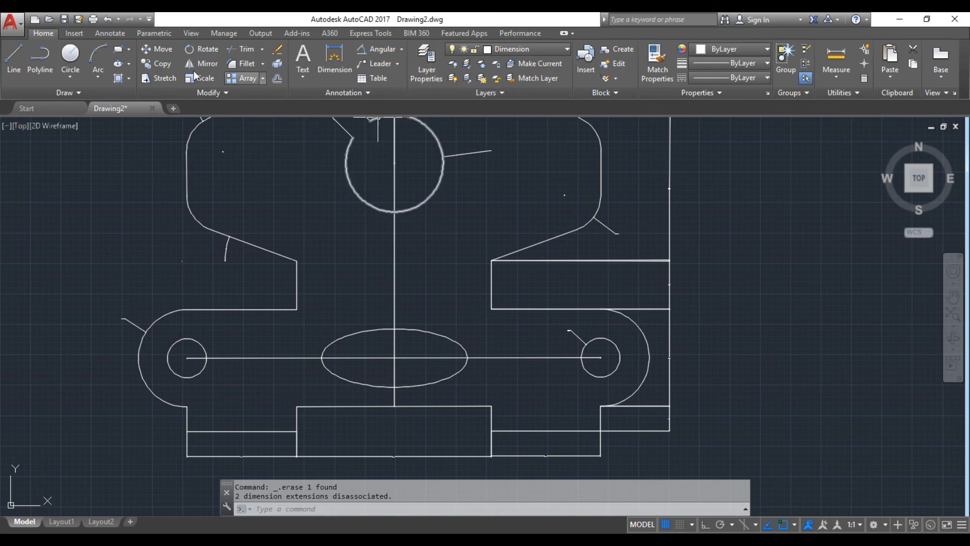
pyautogui.click(14, 58)
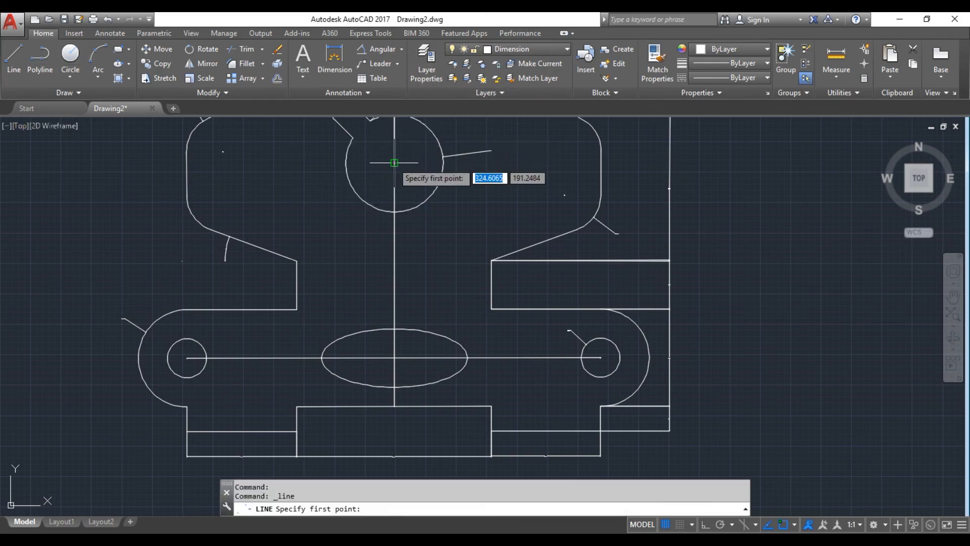
pyautogui.click(394, 162)
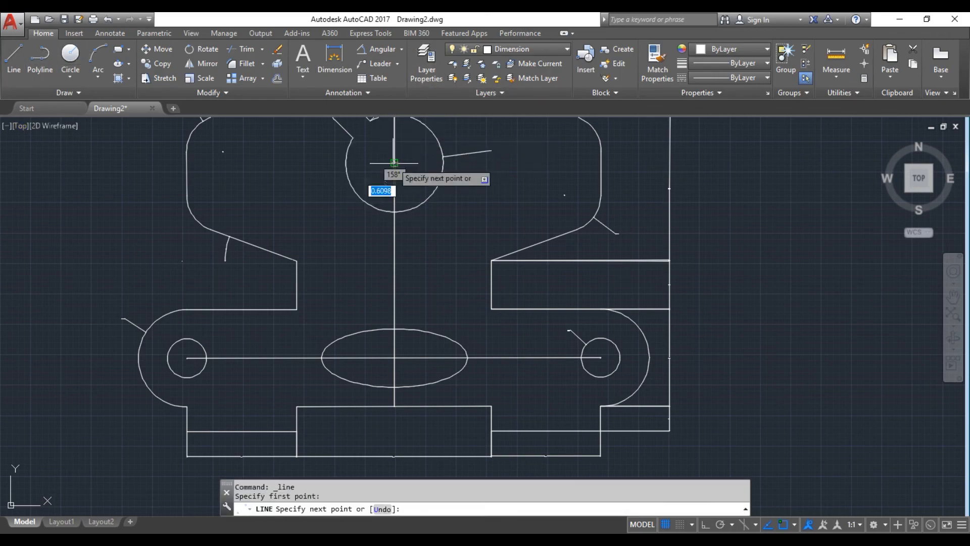
pyautogui.click(310, 162)
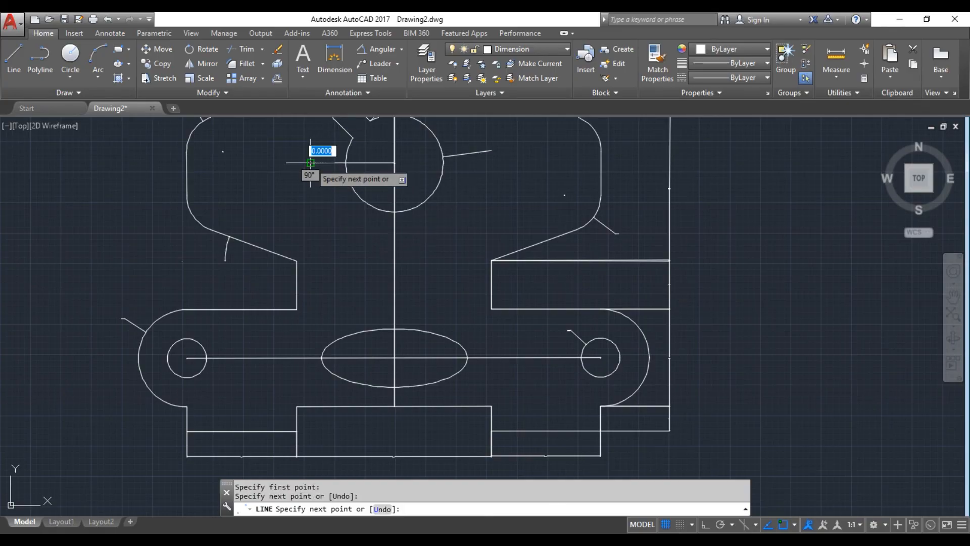
pyautogui.press('Escape')
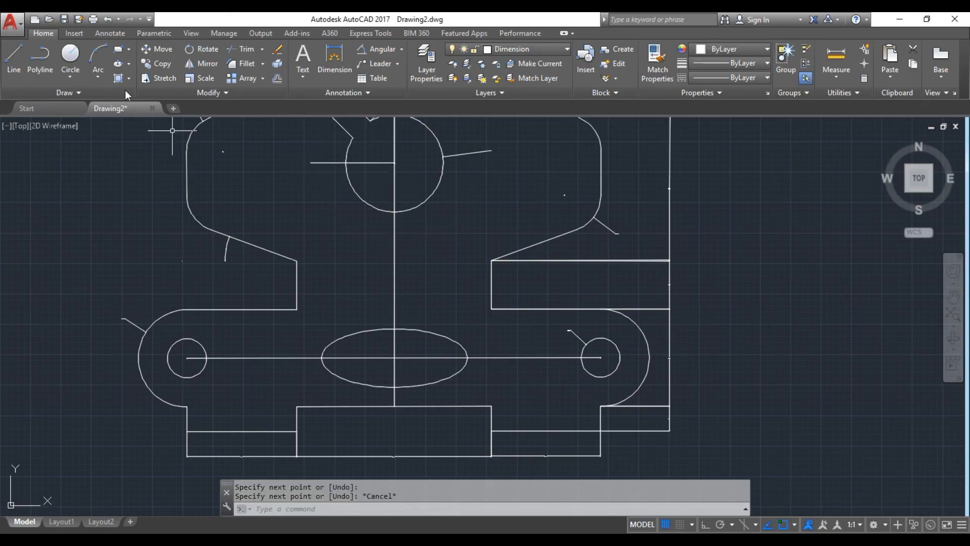
# Step: Draw a line from the large circle's centre to the centre of the slanted slot's rounded end
pyautogui.click(13, 58)
pyautogui.scroll(-6, 368, 156)
pyautogui.scroll(4, 368, 156)
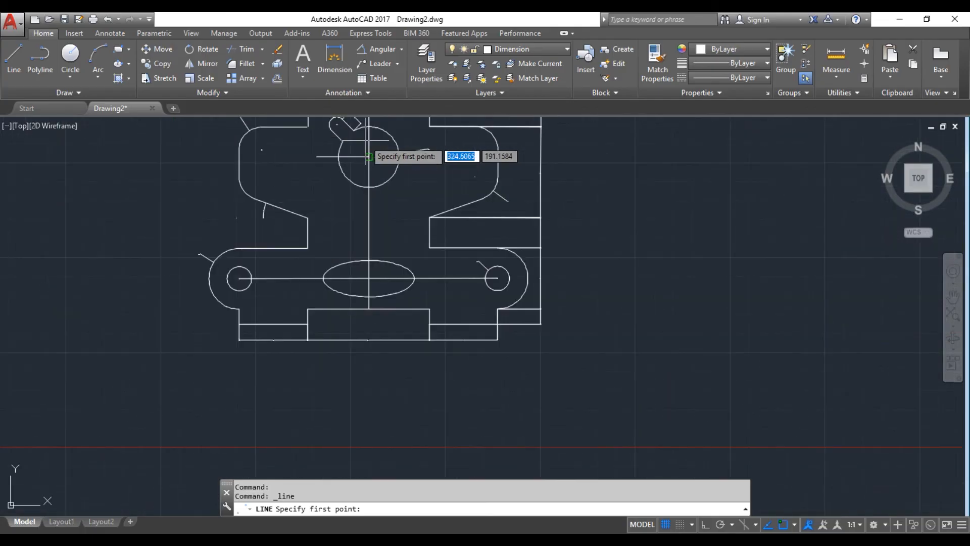
pyautogui.click(368, 156)
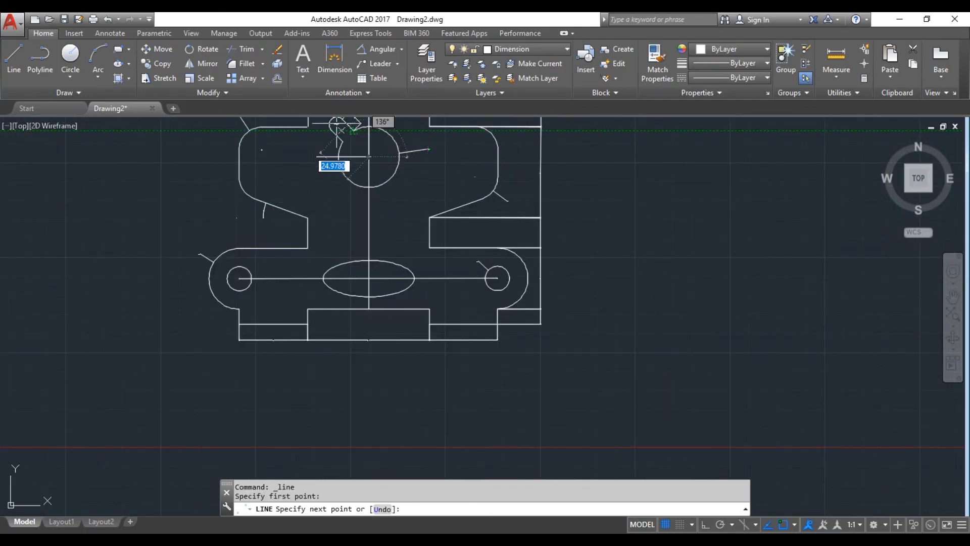
pyautogui.click(337, 125)
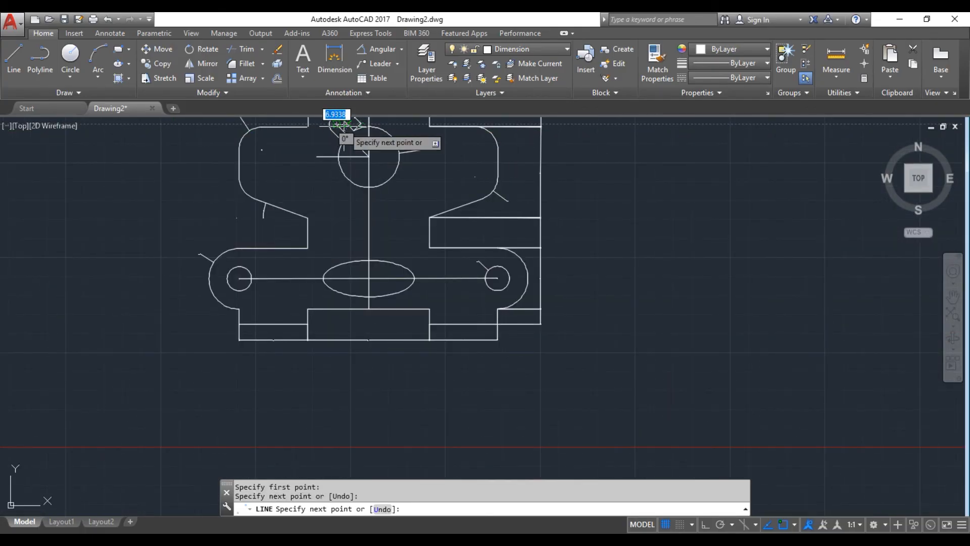
pyautogui.press('Escape')
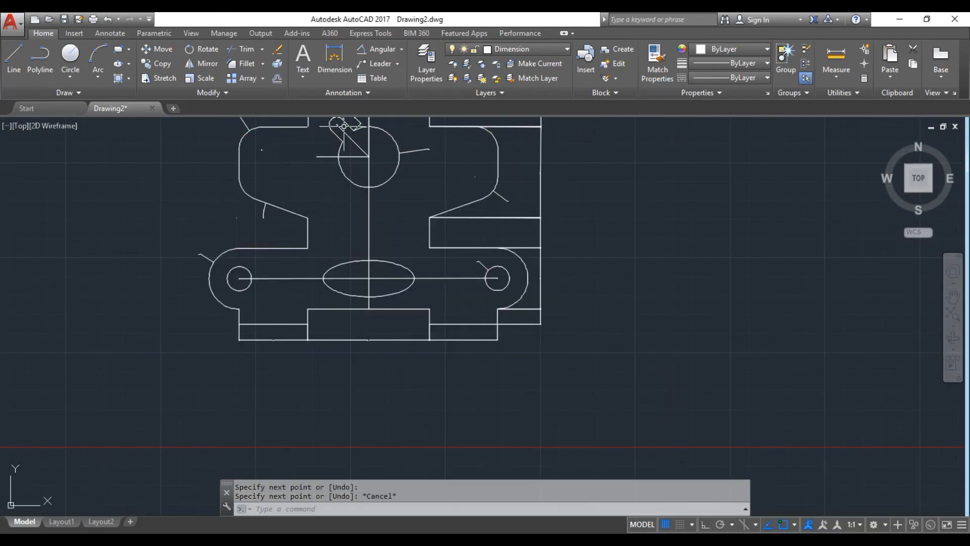
# Step: Try to add an angular dimension at the large circle's centre, measured from the slot's slanted centre line
pyautogui.click(385, 47)
pyautogui.click(361, 146)
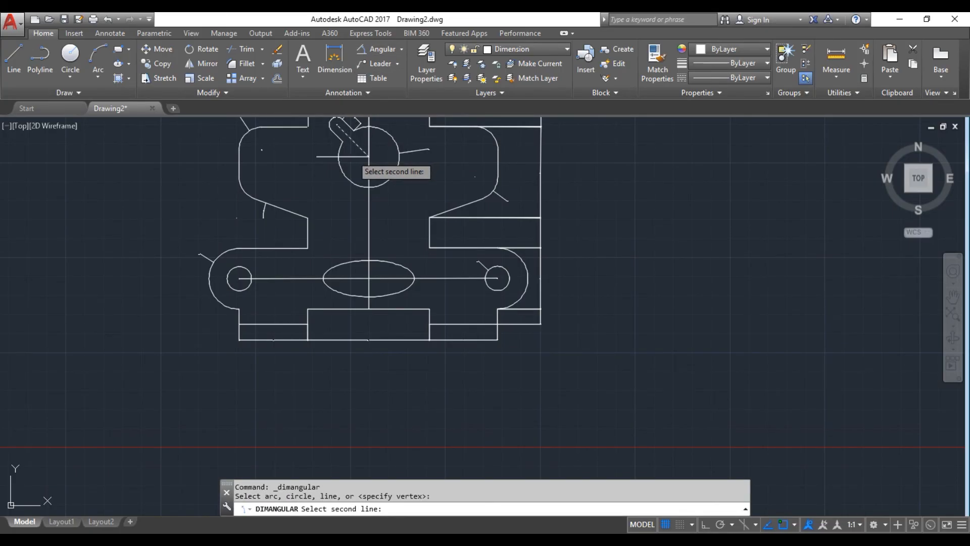
pyautogui.click(370, 157)
pyautogui.click(350, 154)
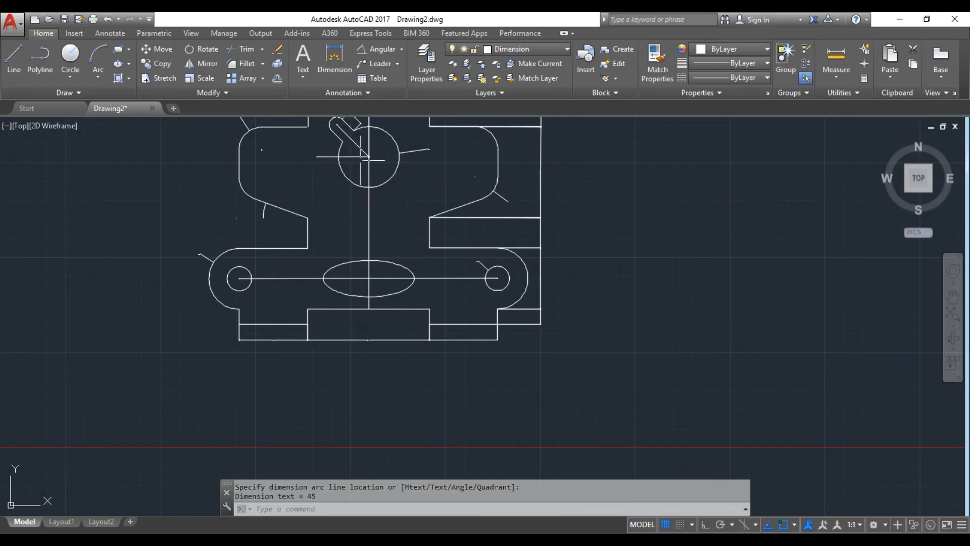
pyautogui.scroll(-3, 345, 139)
pyautogui.scroll(5, 347, 138)
# Step: Try twice more to place an angular dimension between the slot's slanted centre line and the horizontal reference line, close to the circle's centre
pyautogui.click(364, 51)
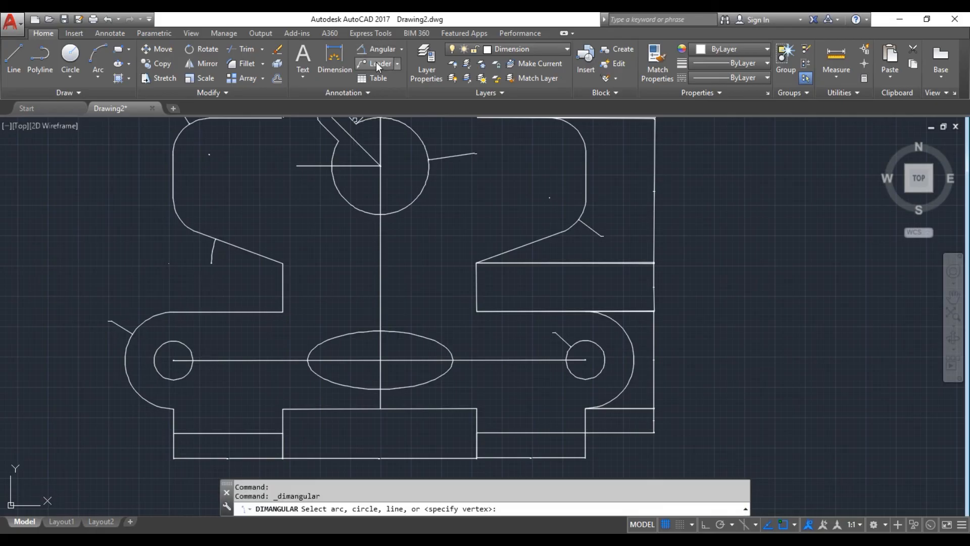
pyautogui.click(360, 165)
pyautogui.click(360, 149)
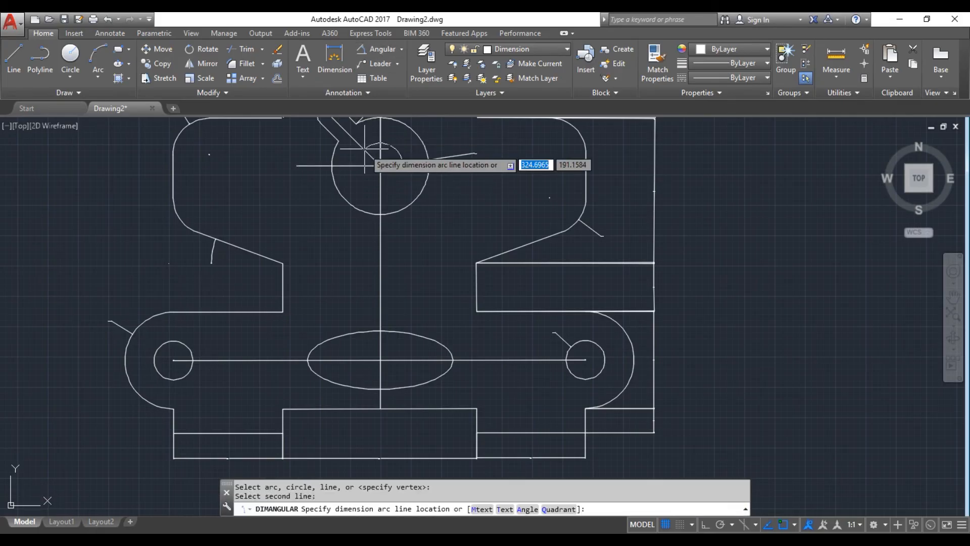
pyautogui.click(357, 154)
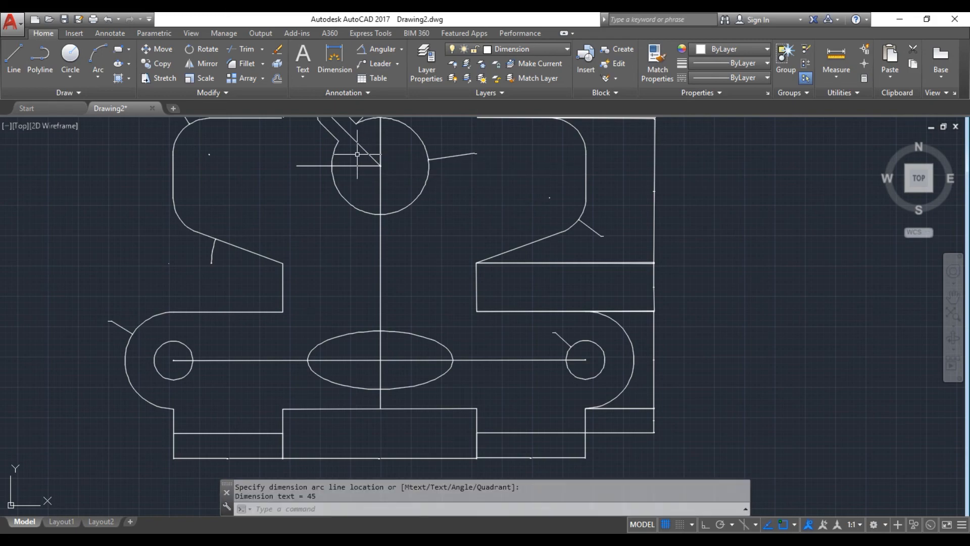
pyautogui.click(378, 49)
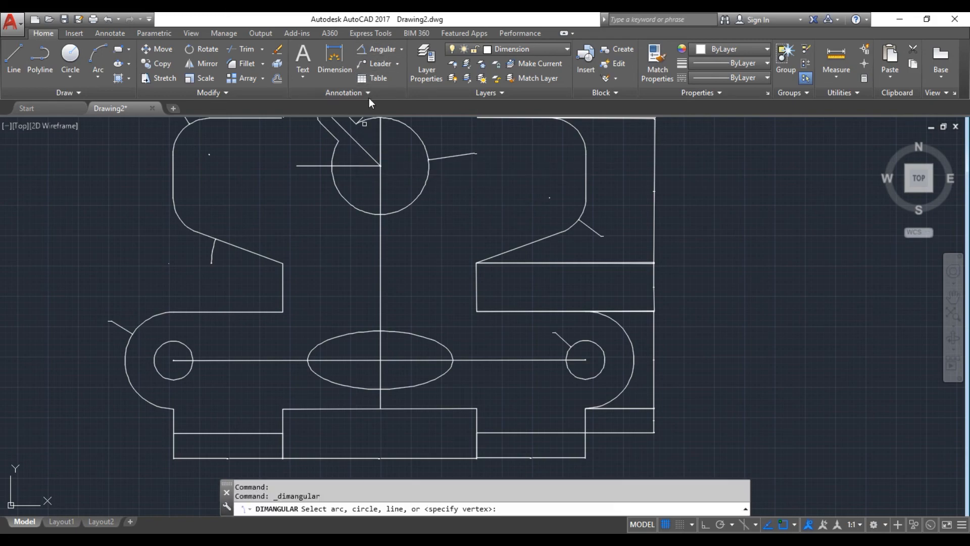
pyautogui.click(367, 154)
pyautogui.click(358, 165)
pyautogui.click(364, 158)
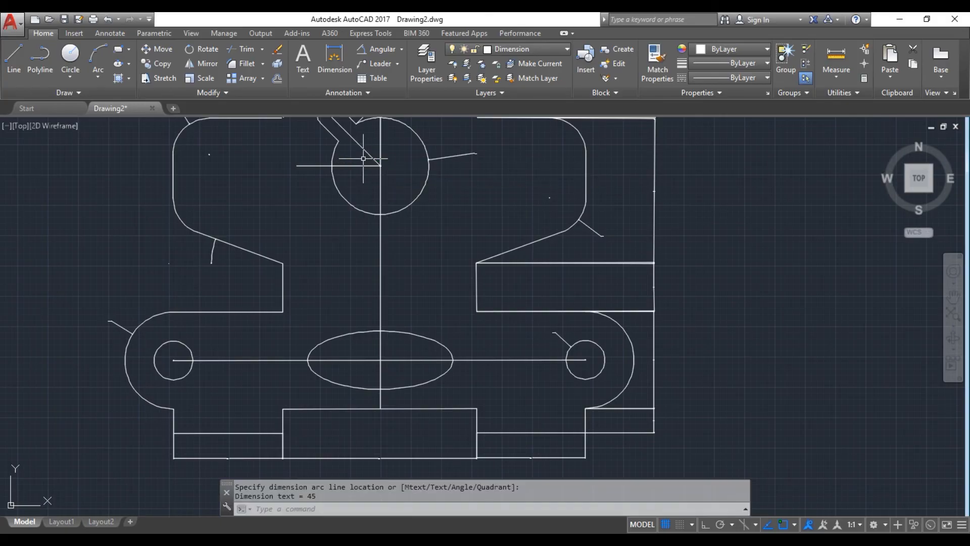
# Step: Add an angular dimension between the slot's slanted centre line and the horizontal reference line, placing its arc just inside the large circle's left side
pyautogui.click(378, 49)
pyautogui.click(357, 145)
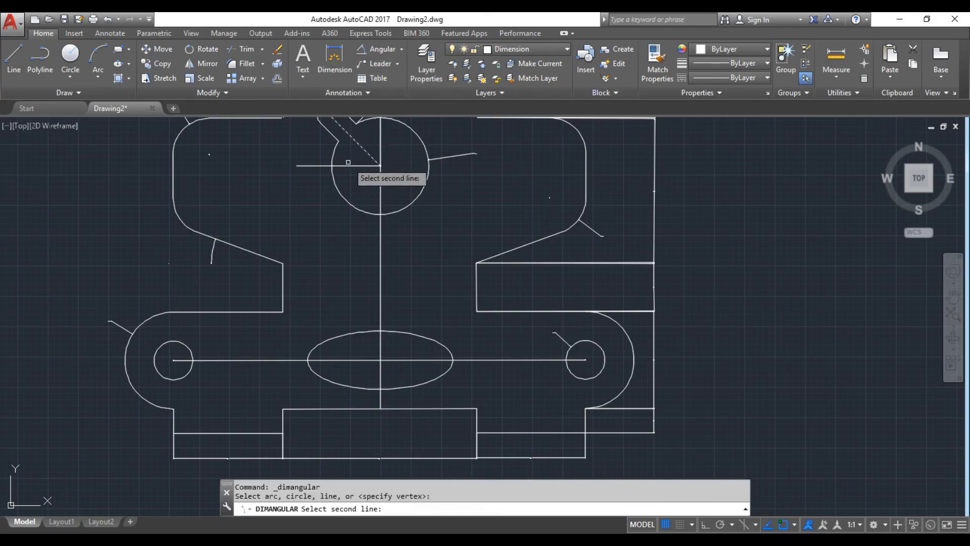
pyautogui.click(355, 166)
pyautogui.click(348, 156)
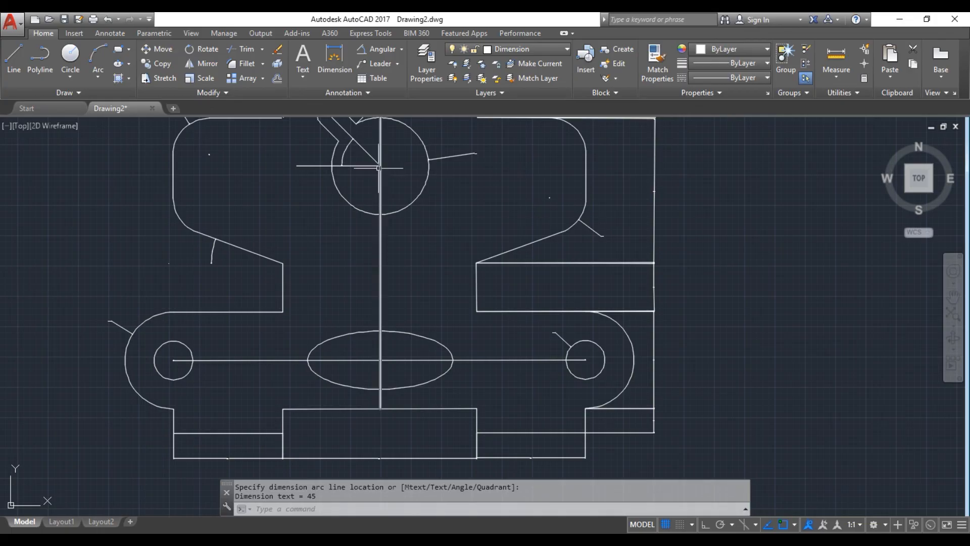
# Step: Erase the horizontal reference line extending left from the large circle's centre, keeping the angular dimension
pyautogui.click(319, 166)
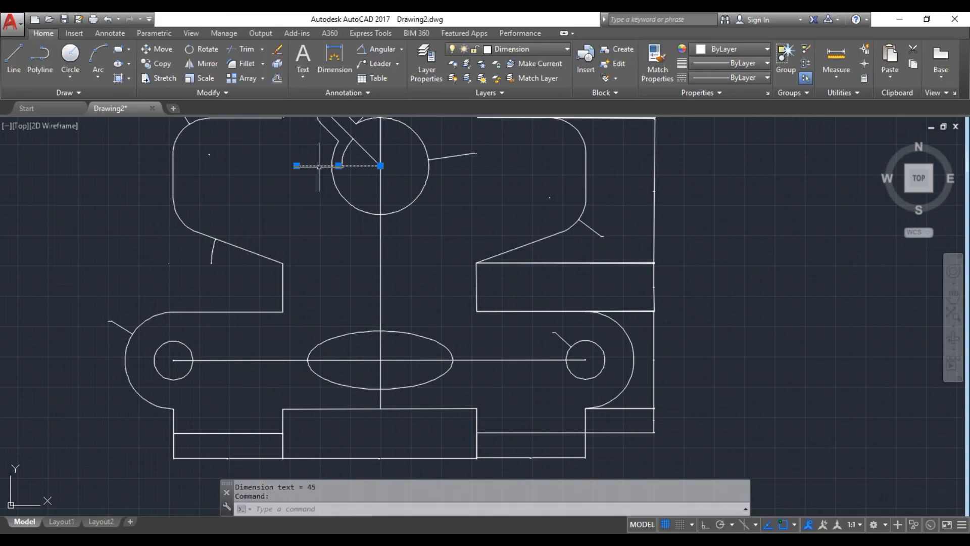
pyautogui.click(763, 63)
pyautogui.click(763, 64)
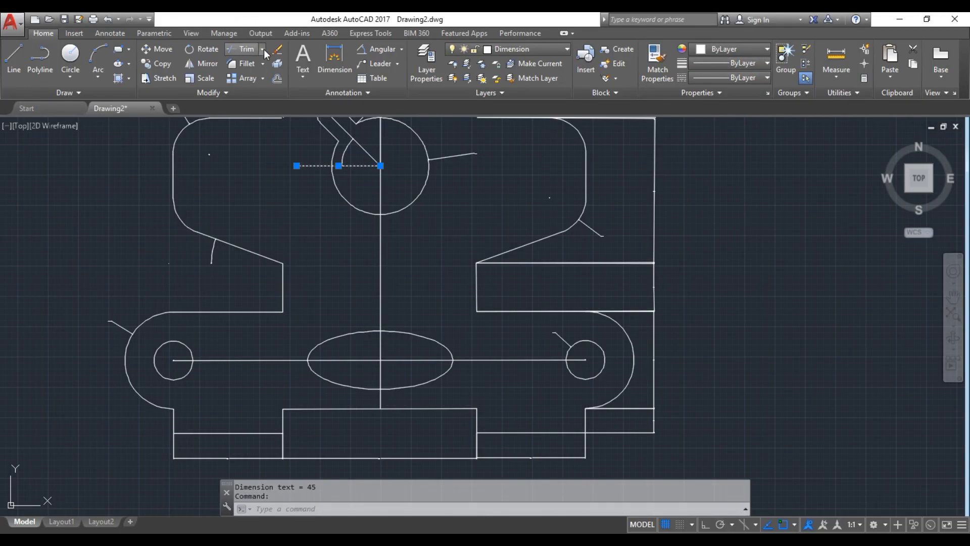
pyautogui.click(436, 75)
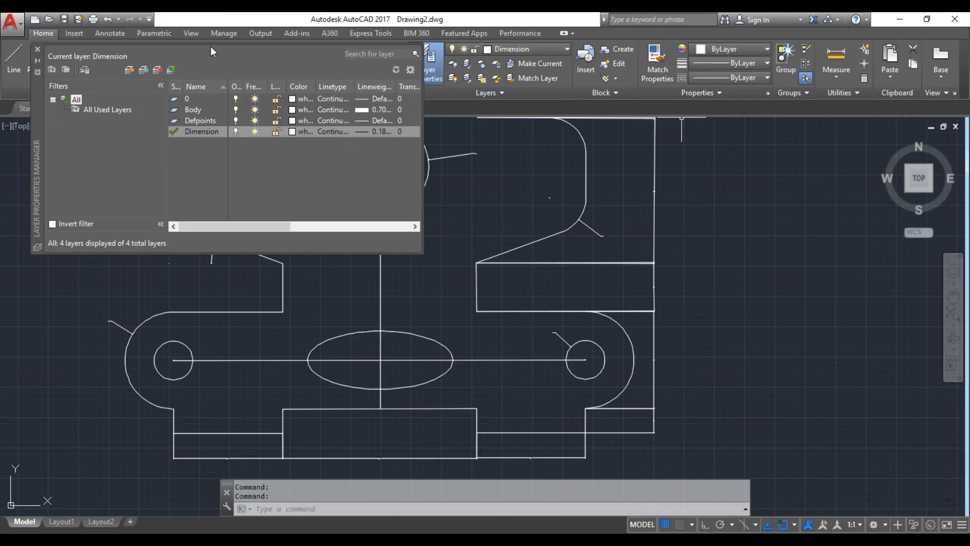
pyautogui.click(38, 49)
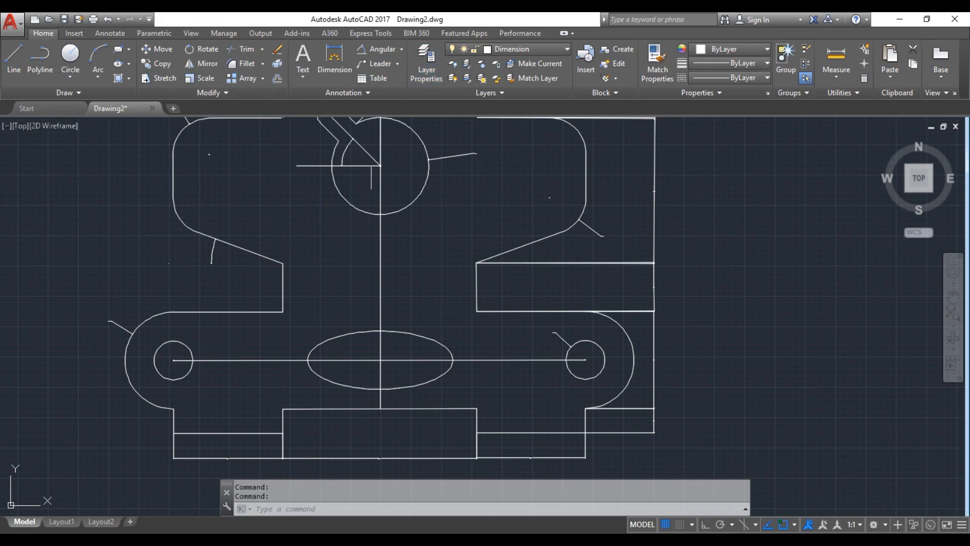
pyautogui.press('Delete')
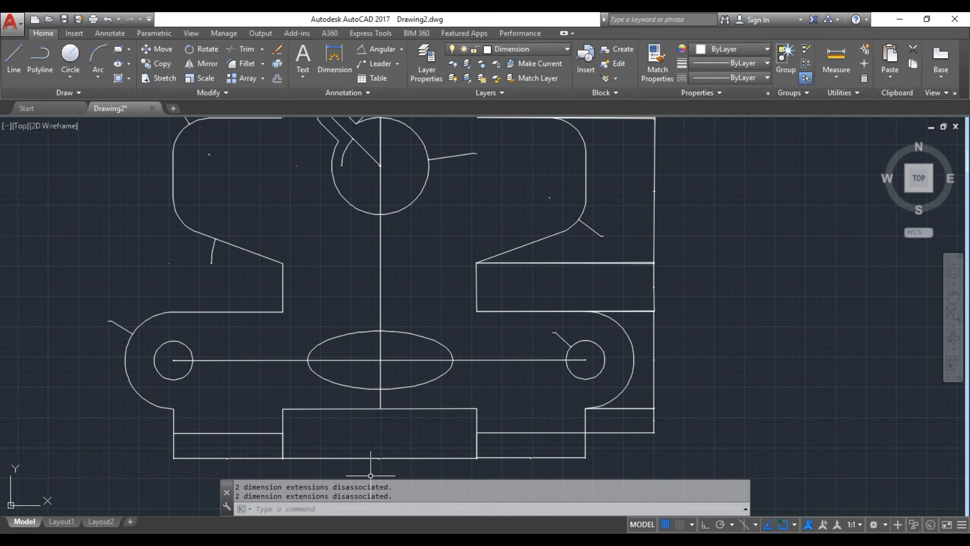
# Step: Check the required angles in Figure 2 of the exam paper and examine the angular dimension at the left sloped edge
pyautogui.hotkey('alt', 'Tab')
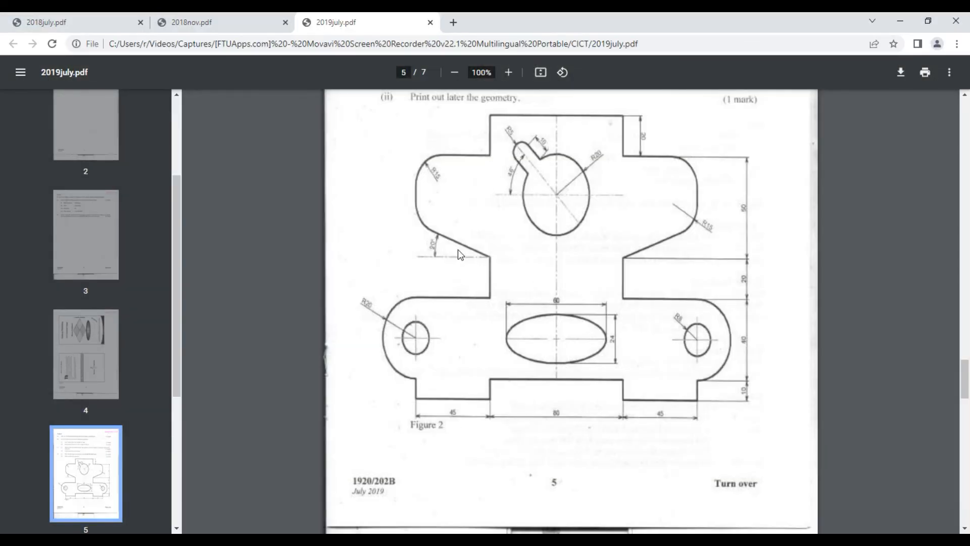
pyautogui.hotkey('alt', 'Tab')
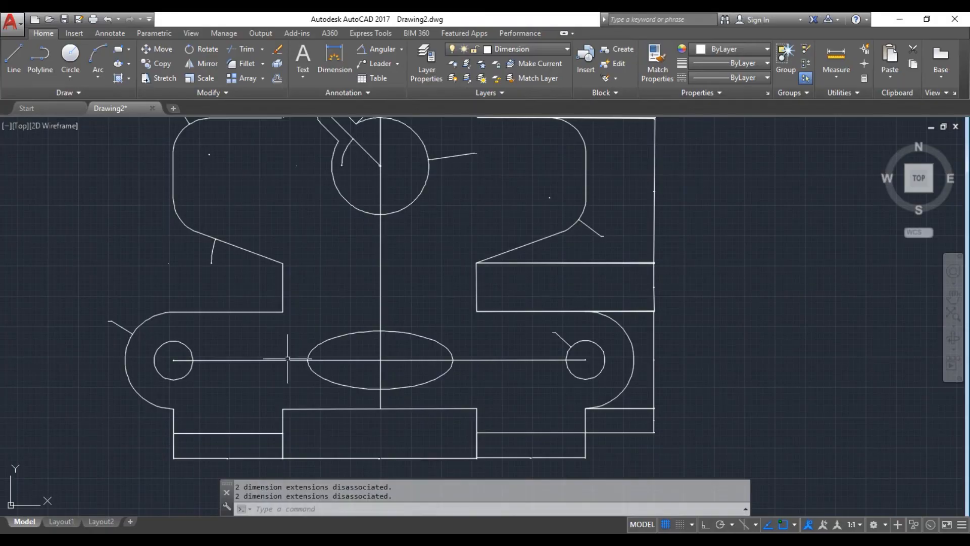
pyautogui.scroll(5, 208, 267)
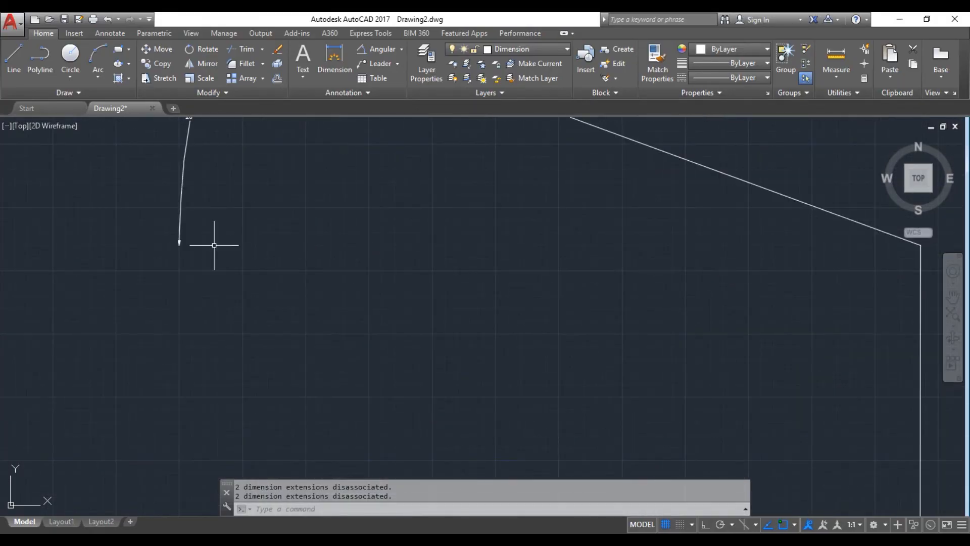
pyautogui.scroll(-3, 190, 184)
pyautogui.scroll(5, 191, 182)
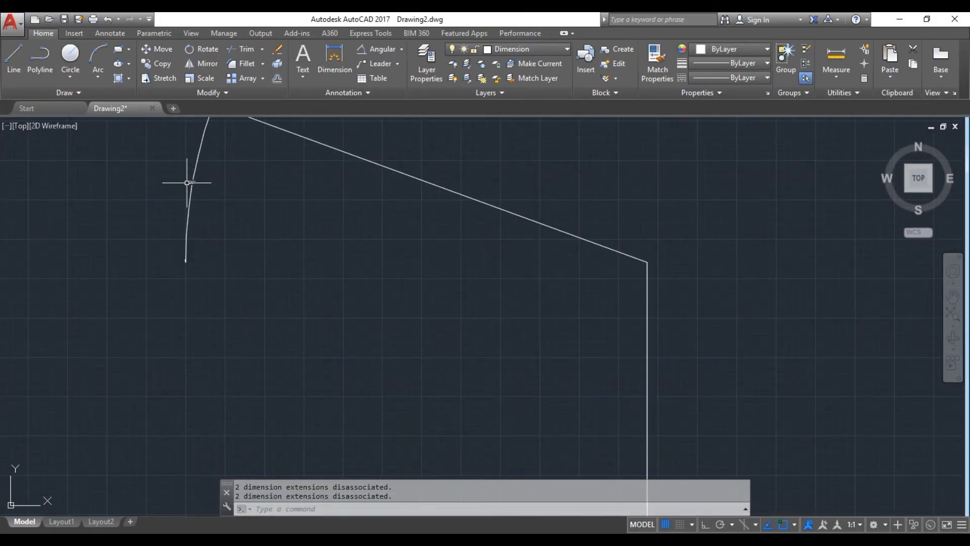
pyautogui.scroll(-2, 285, 177)
pyautogui.scroll(-4, 285, 176)
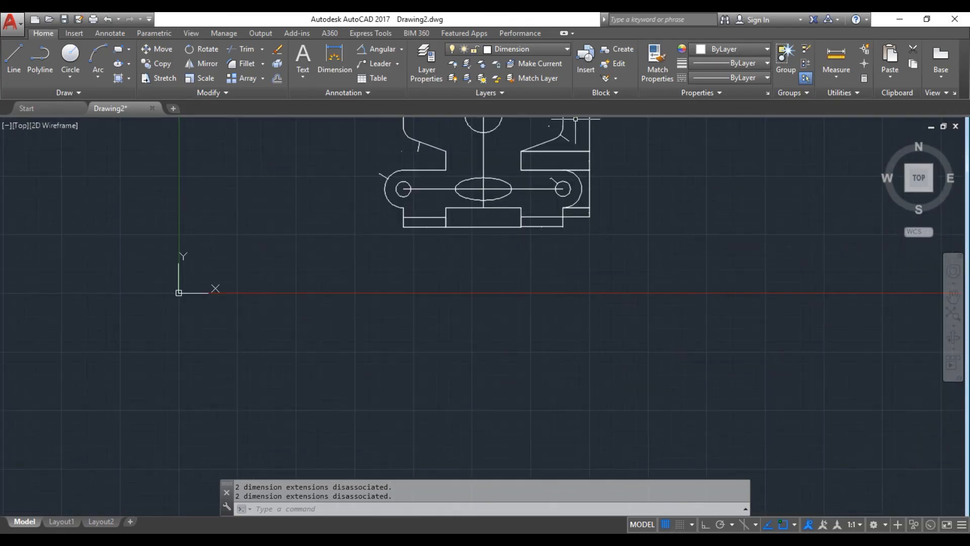
# Step: Examine the slanted slot's angular dimension and its text inside the large circle
pyautogui.click(953, 298)
pyautogui.moveTo(837, 245); pyautogui.dragTo(784, 397)
pyautogui.scroll(3, 422, 276)
pyautogui.scroll(10, 419, 274)
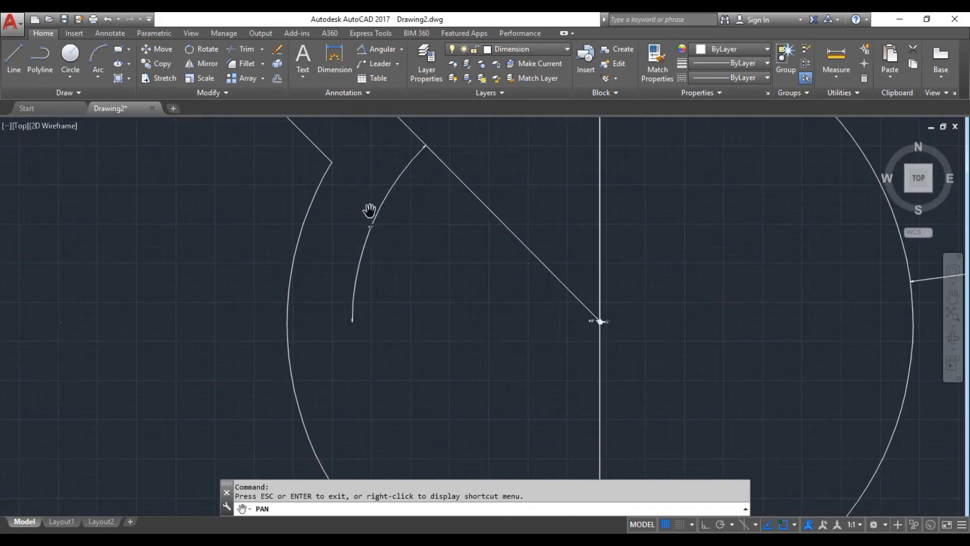
pyautogui.scroll(2, 386, 250)
pyautogui.scroll(-10, 386, 247)
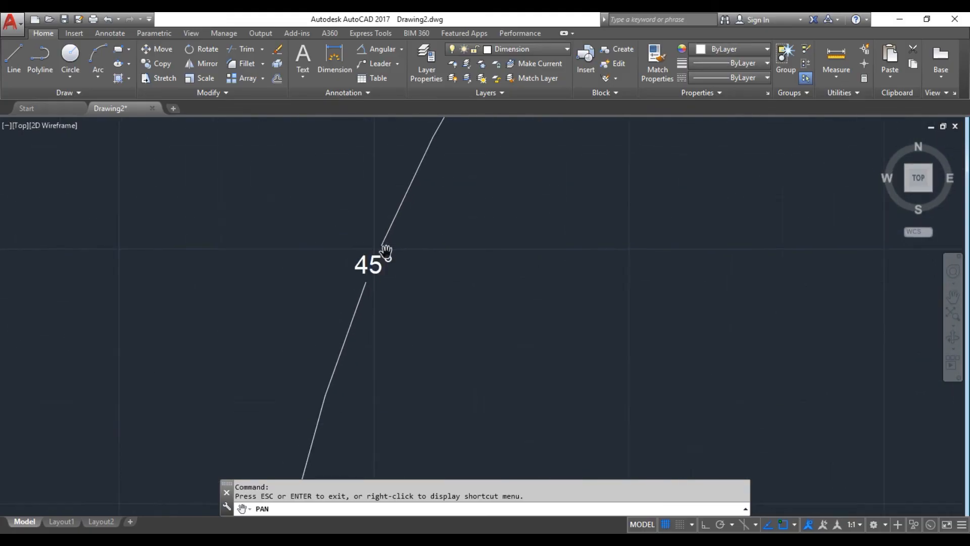
pyautogui.scroll(-5, 385, 247)
pyautogui.scroll(8, 455, 243)
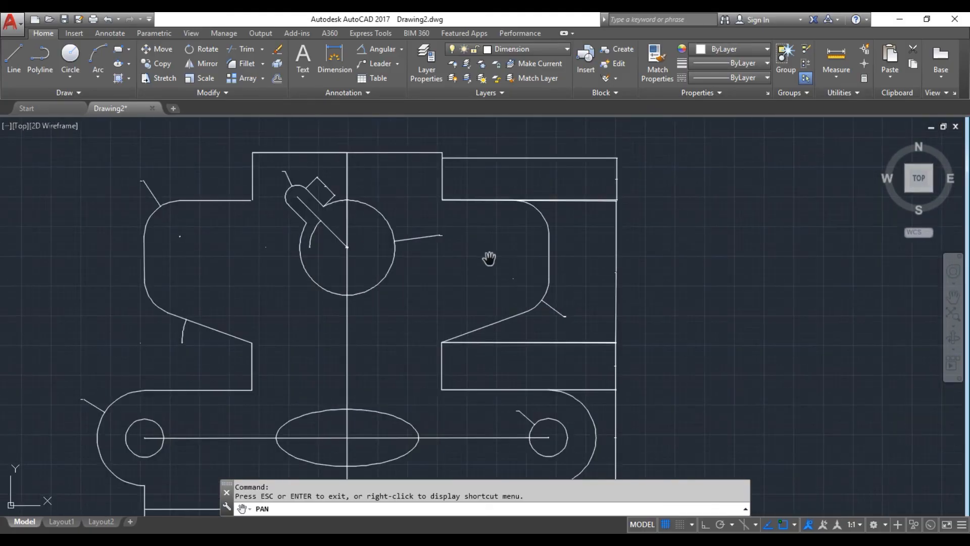
# Step: Review the radius dimensions on the large circle, rounded corners and slot end, and the slot's length dimension
pyautogui.scroll(4, 406, 231)
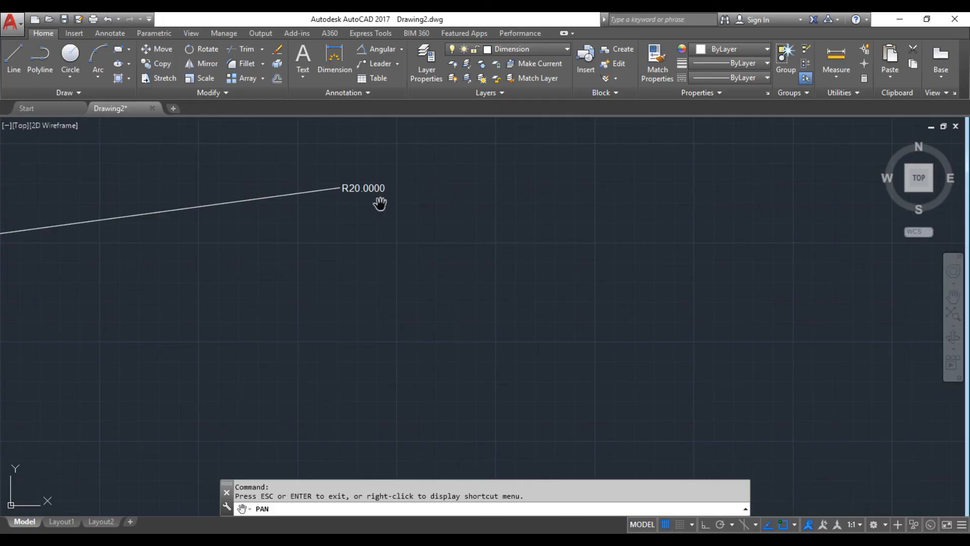
pyautogui.scroll(-6, 380, 203)
pyautogui.scroll(6, 614, 345)
pyautogui.scroll(6, 548, 334)
pyautogui.scroll(-10, 548, 335)
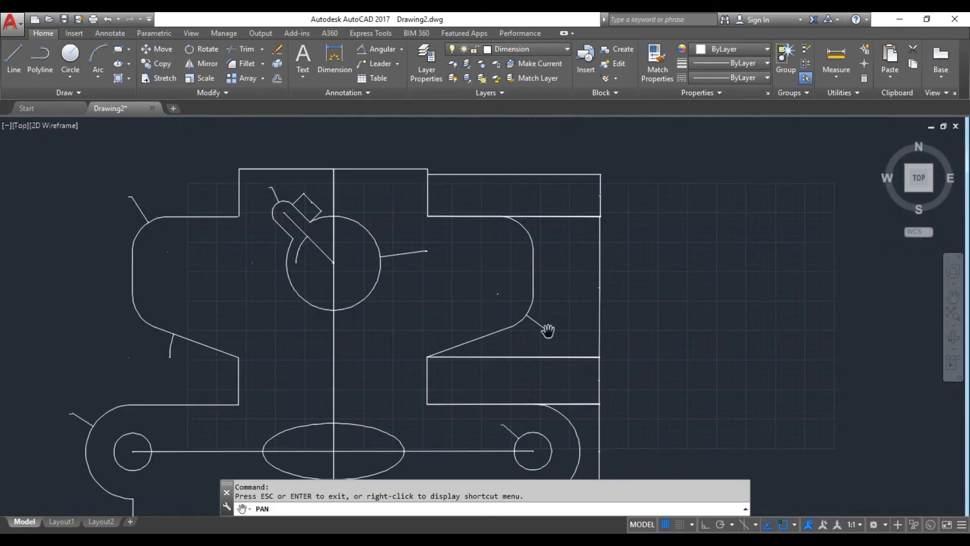
pyautogui.scroll(5, 120, 193)
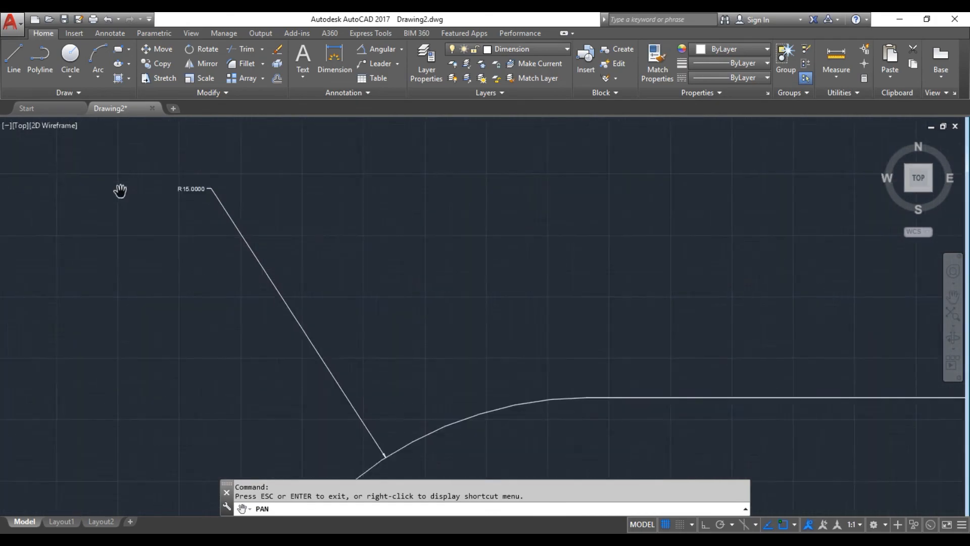
pyautogui.scroll(-3, 184, 187)
pyautogui.scroll(-5, 188, 187)
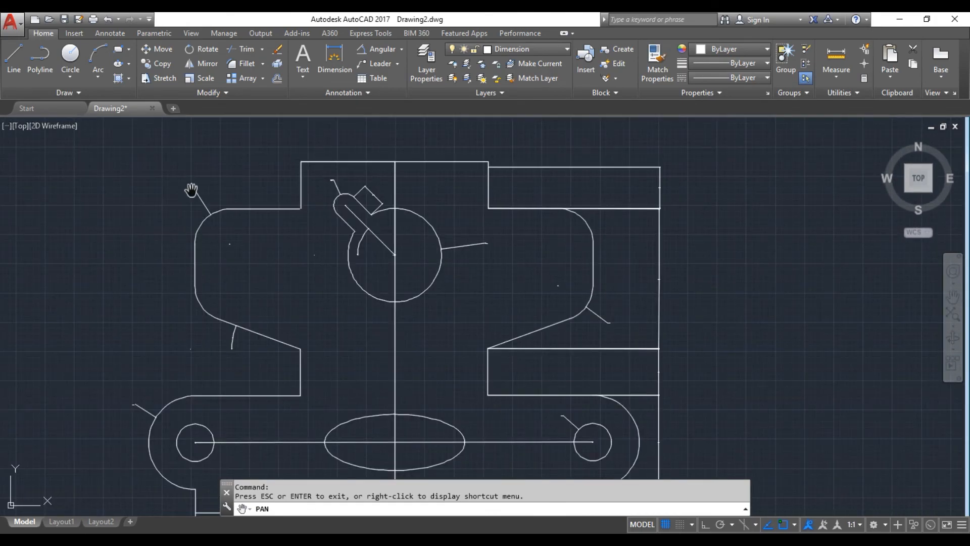
pyautogui.scroll(8, 378, 196)
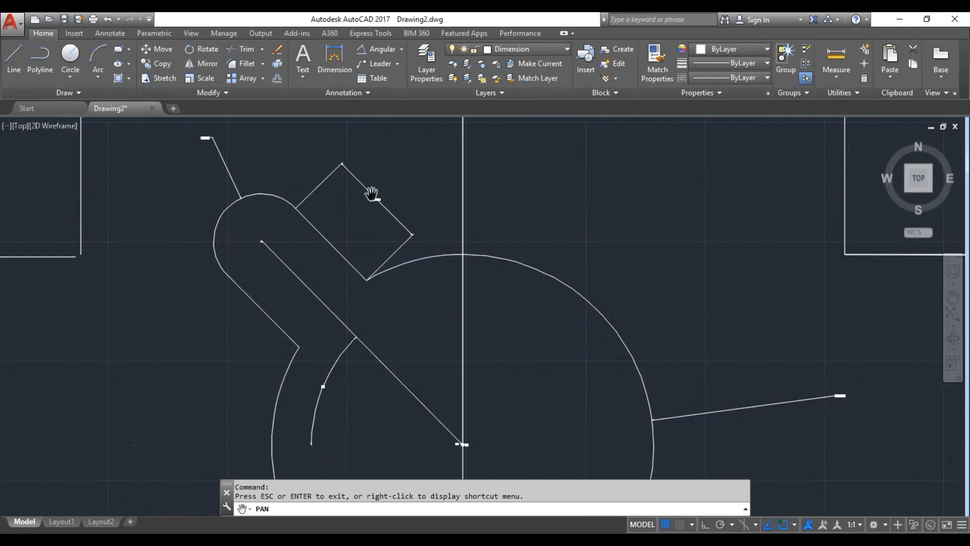
pyautogui.scroll(-4, 381, 217)
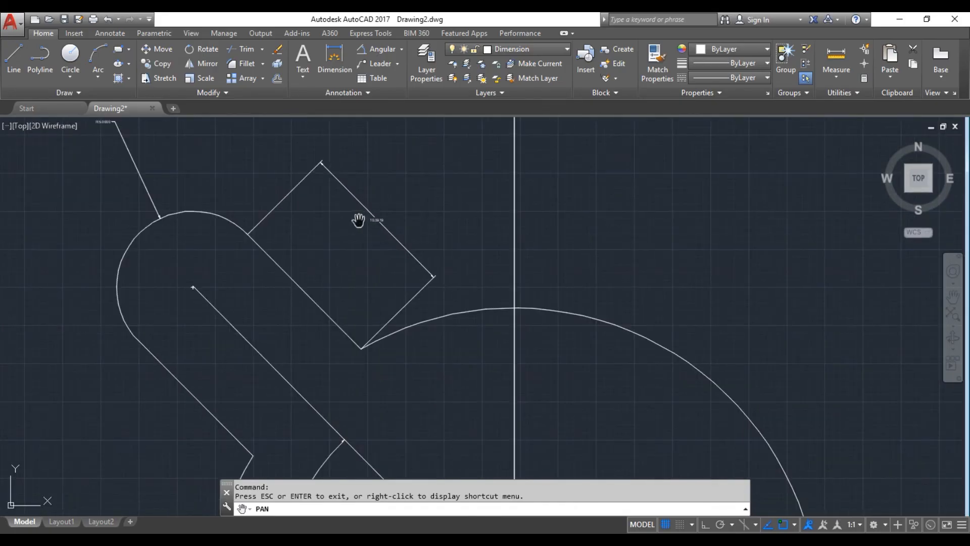
pyautogui.scroll(-4, 278, 197)
pyautogui.scroll(5, 230, 178)
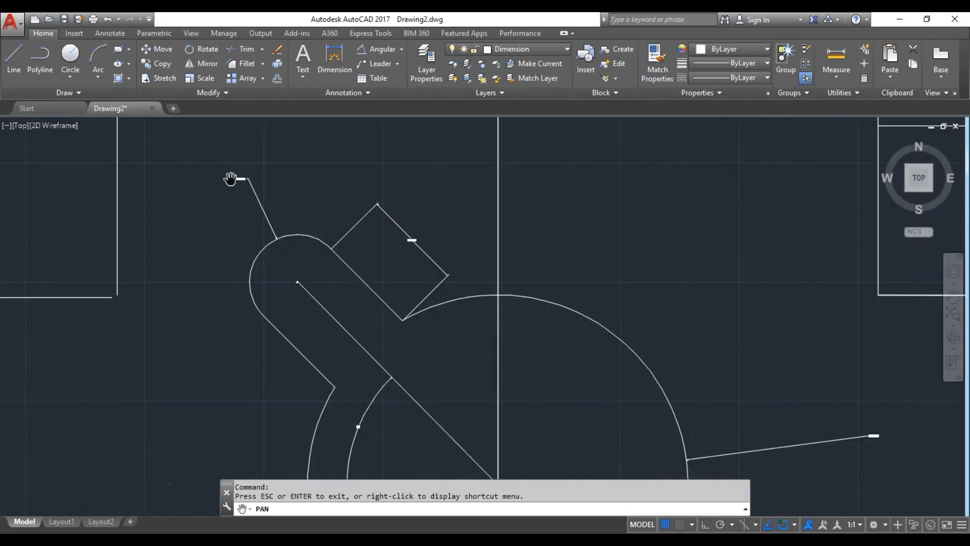
pyautogui.scroll(-7, 237, 179)
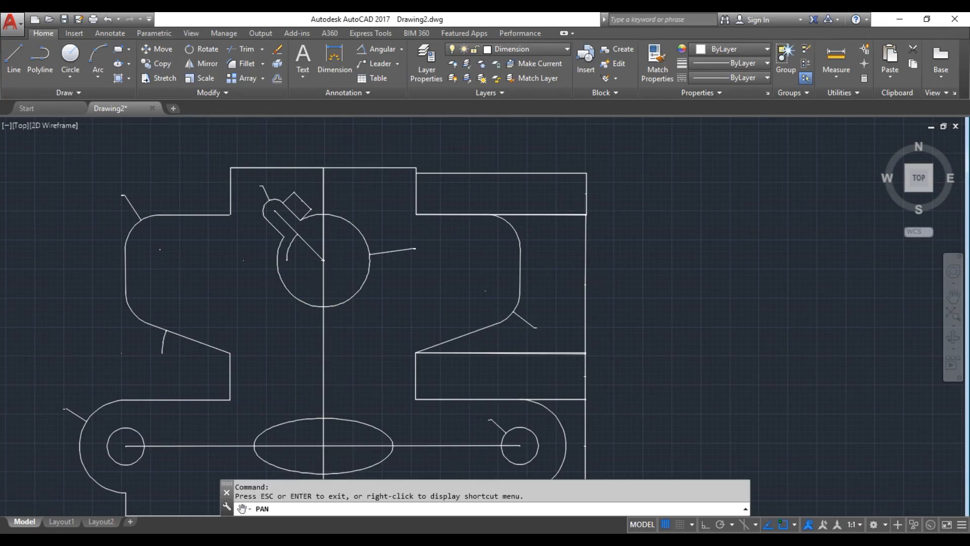
# Step: Inspect the height dimension beside the upper right step and erase it, as its extension line misses the top corner
pyautogui.scroll(-5, 505, 407)
pyautogui.scroll(3, 513, 329)
pyautogui.scroll(10, 511, 320)
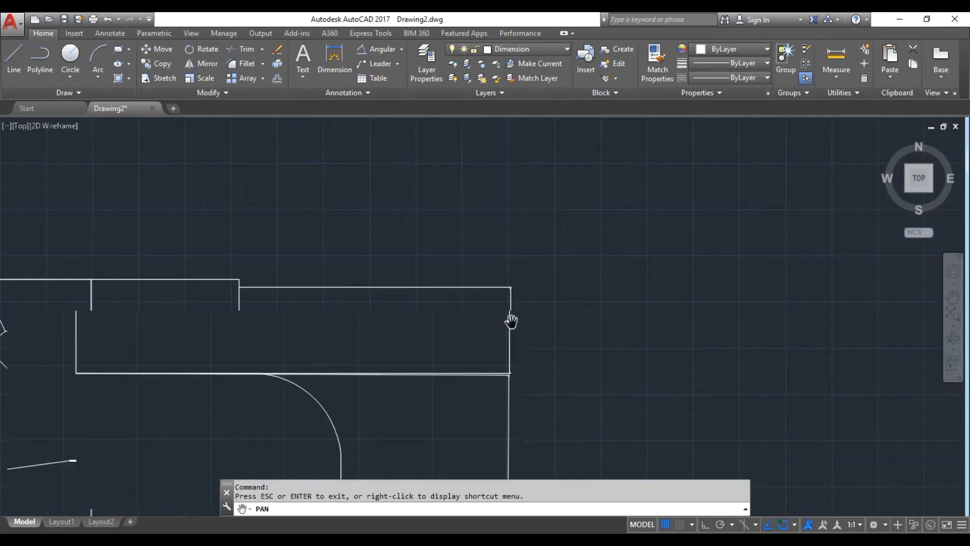
pyautogui.scroll(-6, 473, 322)
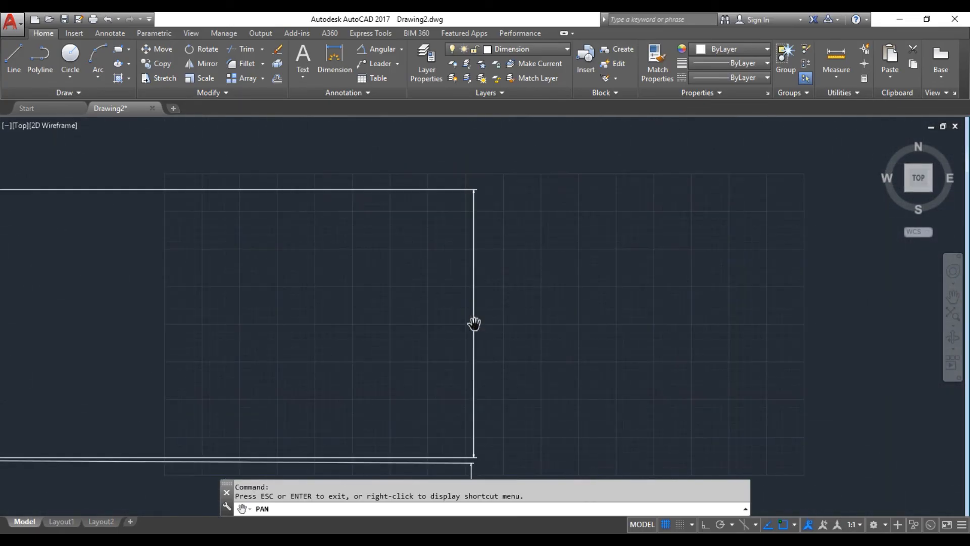
pyautogui.scroll(-2, 475, 323)
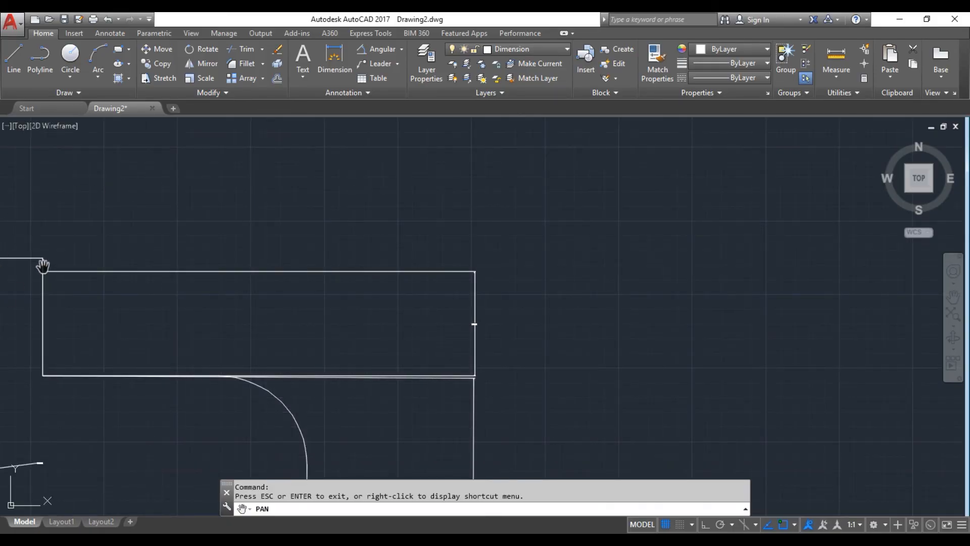
pyautogui.press('Escape')
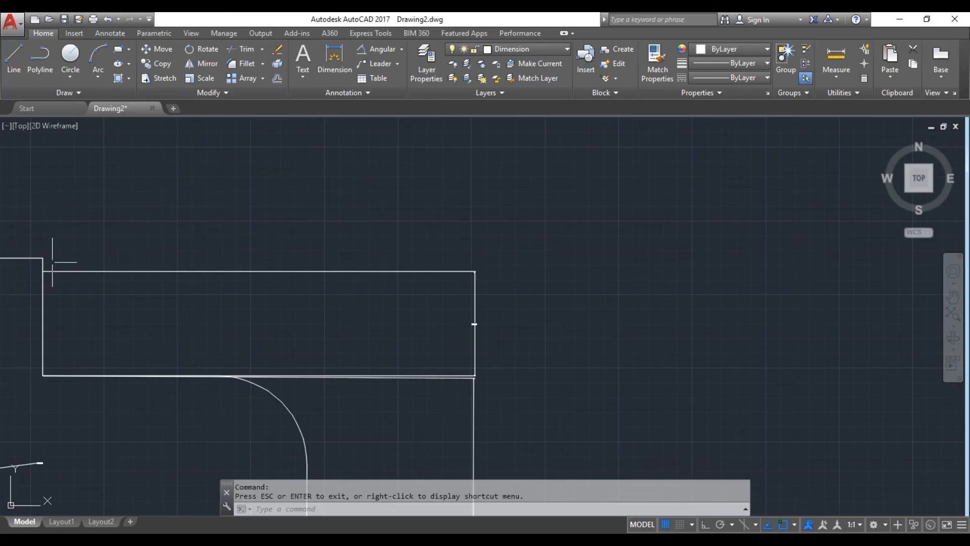
pyautogui.click(123, 271)
pyautogui.press('Delete')
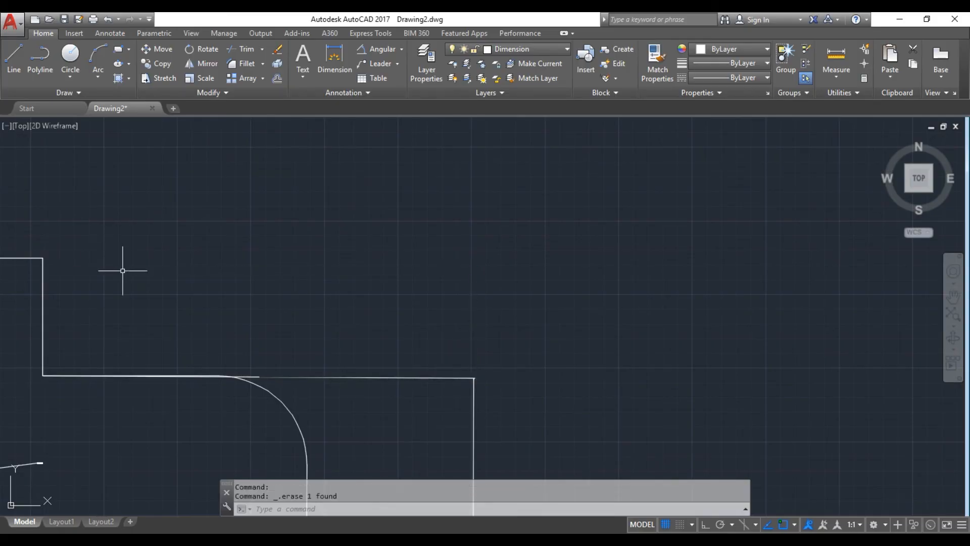
# Step: Dimension the vertical edge of the upper right step, placing the dimension line in line with the other height dimensions beside the figure
pyautogui.click(335, 55)
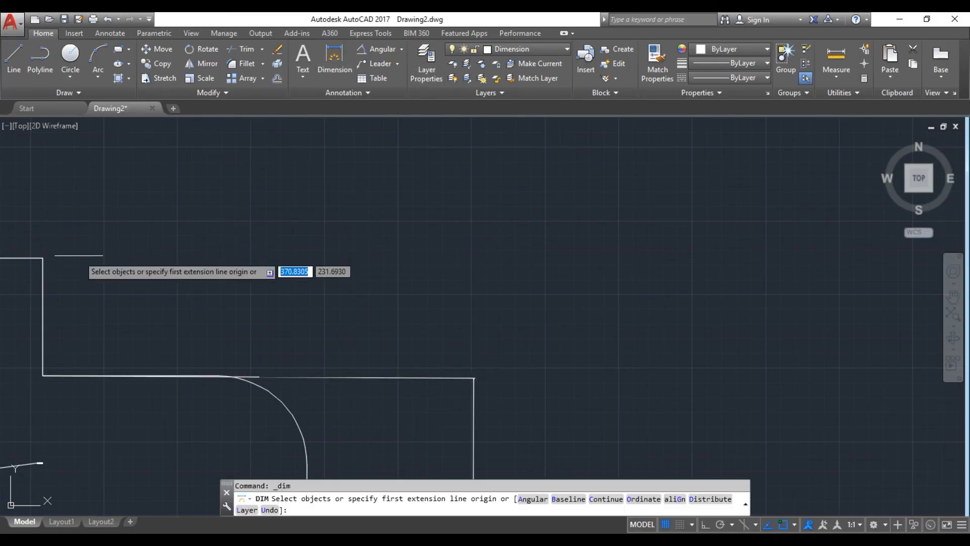
pyautogui.click(42, 258)
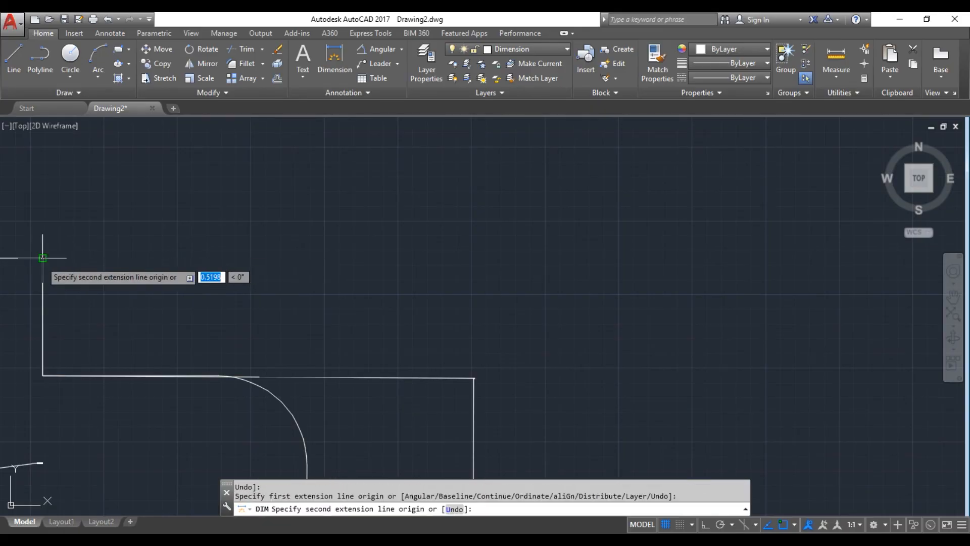
pyautogui.click(43, 375)
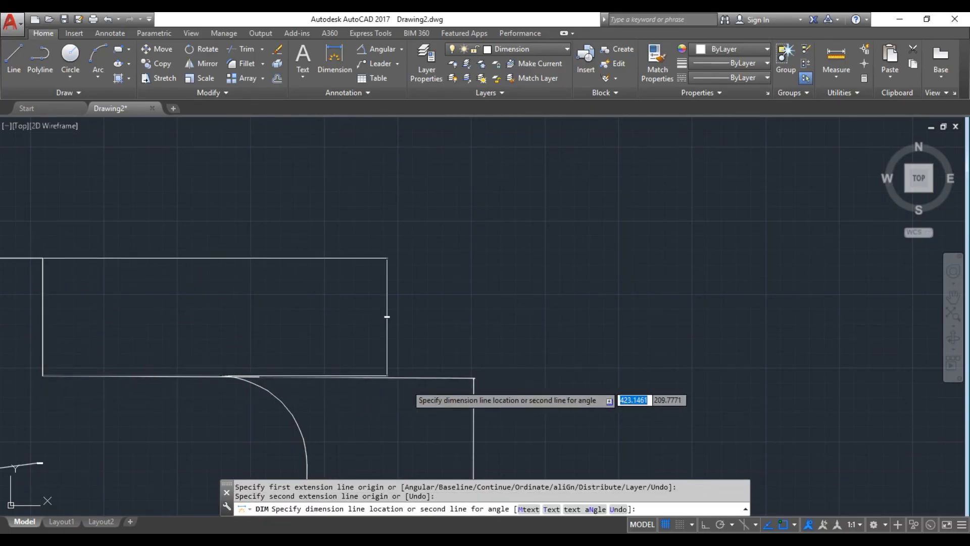
pyautogui.click(474, 384)
# Step: Examine the text of the stacked height dimensions beside the figure, from the upper right step down to the lower notch
pyautogui.scroll(10, 472, 317)
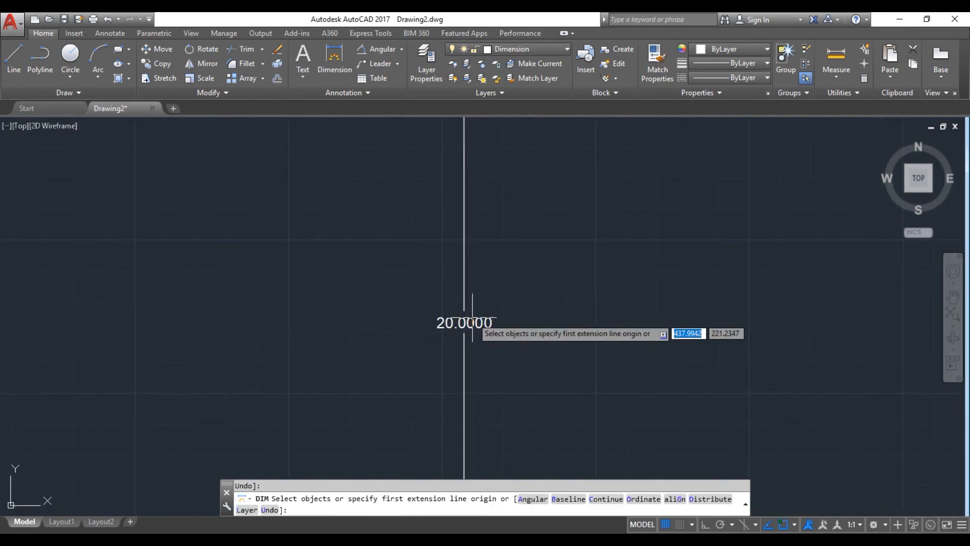
pyautogui.click(473, 318)
pyautogui.scroll(-9, 487, 357)
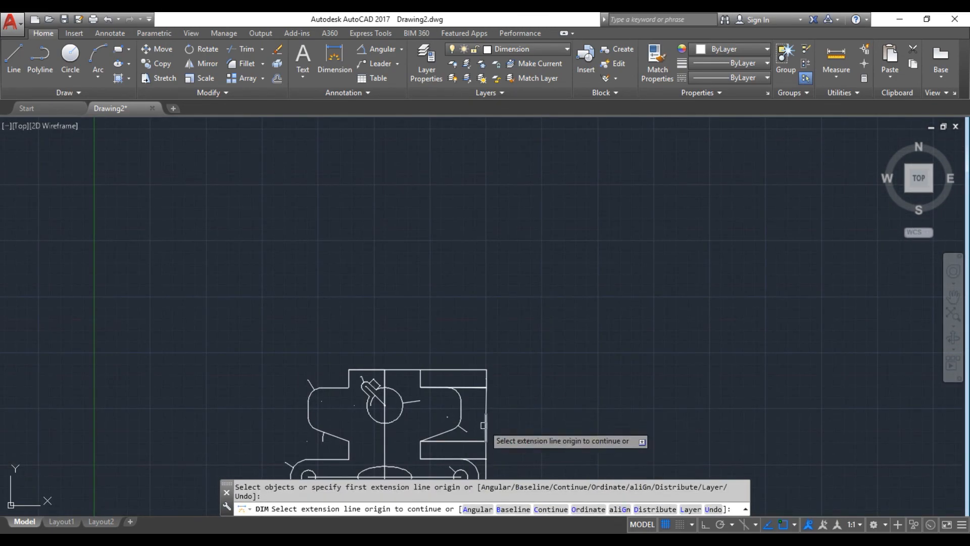
pyautogui.scroll(10, 488, 405)
pyautogui.press('Return')
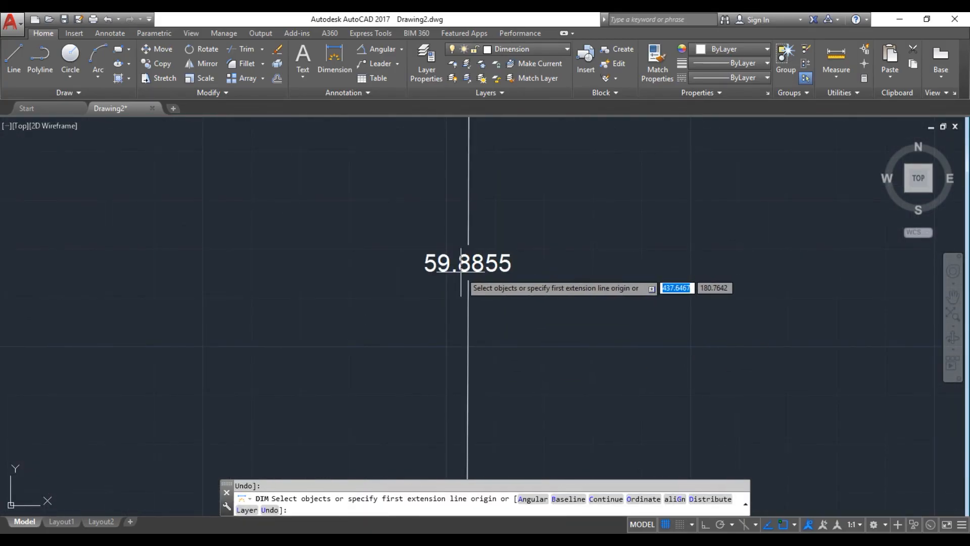
pyautogui.scroll(-5, 477, 290)
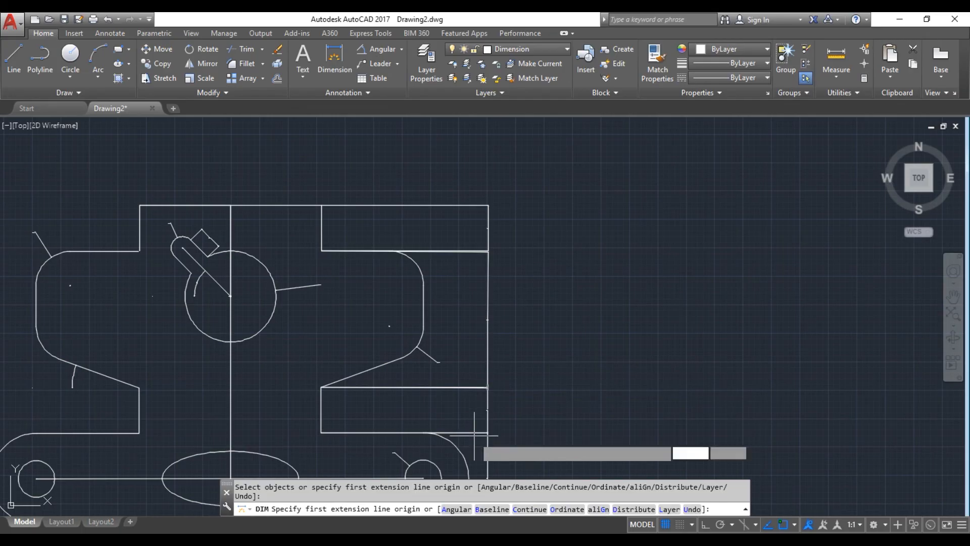
pyautogui.scroll(8, 488, 432)
pyautogui.scroll(3, 488, 409)
pyautogui.scroll(-8, 500, 415)
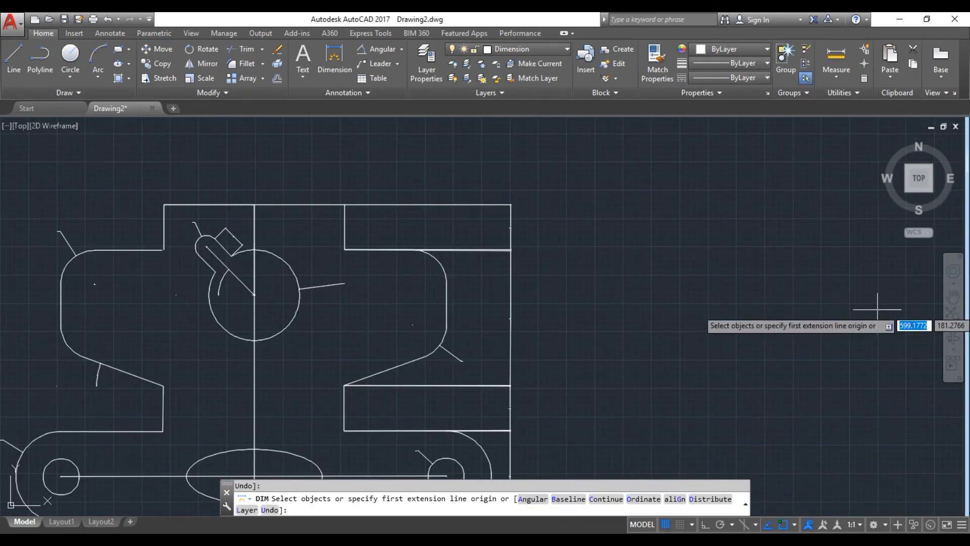
# Step: Review the height dimensions beside the lower right lobe and the width dimensions along the figure's lower edge
pyautogui.click(953, 297)
pyautogui.moveTo(571, 375); pyautogui.dragTo(658, 135)
pyautogui.scroll(5, 367, 364)
pyautogui.scroll(-8, 369, 358)
pyautogui.scroll(4, 388, 386)
pyautogui.scroll(5, 385, 373)
pyautogui.scroll(3, 357, 362)
pyautogui.scroll(-3, 275, 225)
pyautogui.scroll(-3, 87, 280)
pyautogui.scroll(-2, 110, 271)
pyautogui.scroll(-3, 399, 296)
pyautogui.scroll(6, 333, 338)
pyautogui.scroll(-7, 271, 323)
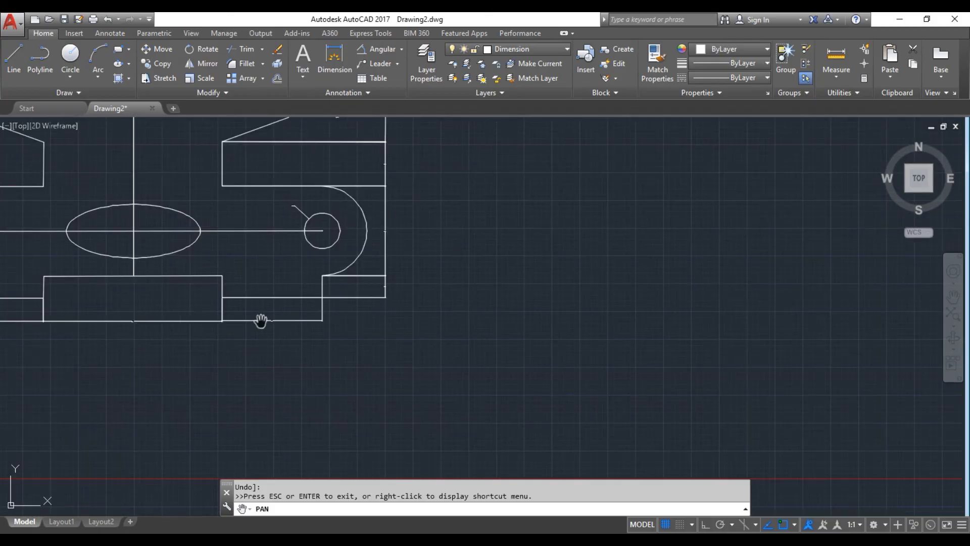
pyautogui.scroll(4, 123, 325)
pyautogui.scroll(3, 167, 313)
pyautogui.scroll(-4, 236, 281)
pyautogui.scroll(-3, 303, 252)
# Step: Compare the drawing with Figure 2 and dimension the ellipse's full width, placing the dimension line above the ellipse
pyautogui.moveTo(372, 223)
pyautogui.mouseDown()
pyautogui.moveTo(488, 337)
pyautogui.moveTo(502, 338)
pyautogui.mouseUp()
pyautogui.hotkey('alt', 'Tab')
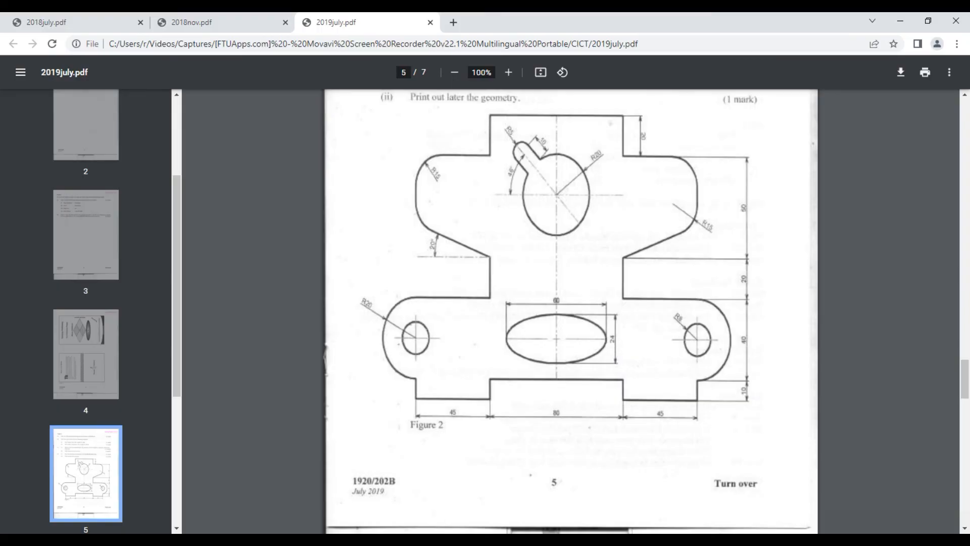
pyautogui.hotkey('alt', 'Tab')
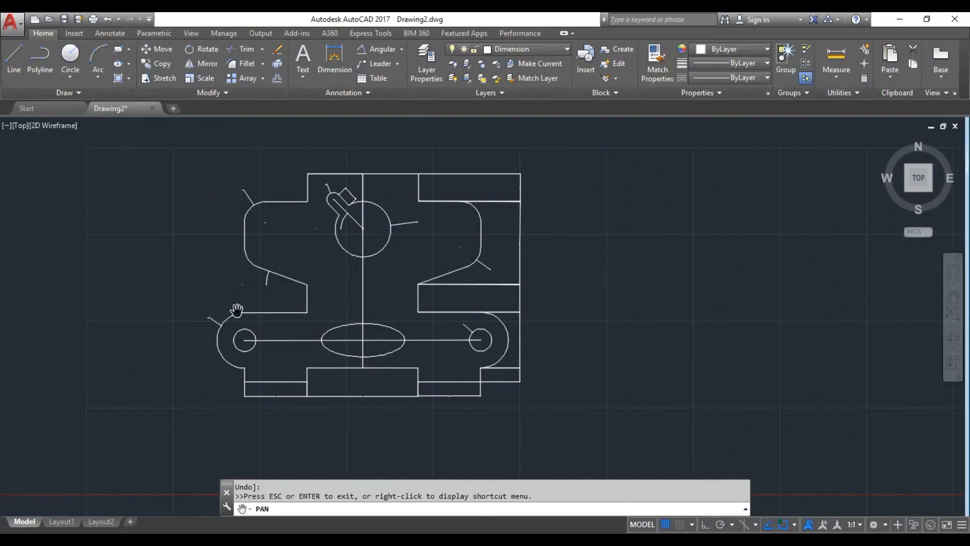
pyautogui.click(334, 56)
pyautogui.press('Return')
pyautogui.click(404, 339)
pyautogui.click(322, 340)
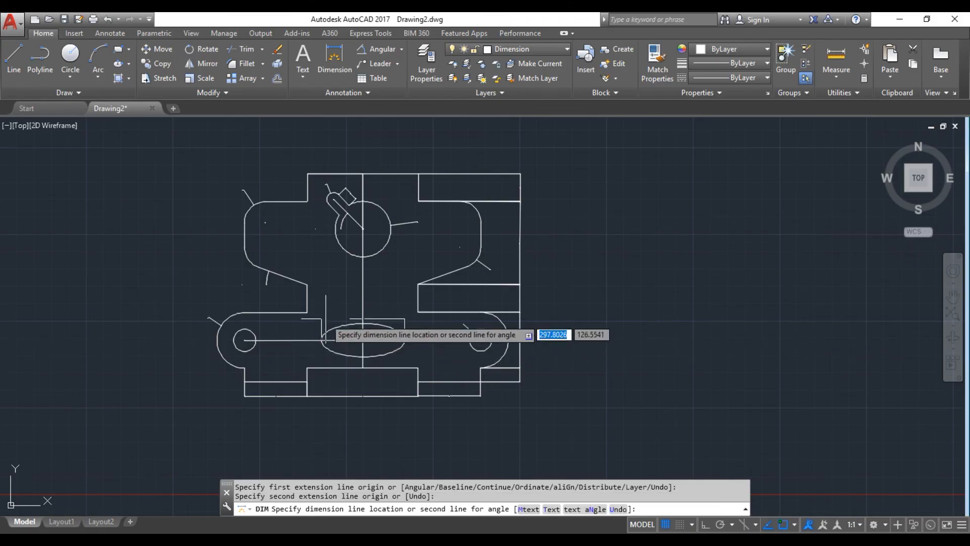
pyautogui.click(339, 313)
# Step: Check Figure 2 again and dimension the ellipse's full height, placing the dimension line just beyond its right end
pyautogui.click(334, 57)
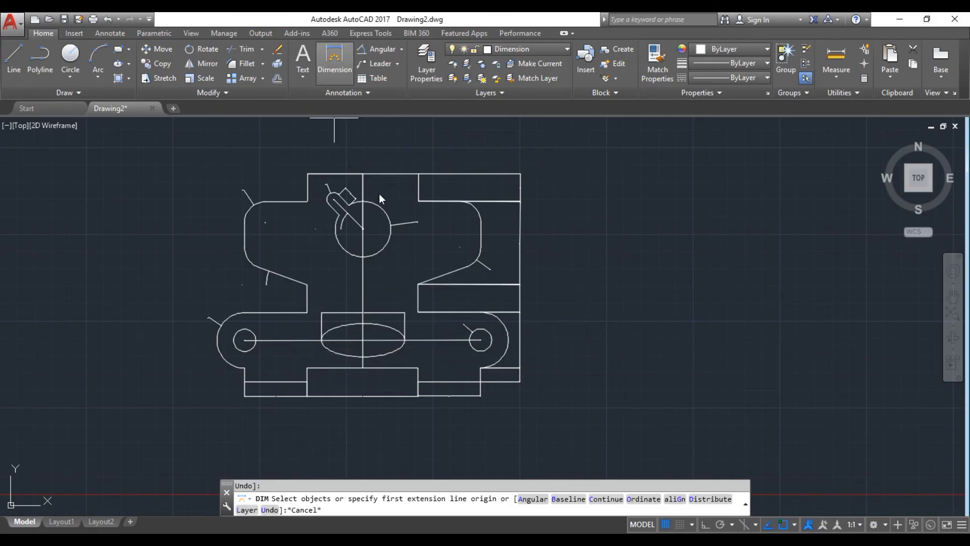
pyautogui.press('Return')
pyautogui.hotkey('alt', 'Tab')
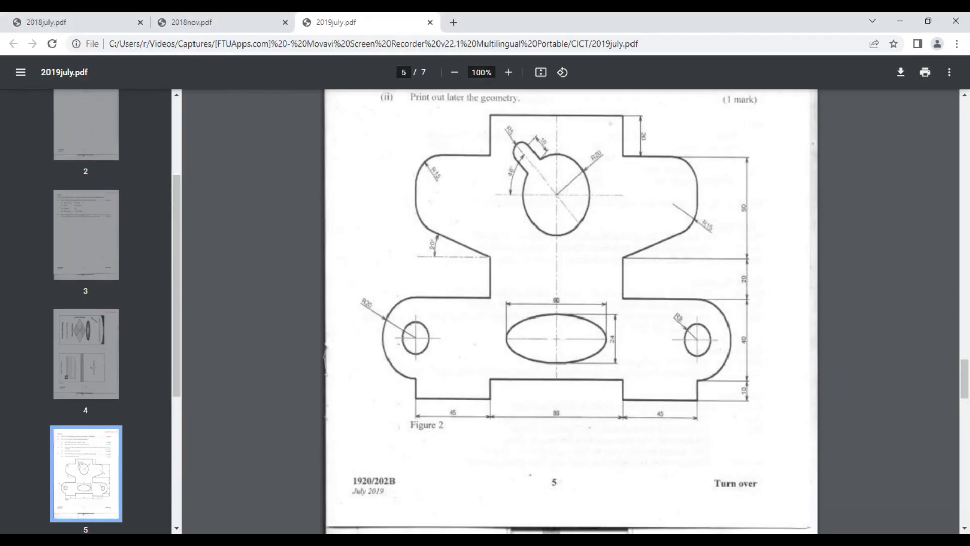
pyautogui.hotkey('alt', 'Tab')
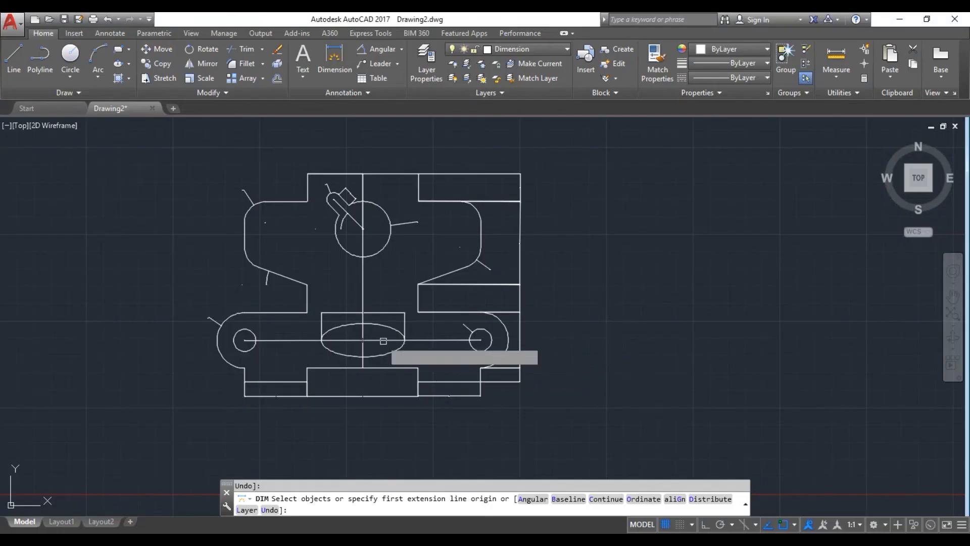
pyautogui.click(363, 324)
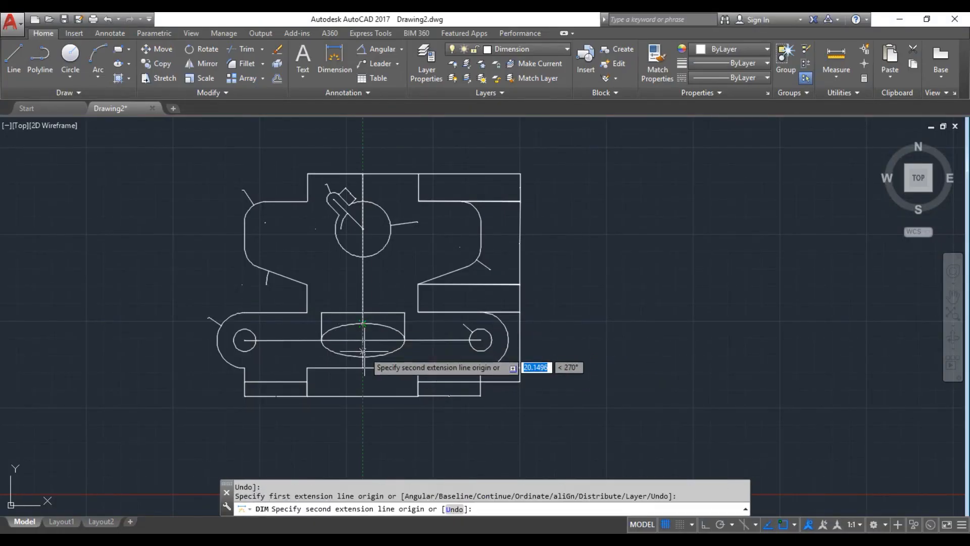
pyautogui.click(363, 356)
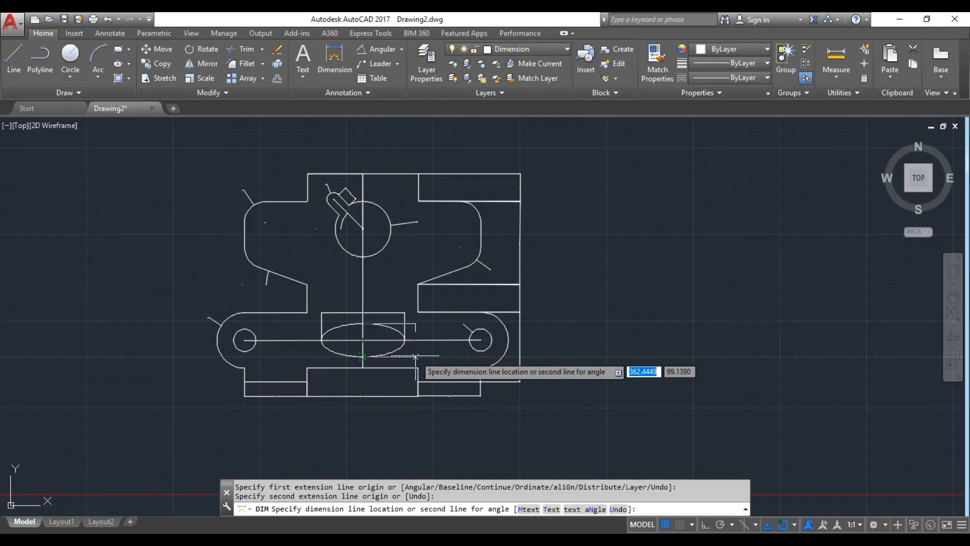
pyautogui.click(415, 354)
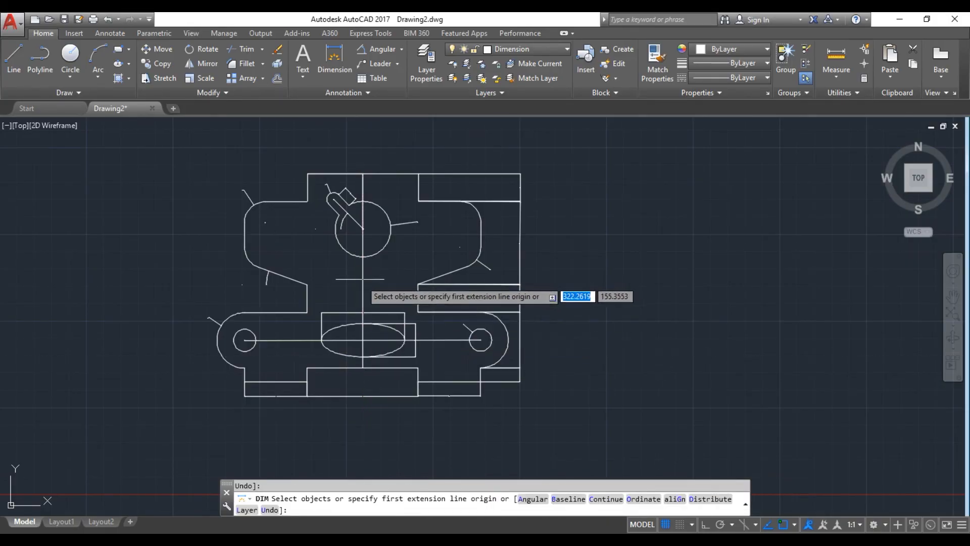
pyautogui.press('Return')
pyautogui.press('Escape')
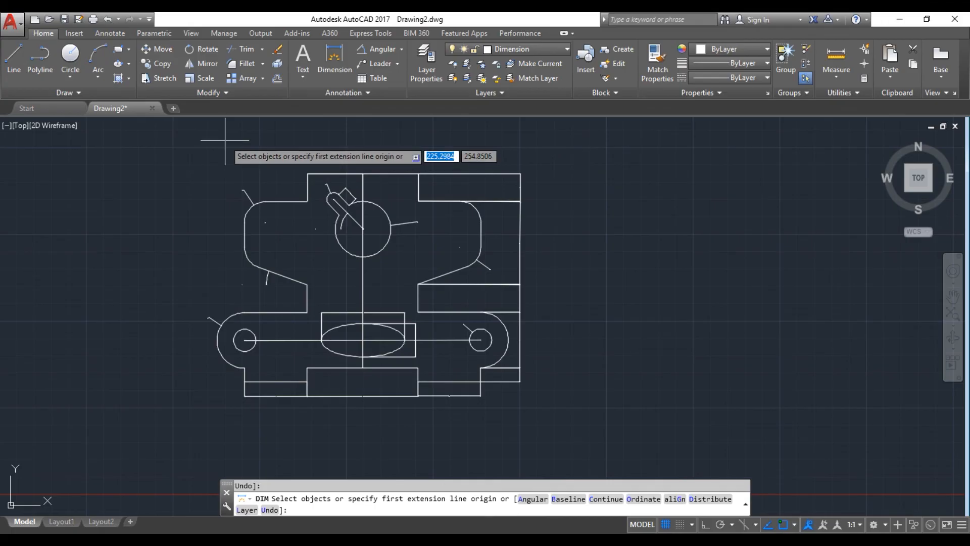
pyautogui.press('Escape')
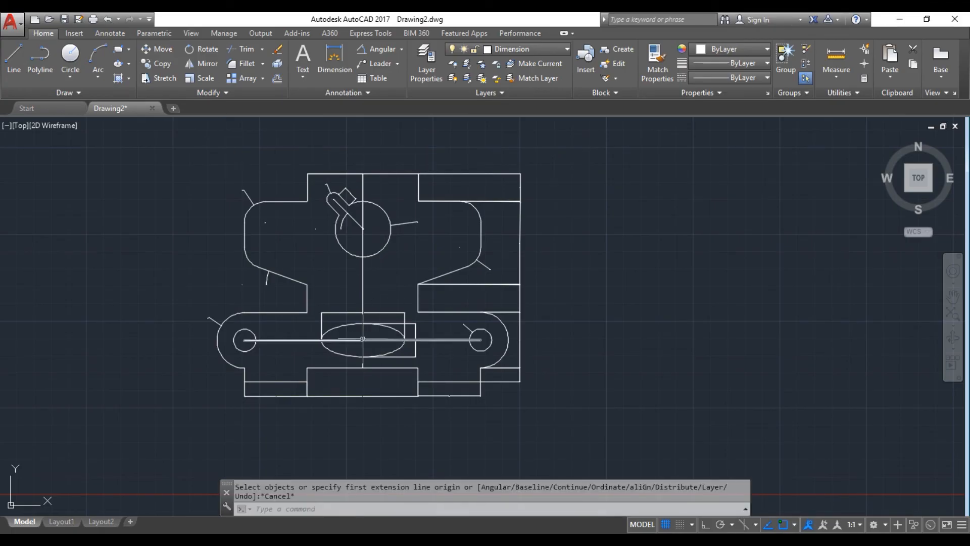
# Step: Erase the horizontal line joining the two small circles and the long vertical centre line through the ellipse
pyautogui.click(382, 340)
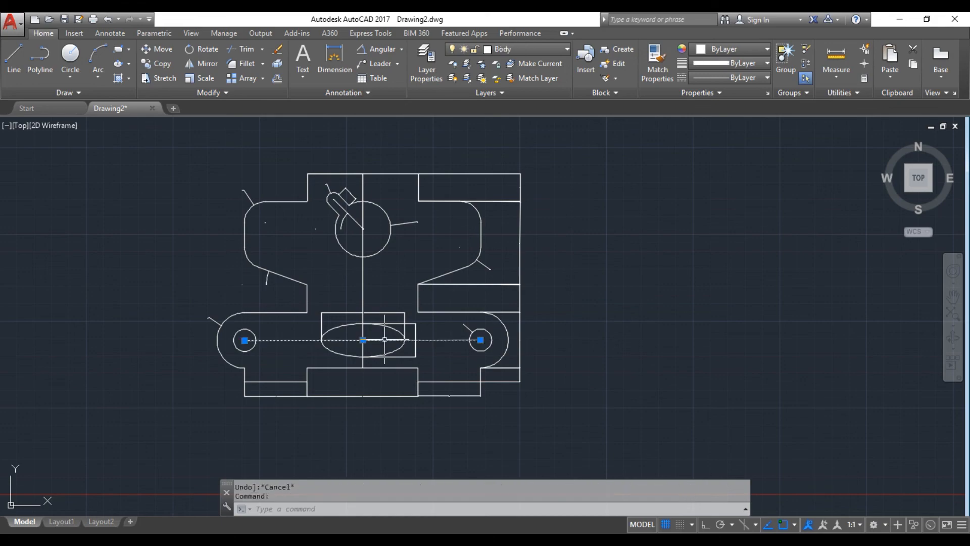
pyautogui.click(364, 298)
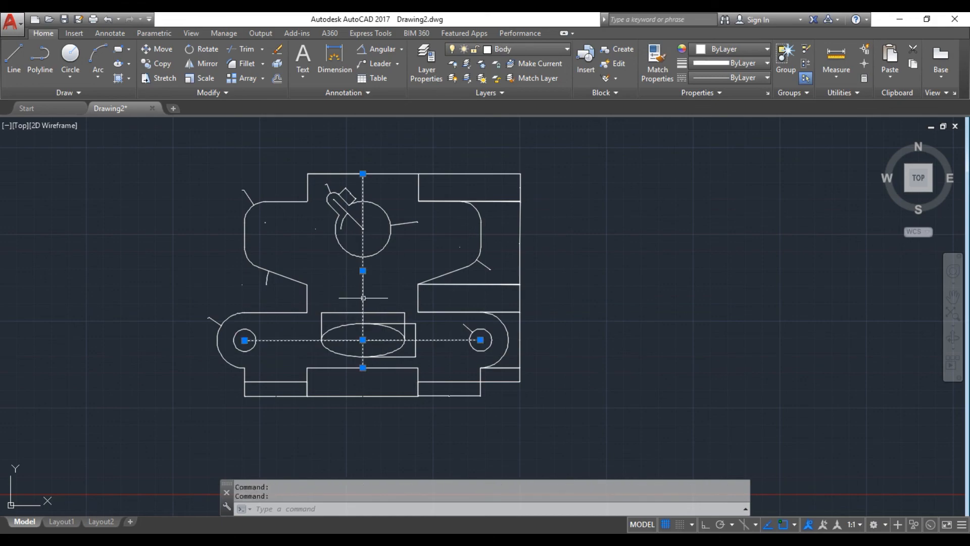
pyautogui.press('Delete')
pyautogui.scroll(-4, 364, 298)
pyautogui.scroll(4, 365, 299)
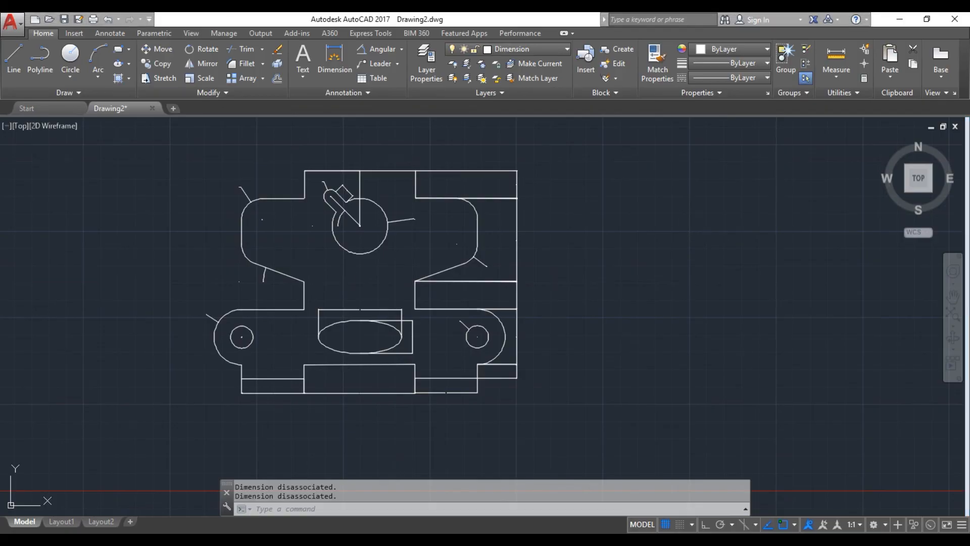
# Step: Check the exam paper's saving instructions and save the drawing as "plain figure" in the Documents folder
pyautogui.hotkey('alt', 'Tab')
pyautogui.scroll(2, 449, 202)
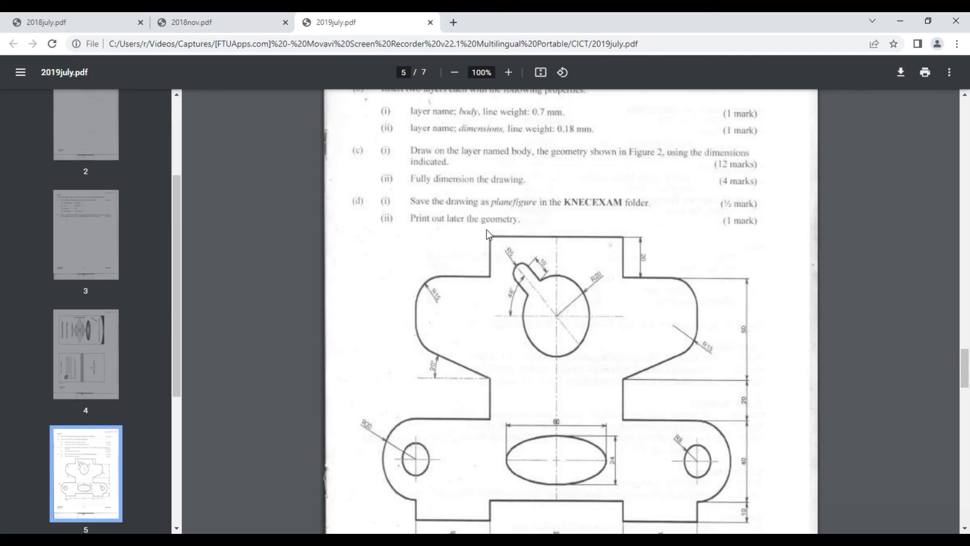
pyautogui.hotkey('alt', 'Tab')
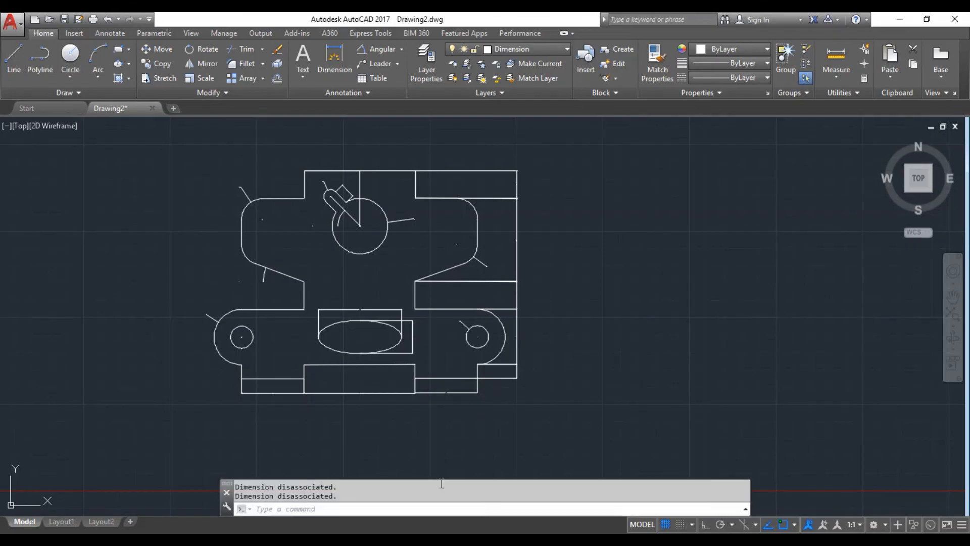
pyautogui.click(11, 24)
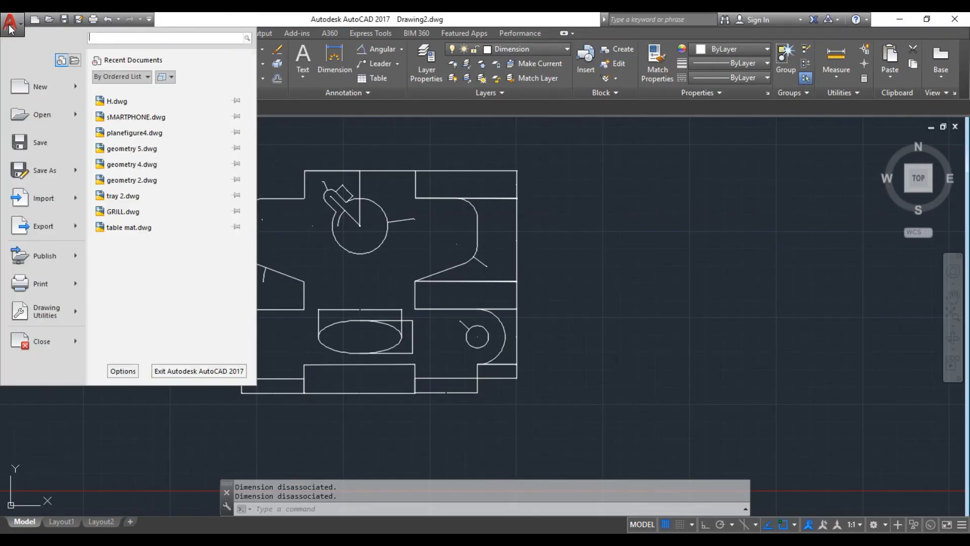
pyautogui.click(48, 170)
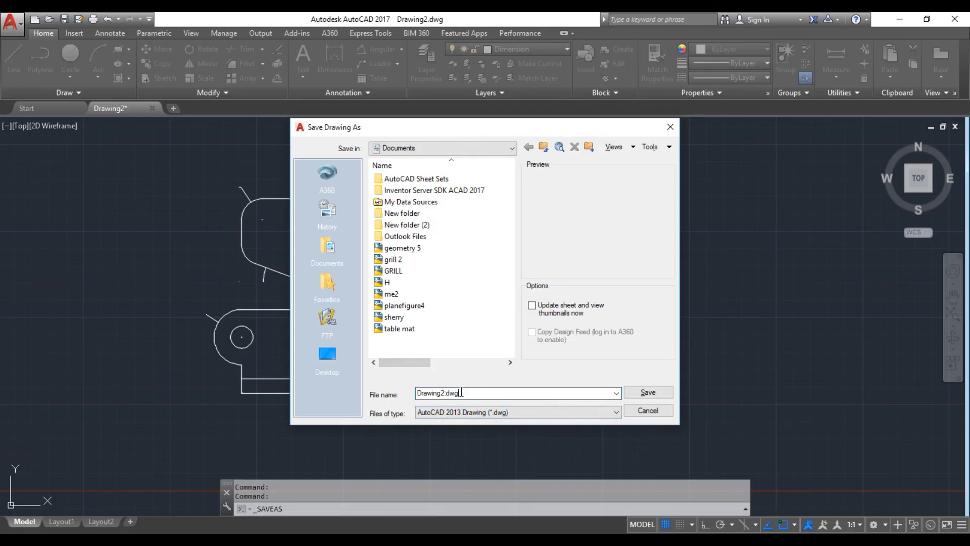
pyautogui.write('plain figure')
pyautogui.click(636, 392)
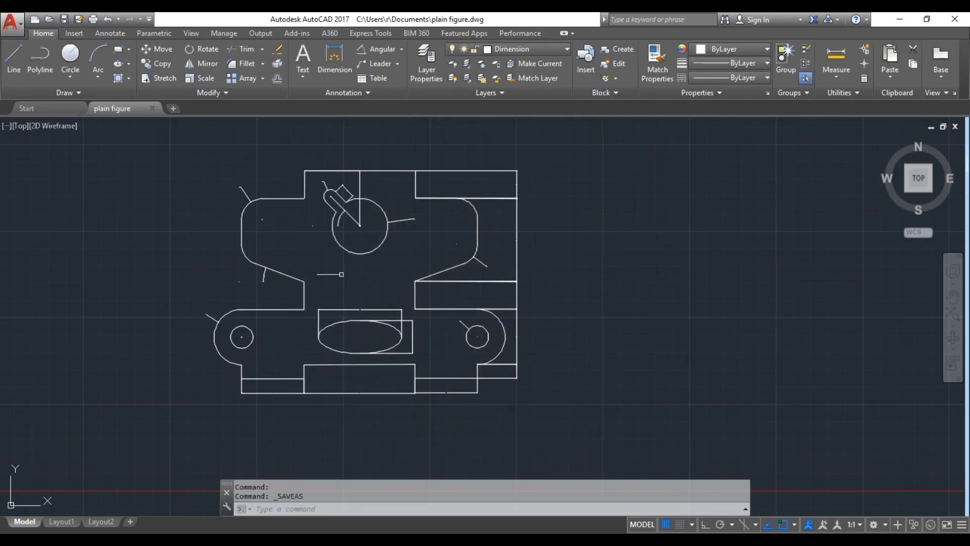
# Step: Look at Layout1, switch to Layout2 and export the current layout as plain figure.pdf to the Documents folder
pyautogui.click(71, 521)
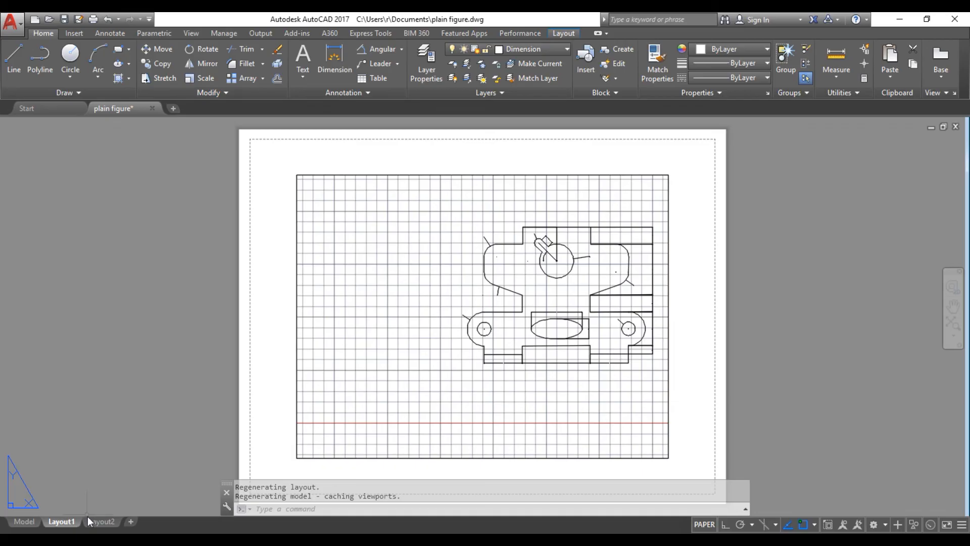
pyautogui.click(96, 520)
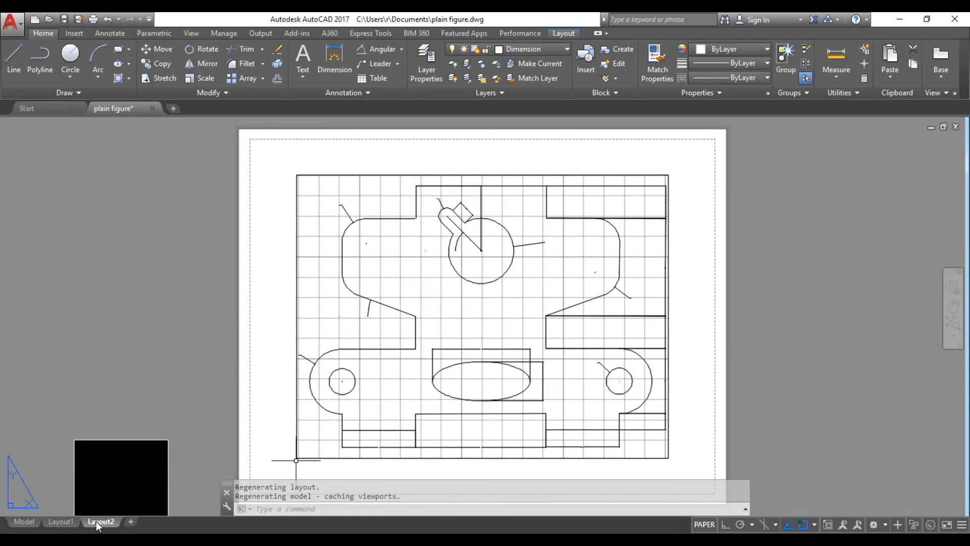
pyautogui.click(7, 28)
pyautogui.moveTo(50, 222)
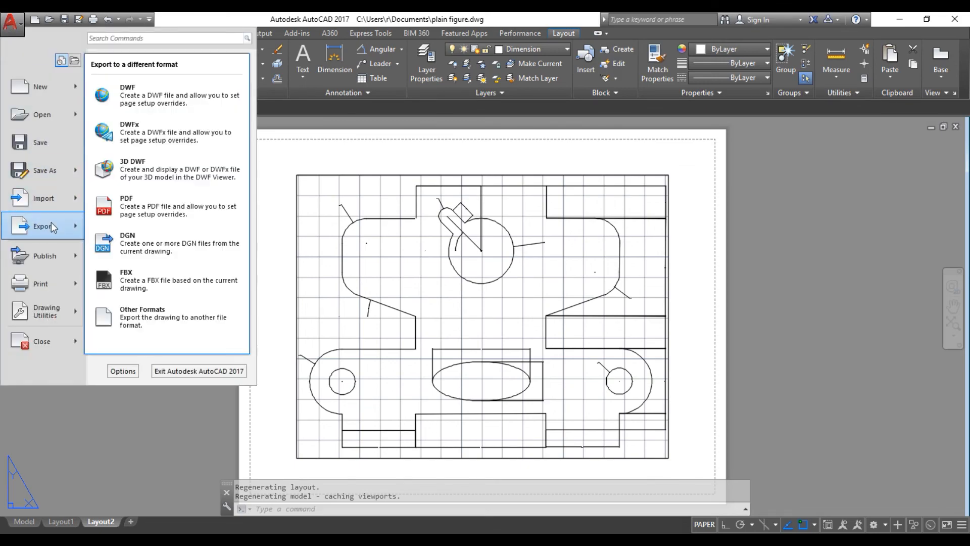
pyautogui.click(172, 200)
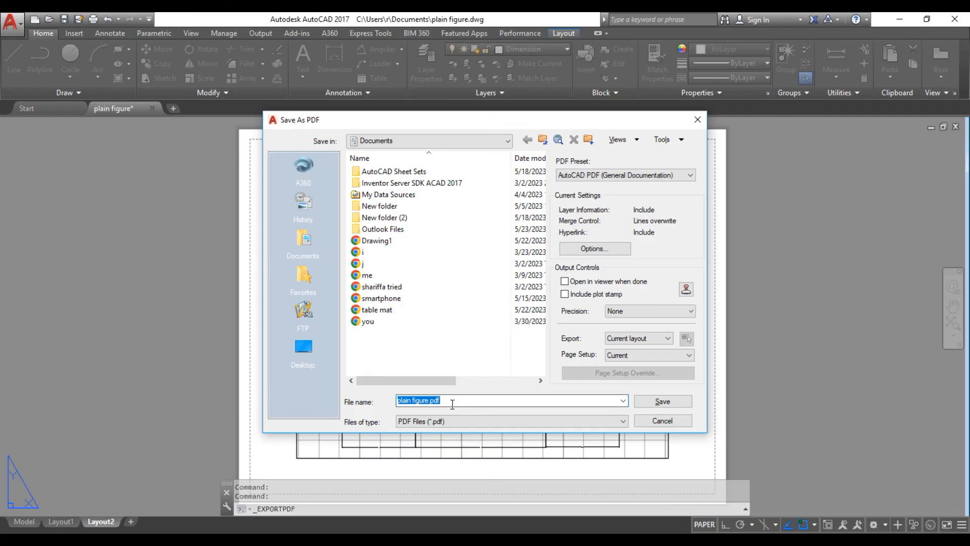
pyautogui.click(670, 408)
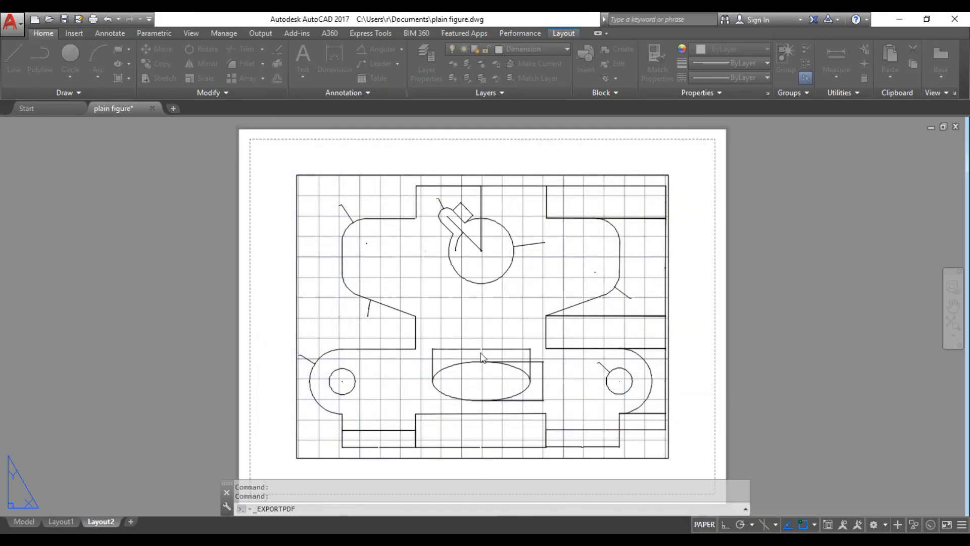